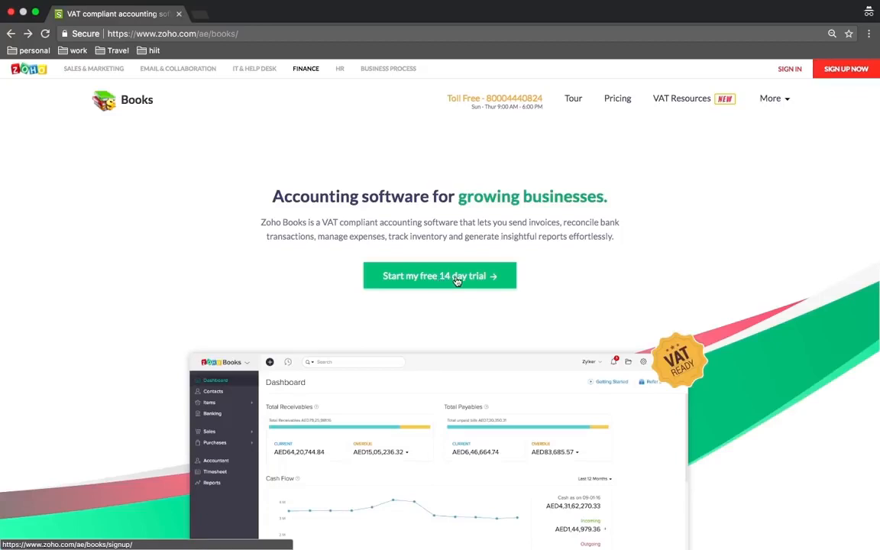
Start the free 14-day Zoho Books trial sign-up from the homepage
click(454, 278)
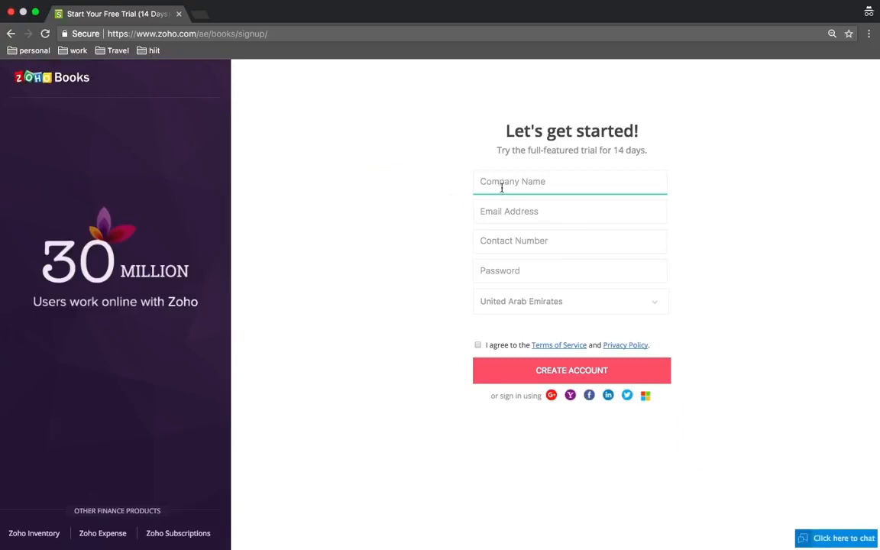
Create the Zylker1 trial account with an e-mail, contact number and password, accepting the terms
text(Zylker1)
click(525, 217)
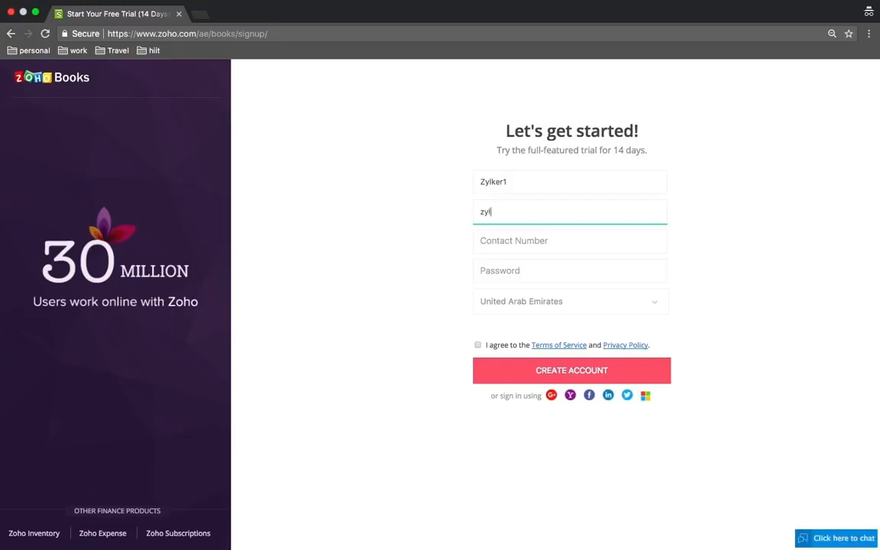
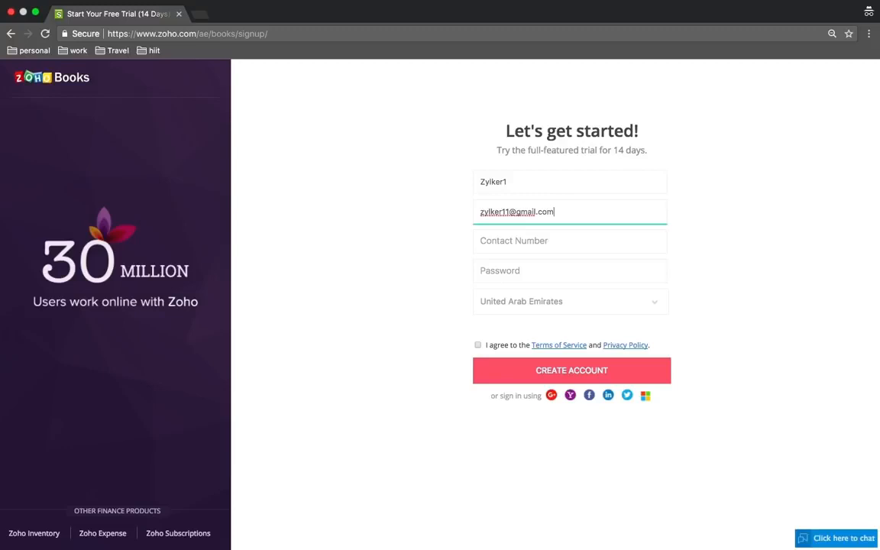
click(542, 240)
text(123456)
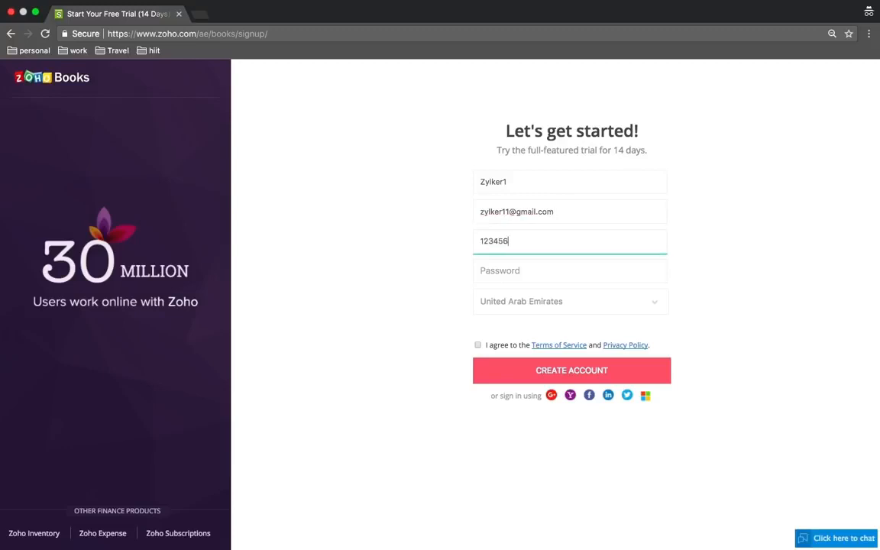
text(789)
click(569, 270)
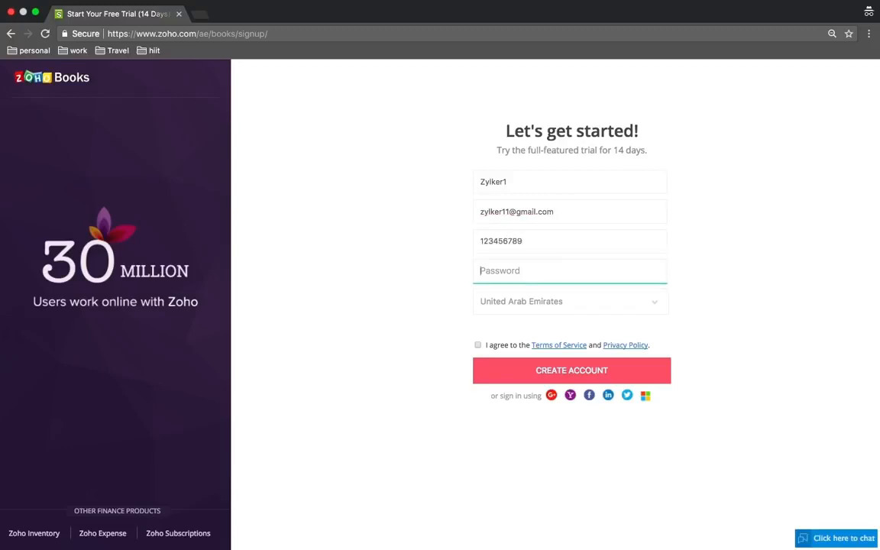
text(•••••••••)
click(478, 344)
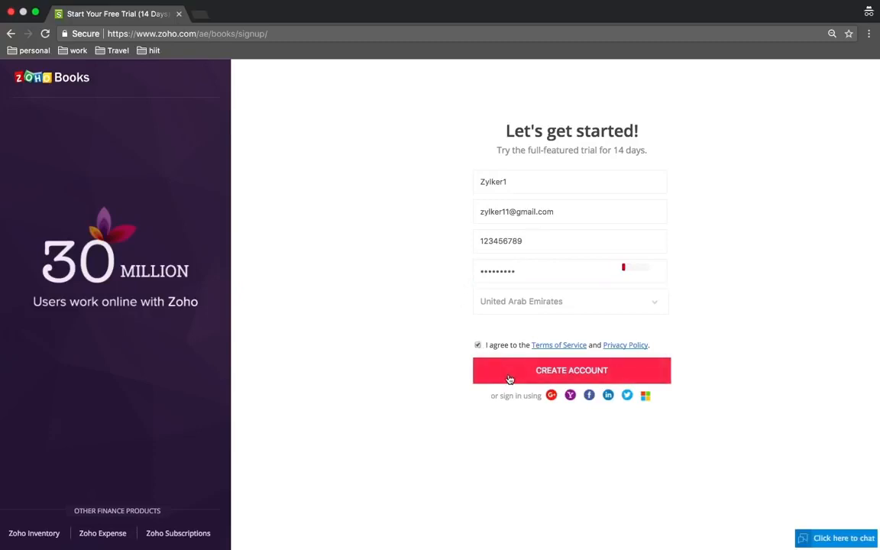
click(509, 379)
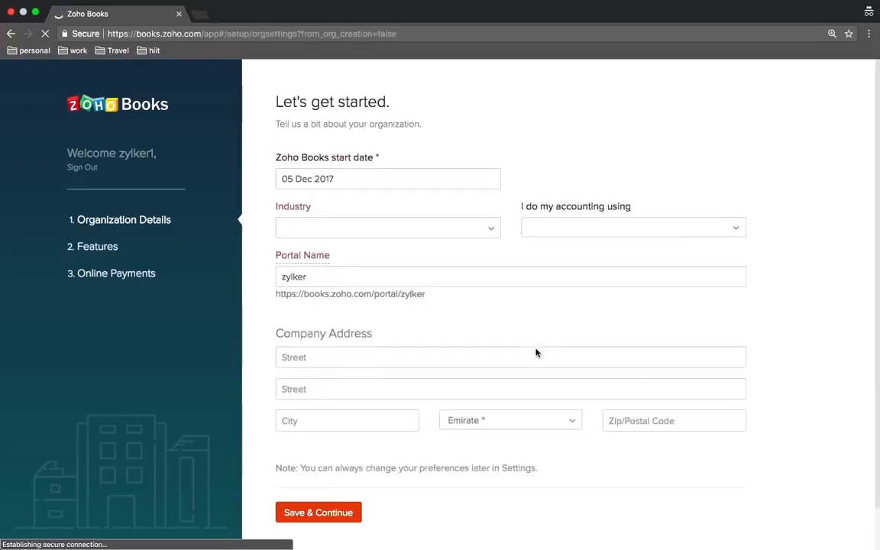
Set industry to Construction and portal name to zylk01, then save and continue
scroll(536, 353, down, 1)
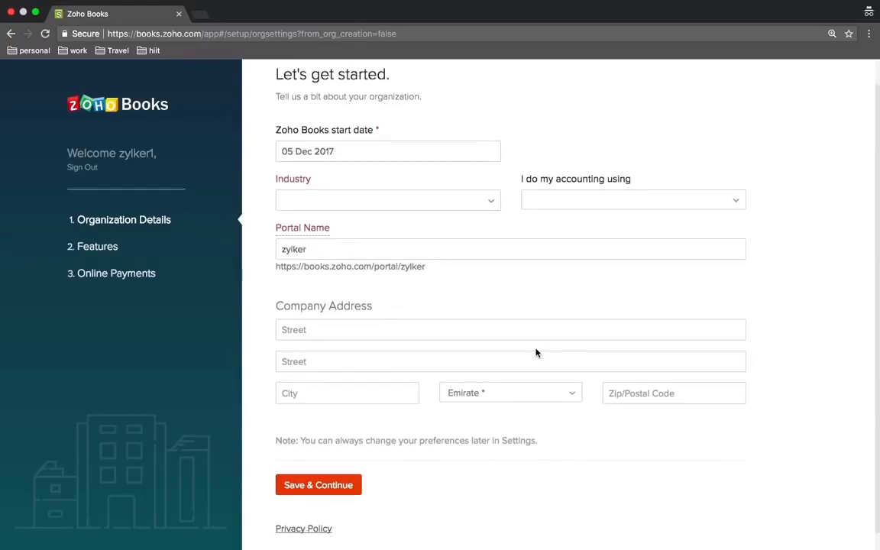
scroll(536, 353, up, 1)
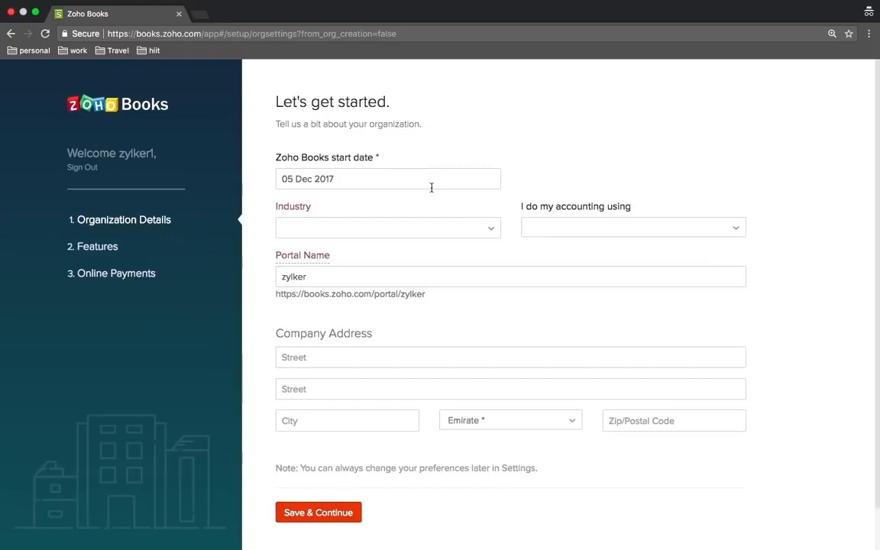
click(486, 227)
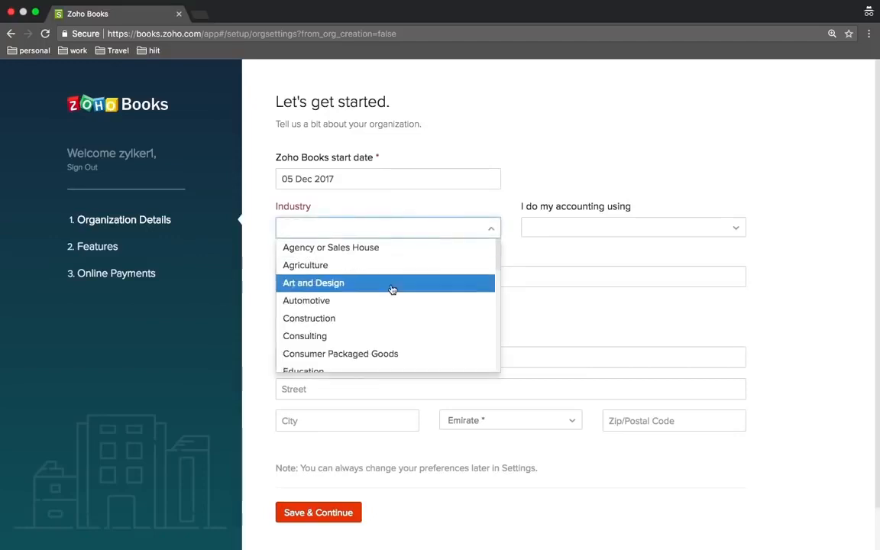
click(371, 318)
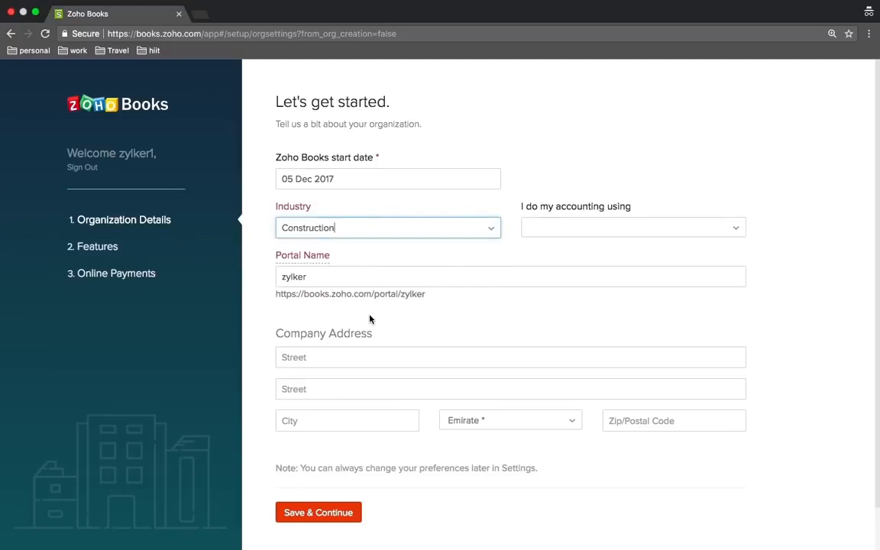
click(534, 280)
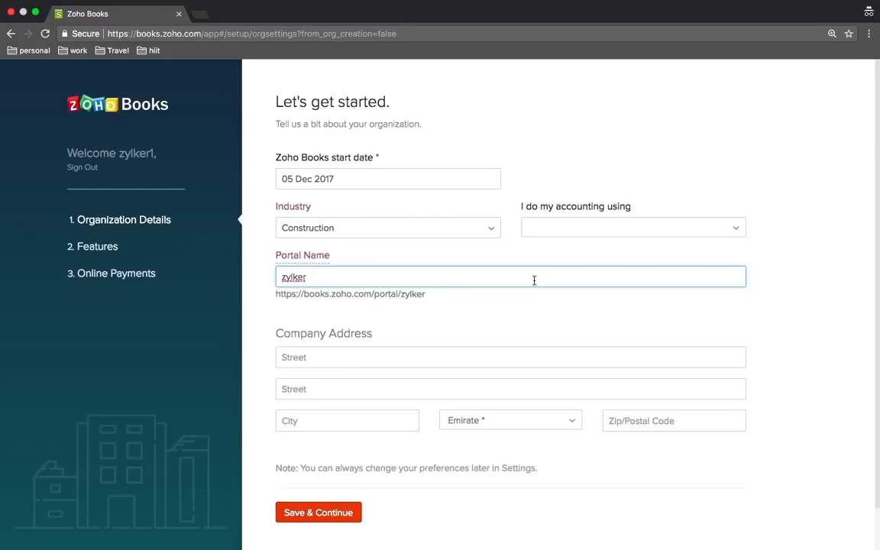
key(BackSpace)
key(BackSpace)
text(01)
scroll(345, 373, down, 2)
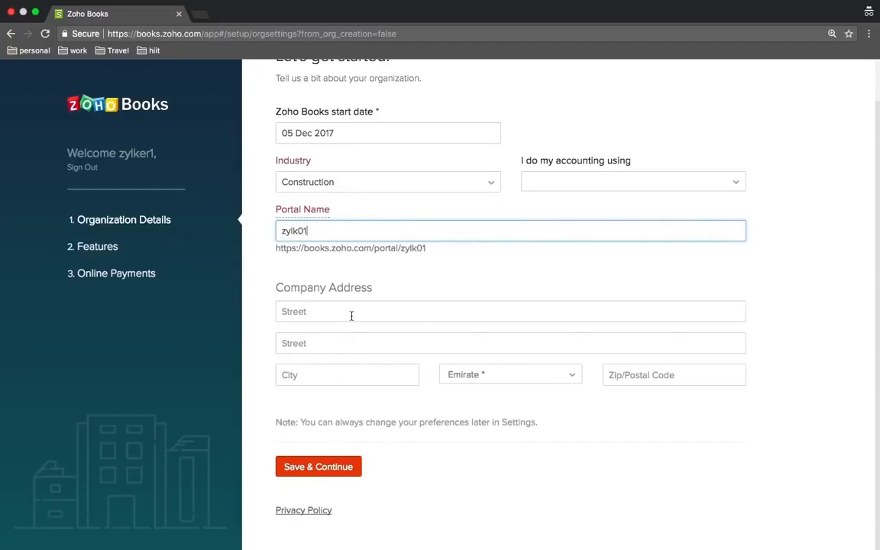
click(326, 467)
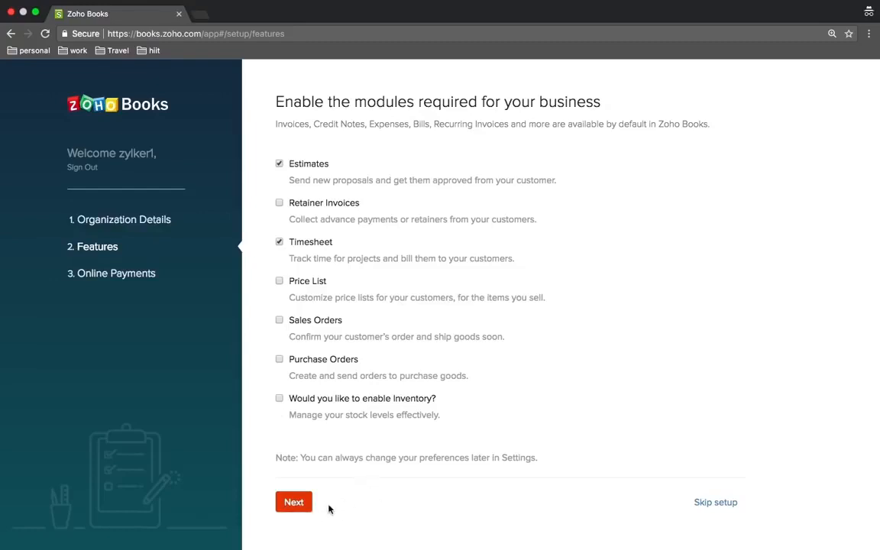
Keep Estimates and Timesheet selected and proceed to the Online Payments step
click(297, 508)
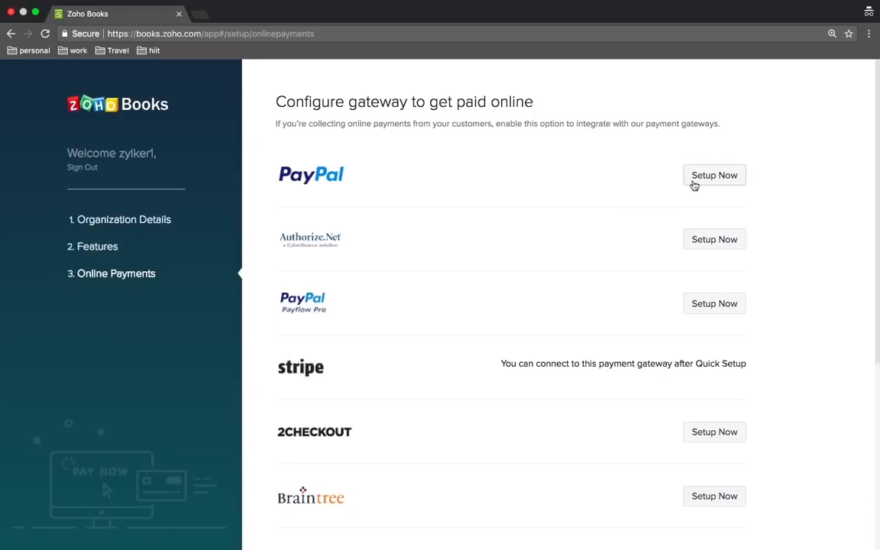
Scroll through the list of online payment gateways, from PayPal to Worldpay
scroll(613, 267, down, 5)
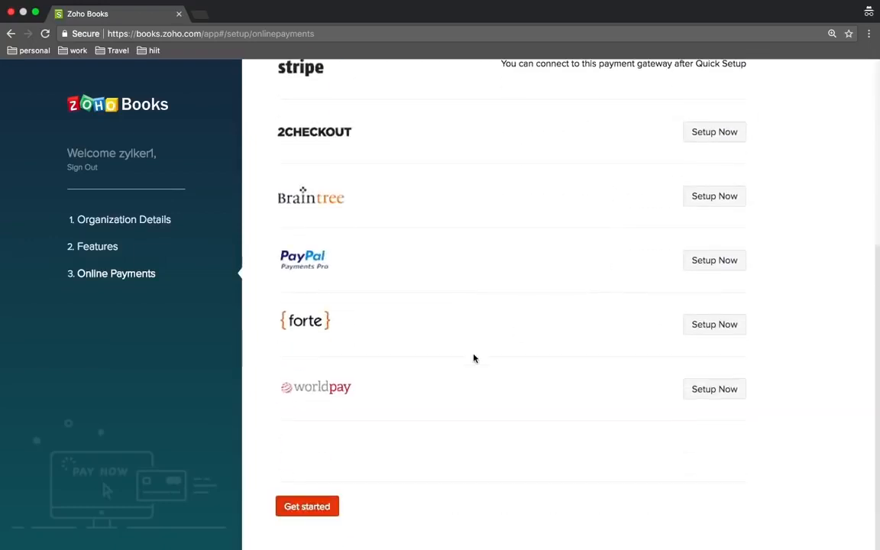
scroll(473, 358, up, 5)
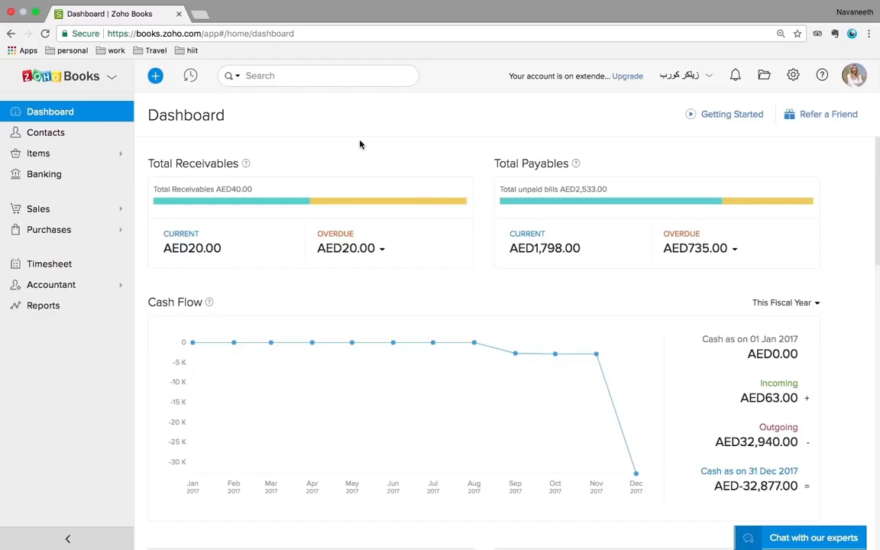
scroll(360, 144, down, 2)
scroll(359, 144, up, 2)
scroll(360, 144, down, 1)
scroll(360, 144, up, 1)
scroll(473, 276, down, 1)
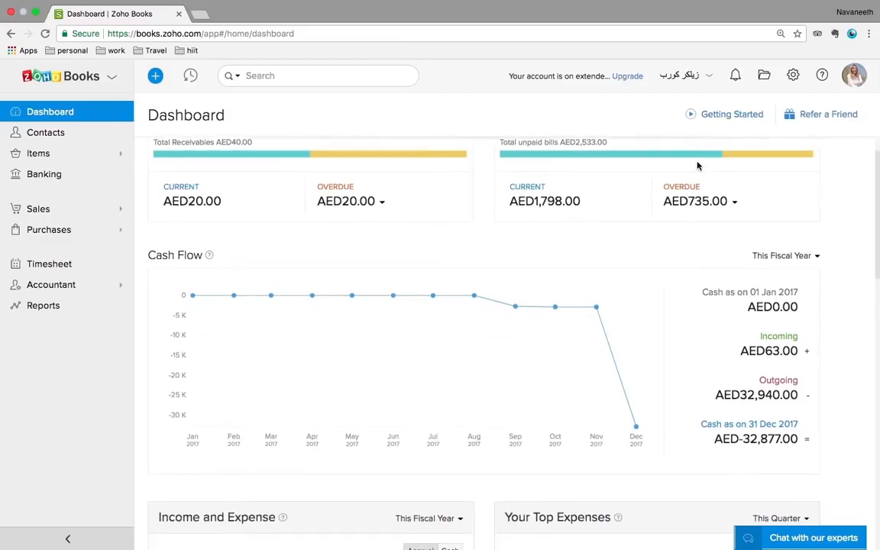
click(805, 258)
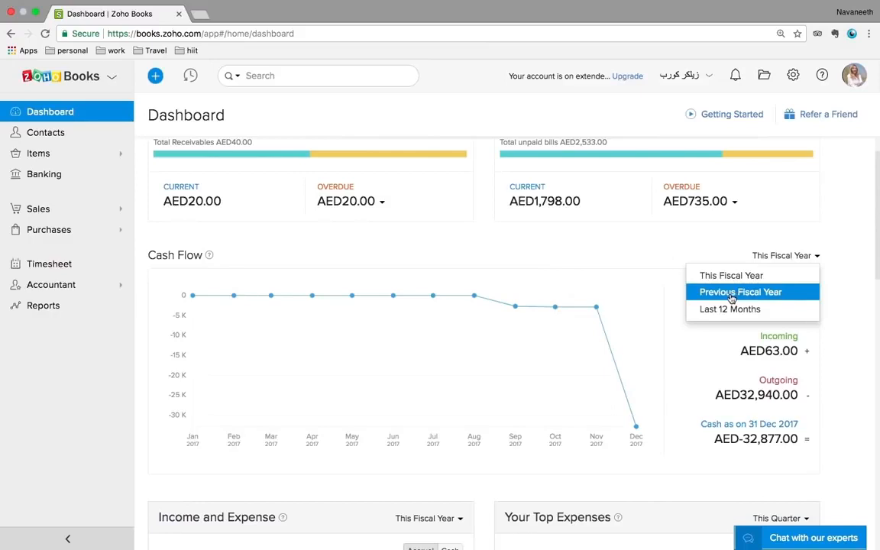
click(648, 238)
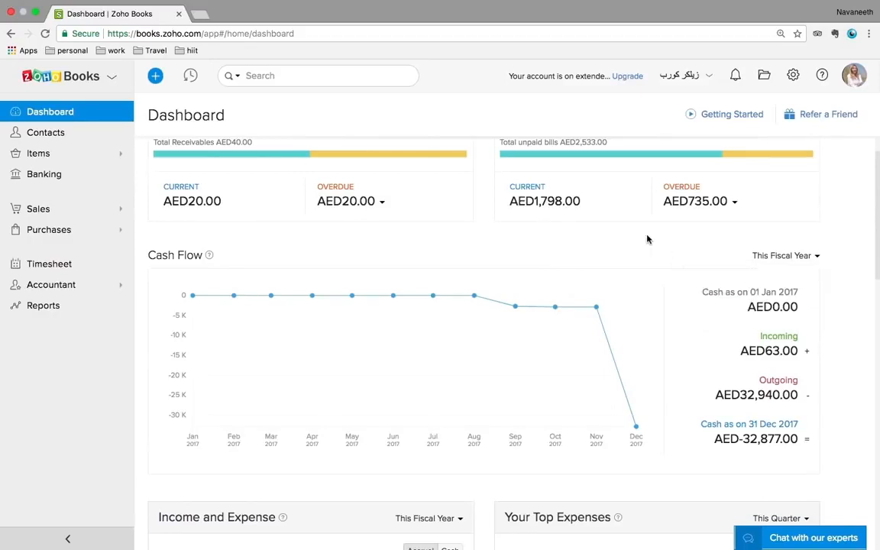
scroll(647, 238, down, 5)
scroll(647, 239, down, 4)
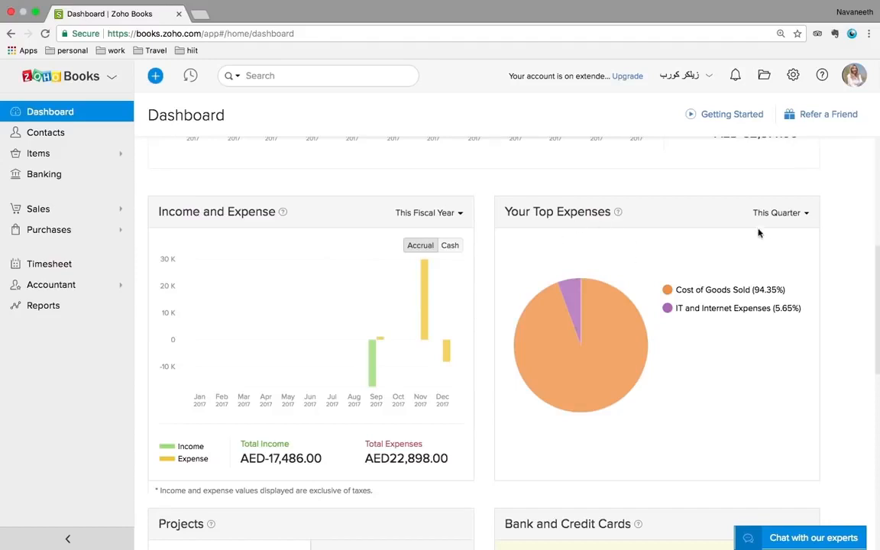
click(777, 218)
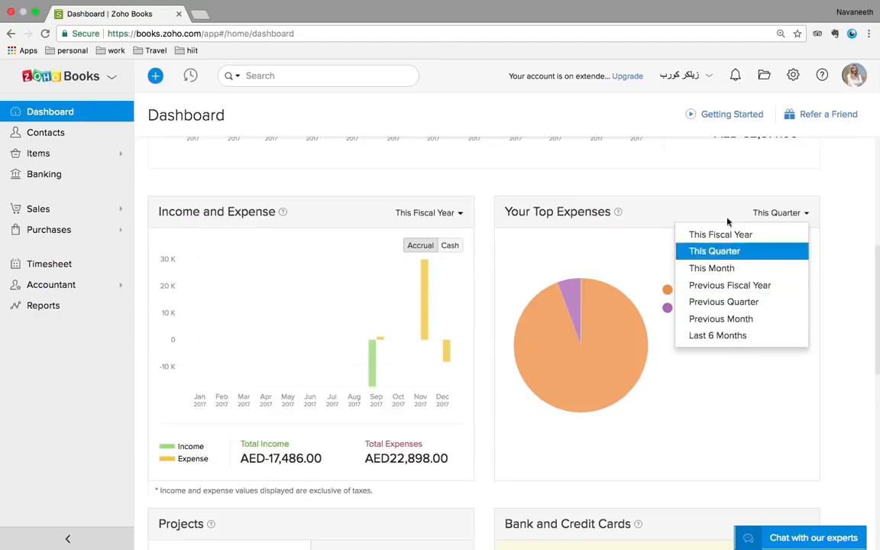
click(723, 194)
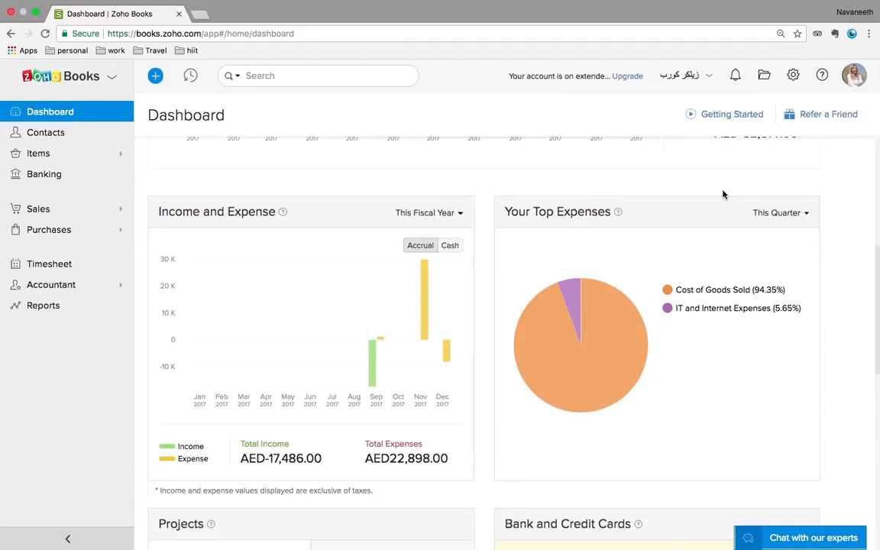
Go to Settings and open the Organization Profile page
click(792, 76)
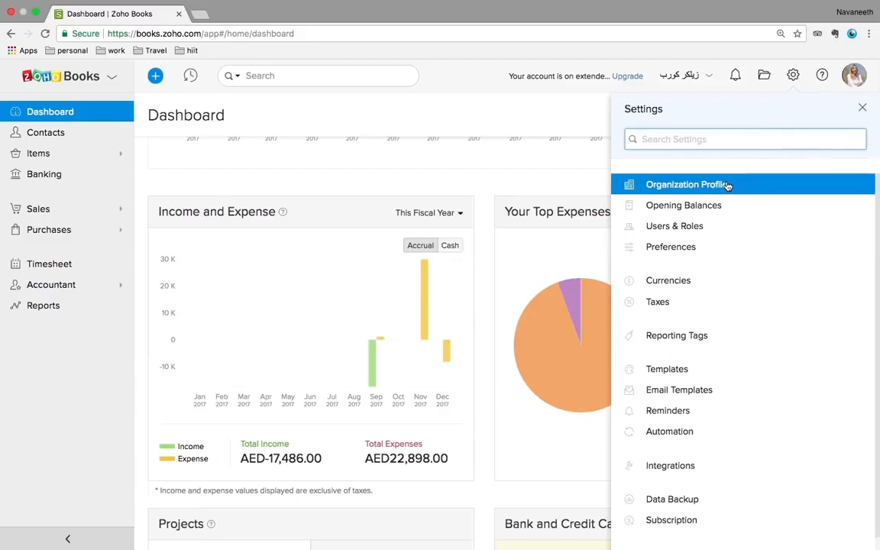
click(751, 187)
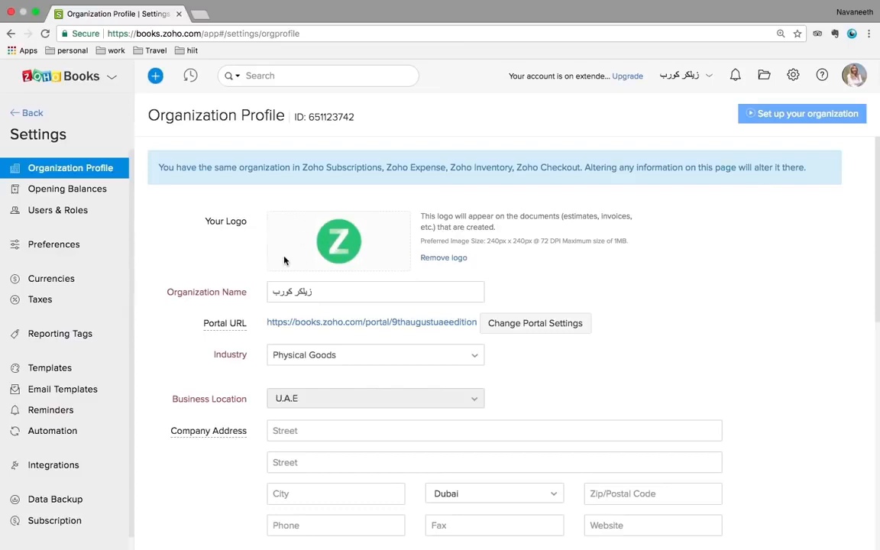
Review the organization profile, then open Opening Balances showing 100000.00 AED
scroll(226, 269, down, 1)
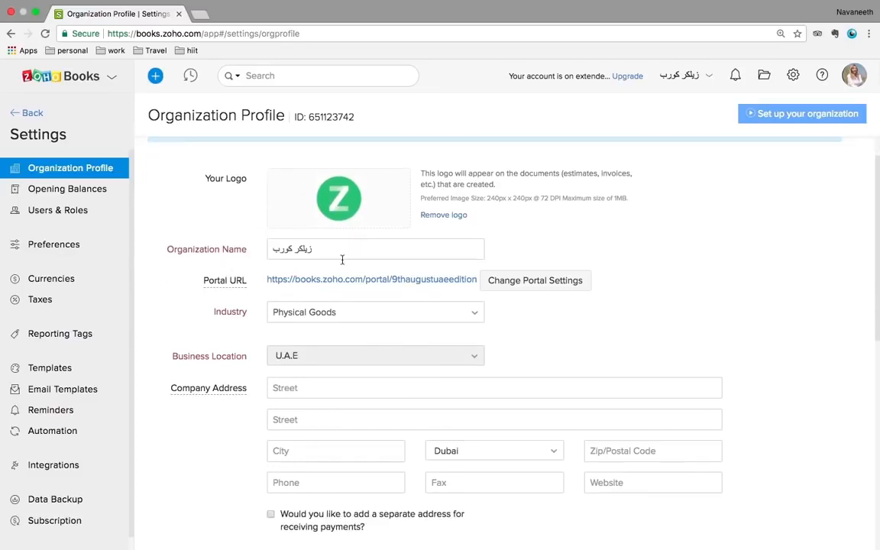
scroll(344, 256, down, 1)
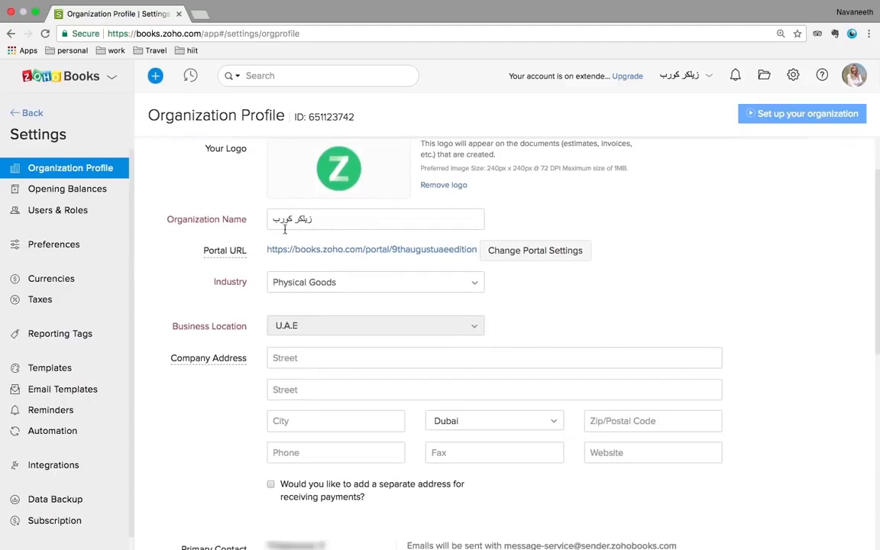
scroll(245, 263, down, 1)
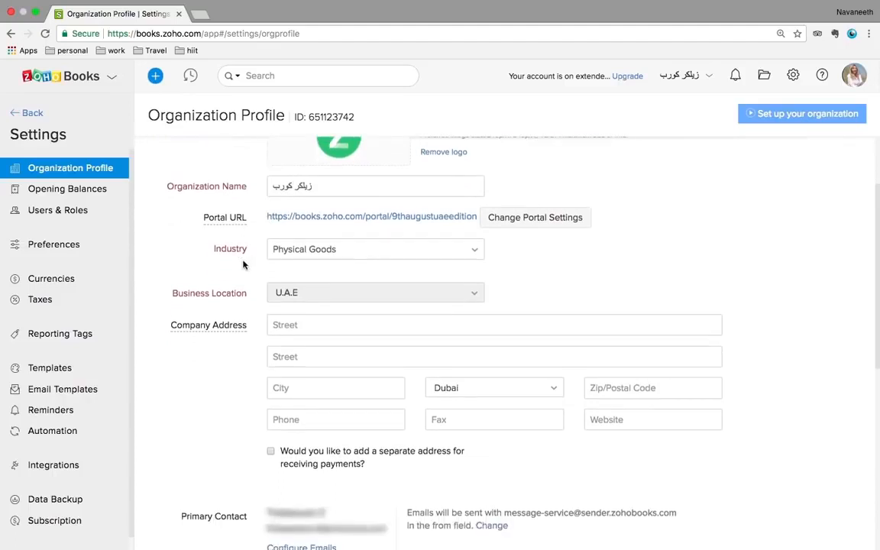
scroll(349, 242, down, 1)
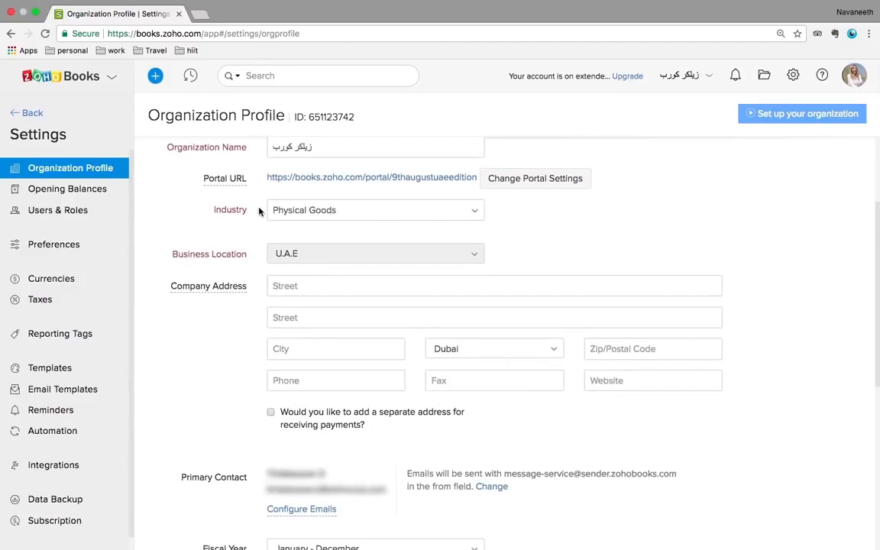
scroll(259, 212, down, 1)
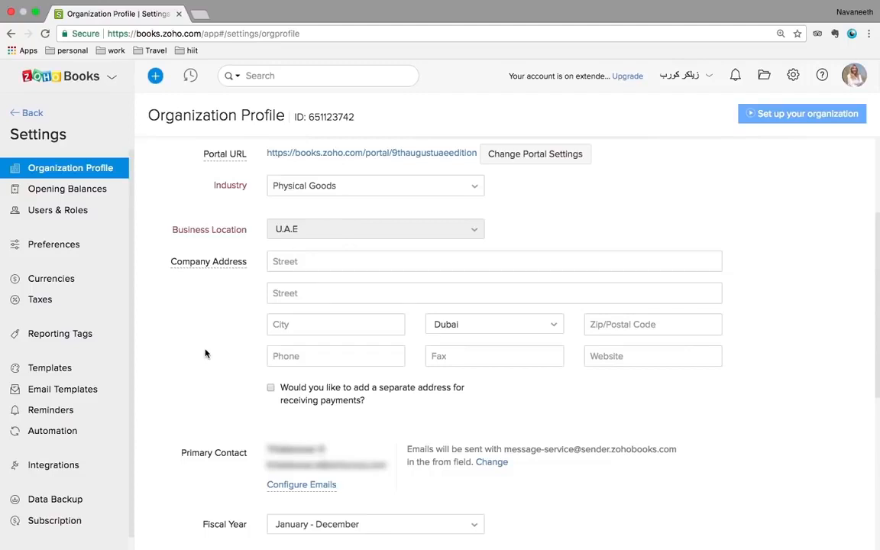
scroll(204, 353, down, 10)
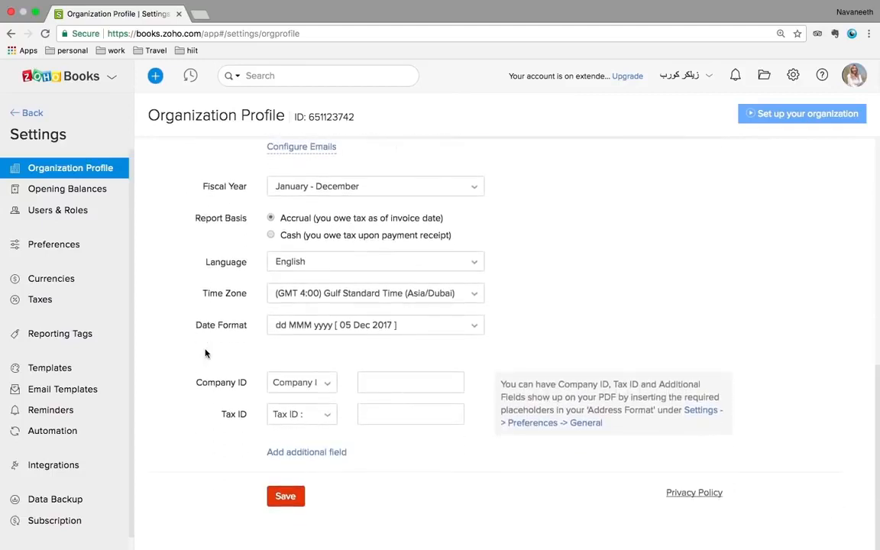
click(89, 192)
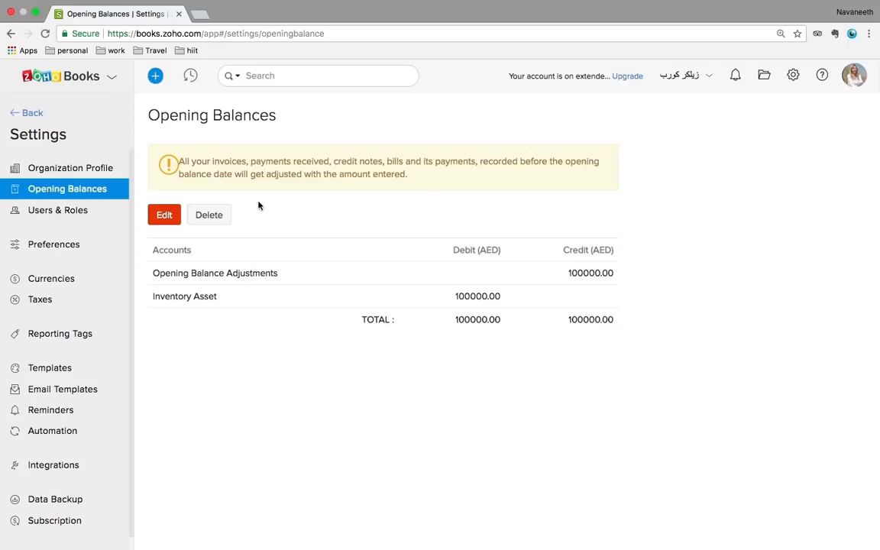
Open the opening balances dated 01 Sep 2017 for editing and review the account rows
click(168, 217)
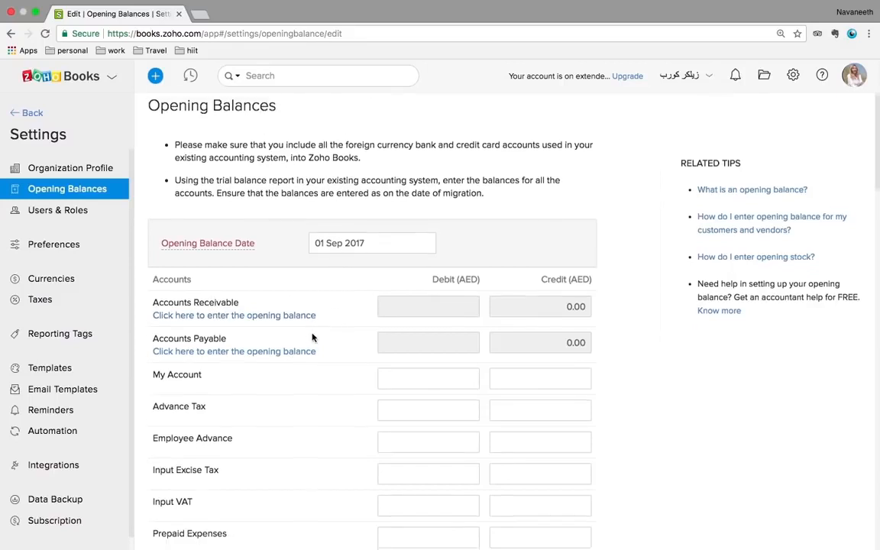
scroll(312, 337, down, 2)
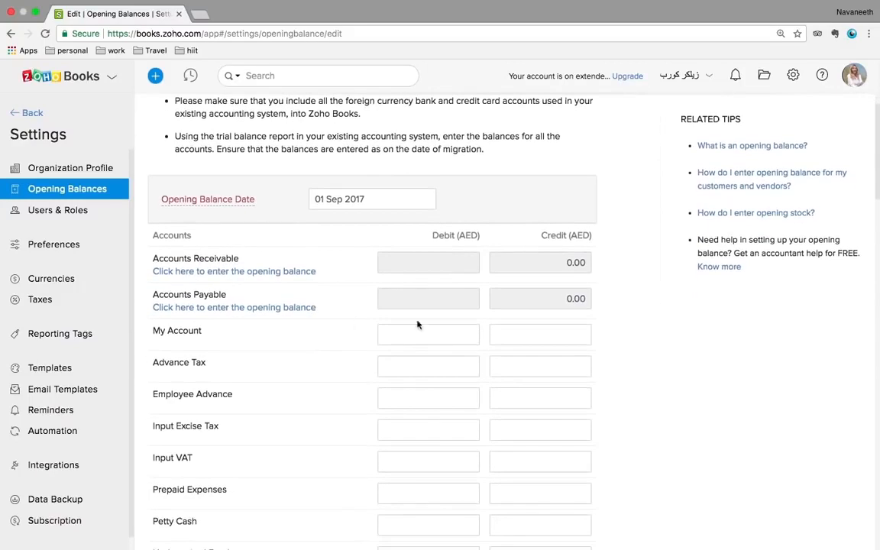
scroll(526, 359, down, 5)
scroll(527, 361, up, 7)
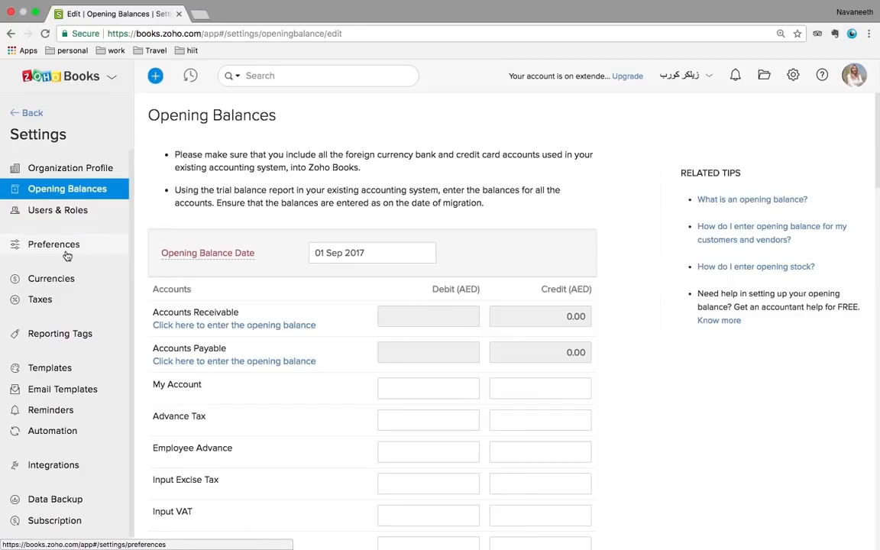
Show the Tax Rates list with the 5% Standard Rate and 0% Zero Rate
click(49, 300)
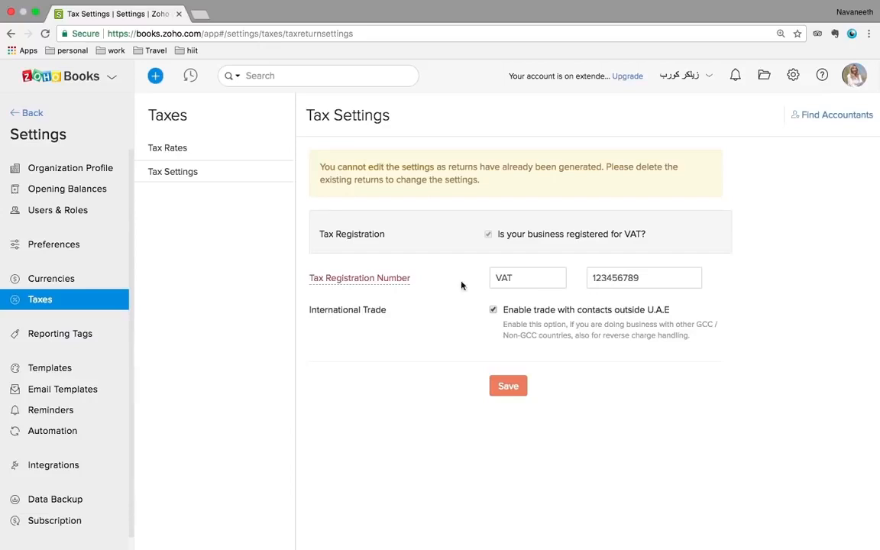
click(184, 148)
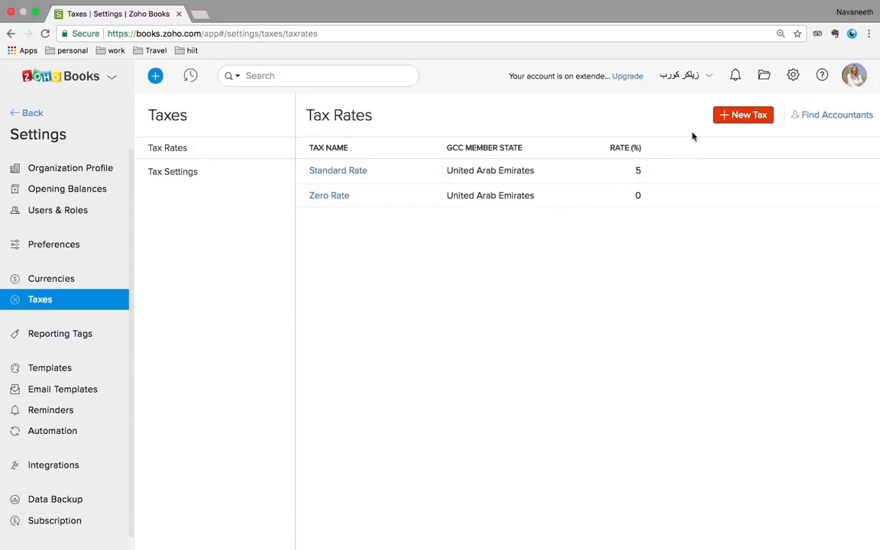
Open a blank New Tax form on the Tax Rates page
click(739, 115)
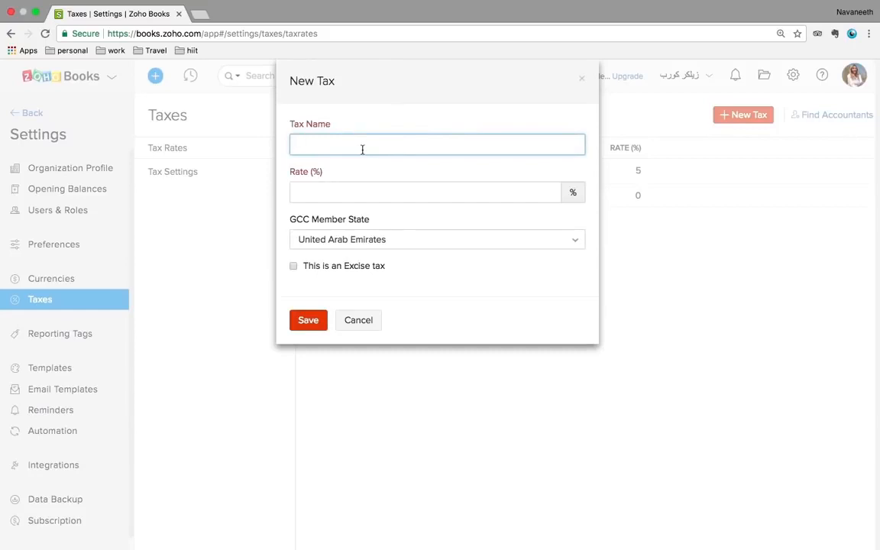
Cancel the New Tax form without saving, keeping only Standard and Zero Rate
click(351, 195)
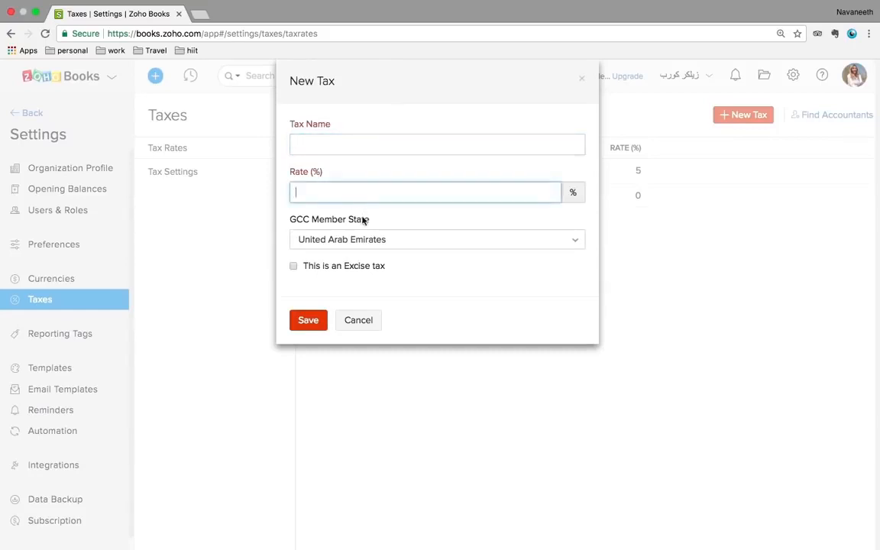
click(345, 327)
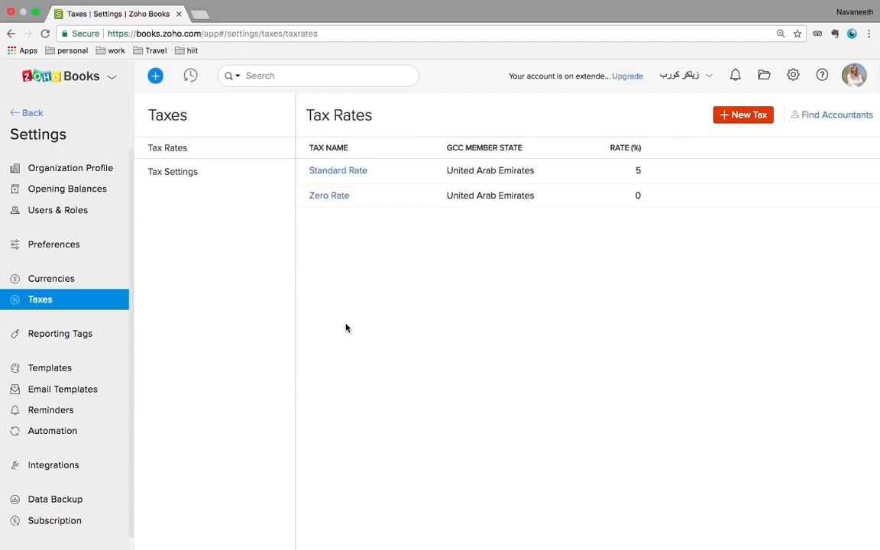
Return from Settings to the Dashboard and expand the Accountant menu
click(20, 116)
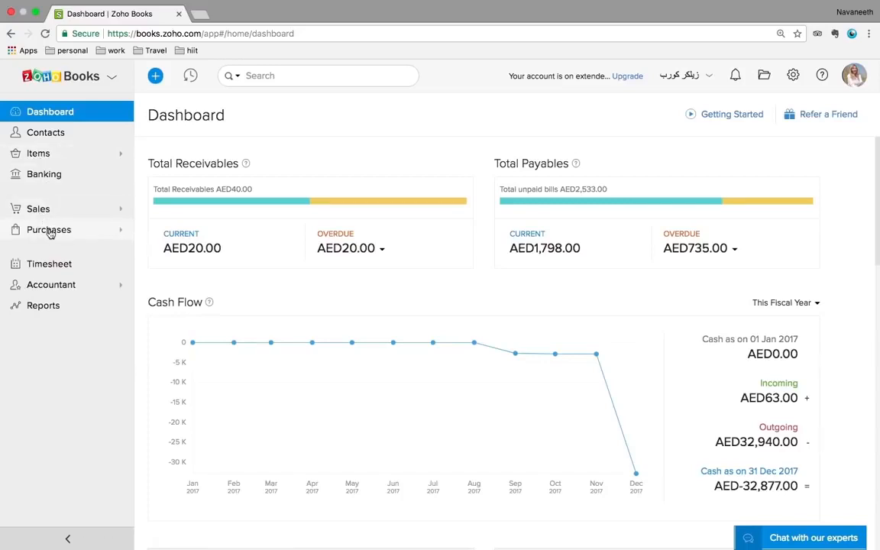
click(51, 284)
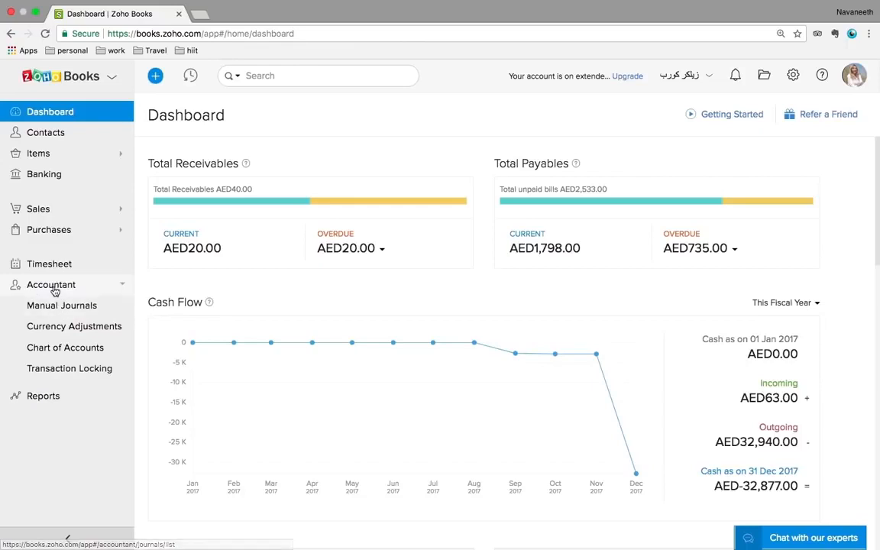
Collapse the Accountant submenu in the sidebar
click(52, 285)
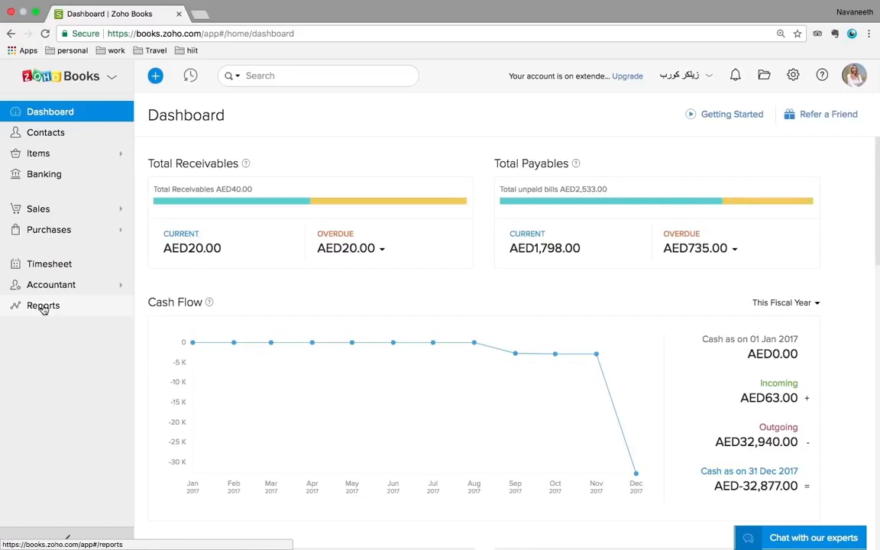
Go to the Contacts list
click(47, 135)
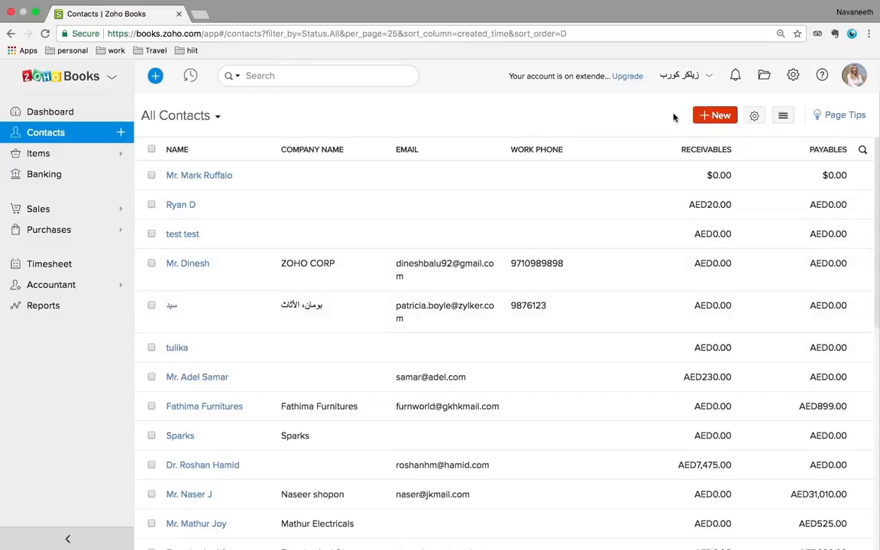
Open a blank New Contact form and look over its fields and VAT Treatment options
click(717, 117)
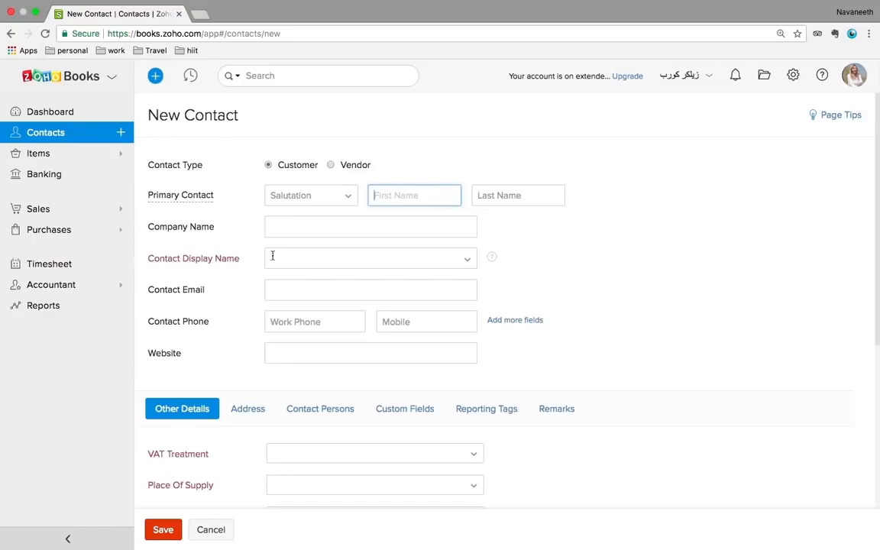
click(287, 226)
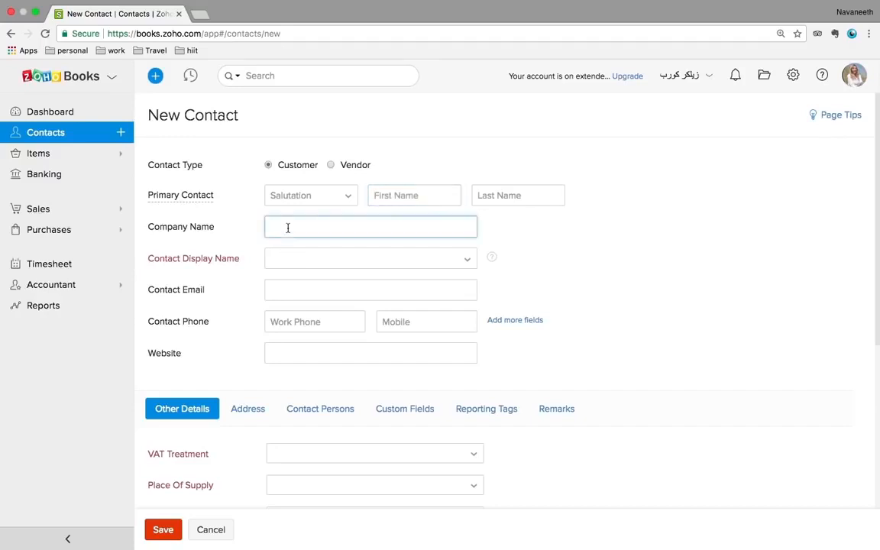
scroll(288, 226, down, 1)
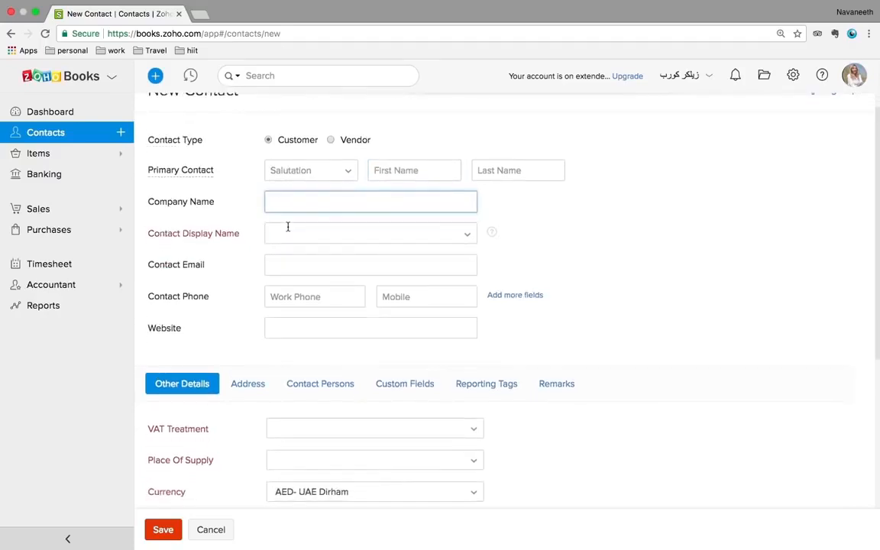
scroll(287, 227, down, 2)
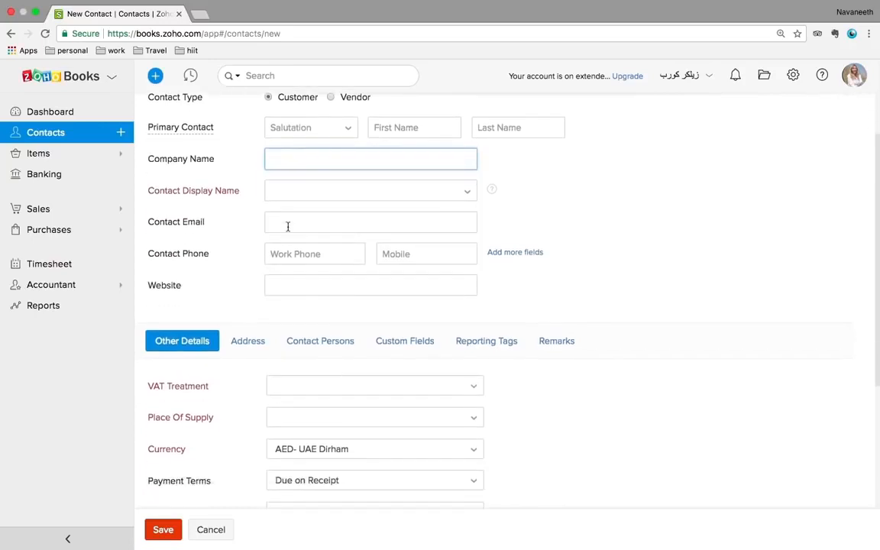
scroll(288, 227, down, 4)
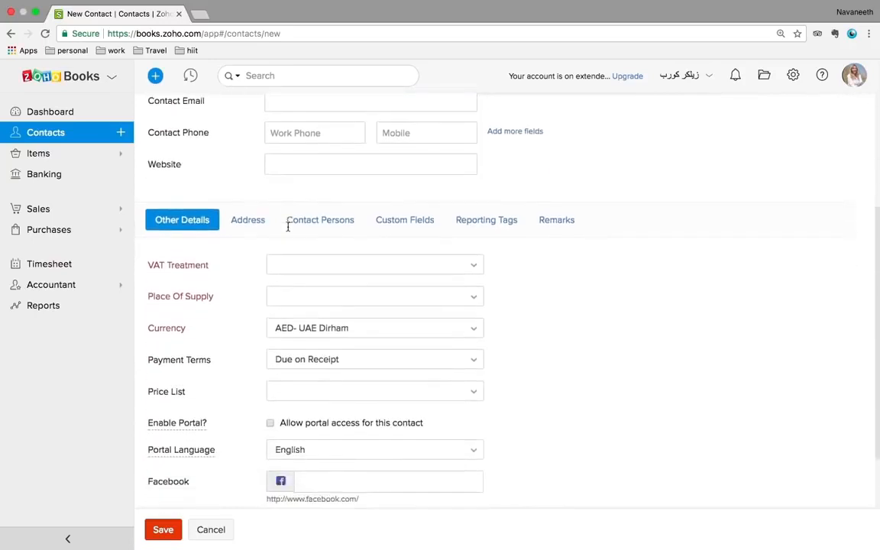
click(319, 255)
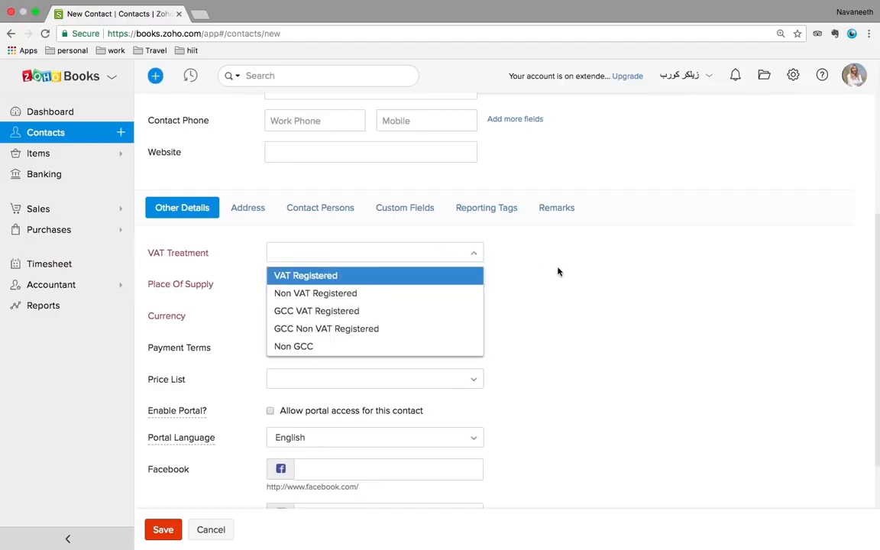
scroll(608, 262, up, 5)
scroll(608, 263, up, 1)
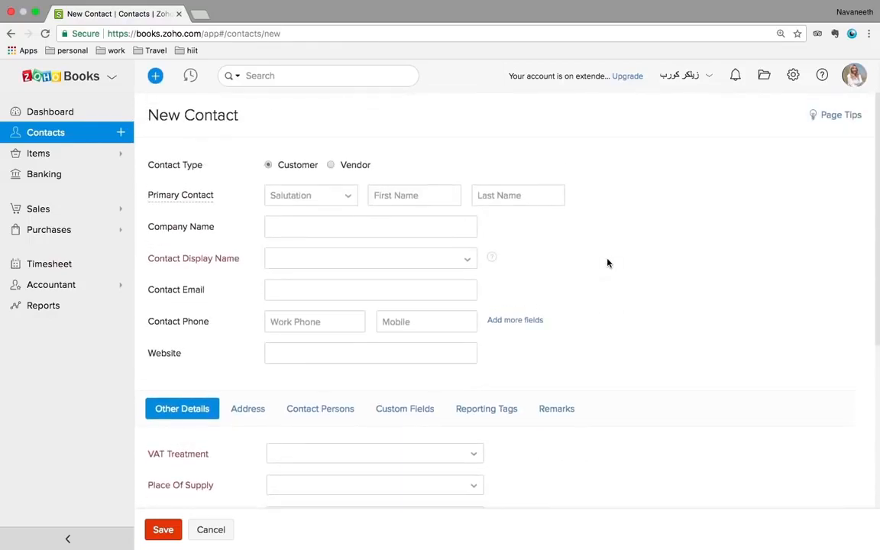
Enter the customer's first and last name and use them, first then last, as display name
click(393, 196)
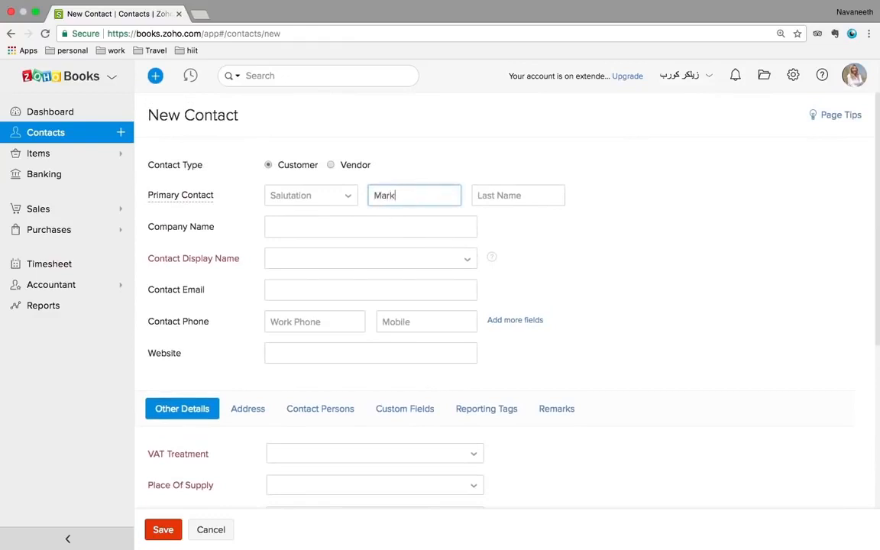
click(505, 197)
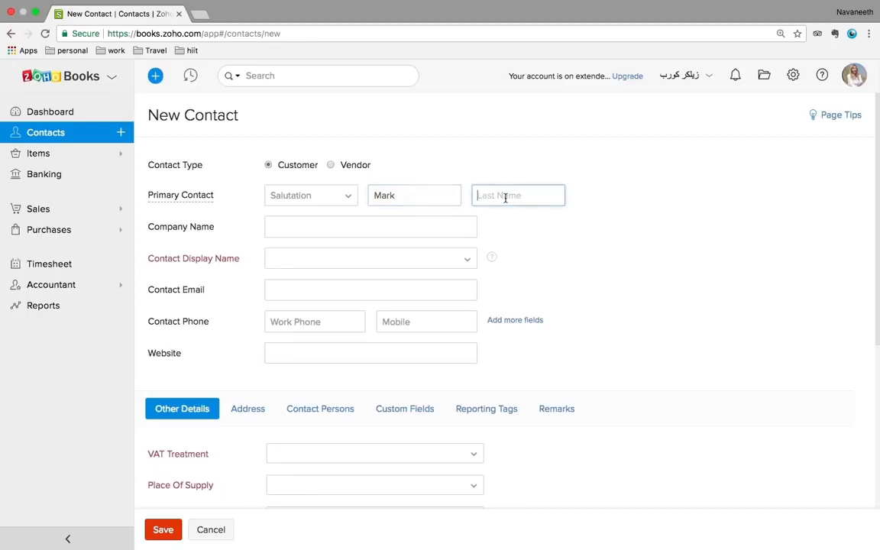
click(325, 261)
click(301, 279)
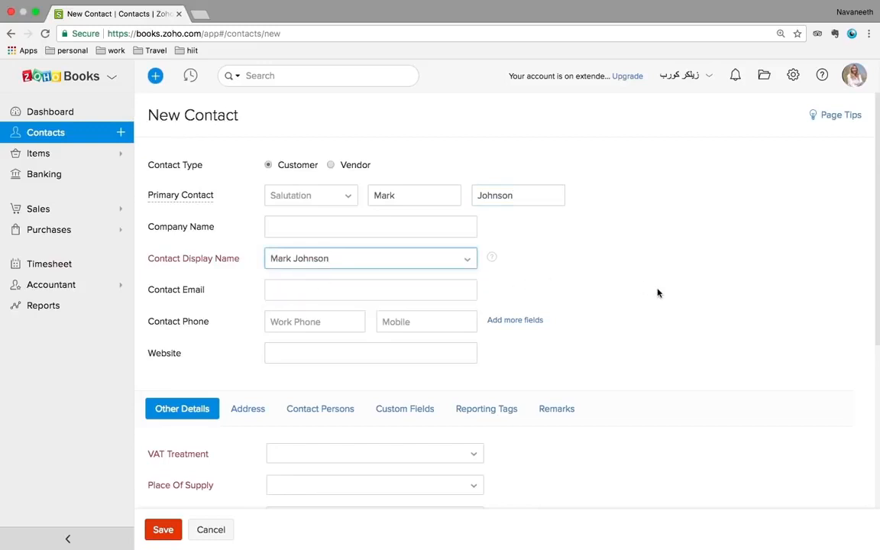
Set VAT Treatment to VAT Registered, enter a tax registration number, and choose Dubai as place of supply
scroll(711, 274, down, 5)
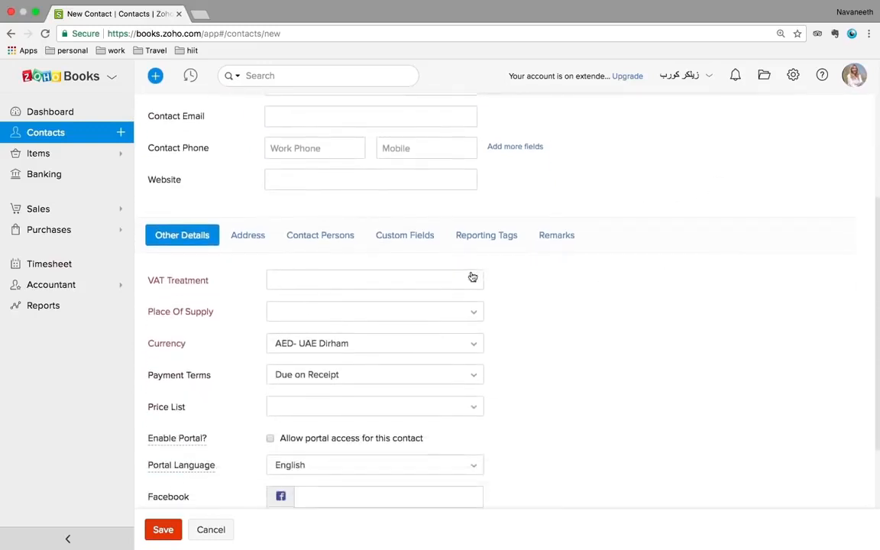
click(431, 283)
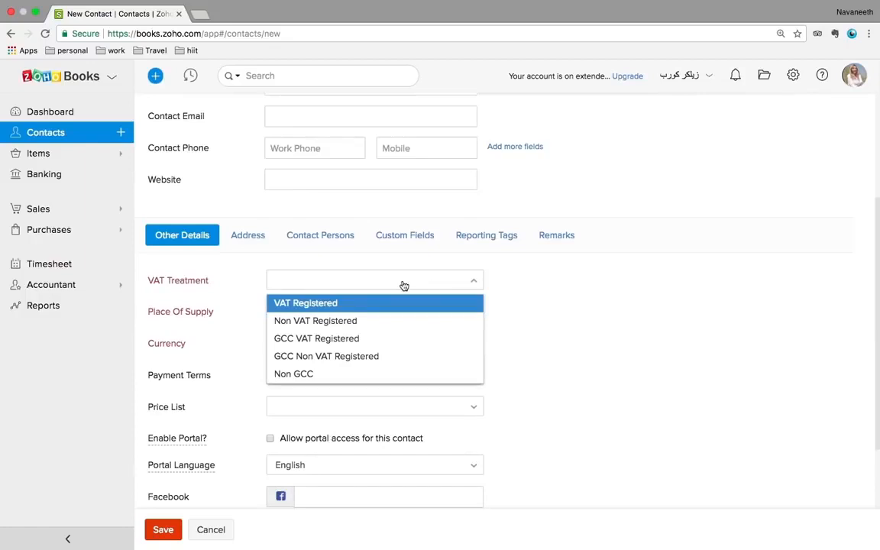
click(310, 304)
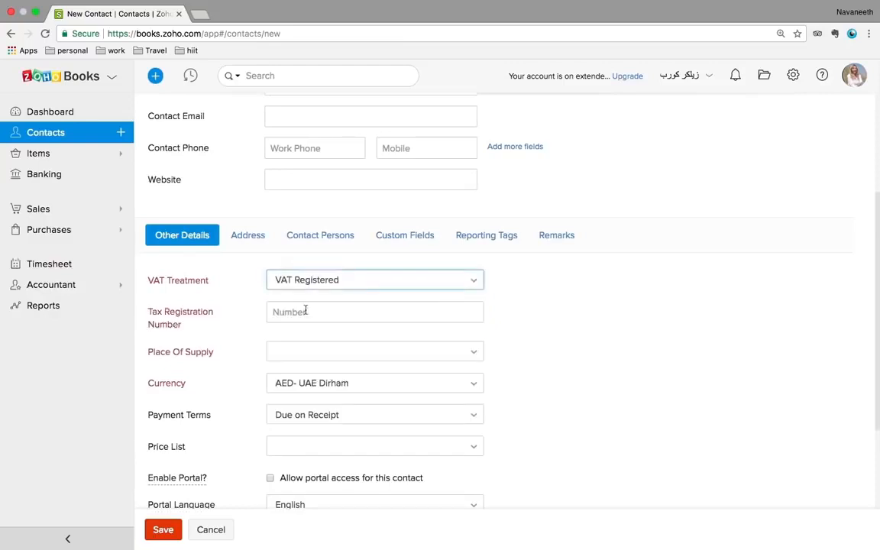
click(301, 311)
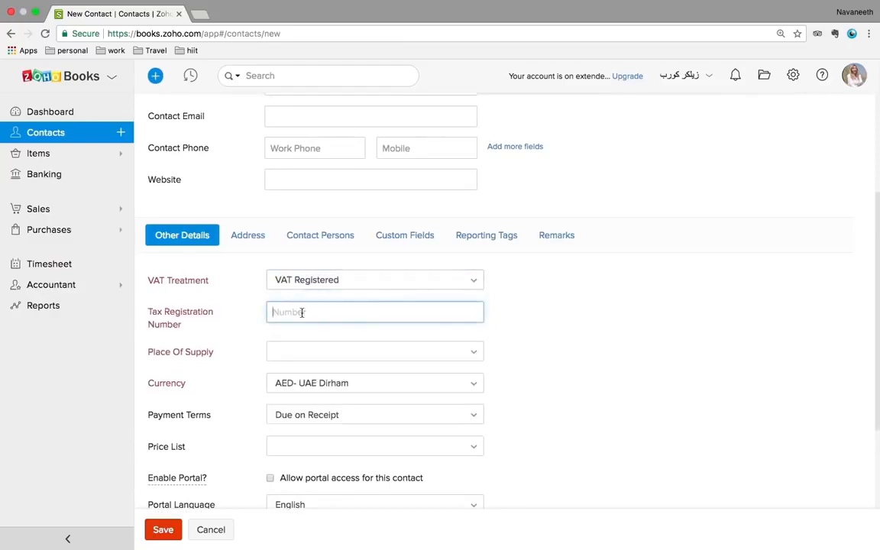
text(123456789)
click(337, 362)
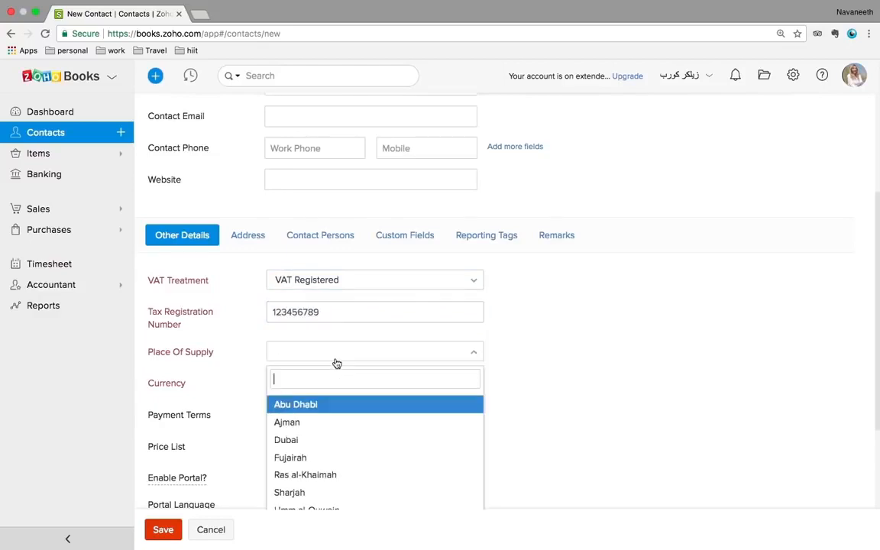
click(297, 441)
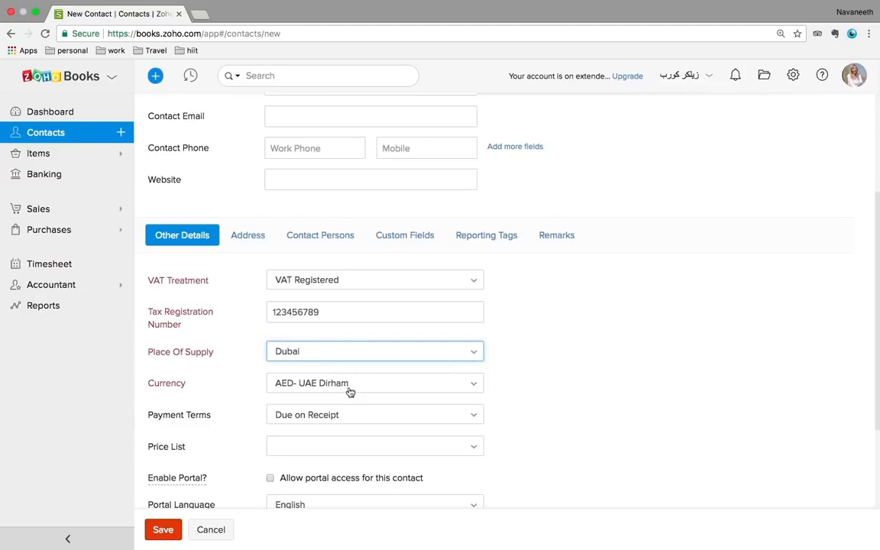
Browse the Address and Contact Persons sections, ending on Other Details with tax and currency
scroll(349, 391, down, 5)
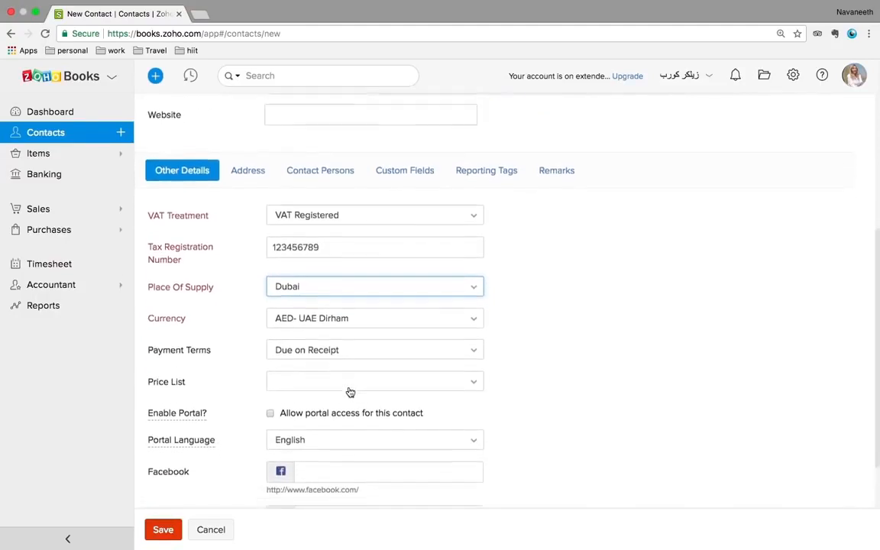
scroll(349, 387, up, 5)
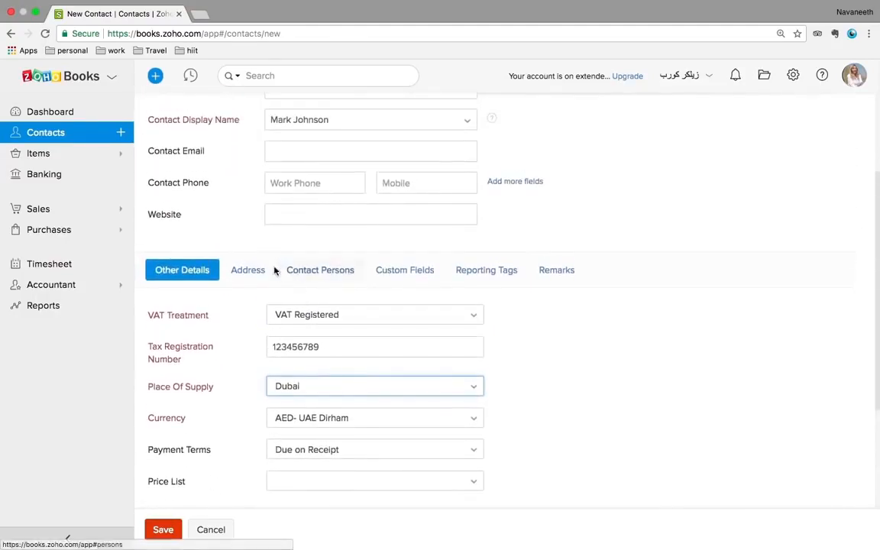
click(258, 273)
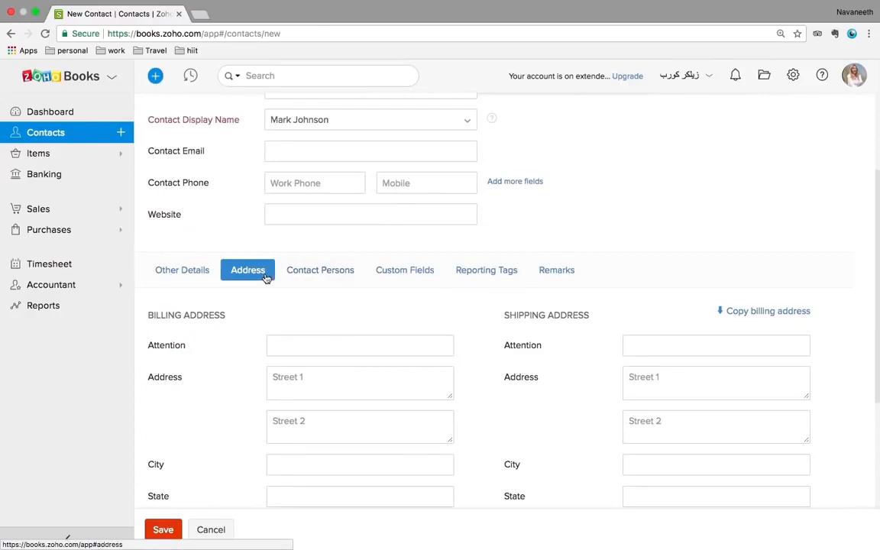
click(331, 272)
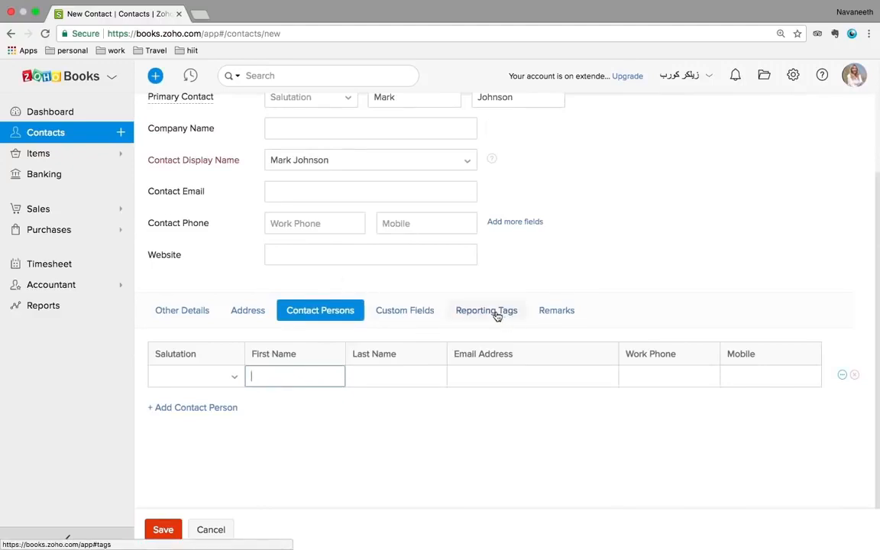
click(199, 310)
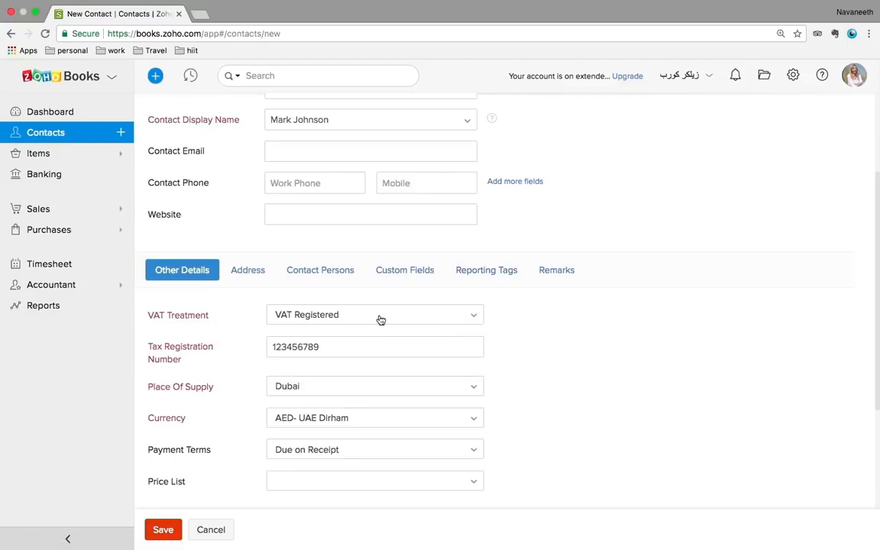
scroll(556, 340, up, 3)
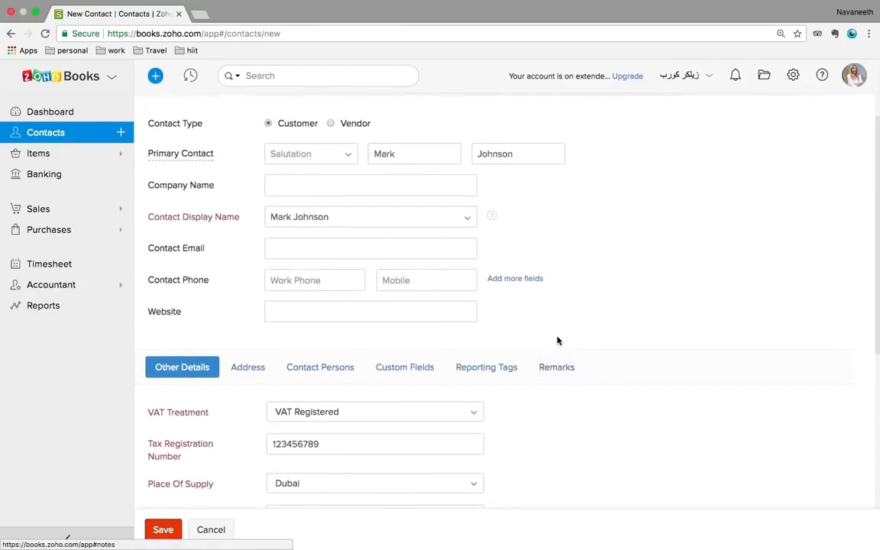
scroll(556, 338, down, 1)
Try Non VAT Registered and GCC VAT Registered treatments and check their places of supply
click(424, 392)
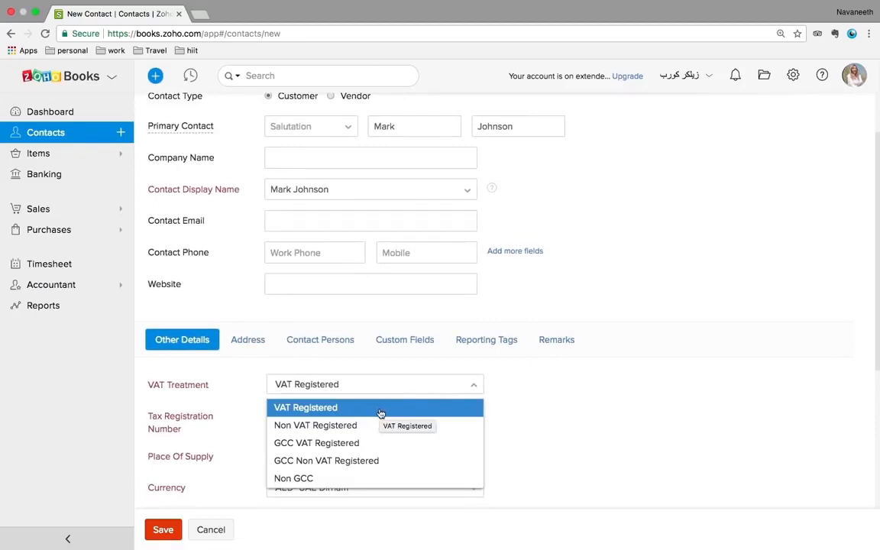
click(325, 428)
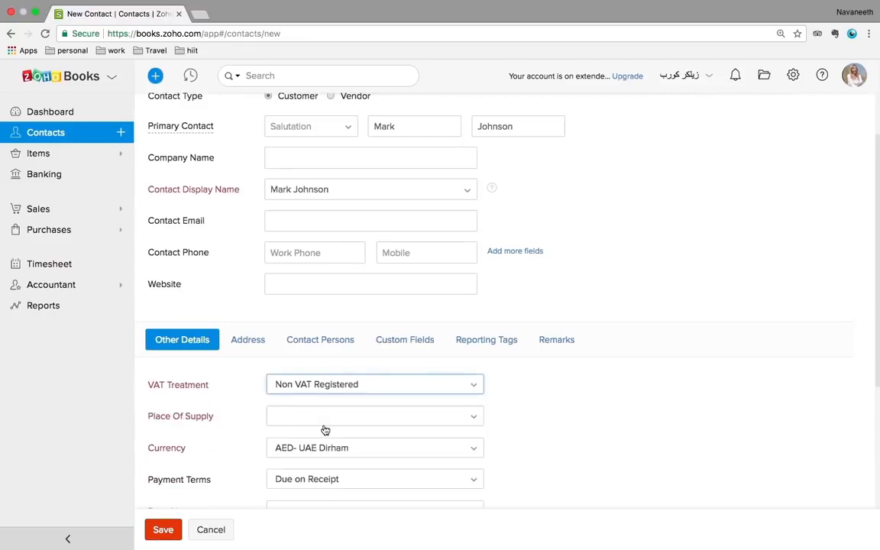
click(439, 419)
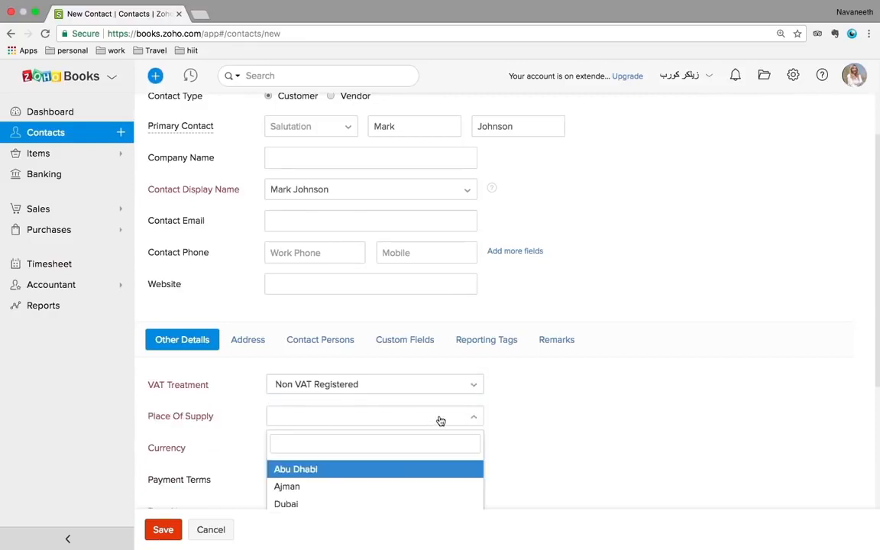
scroll(440, 421, down, 2)
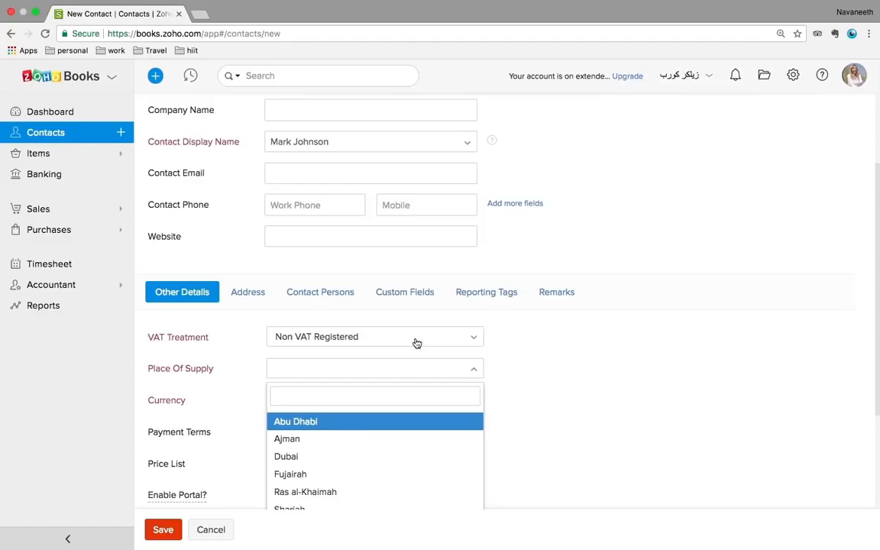
click(416, 343)
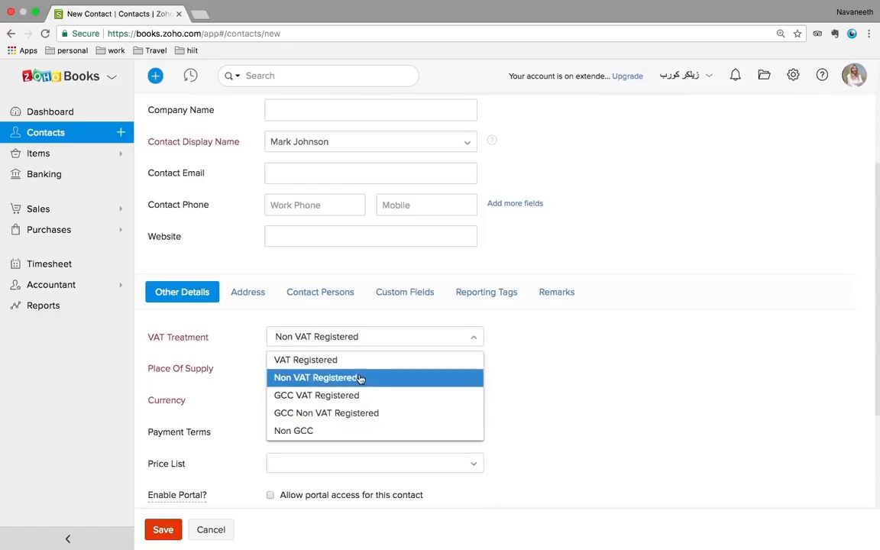
click(327, 396)
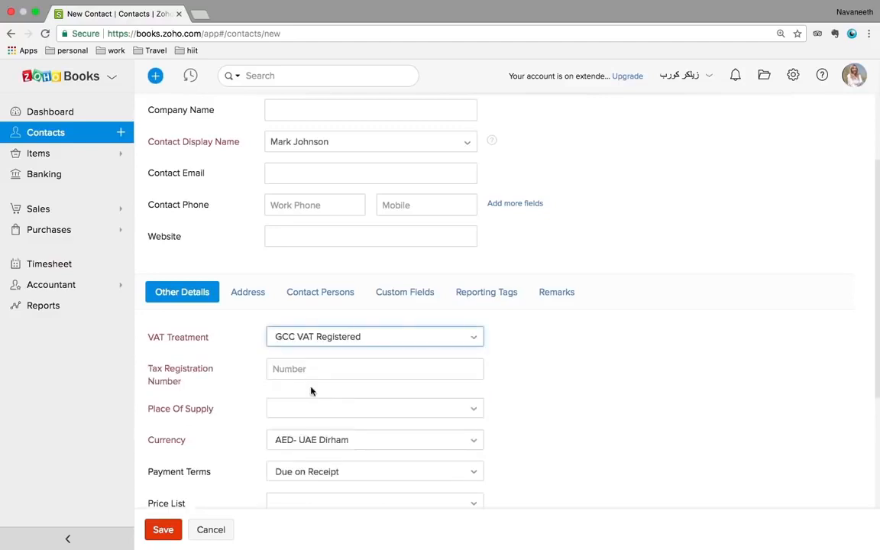
click(308, 419)
scroll(308, 419, down, 5)
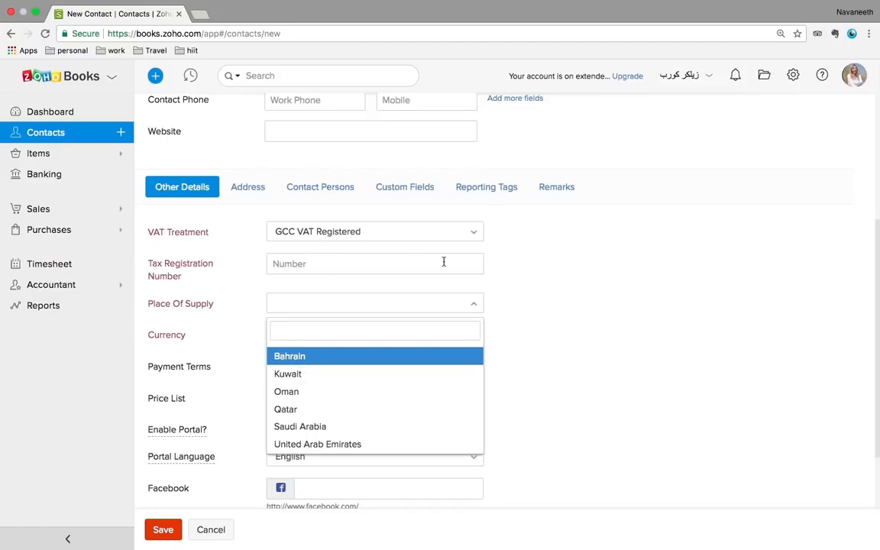
Switch back to VAT Registered, re-enter the tax registration number, and choose Dubai as place of supply
click(409, 235)
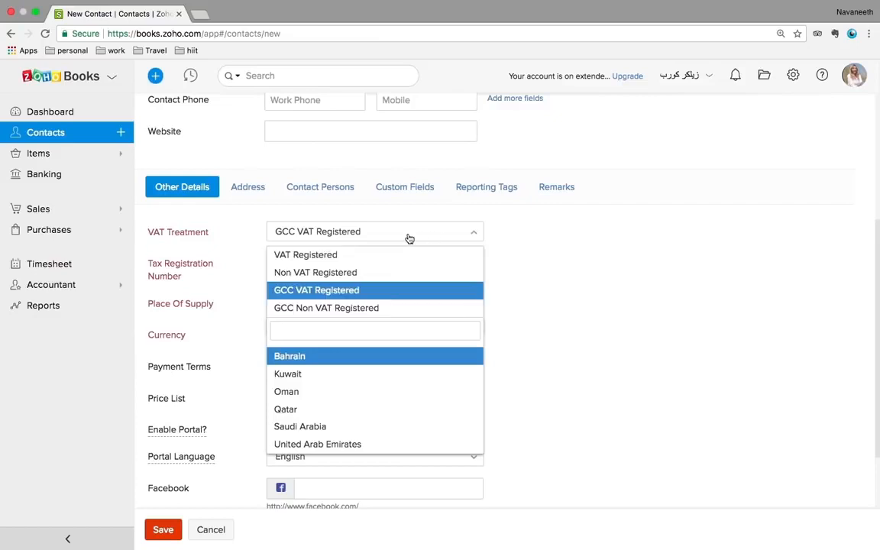
click(319, 254)
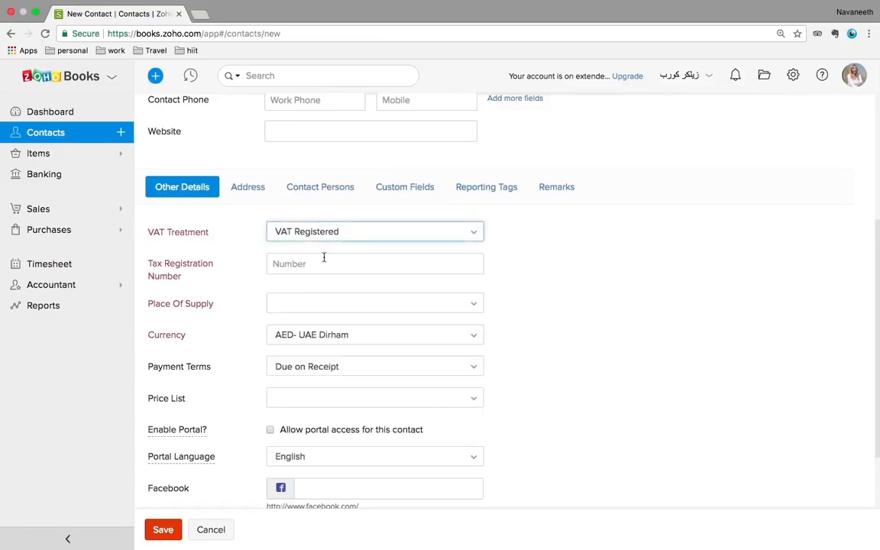
click(305, 262)
text(12345678)
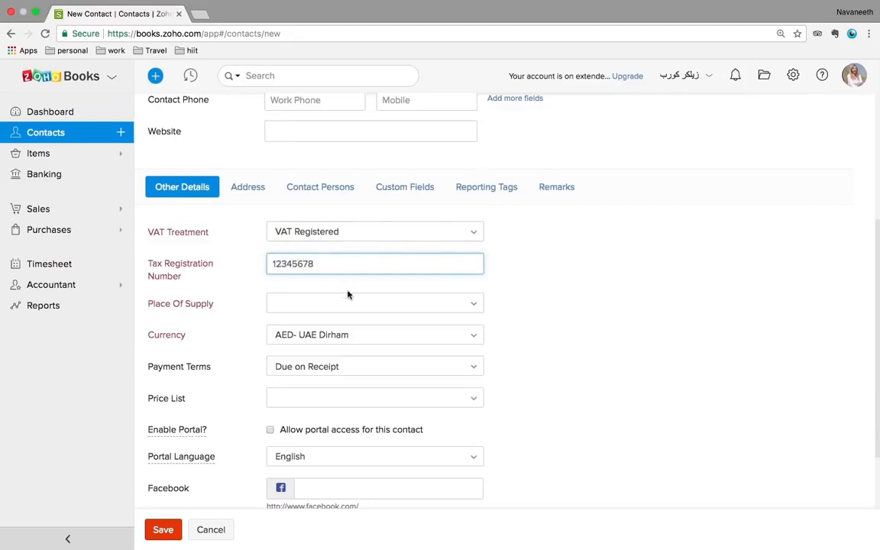
click(301, 307)
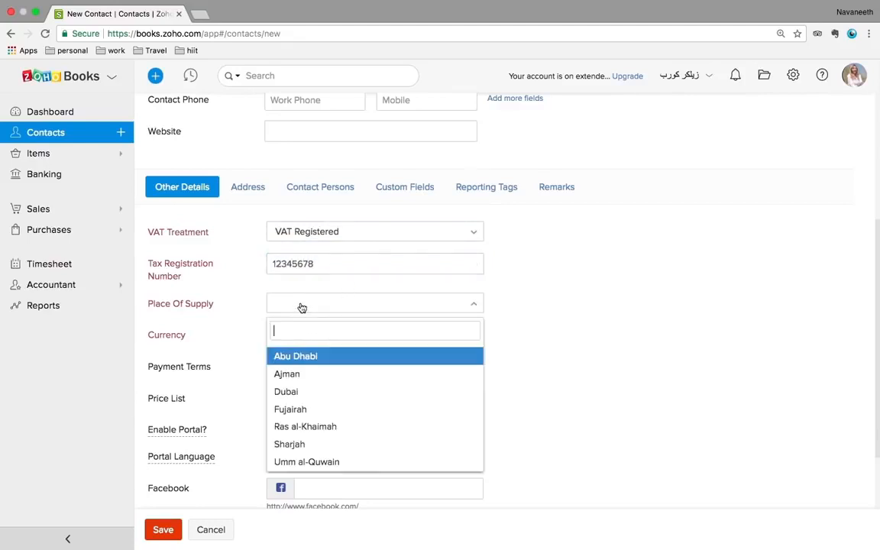
click(290, 389)
scroll(562, 367, down, 3)
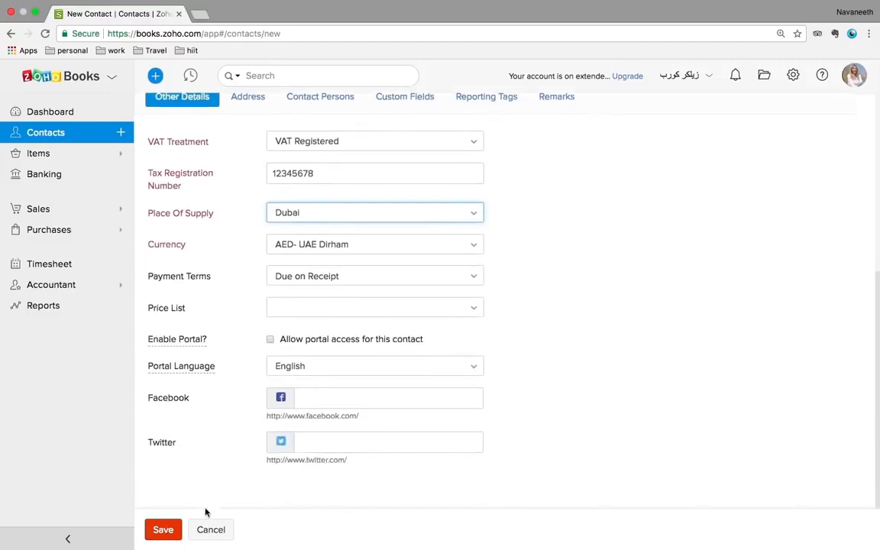
Save the new customer and review its Comments, Sales and Mails tabs
click(155, 537)
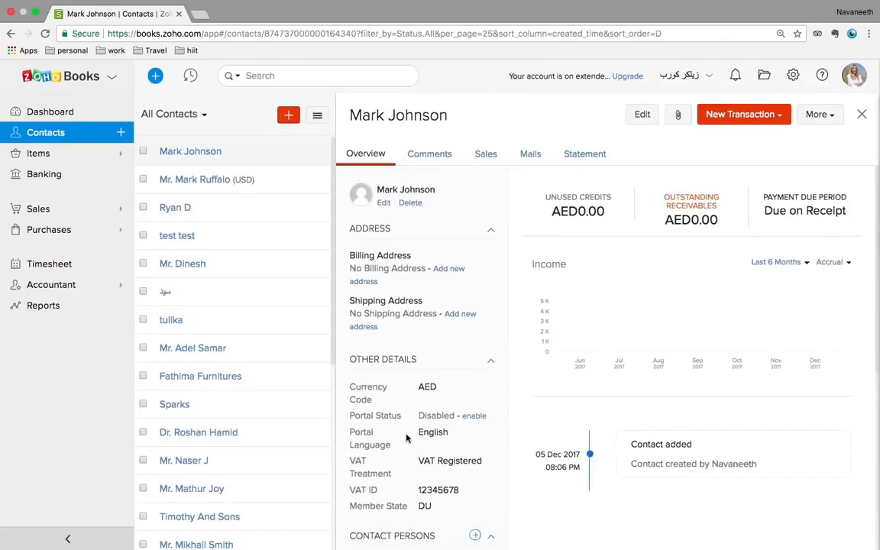
scroll(406, 437, down, 2)
scroll(406, 437, up, 2)
click(441, 156)
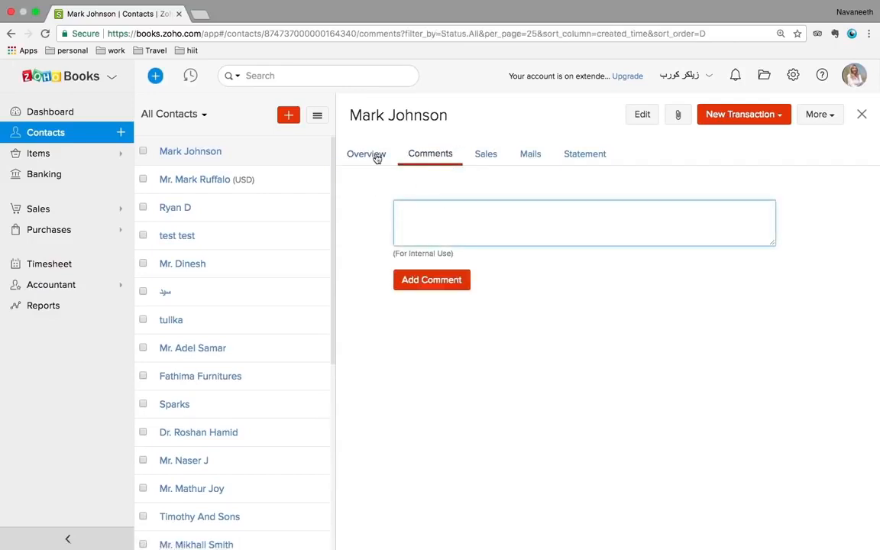
click(489, 156)
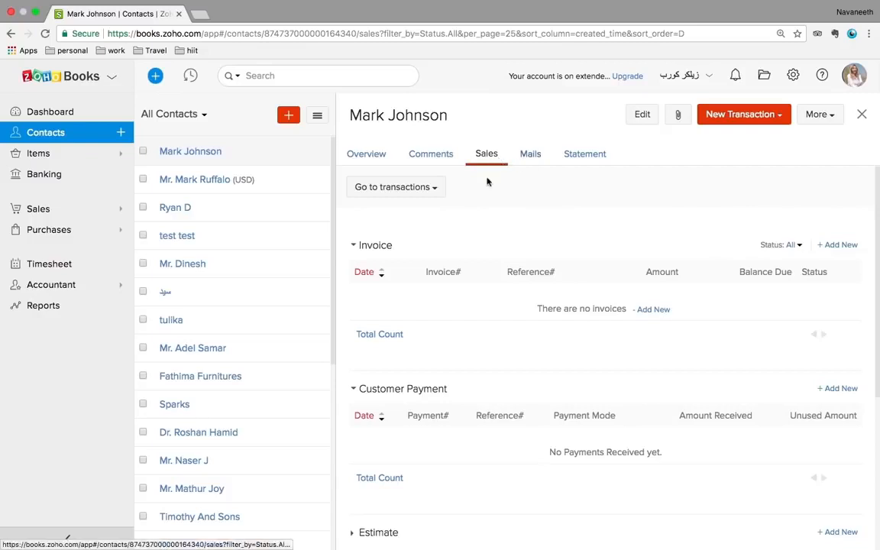
click(530, 156)
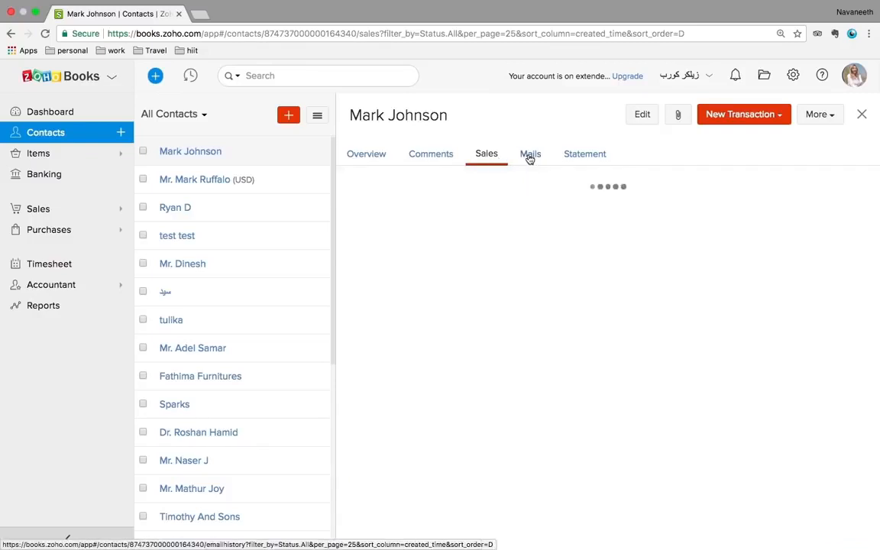
View the statement of accounts, then open another customer's December 2017 statement
click(595, 158)
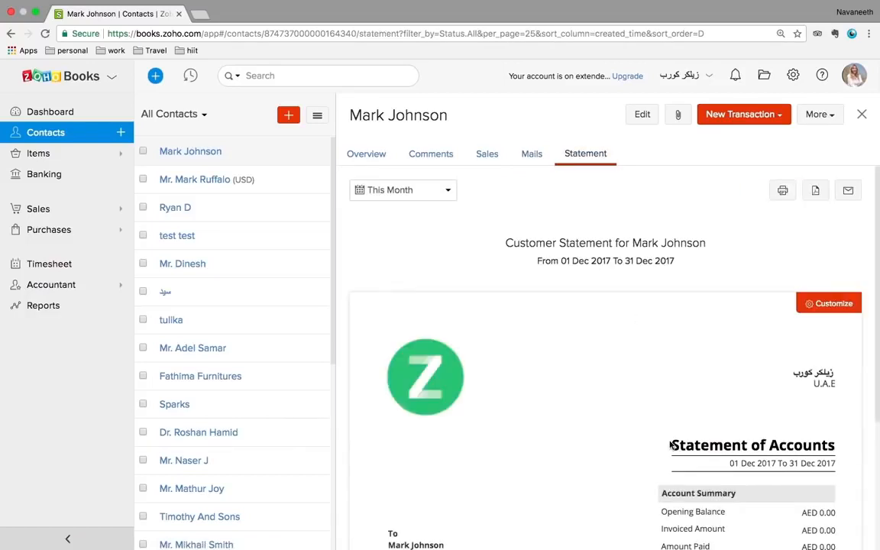
scroll(617, 442, down, 5)
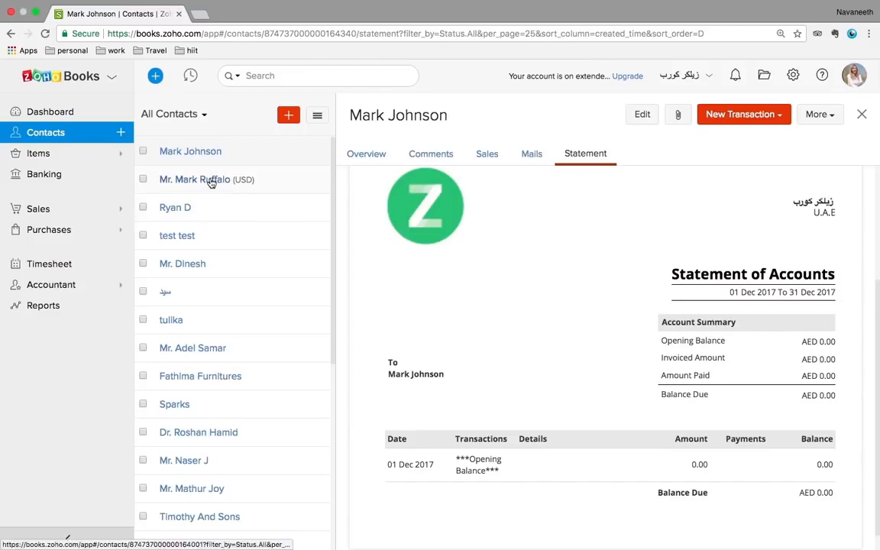
click(198, 266)
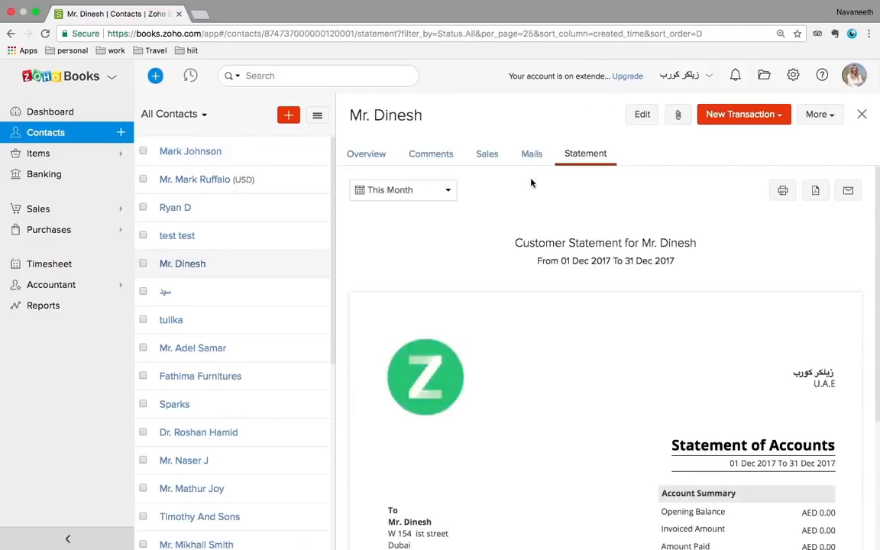
scroll(656, 372, down, 5)
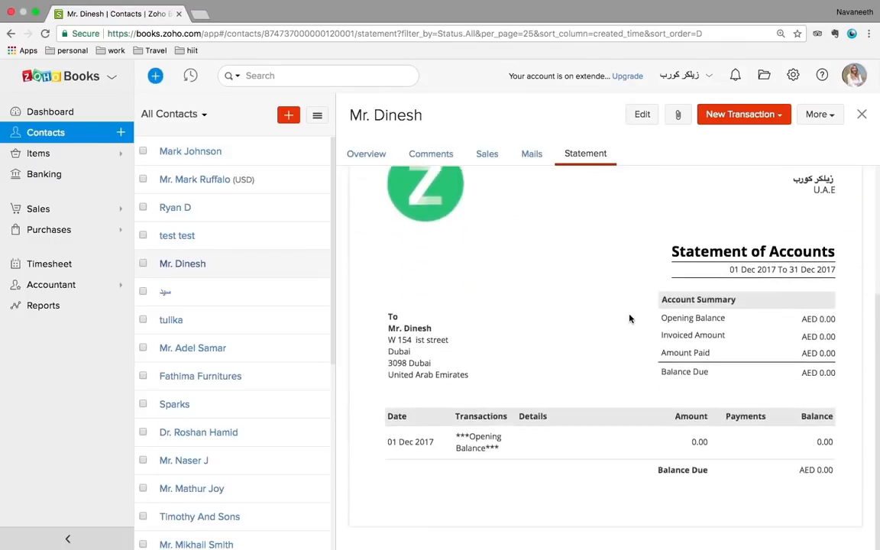
click(39, 153)
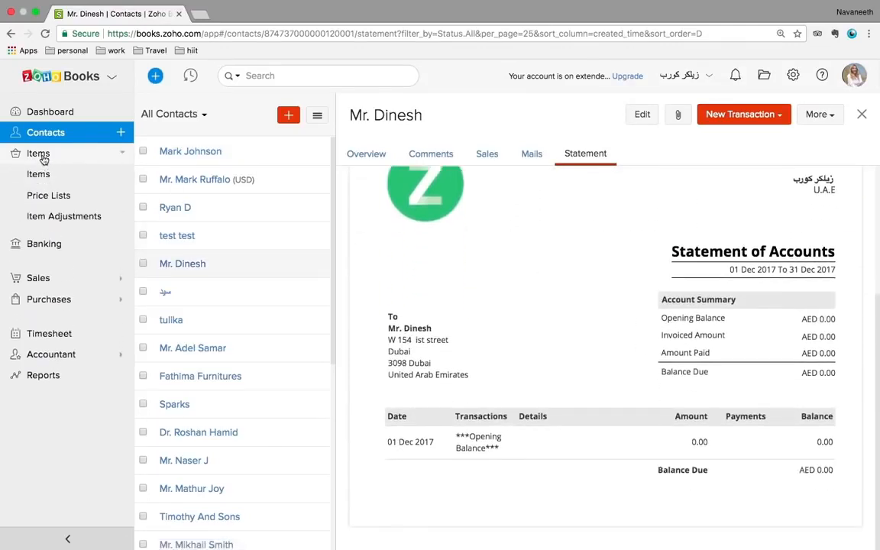
Go to the Active Items list and start a new item
click(44, 174)
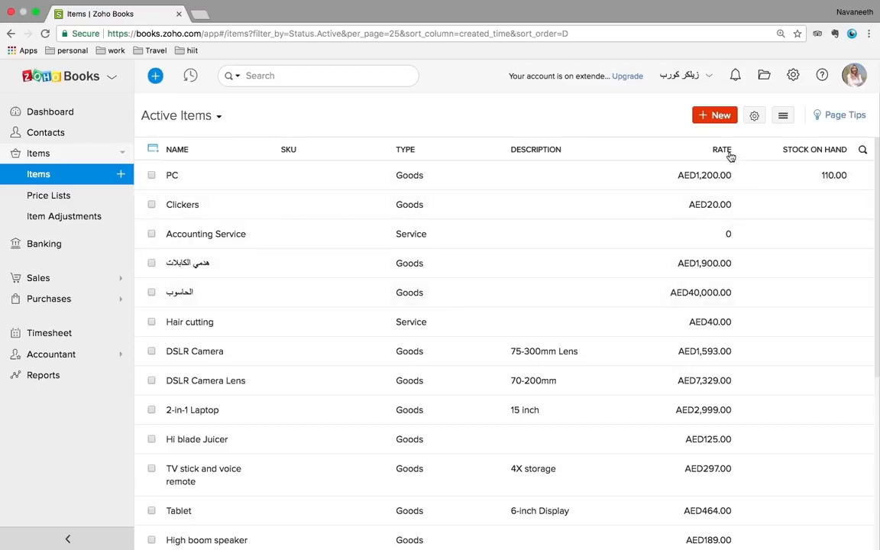
click(713, 116)
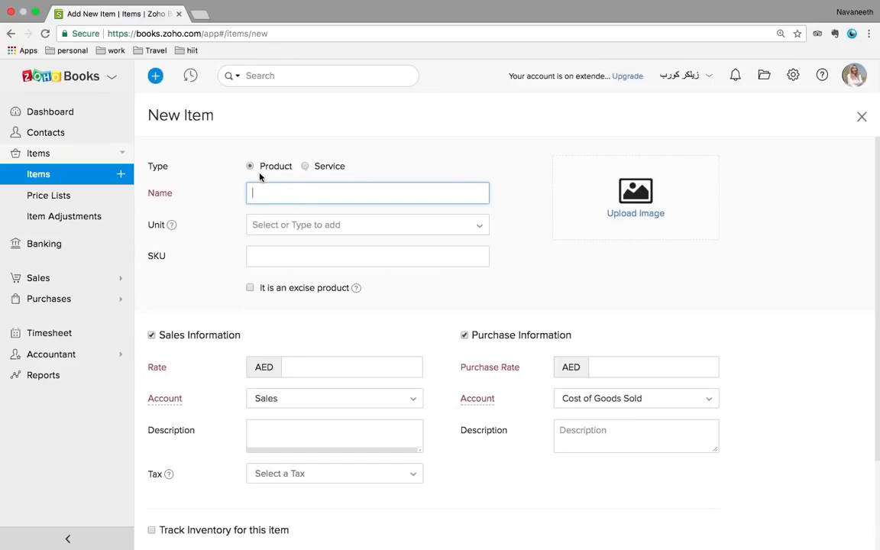
Name the item 'Laptop covers' in pieces, drop purchase info, and set the selling price to 150
text(Laptop covers)
click(283, 226)
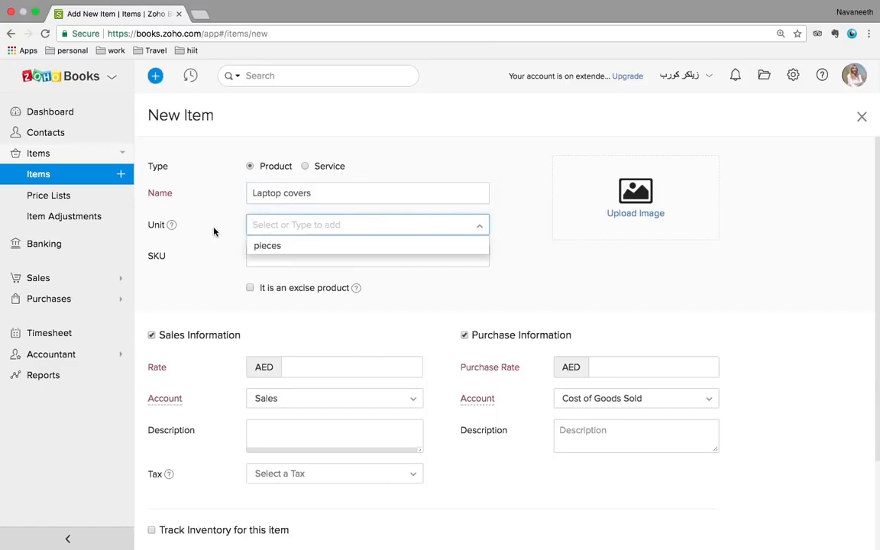
click(261, 249)
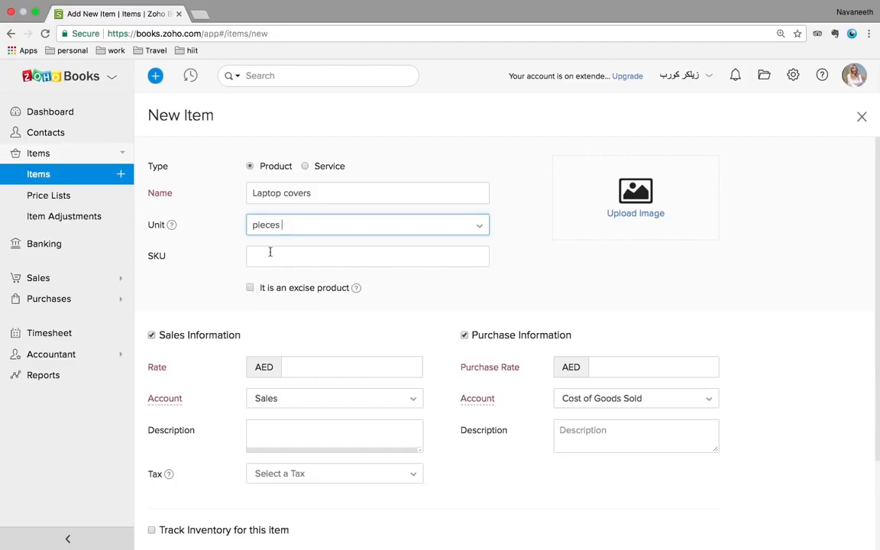
scroll(463, 312, down, 2)
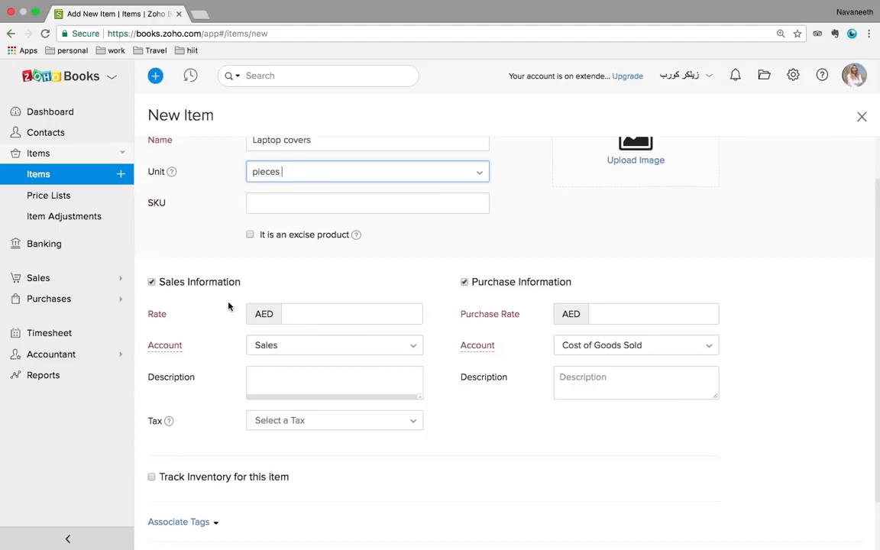
click(465, 283)
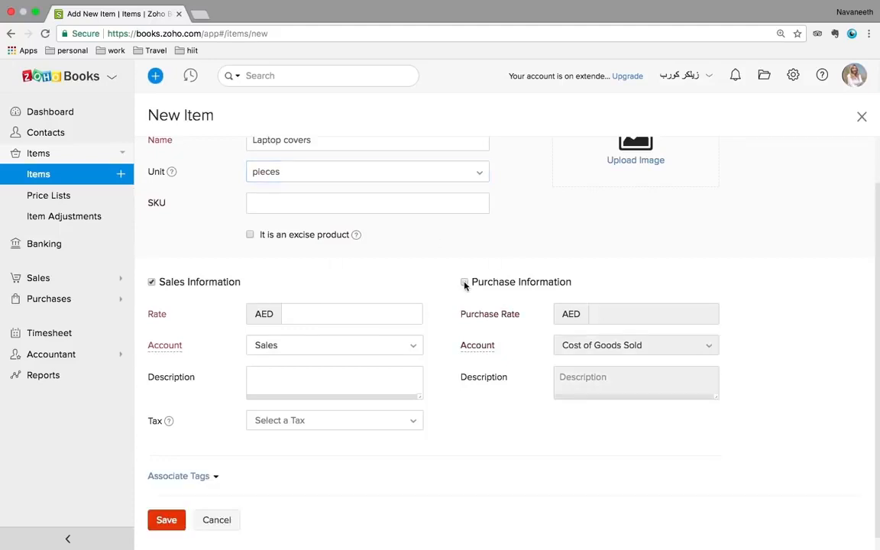
click(295, 309)
scroll(336, 282, up, 1)
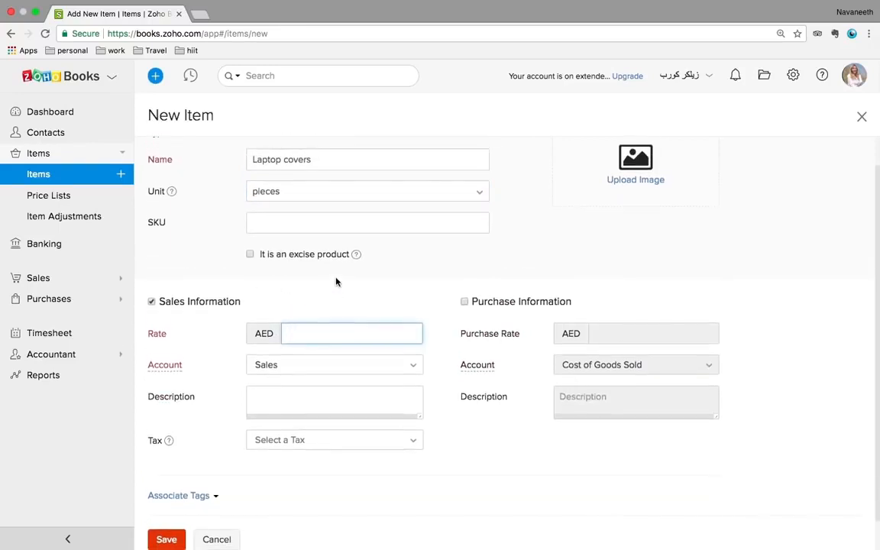
text(150)
Post the item to the Sales account with Standard Rate [5%] tax and save it
click(312, 365)
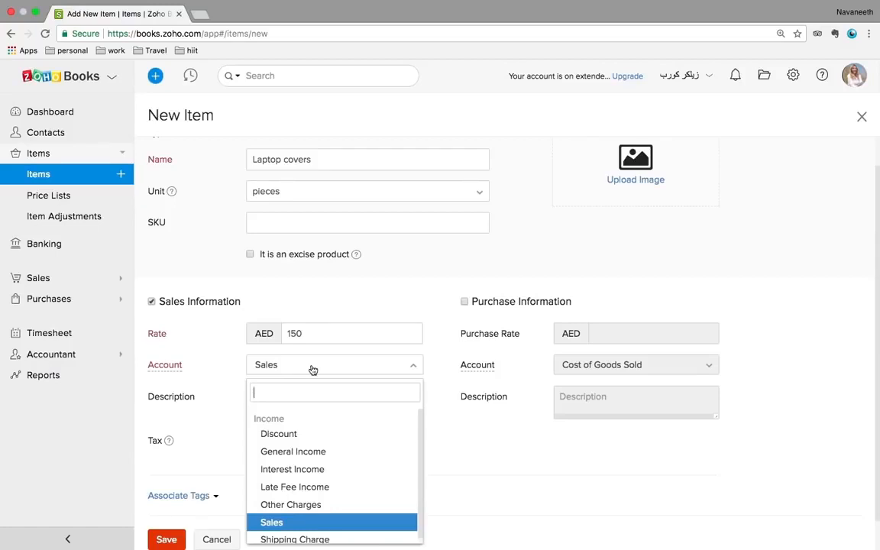
click(284, 522)
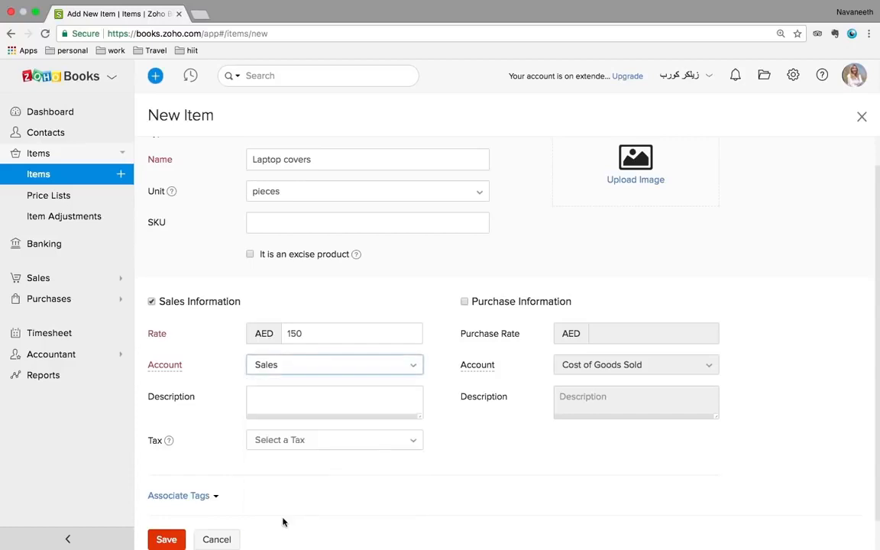
scroll(362, 454, down, 1)
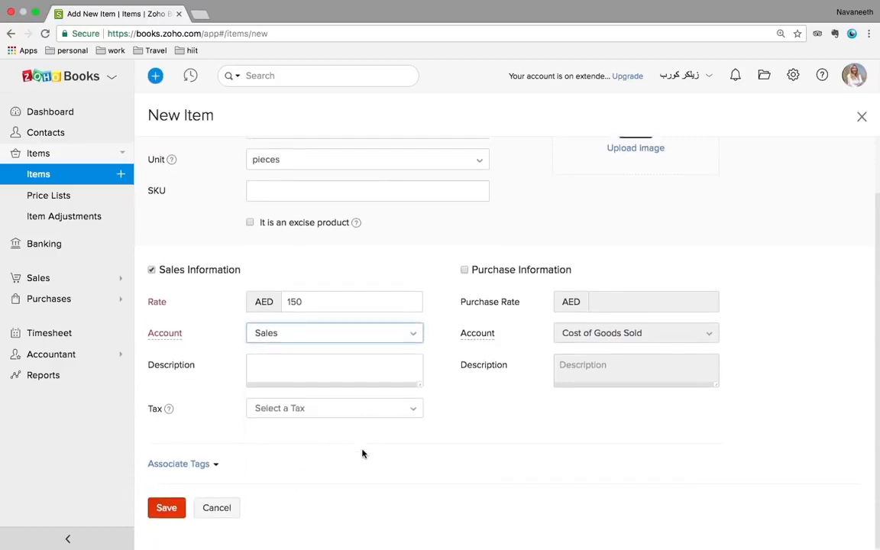
click(332, 414)
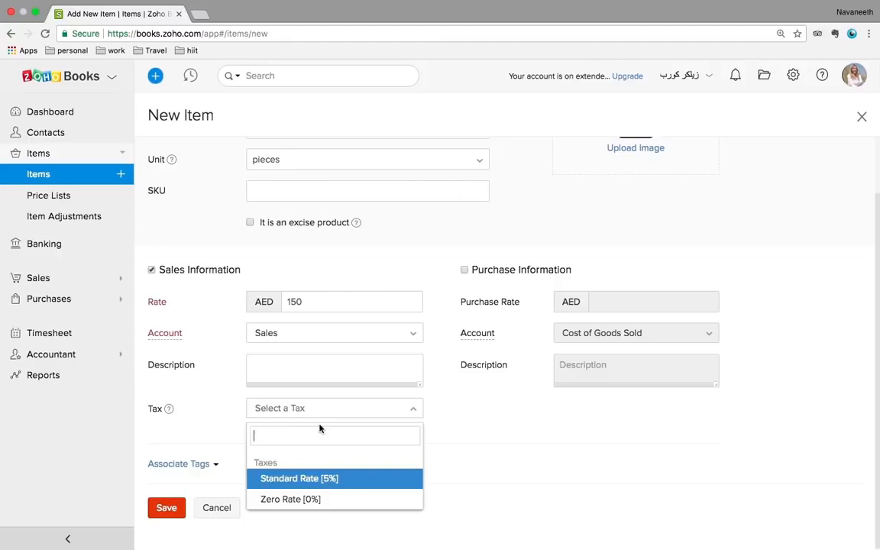
scroll(495, 432, up, 2)
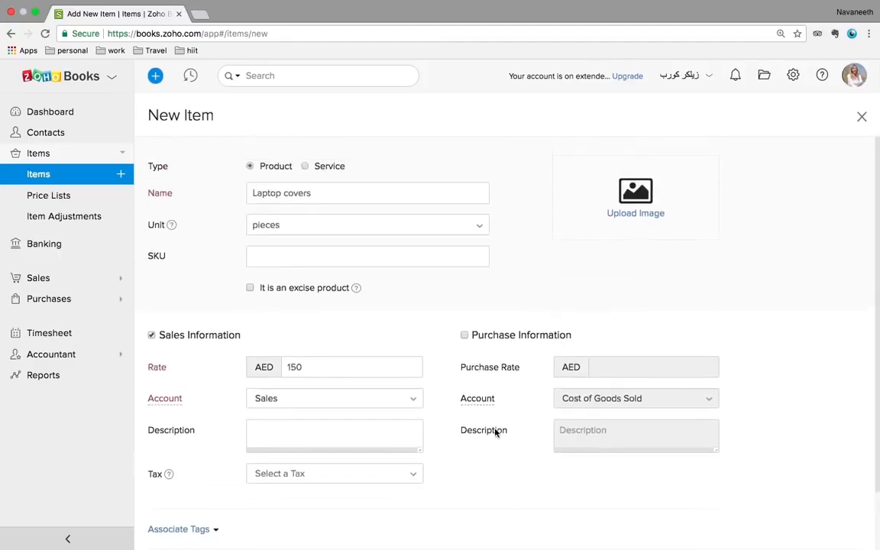
scroll(494, 433, down, 1)
scroll(495, 432, down, 1)
click(336, 412)
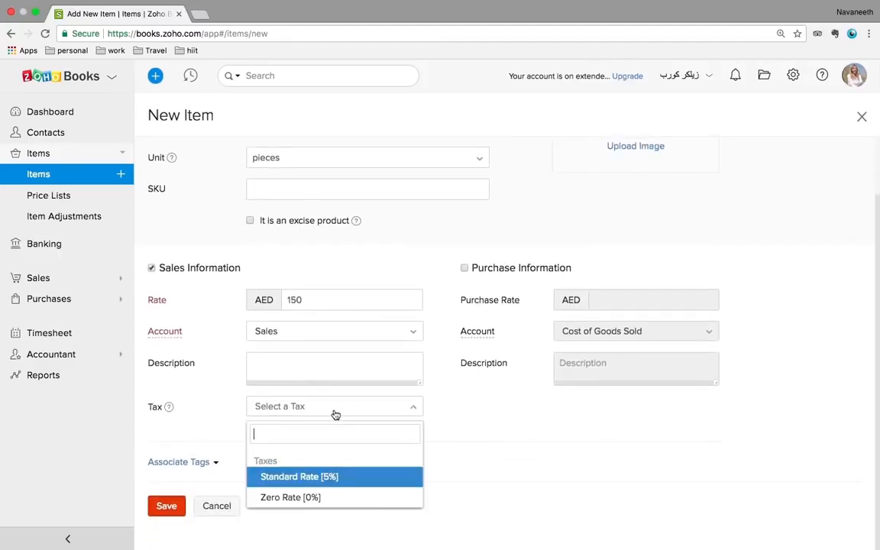
click(287, 477)
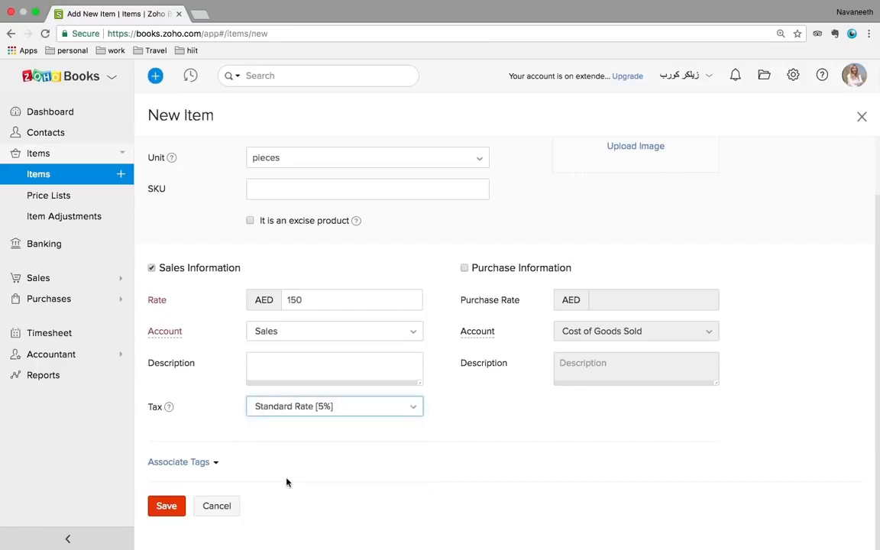
click(171, 508)
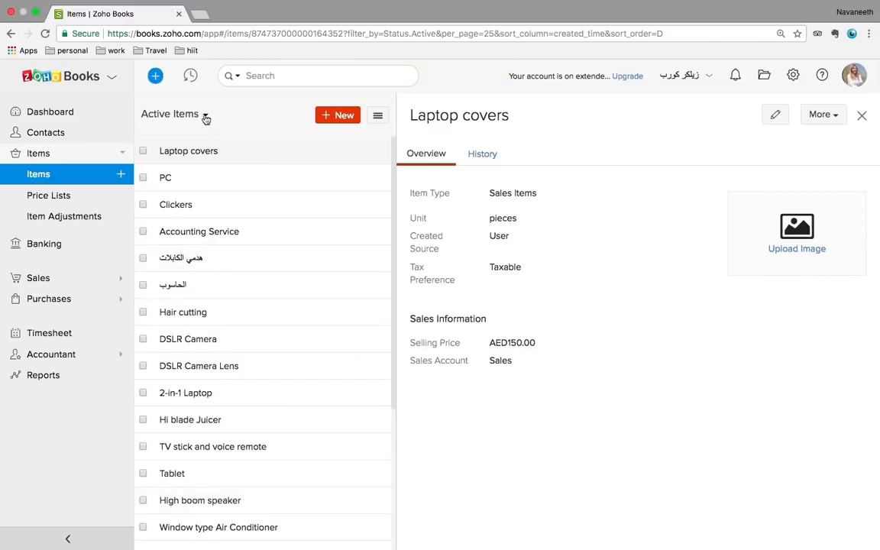
Scroll the Active Items list to check Laptop covers, then switch to Price Lists
scroll(253, 370, down, 3)
scroll(253, 371, down, 3)
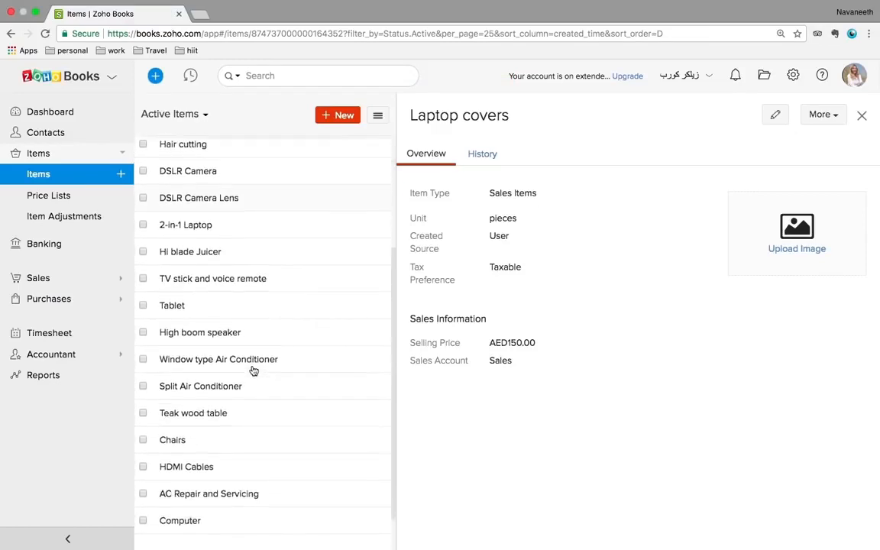
scroll(252, 369, up, 6)
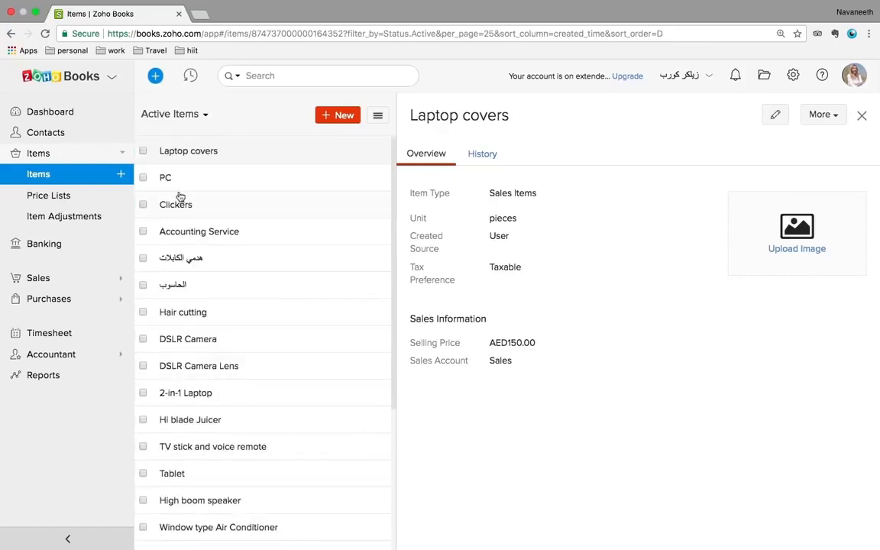
click(46, 197)
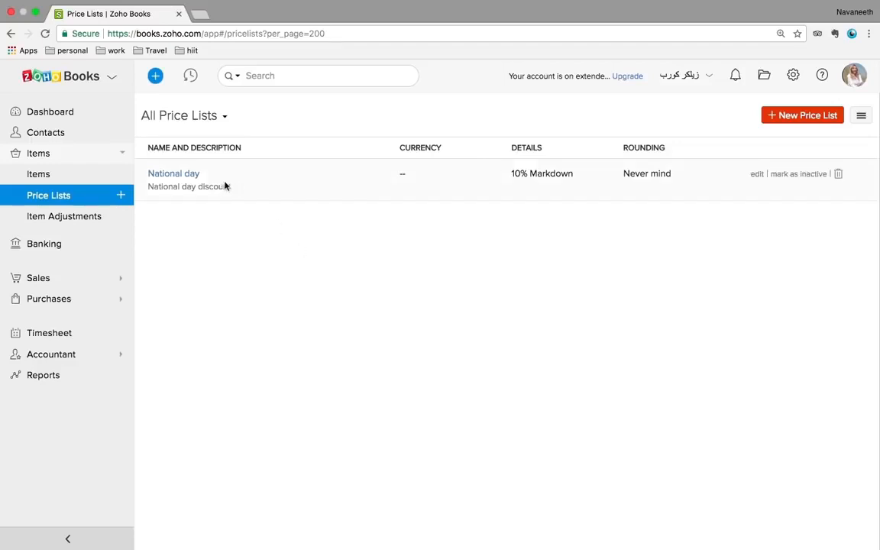
View the National day price list and an empty New Price List form, then open Item Adjustments
click(195, 175)
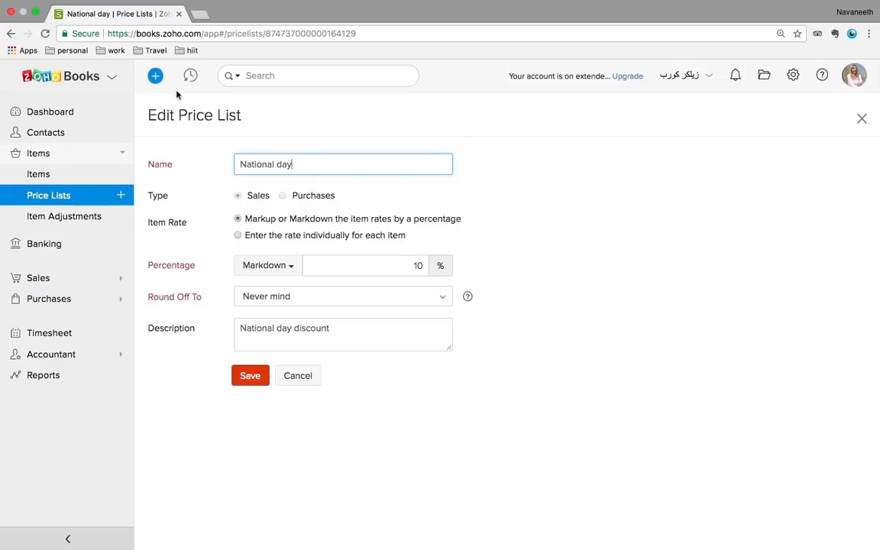
click(65, 194)
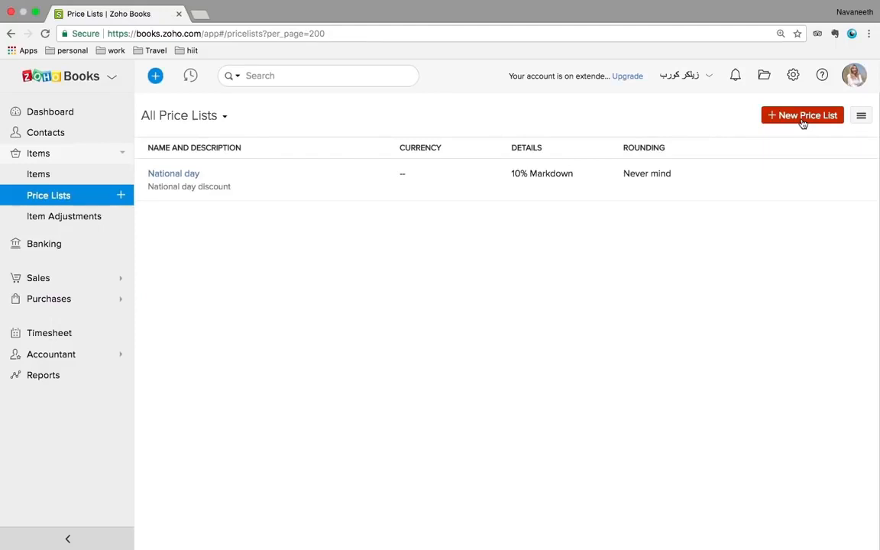
click(802, 117)
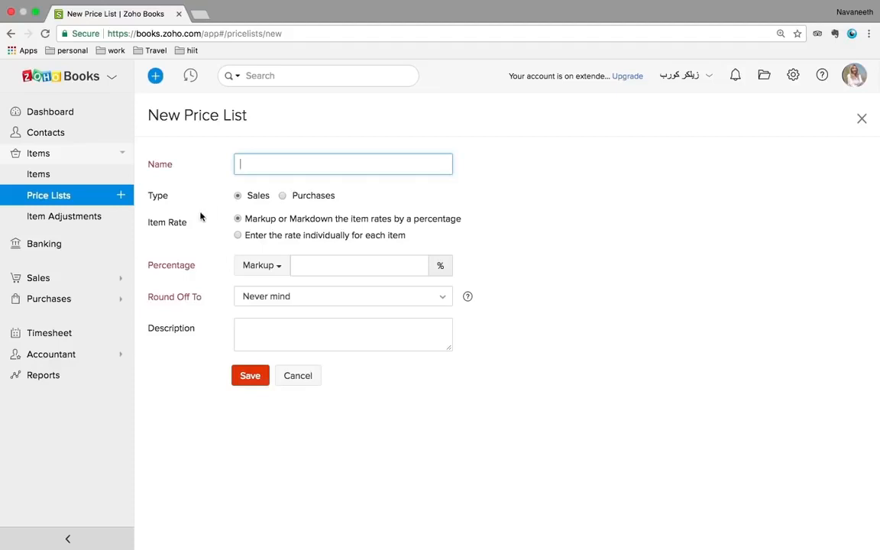
click(52, 219)
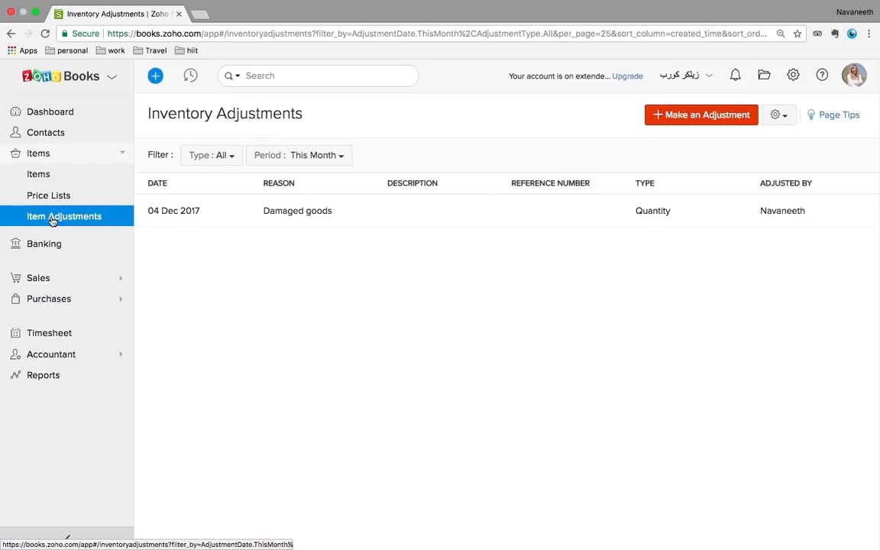
click(305, 216)
mouse_move(674, 530)
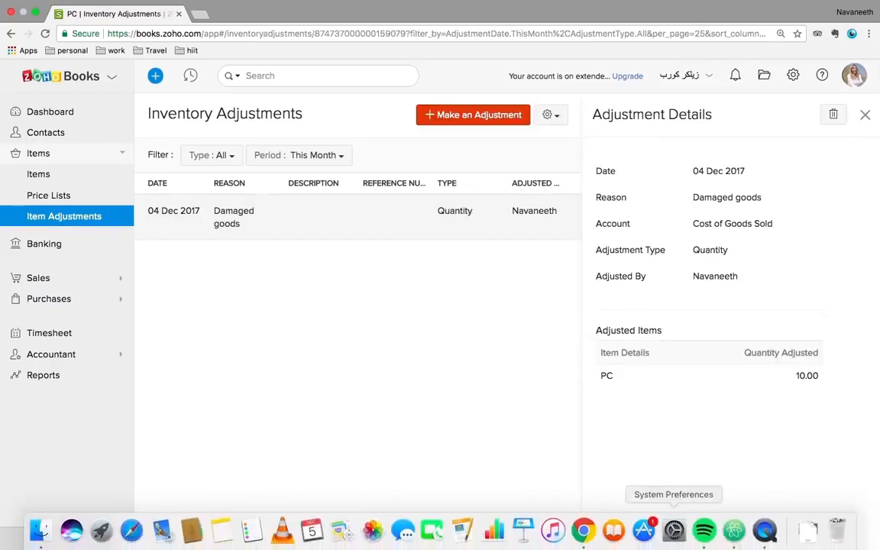
right_click(766, 530)
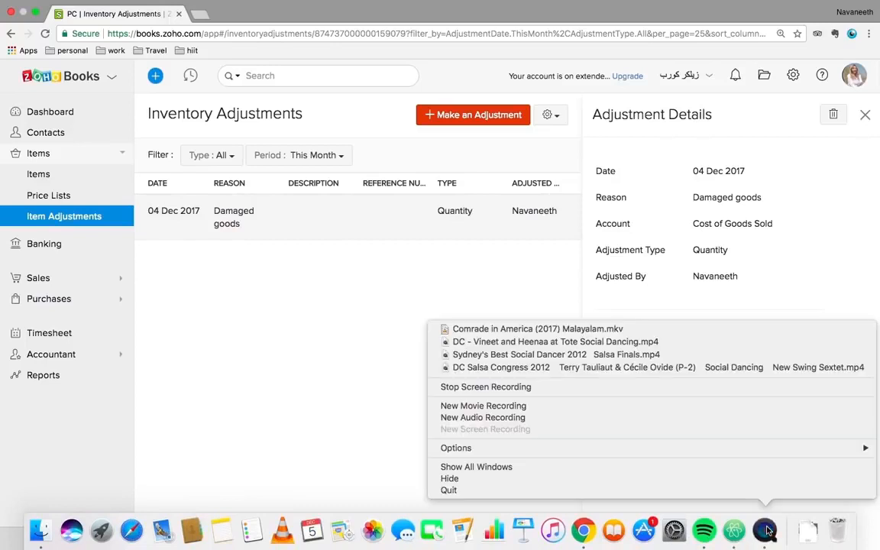
click(362, 359)
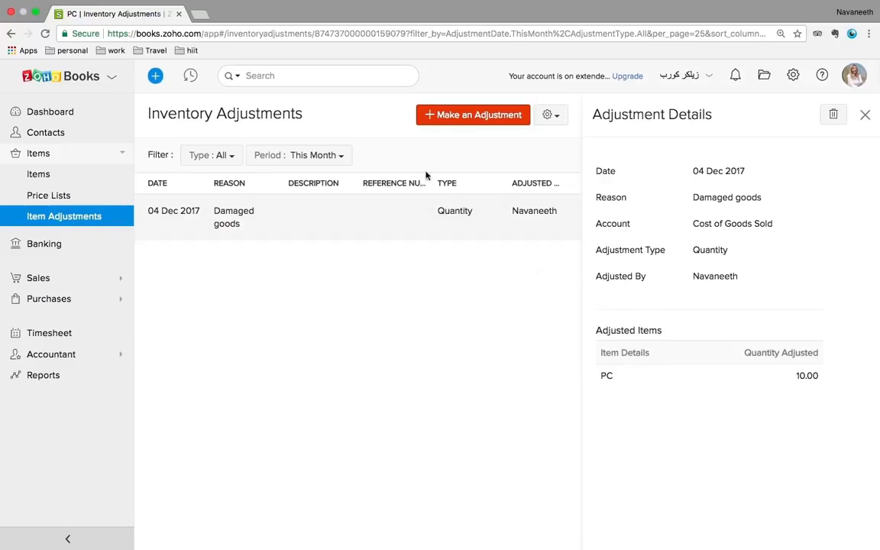
click(495, 122)
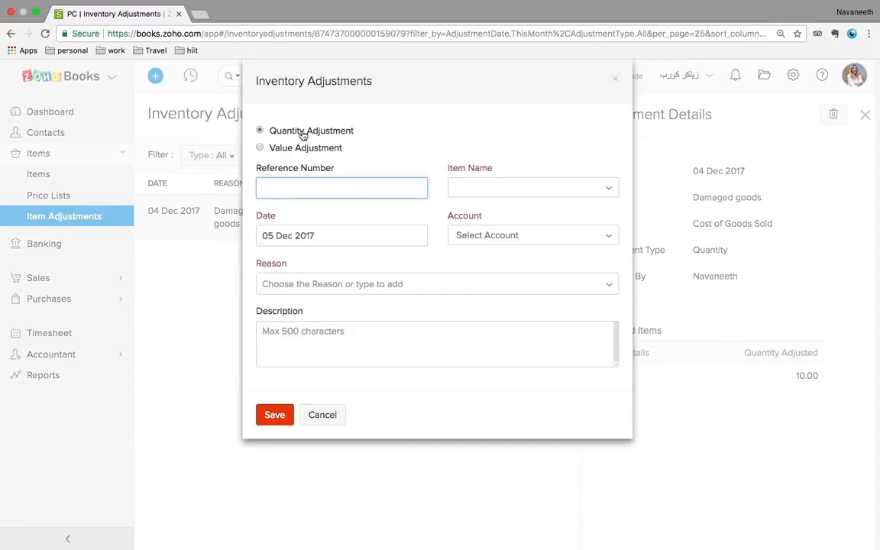
click(260, 149)
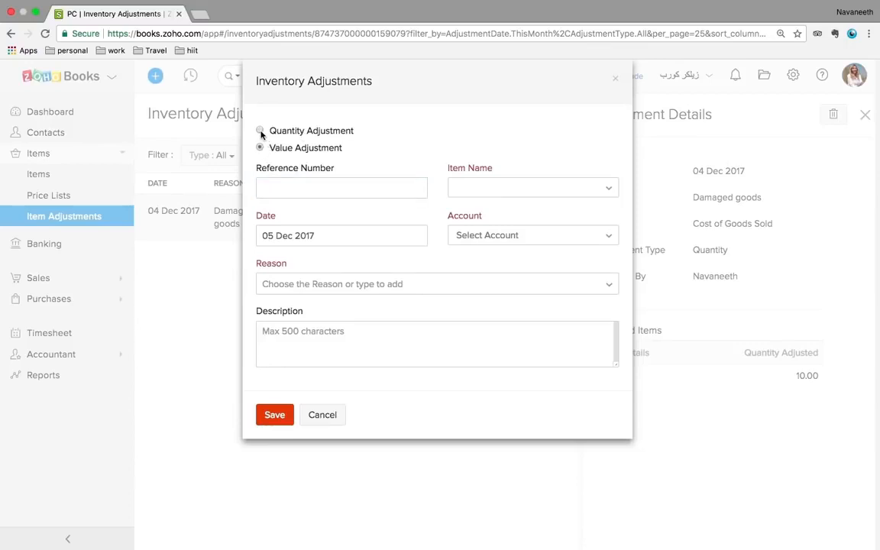
click(260, 130)
click(507, 196)
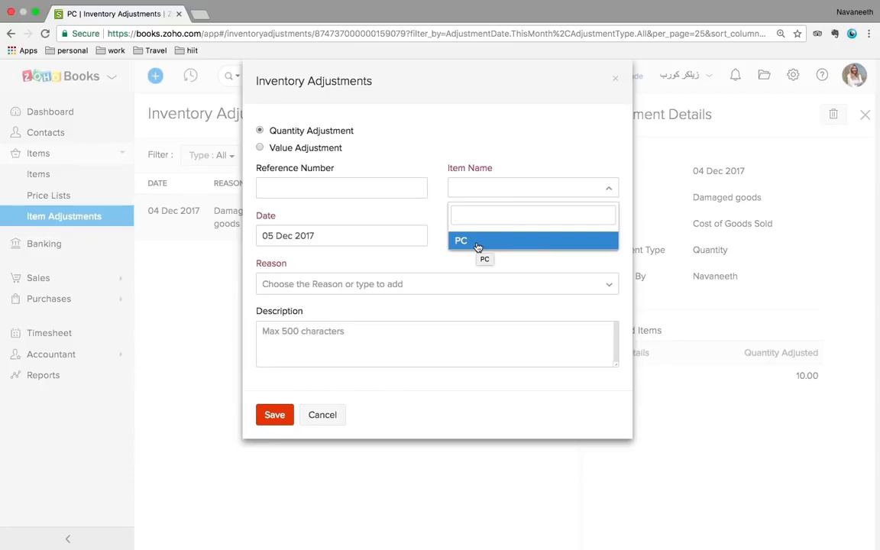
click(477, 247)
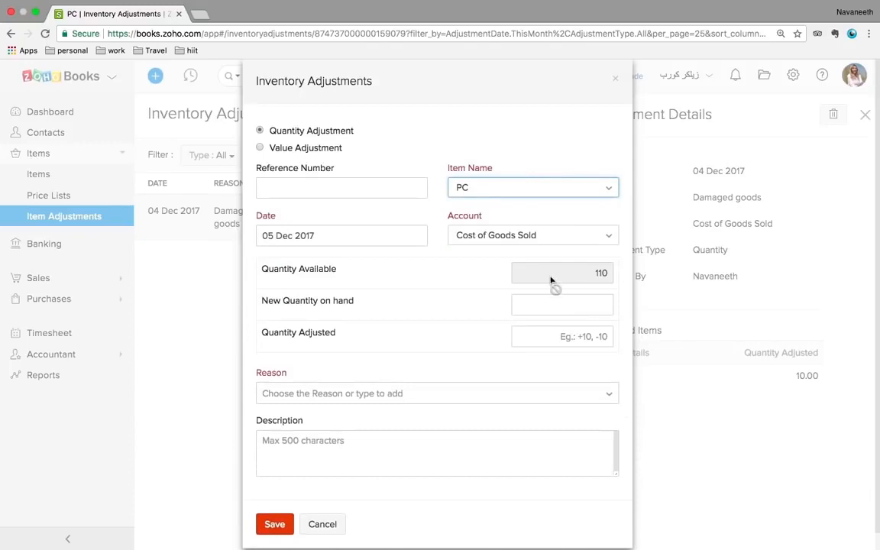
click(561, 339)
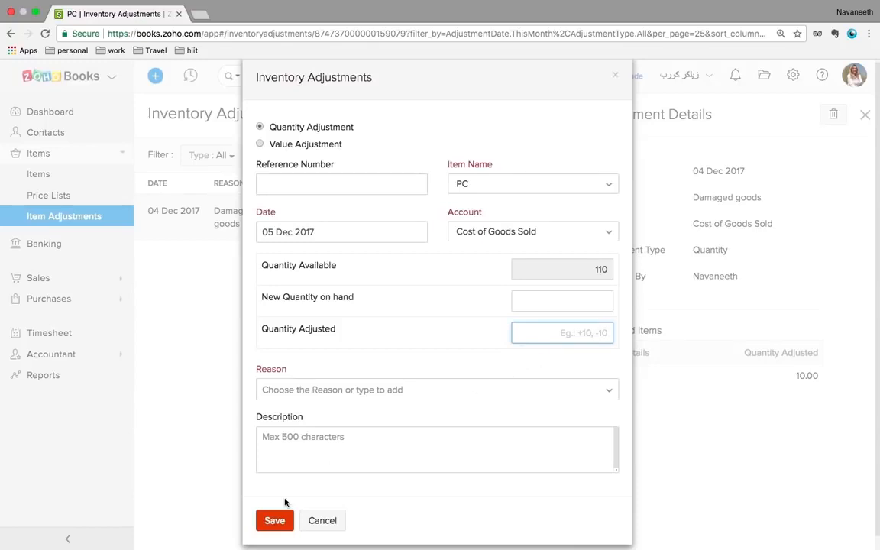
click(316, 520)
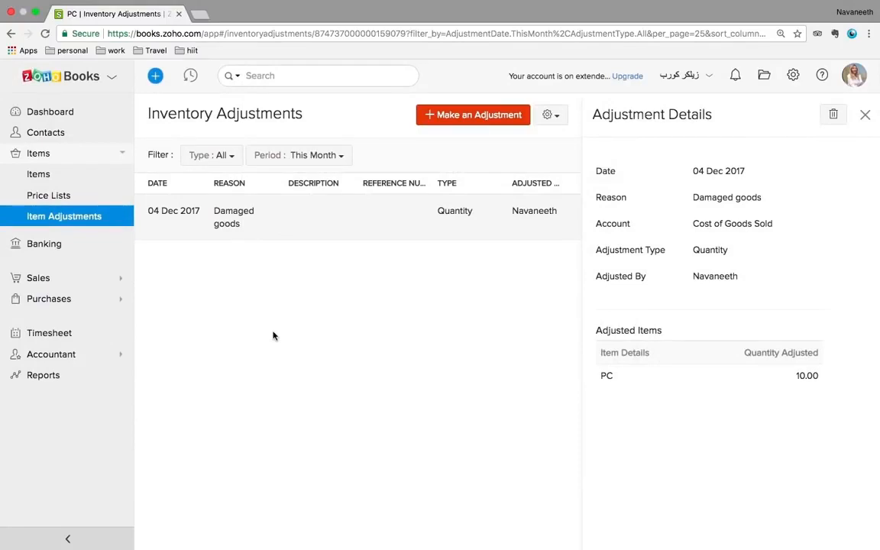
click(865, 115)
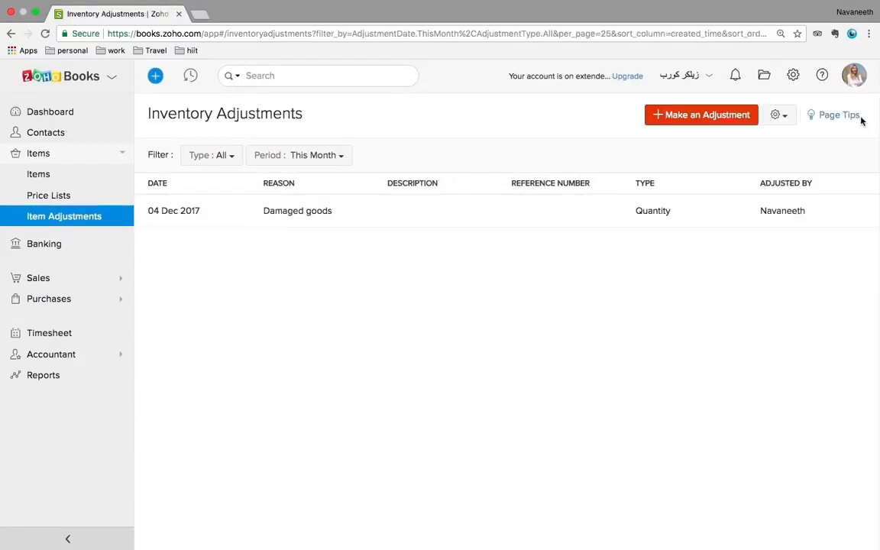
Browse the banks offered under Add Bank or Credit Card without choosing one, then return to the Banking Overview accounts
click(46, 246)
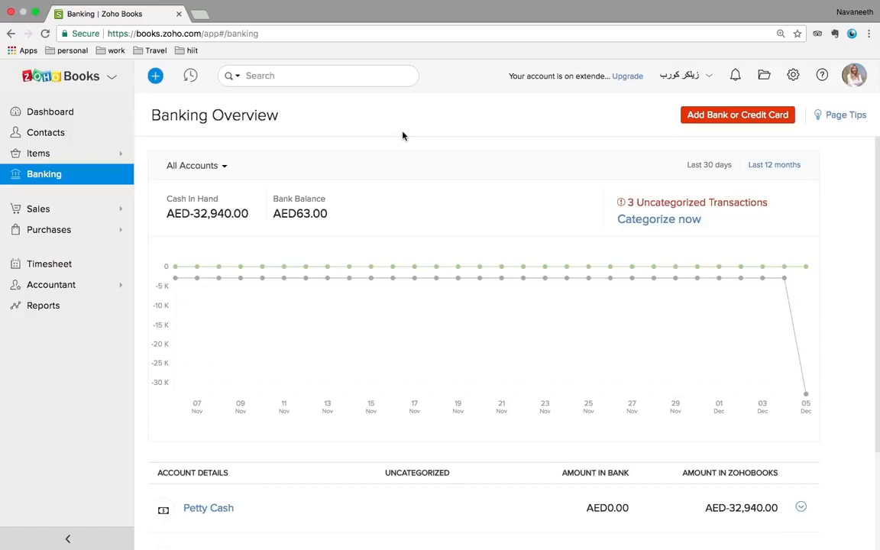
click(729, 121)
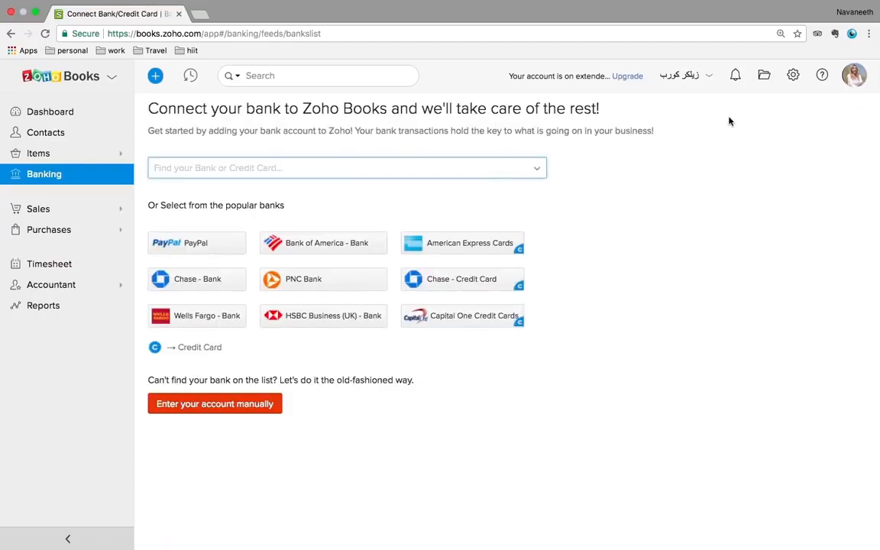
click(424, 170)
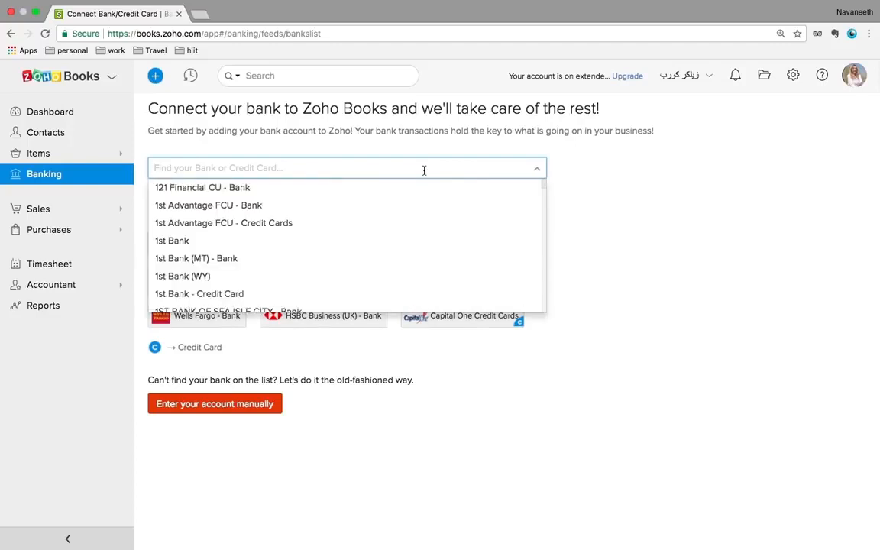
scroll(393, 219, down, 3)
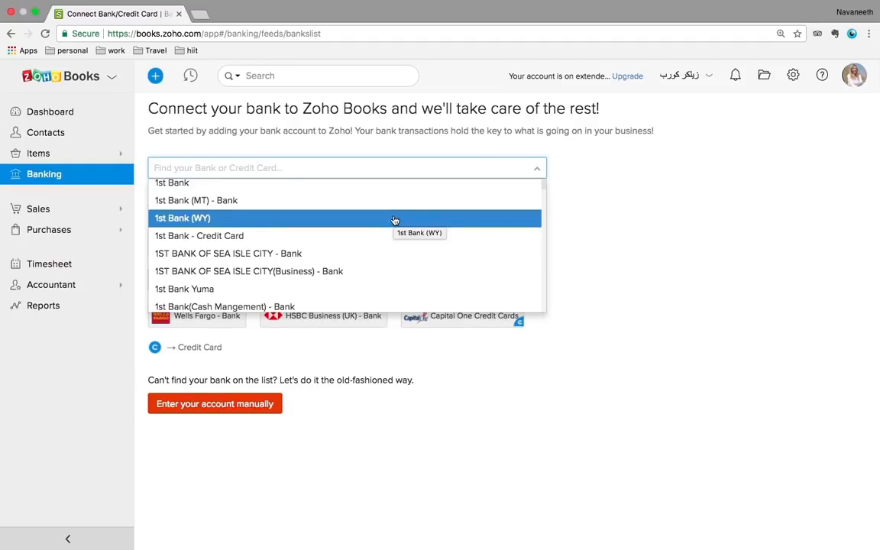
click(662, 336)
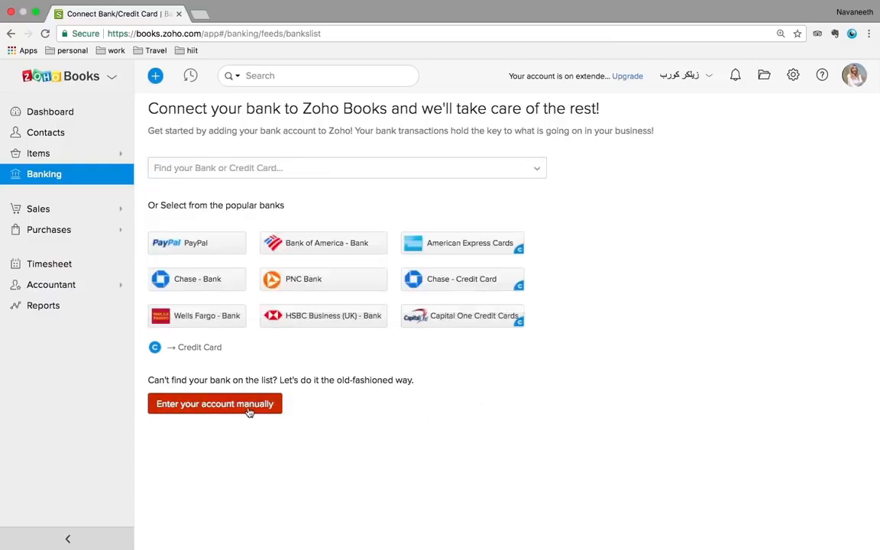
click(11, 34)
scroll(408, 309, down, 3)
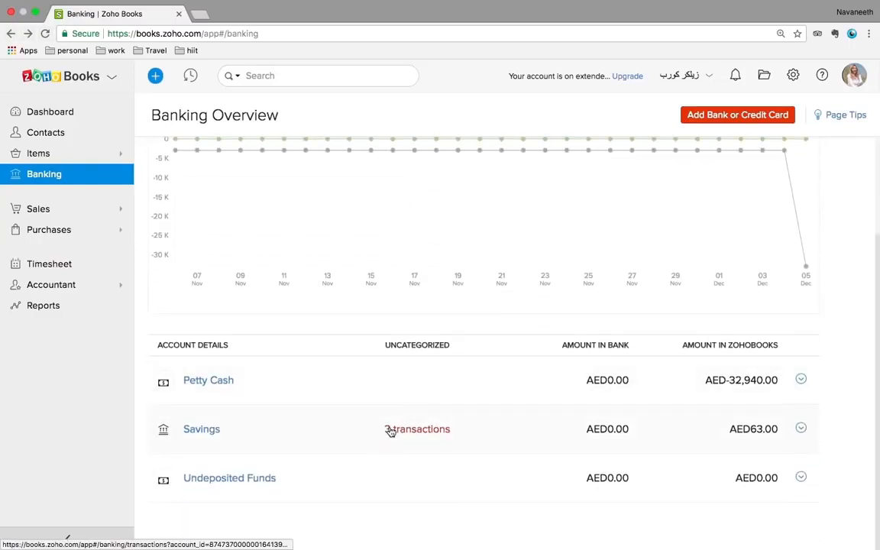
Inspect Savings transaction Ref-9872 and its AED4,200.00 credit note match without saving, then return to Dashboard
click(390, 431)
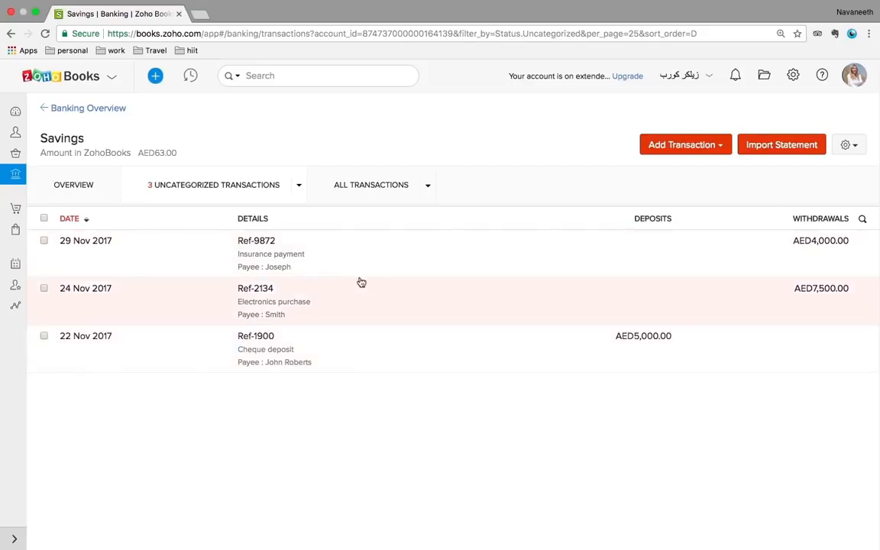
click(266, 263)
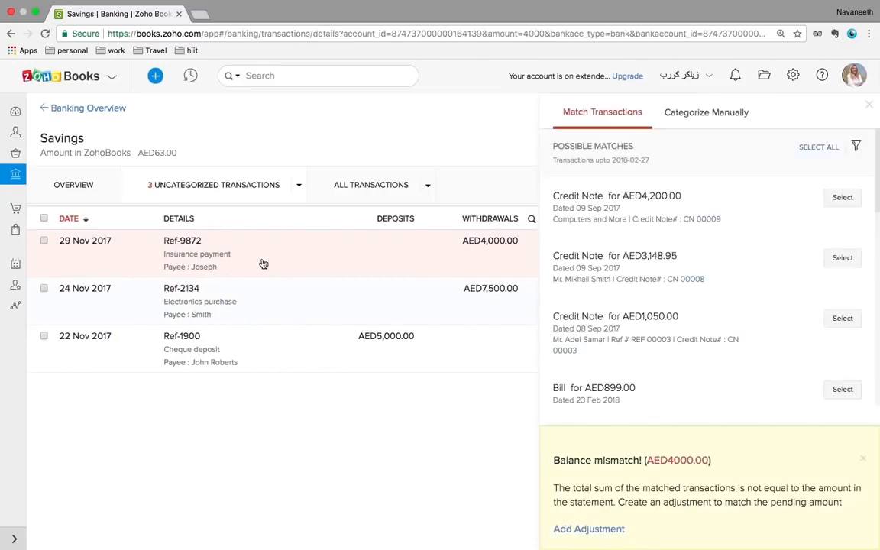
click(842, 199)
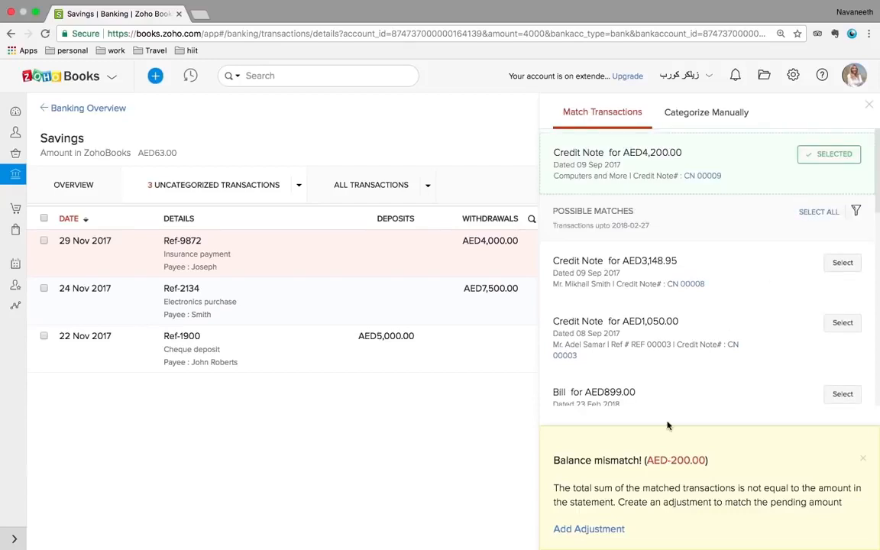
click(870, 106)
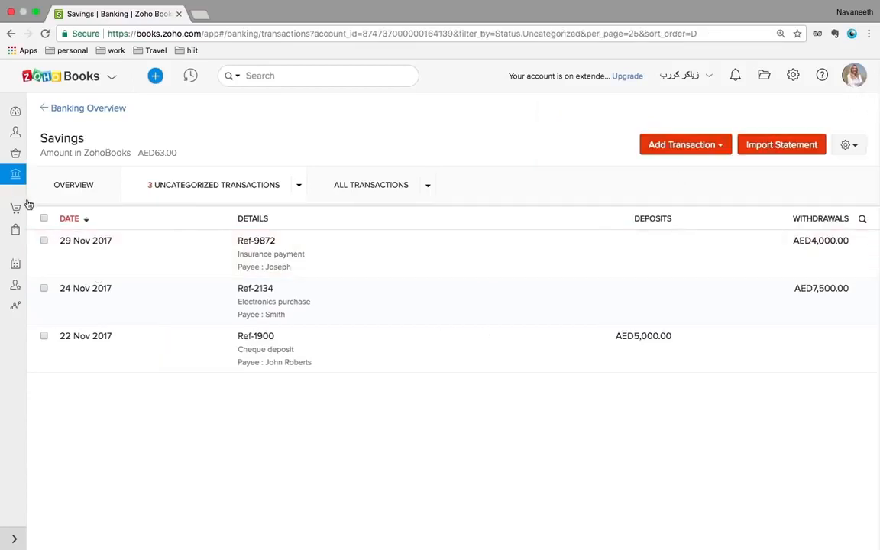
click(15, 111)
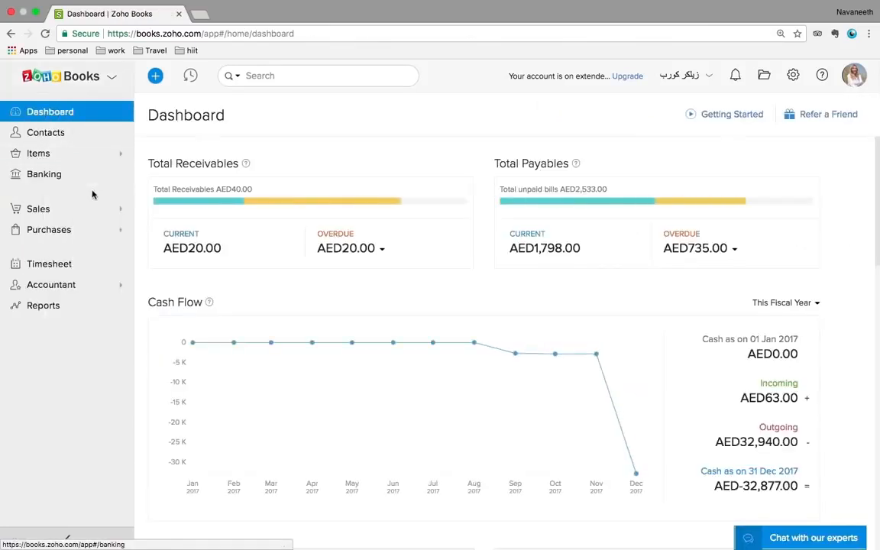
Review estimate EST-000002 and its More actions, then switch to Sales Orders
click(57, 212)
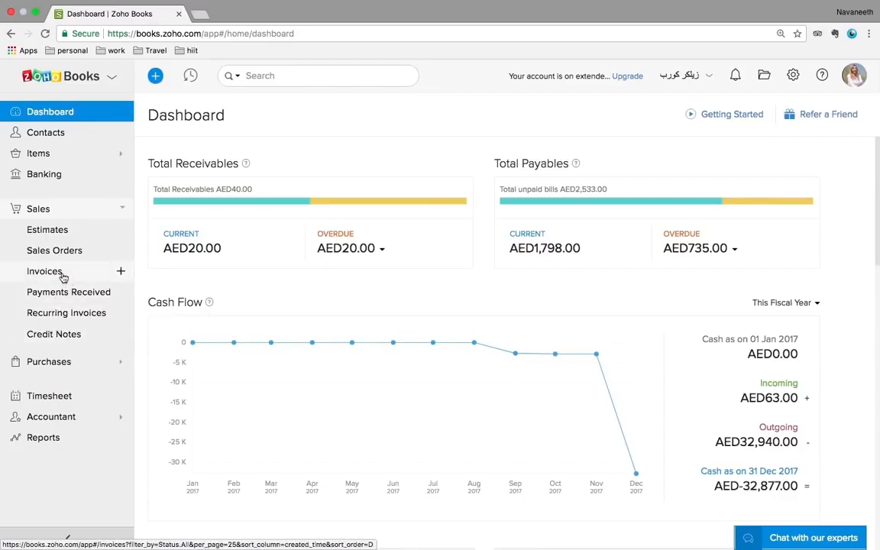
click(50, 234)
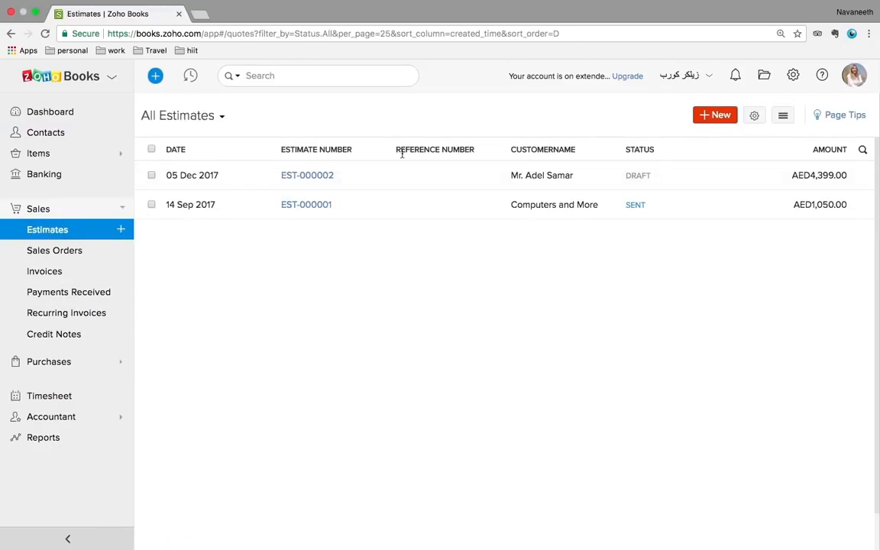
click(359, 179)
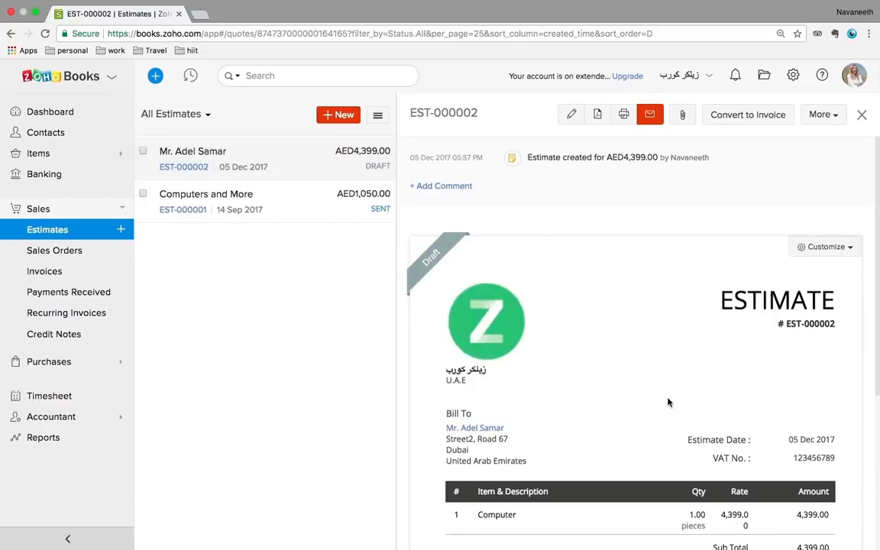
scroll(667, 402, down, 3)
scroll(668, 403, down, 4)
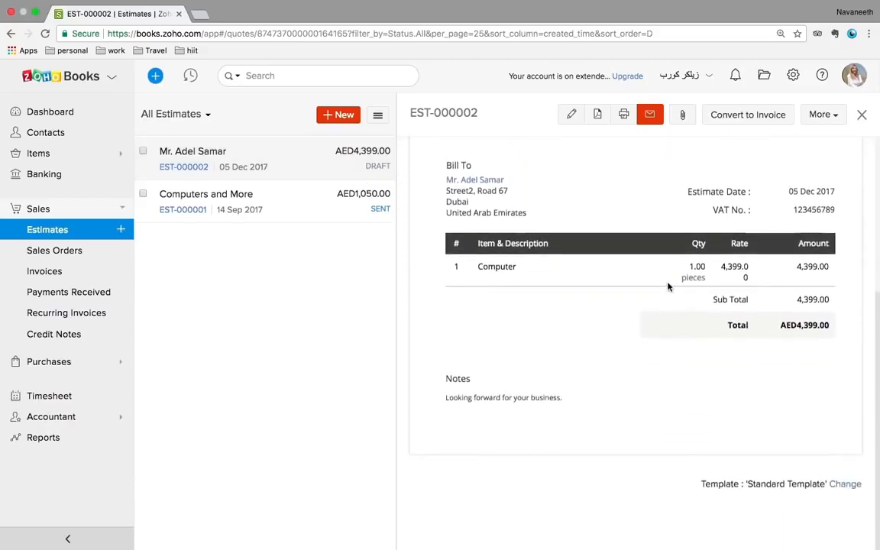
scroll(667, 286, up, 7)
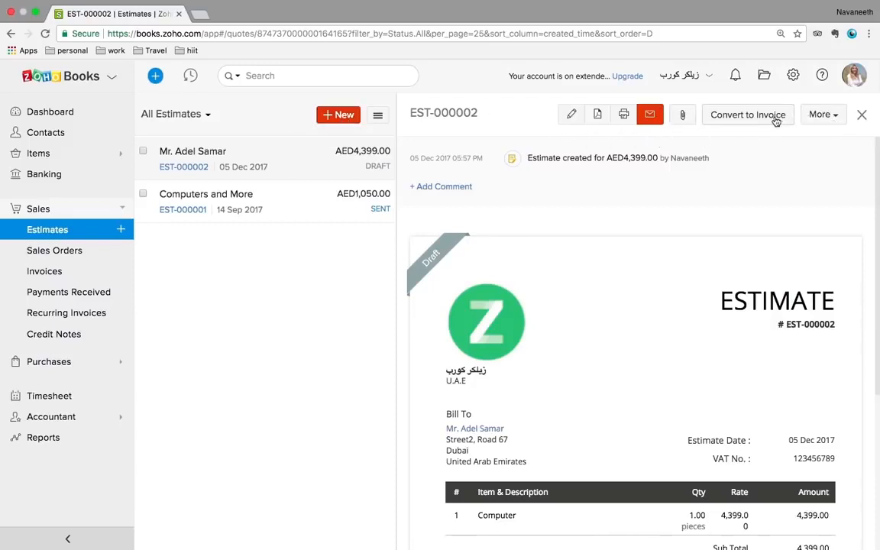
click(818, 121)
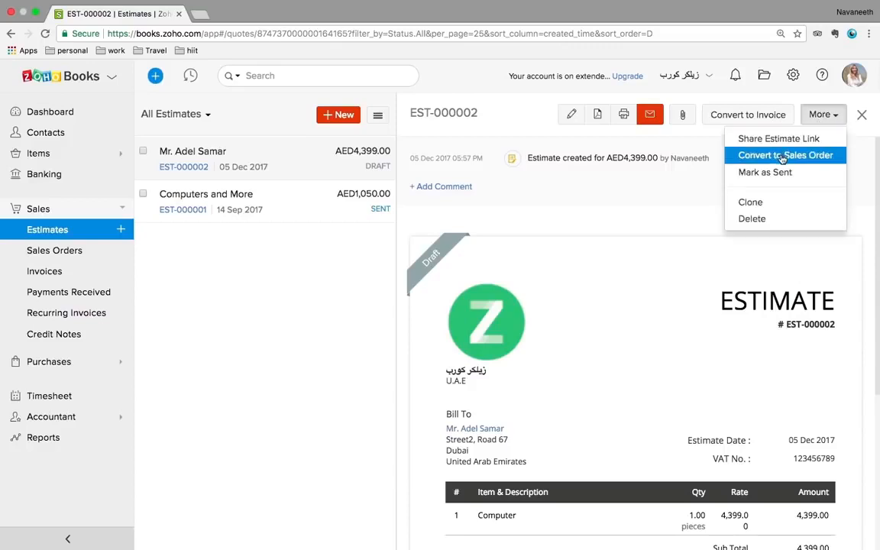
click(55, 252)
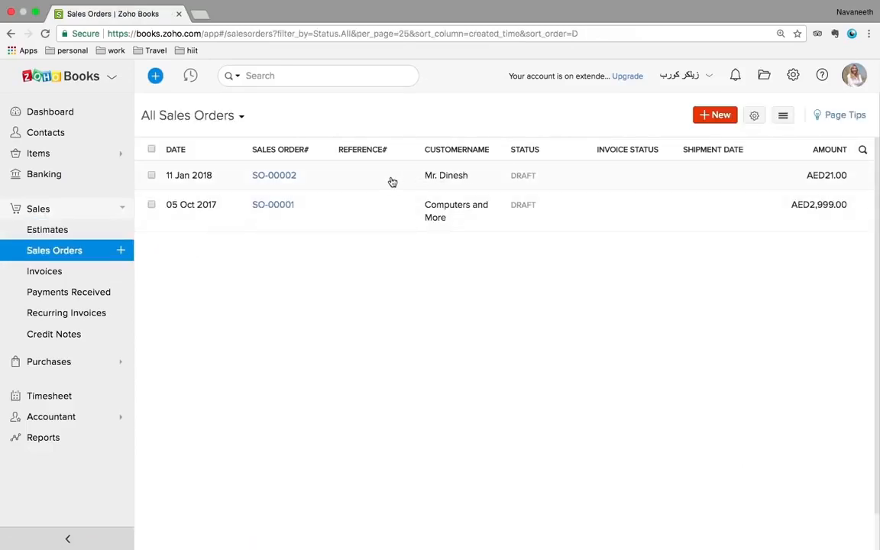
Review sales order SO-00002 and its More actions, then switch to the Invoices list
click(368, 186)
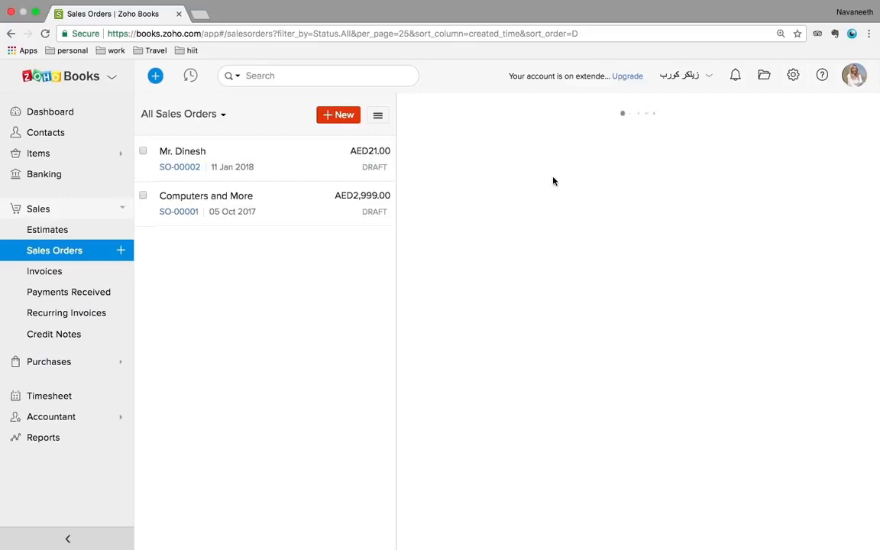
scroll(672, 344, down, 5)
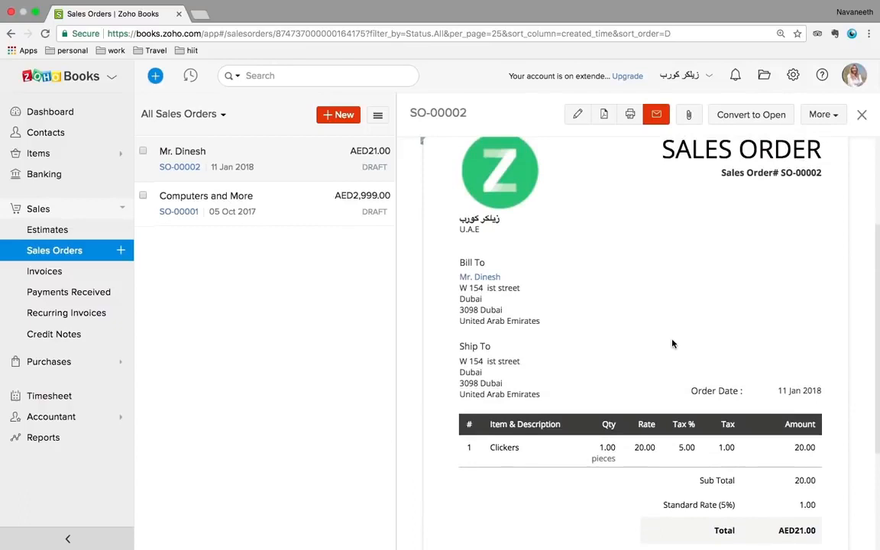
scroll(672, 344, down, 4)
scroll(672, 343, up, 9)
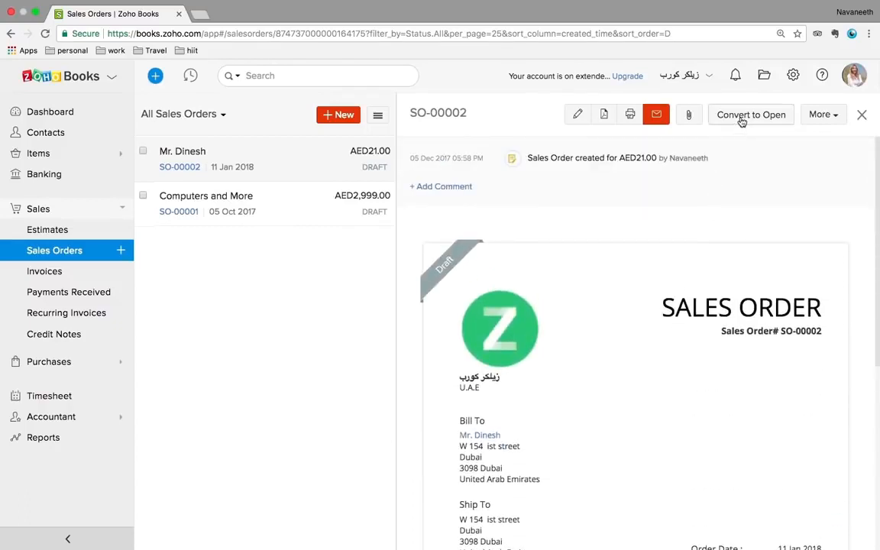
click(816, 120)
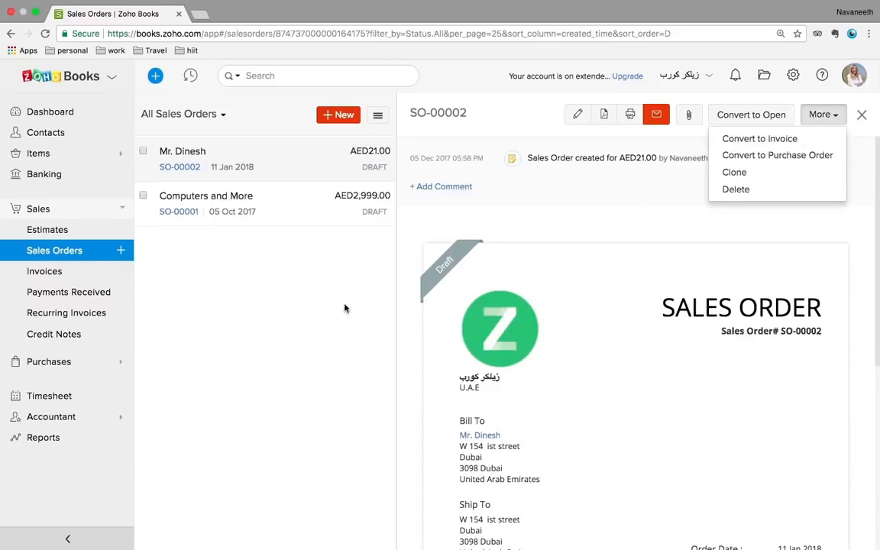
click(229, 290)
click(46, 272)
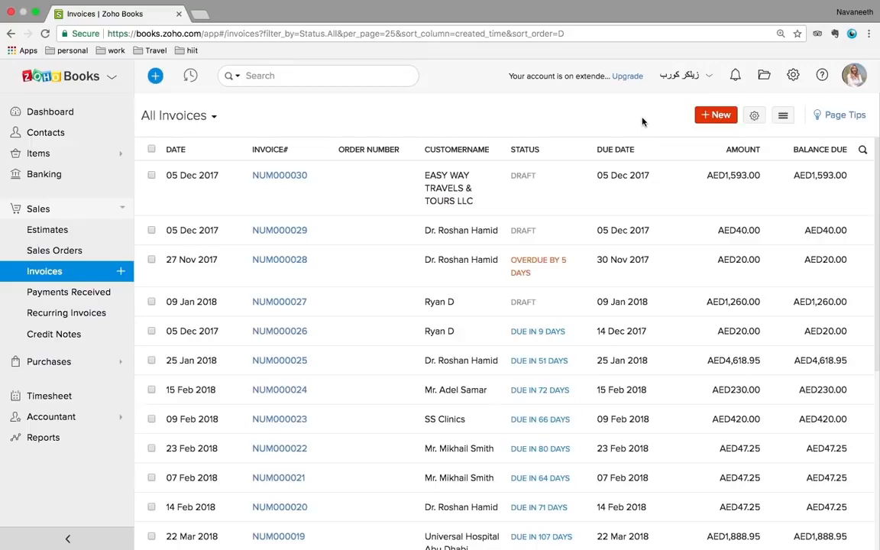
click(782, 116)
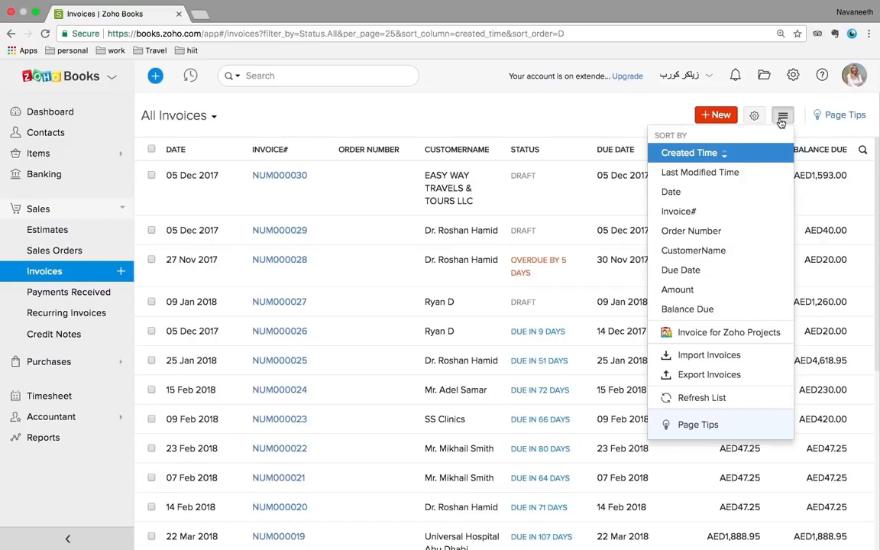
click(673, 112)
click(780, 118)
click(708, 356)
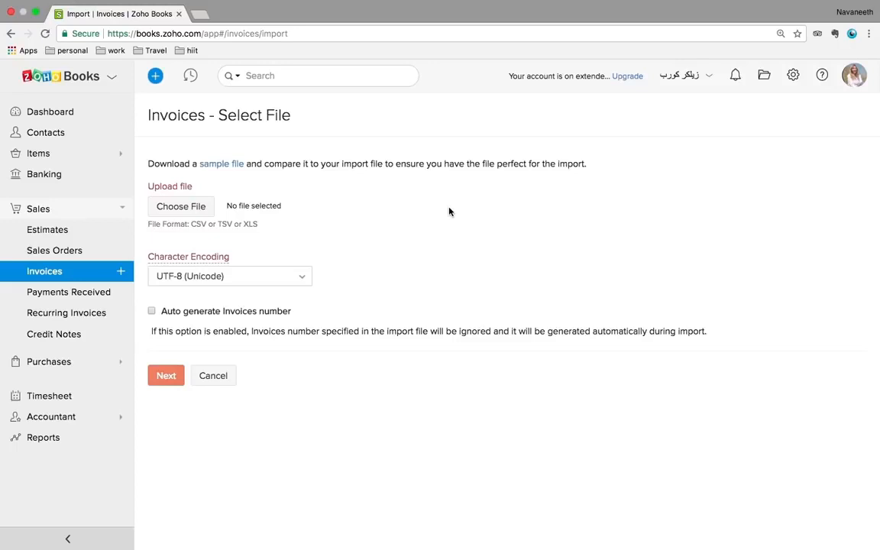
click(63, 272)
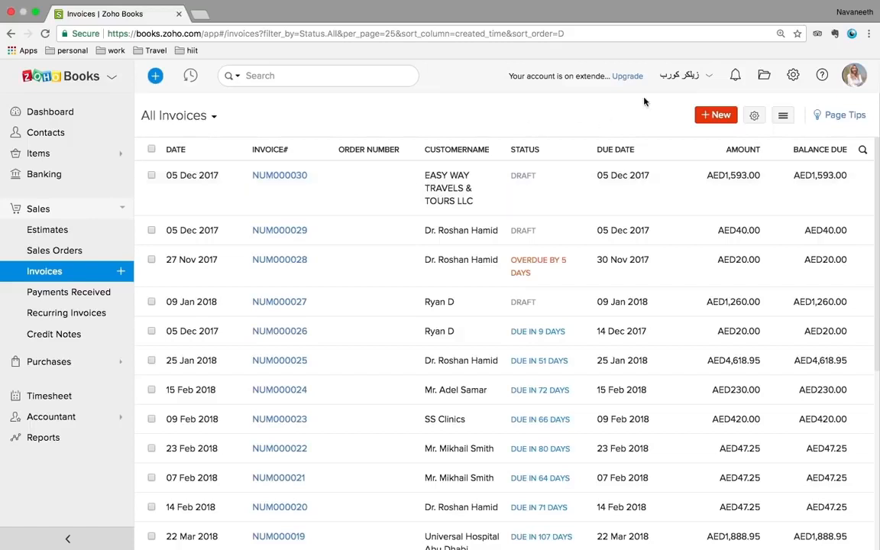
Start a new invoice billed to the VAT-registered customer
click(721, 116)
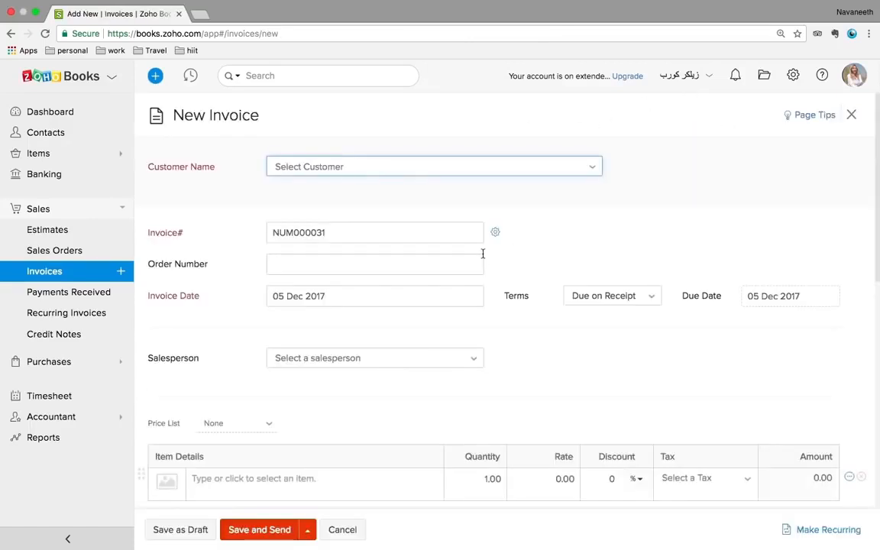
click(381, 173)
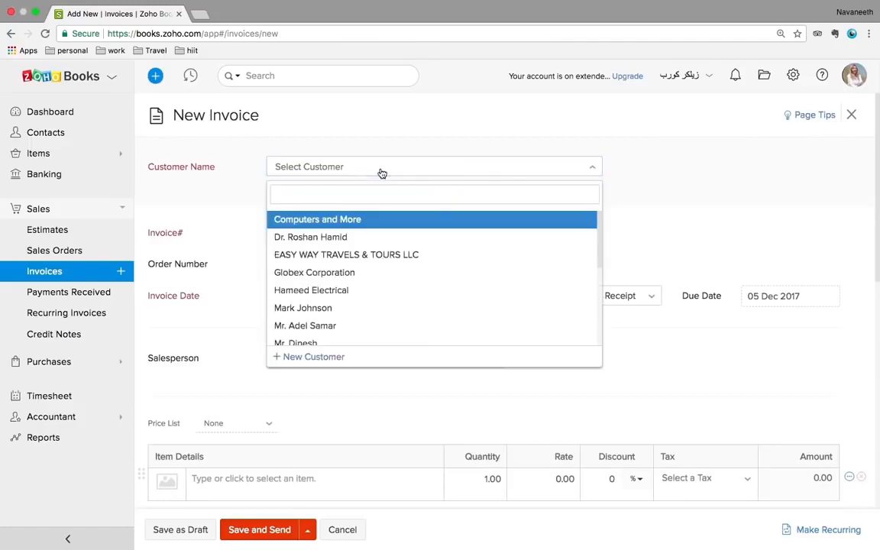
click(333, 240)
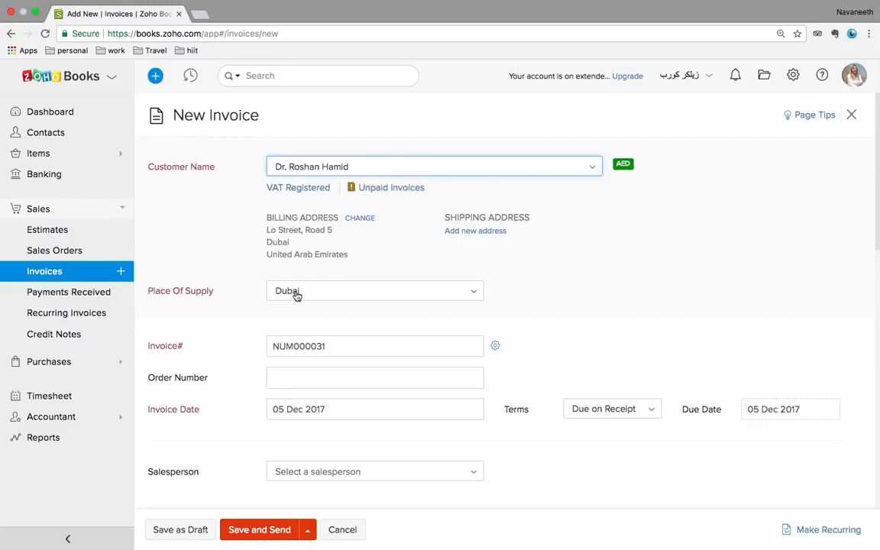
Check Hameed Electrical's billing and shipping addresses, then revert to the VAT-registered customer
click(296, 161)
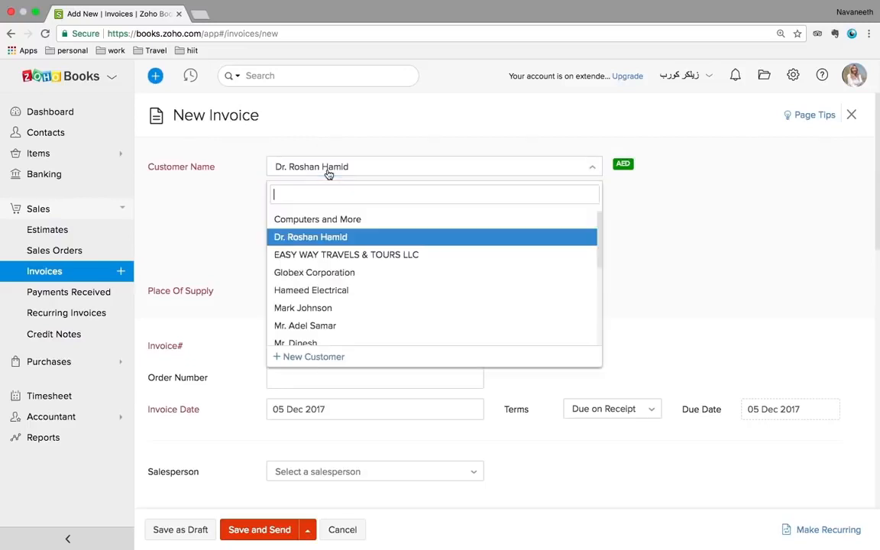
click(306, 295)
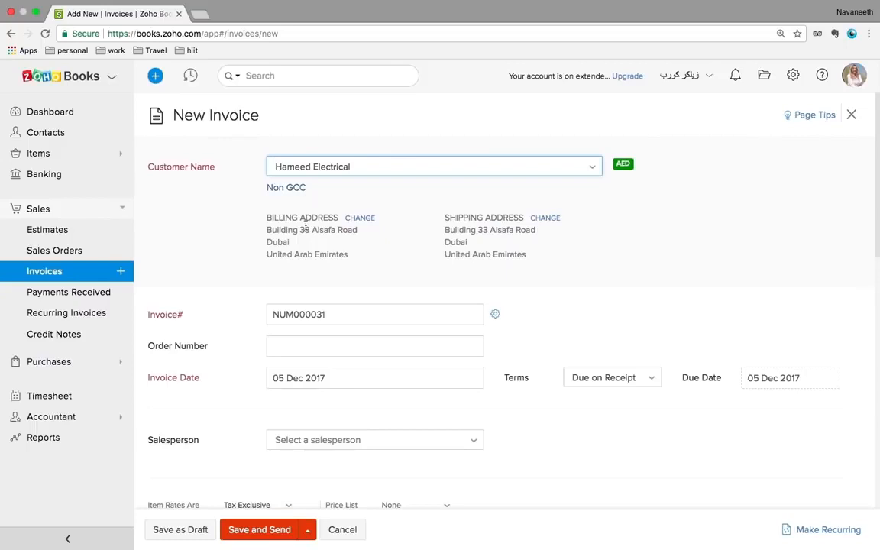
click(273, 230)
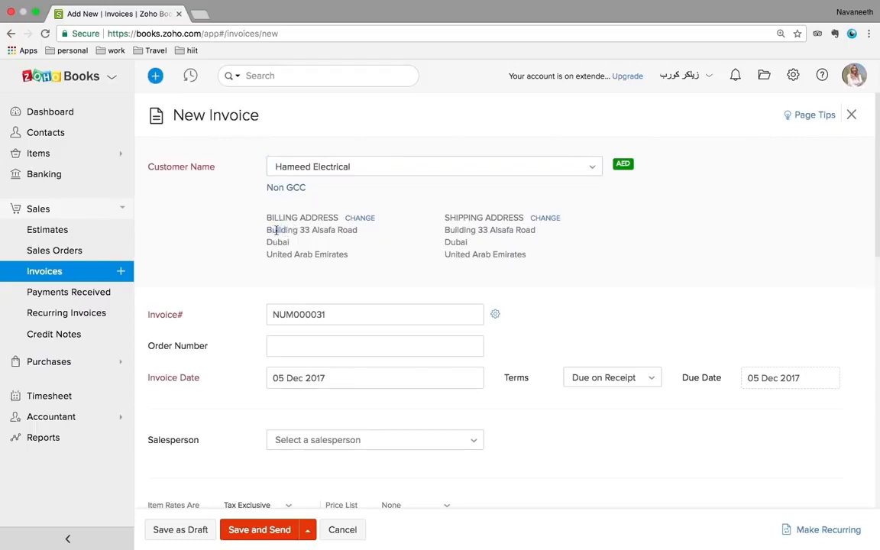
drag(280, 230, 319, 254)
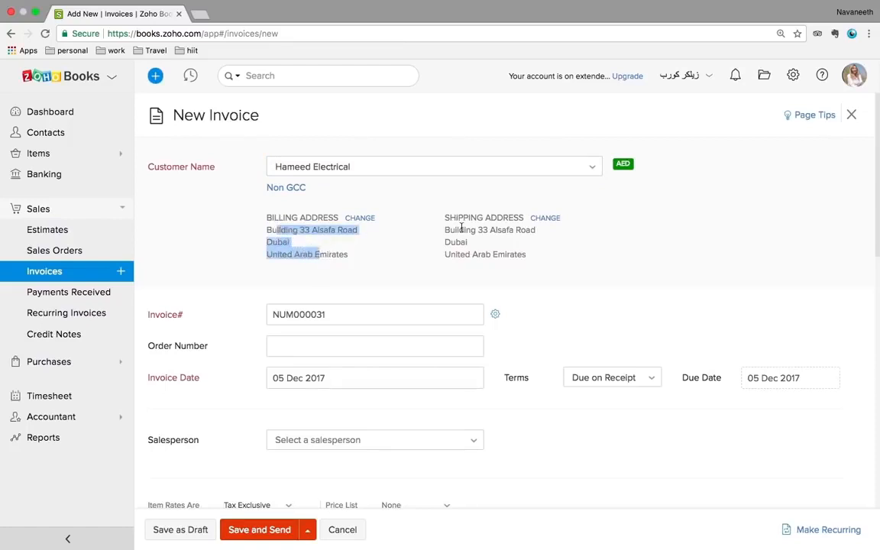
drag(461, 230, 491, 245)
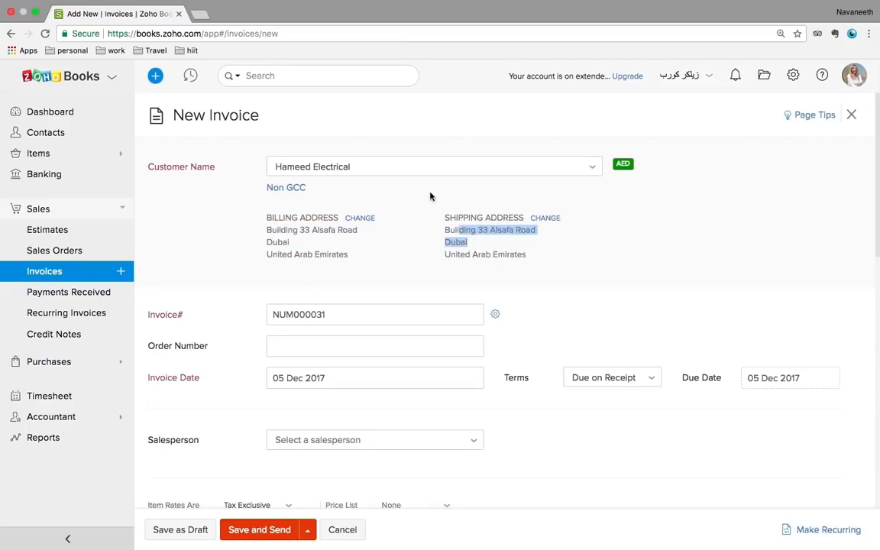
click(412, 174)
click(355, 237)
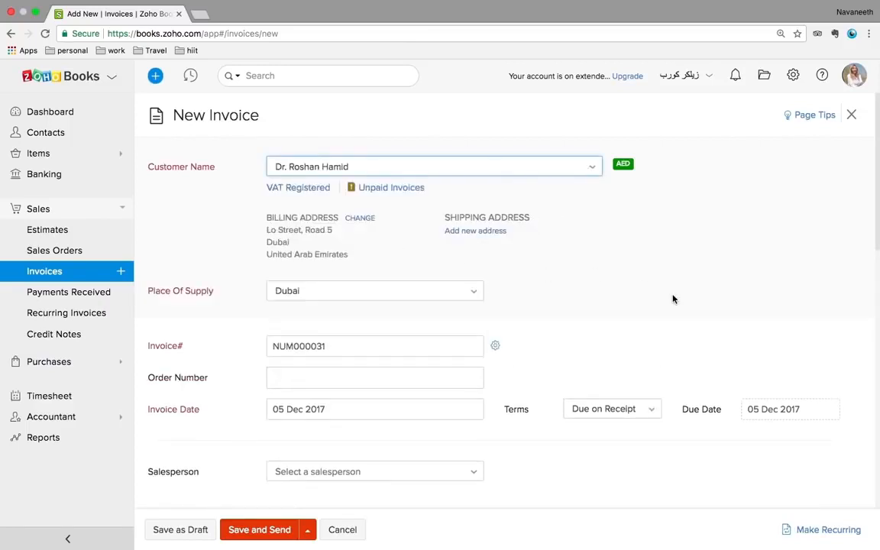
scroll(672, 298, down, 1)
scroll(672, 298, down, 1)
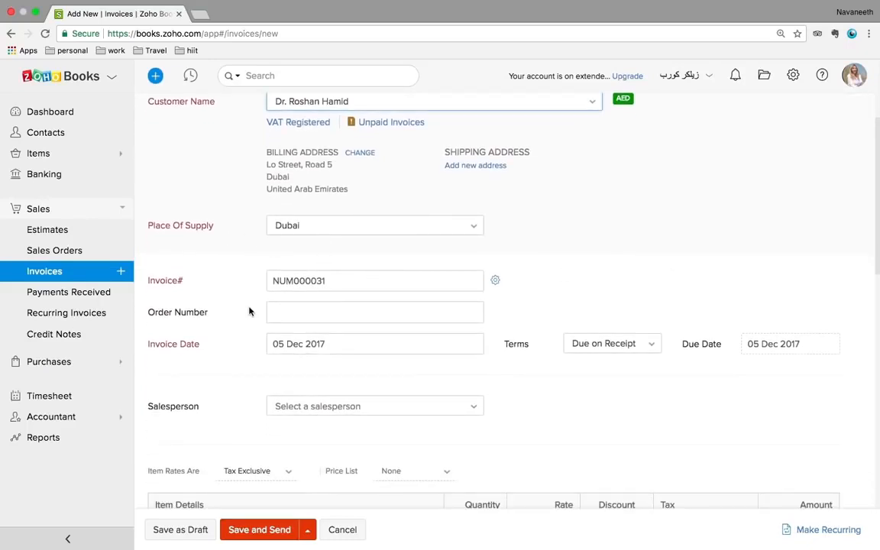
scroll(249, 310, down, 2)
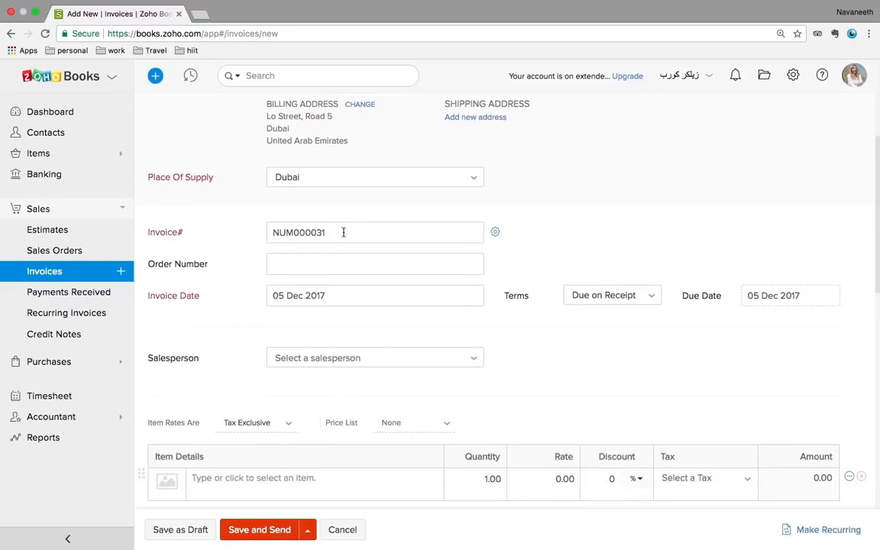
Set the invoice date to 10 Jan 2018
scroll(343, 233, down, 1)
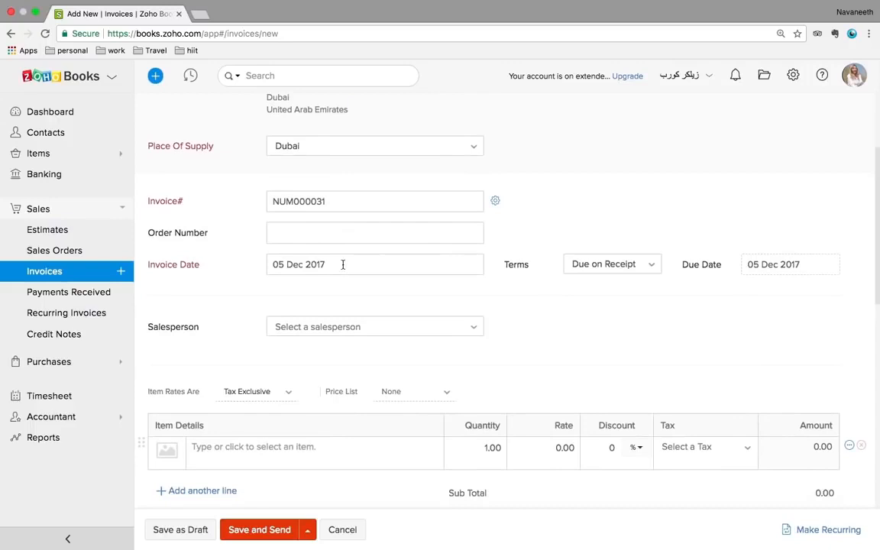
click(343, 264)
click(409, 297)
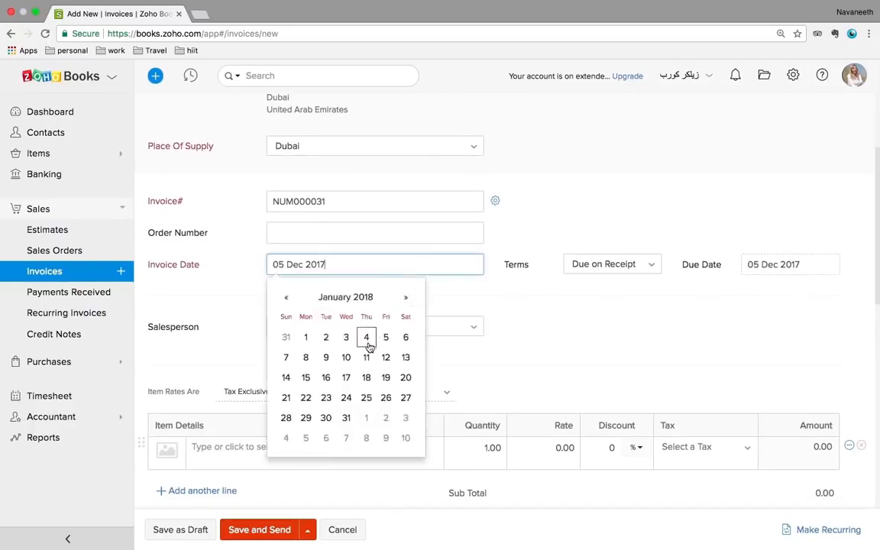
click(346, 357)
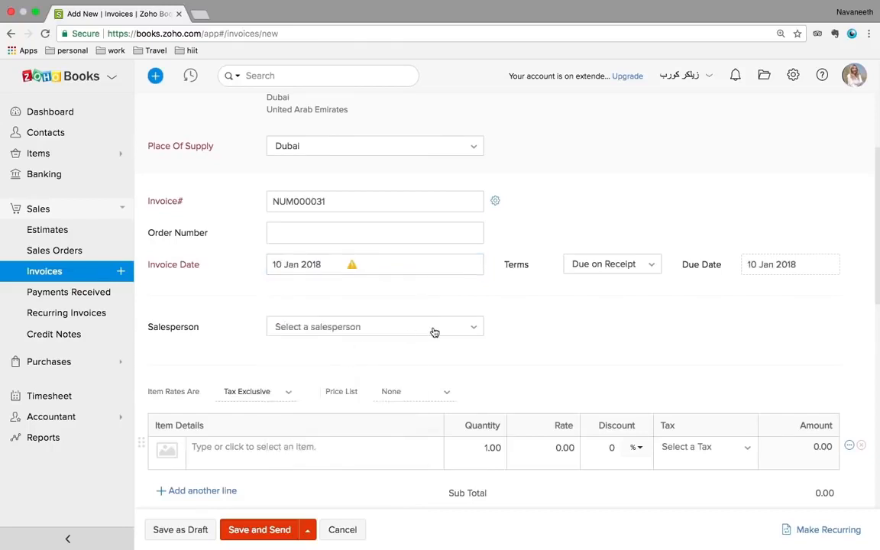
Add a Clickers line at rate 20 with Standard Rate [5%] tax, totalling AED 21.00
scroll(561, 320, down, 1)
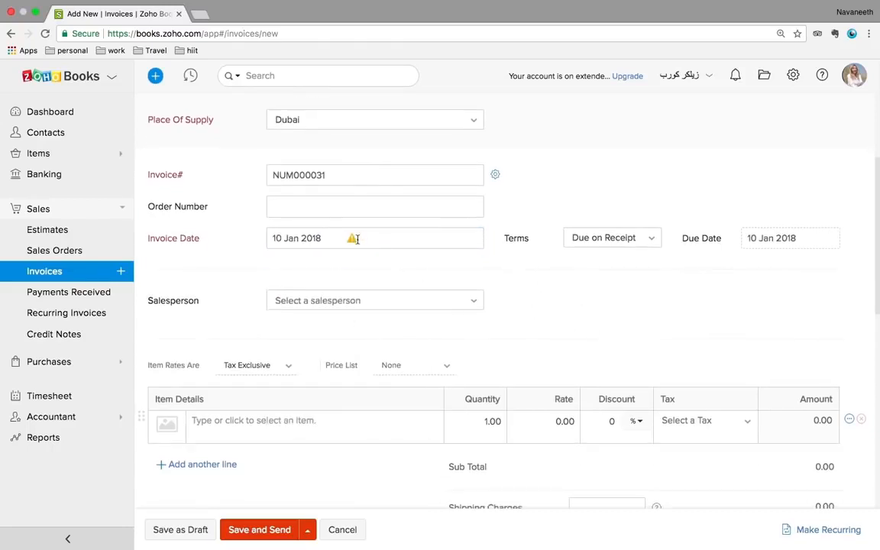
mouse_move(353, 242)
scroll(488, 313, down, 1)
click(289, 395)
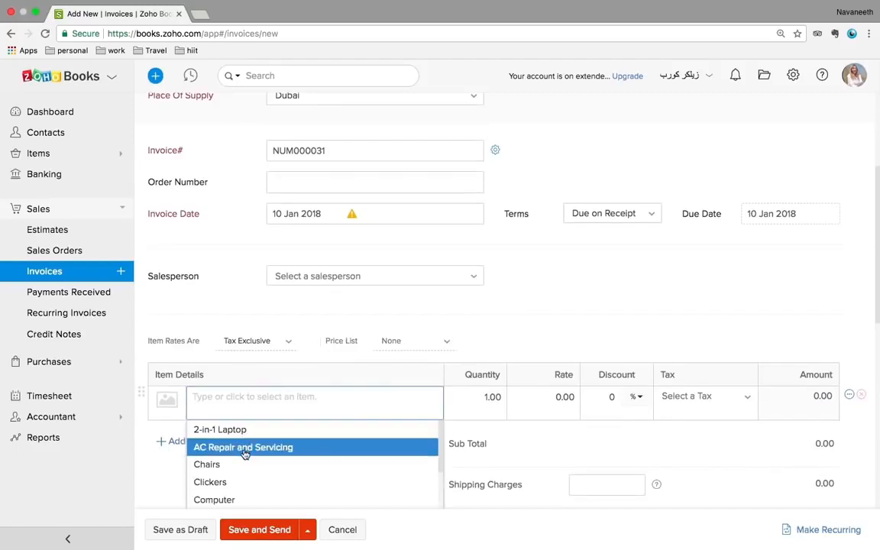
click(223, 482)
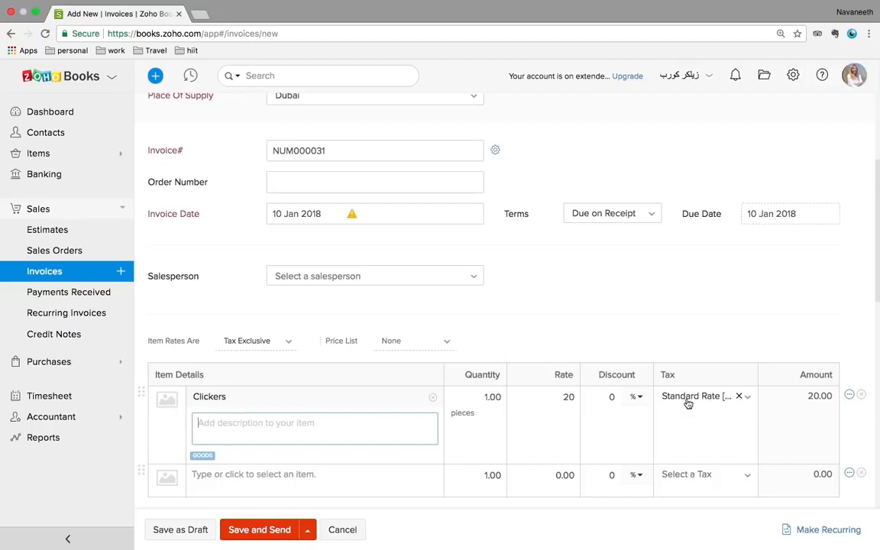
click(748, 398)
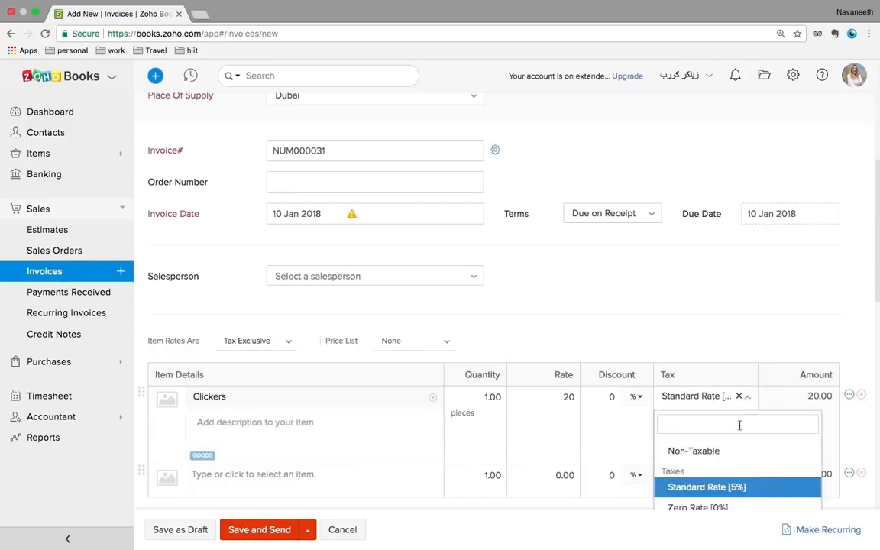
click(691, 311)
scroll(691, 310, down, 1)
scroll(691, 311, up, 3)
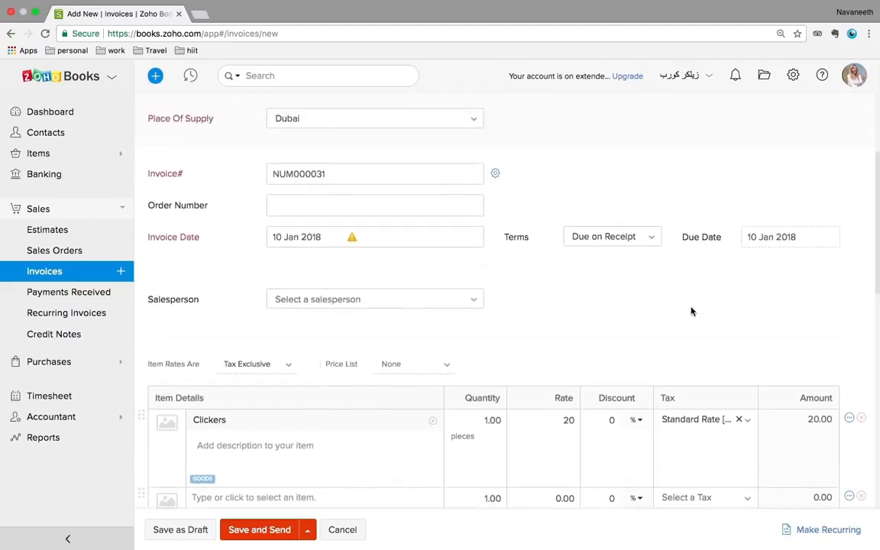
scroll(691, 310, up, 2)
scroll(690, 307, down, 6)
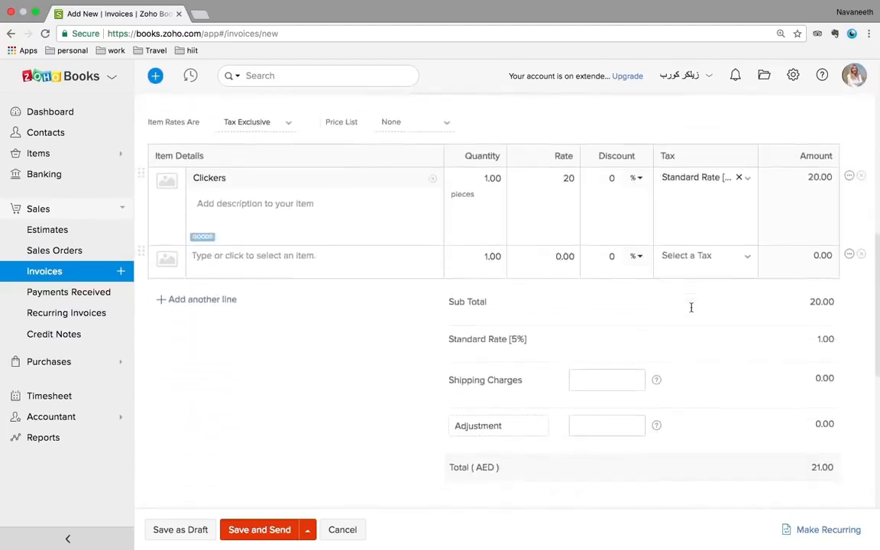
scroll(690, 307, down, 5)
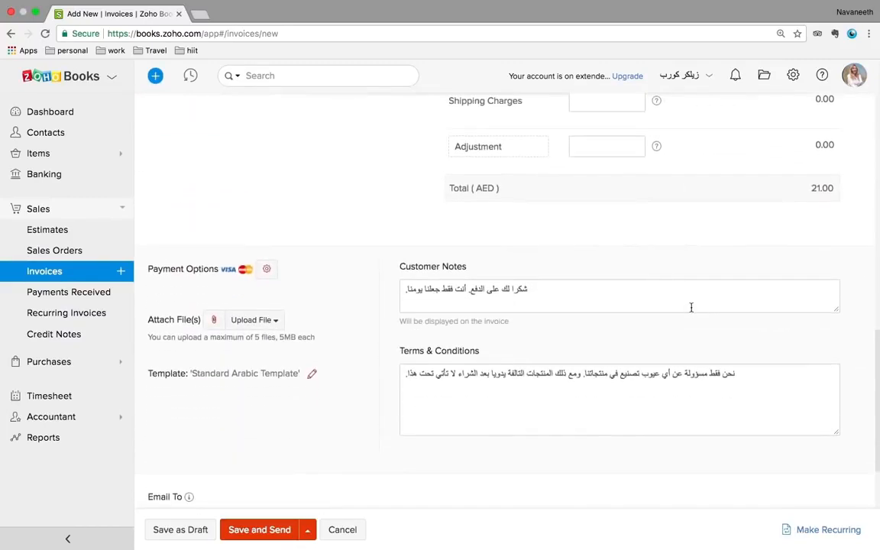
Save invoice NUM000031 as a draft and review its AED21.00 preview
click(200, 529)
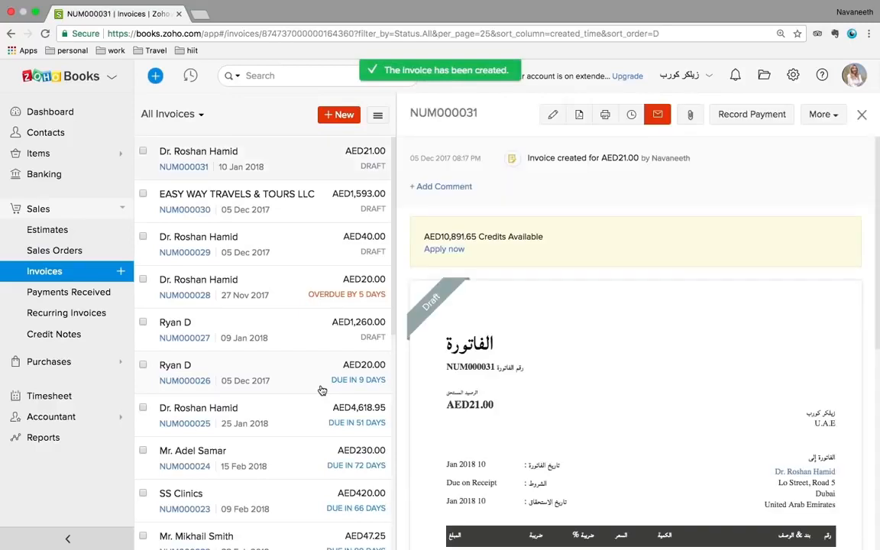
scroll(637, 369, down, 3)
scroll(639, 372, down, 2)
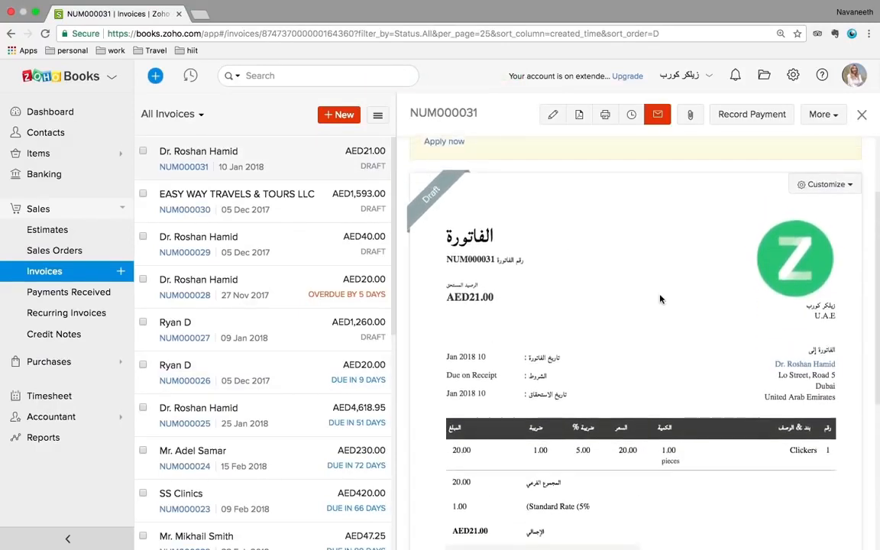
scroll(660, 300, down, 5)
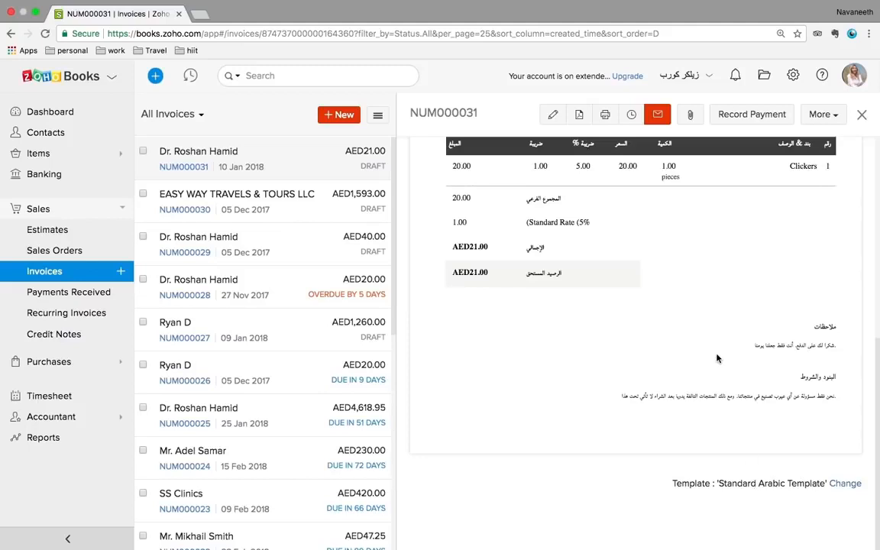
scroll(716, 358, up, 5)
scroll(718, 357, down, 5)
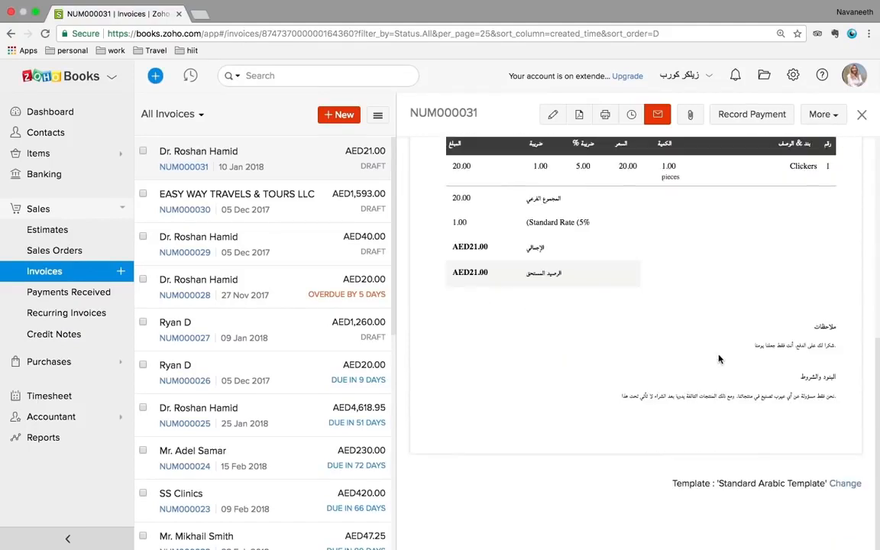
Browse invoice templates but keep the Standard Arabic Template, then open Settings
click(844, 484)
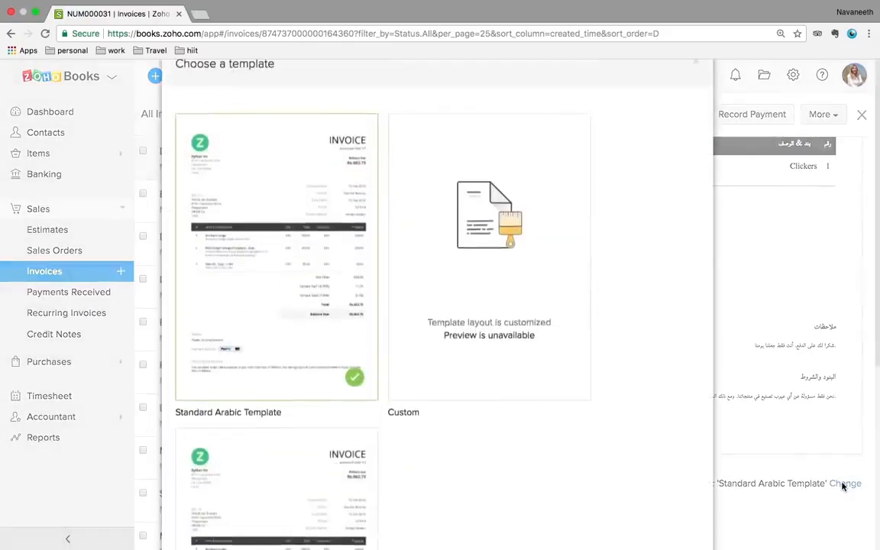
scroll(448, 281, down, 3)
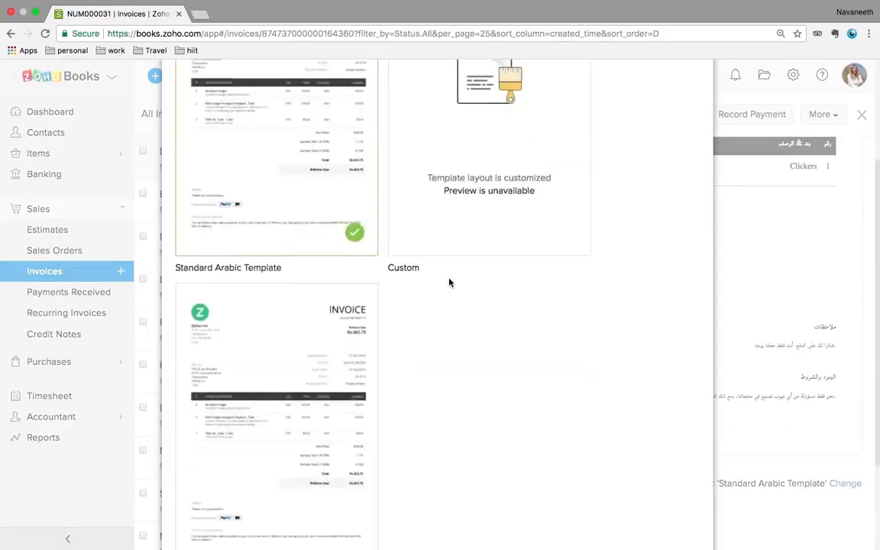
scroll(596, 198, up, 3)
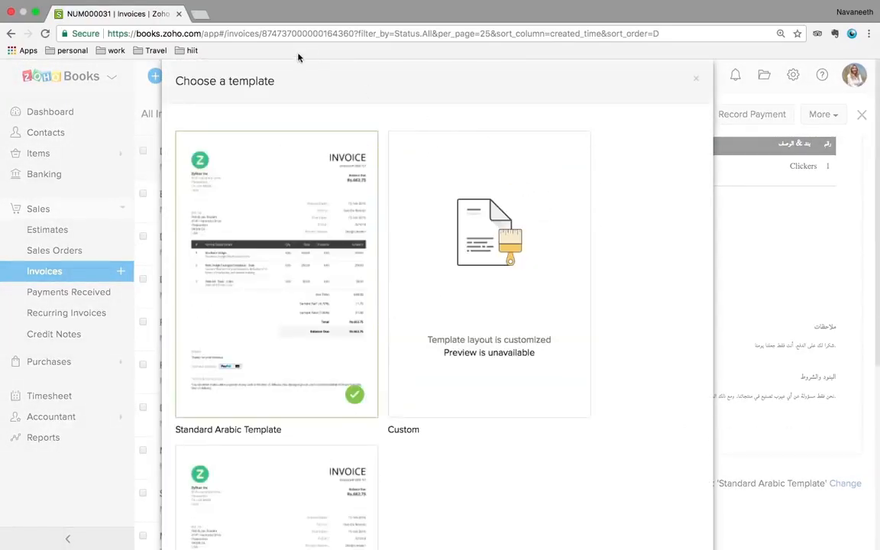
click(696, 80)
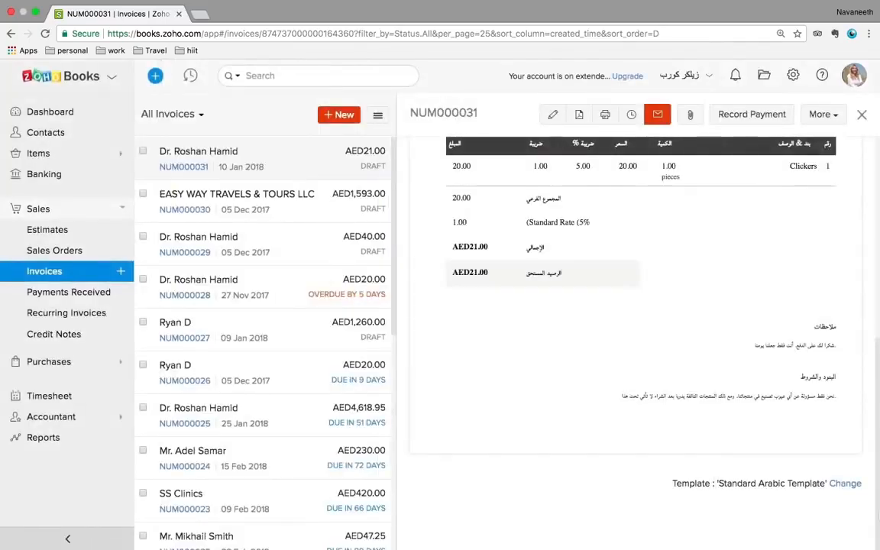
click(793, 75)
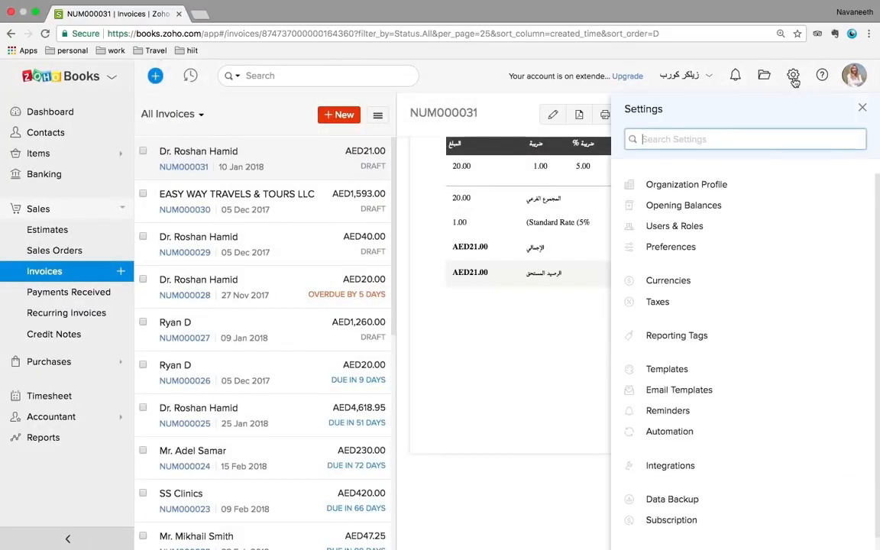
Open the invoice Standard Template for editing from Settings > Templates > Invoices
click(669, 369)
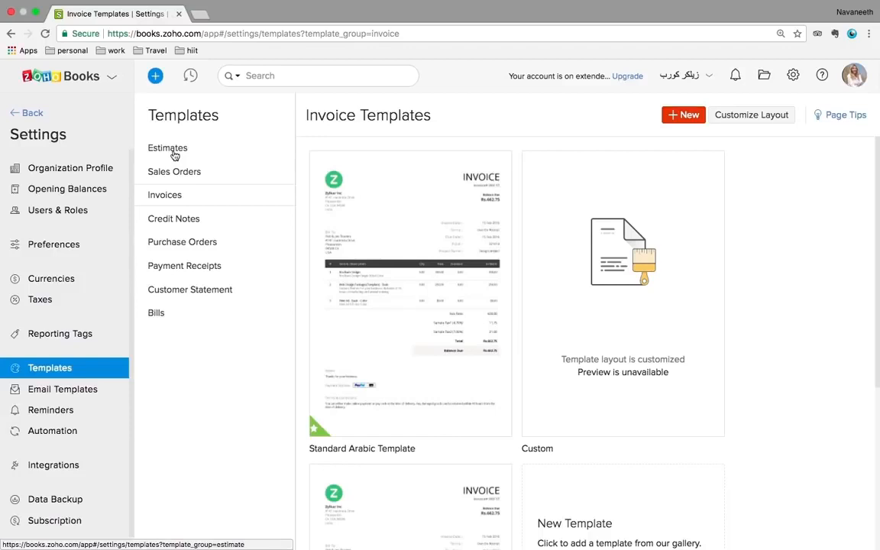
click(174, 155)
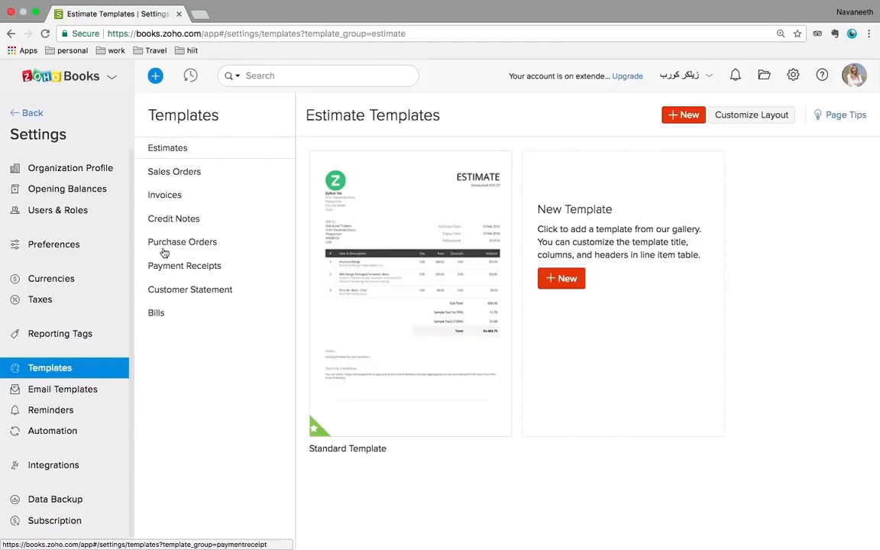
click(174, 200)
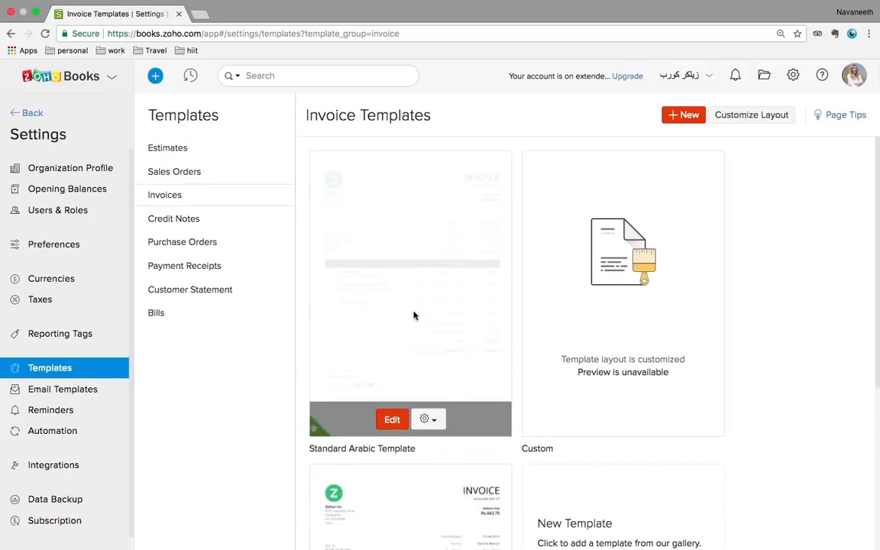
scroll(451, 342, down, 5)
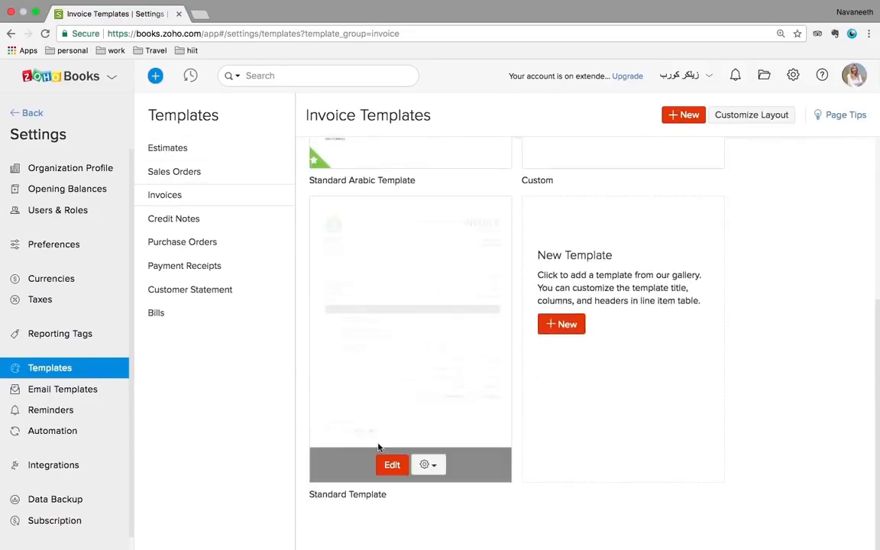
click(391, 465)
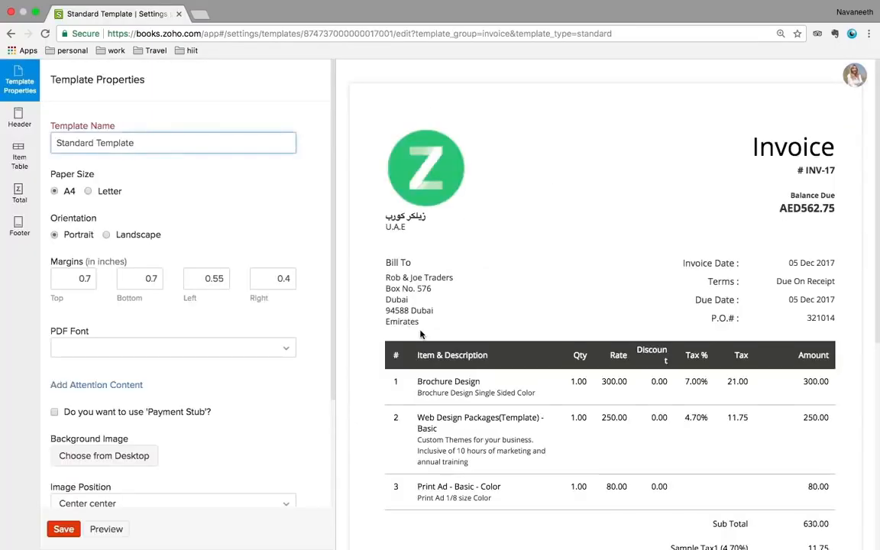
Review the Standard Template's header settings
scroll(570, 347, down, 5)
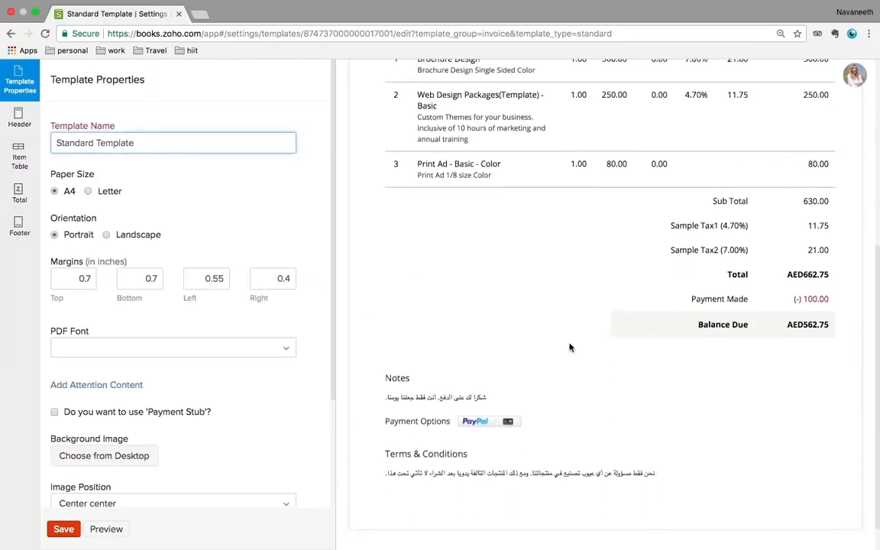
scroll(569, 347, down, 1)
scroll(569, 347, up, 6)
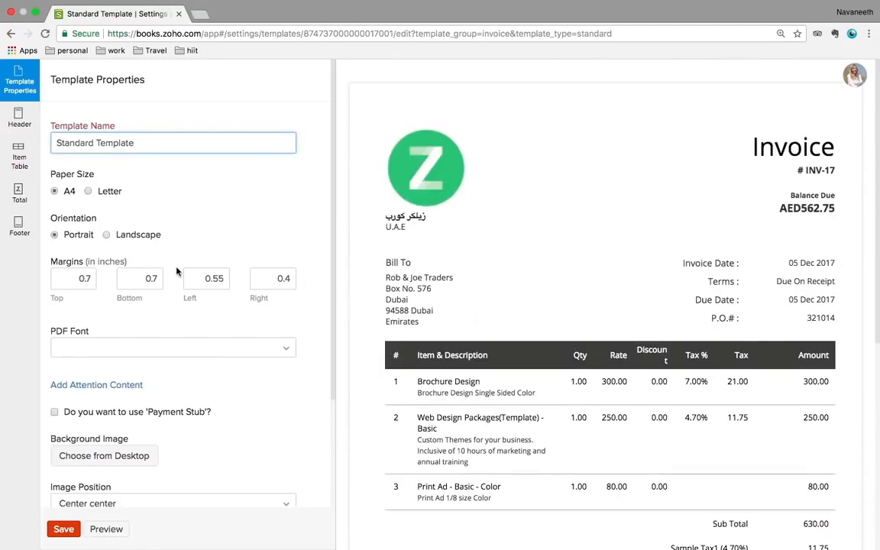
click(19, 120)
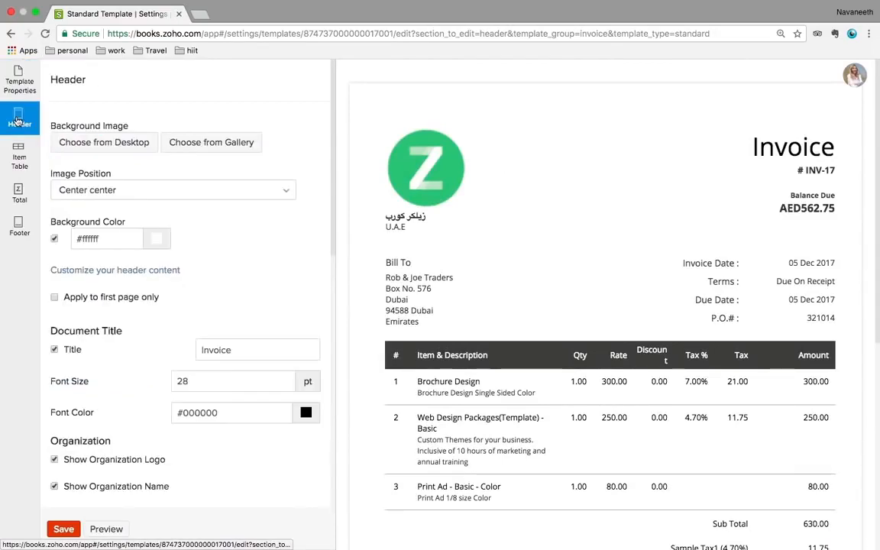
scroll(103, 213, down, 1)
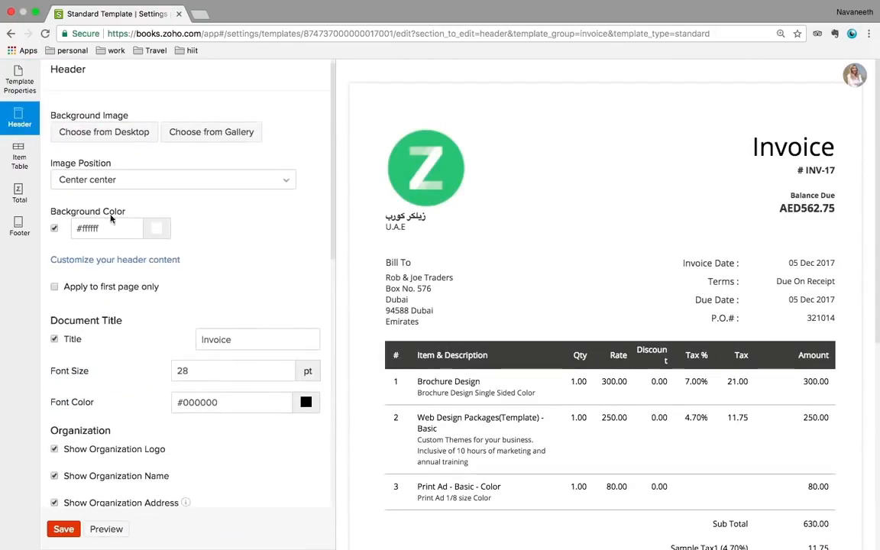
scroll(124, 188, down, 2)
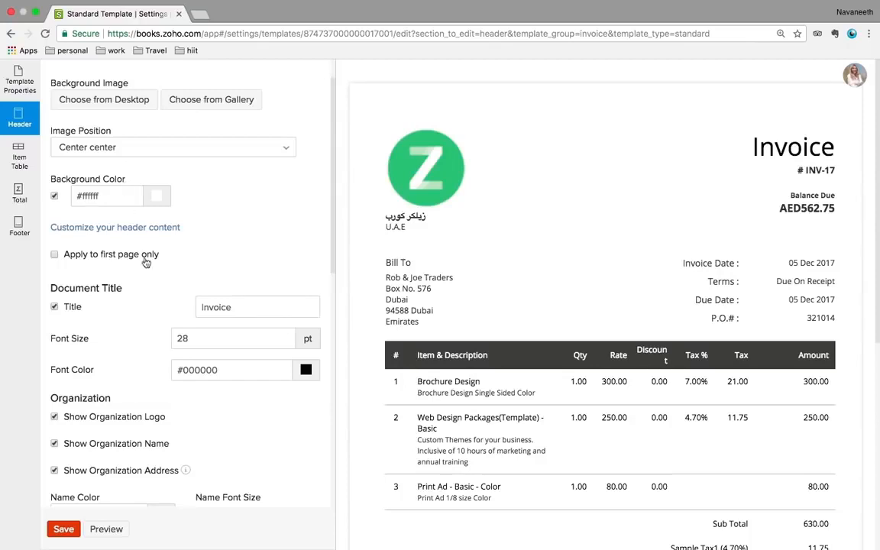
scroll(174, 369, down, 1)
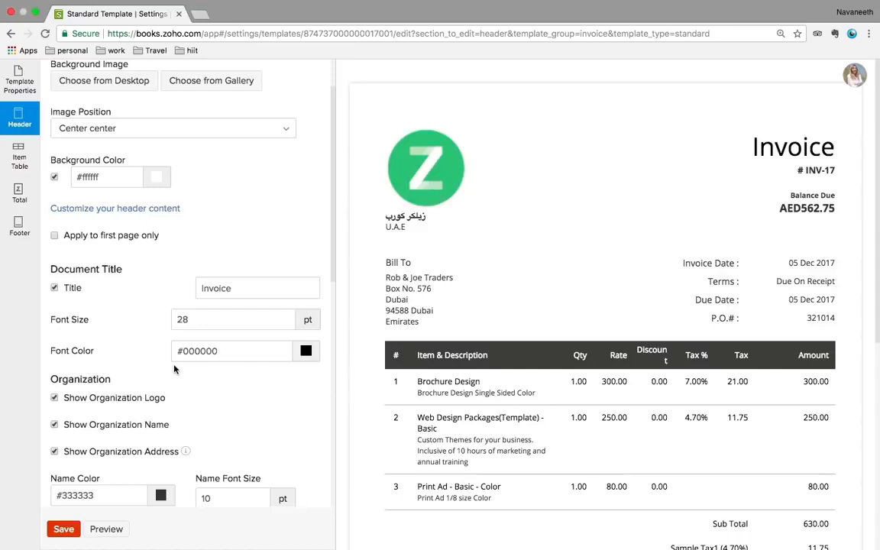
Check the totals and footer sections (6 pt footer font), then exit the template editor
click(20, 195)
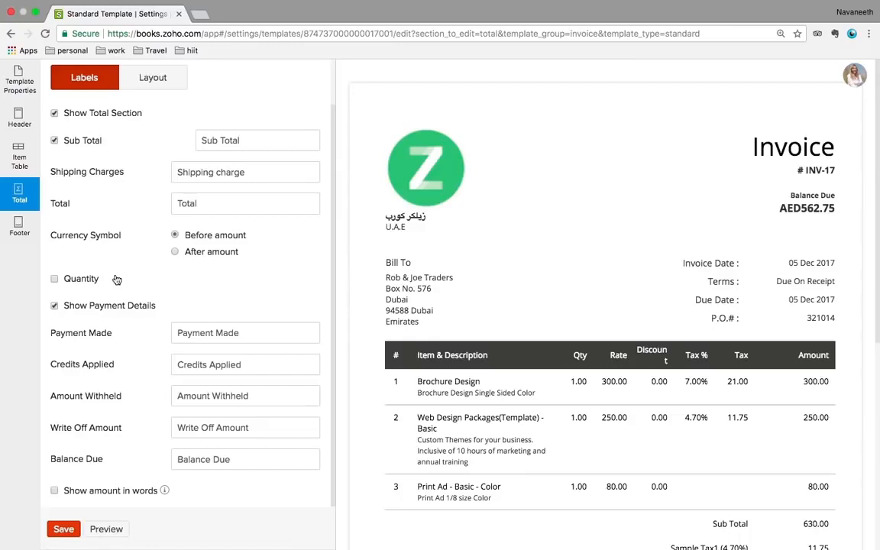
scroll(116, 280, up, 2)
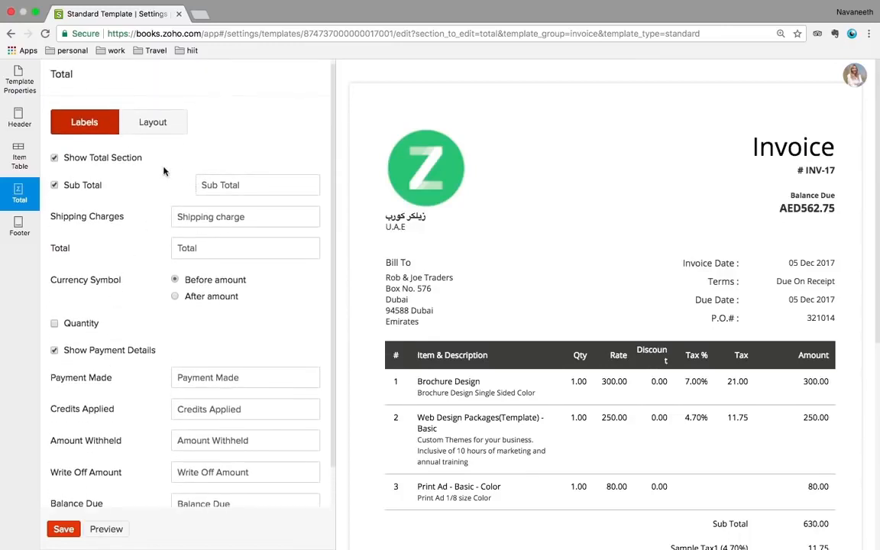
click(19, 224)
scroll(107, 312, down, 5)
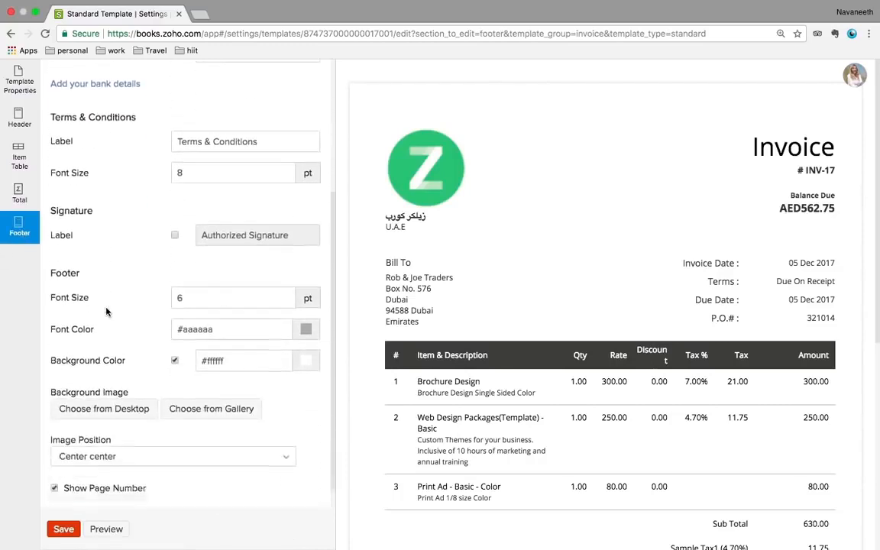
scroll(107, 312, up, 3)
scroll(107, 311, up, 1)
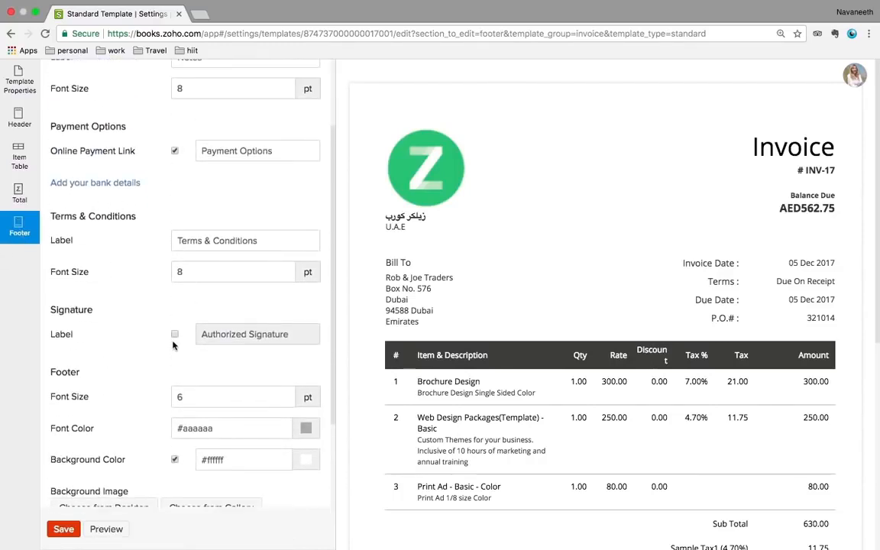
scroll(190, 389, down, 4)
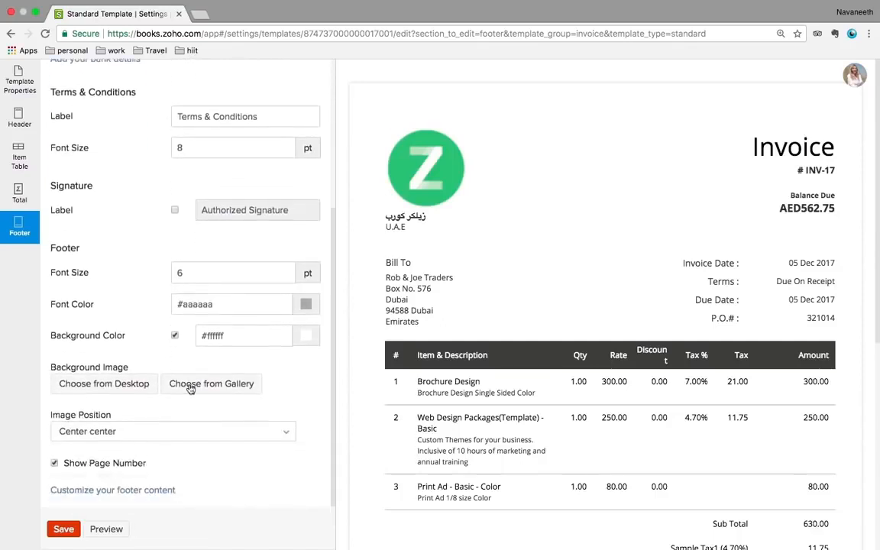
scroll(190, 388, up, 7)
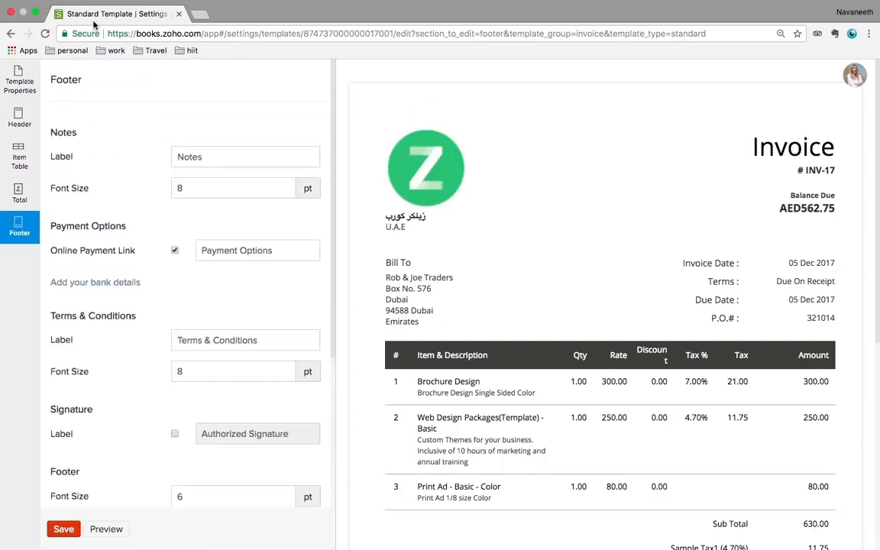
click(10, 35)
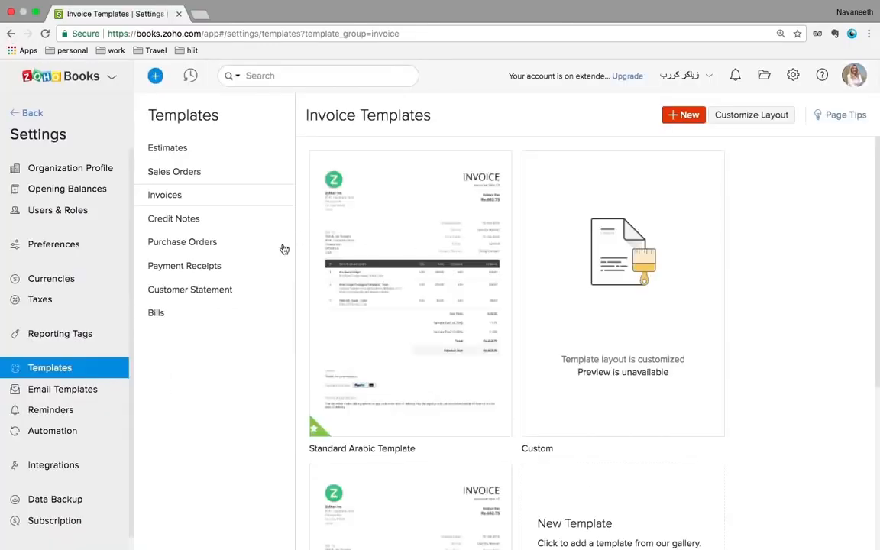
Open the Standard Arabic bill template for editing
click(158, 314)
mouse_move(424, 311)
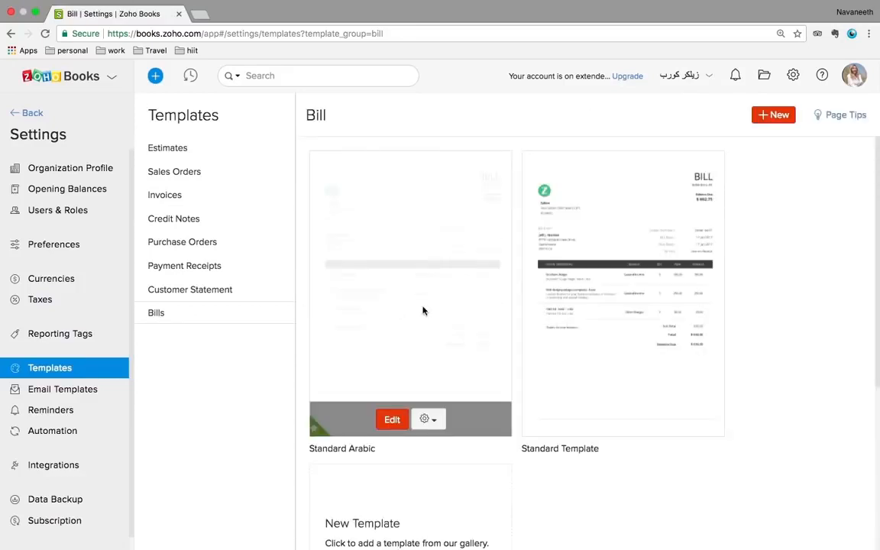
click(392, 420)
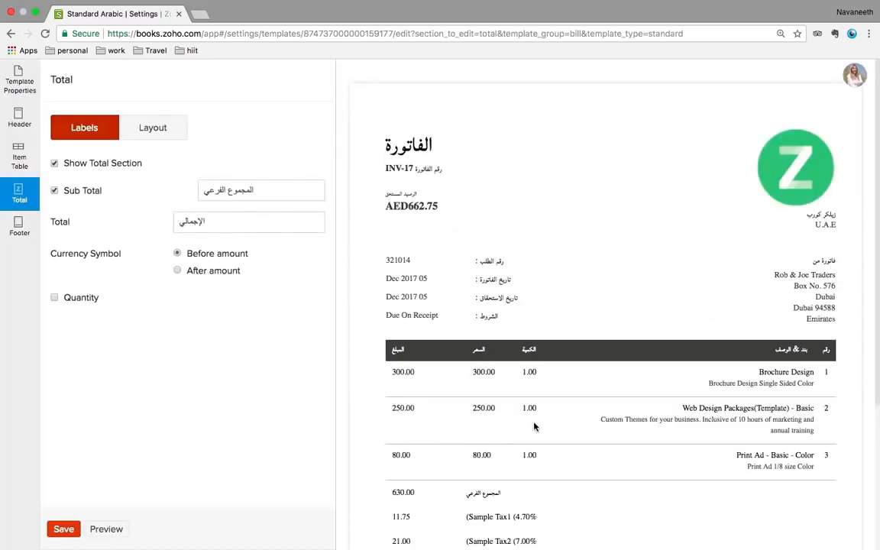
Review the Standard Arabic bill template's general properties
scroll(535, 426, up, 2)
click(18, 92)
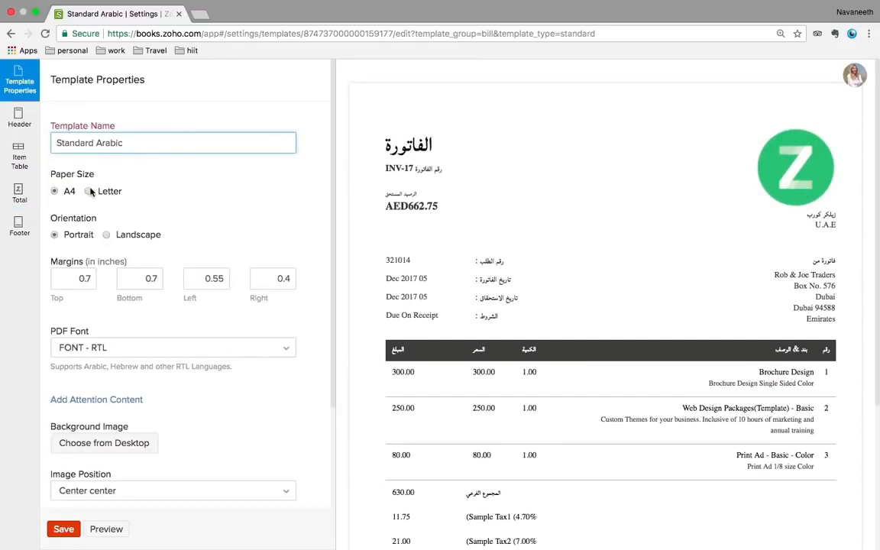
scroll(80, 231, down, 1)
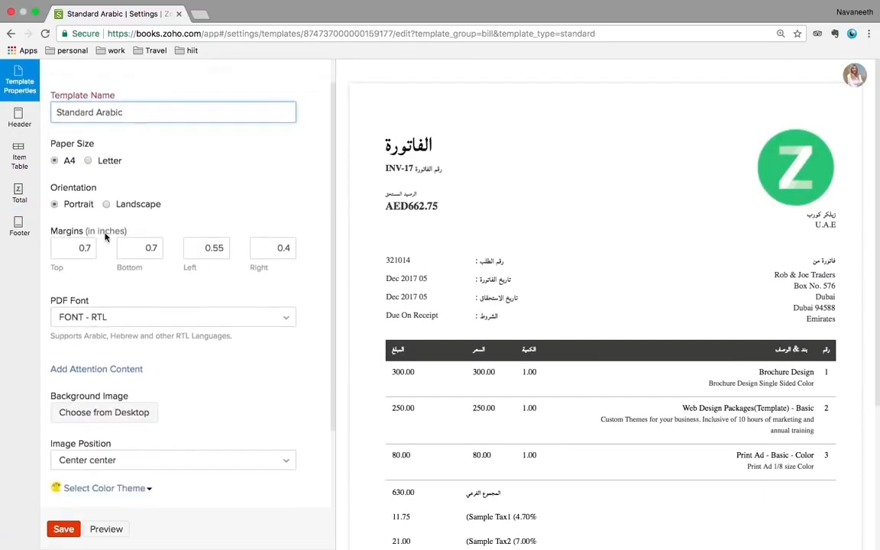
scroll(148, 326, down, 1)
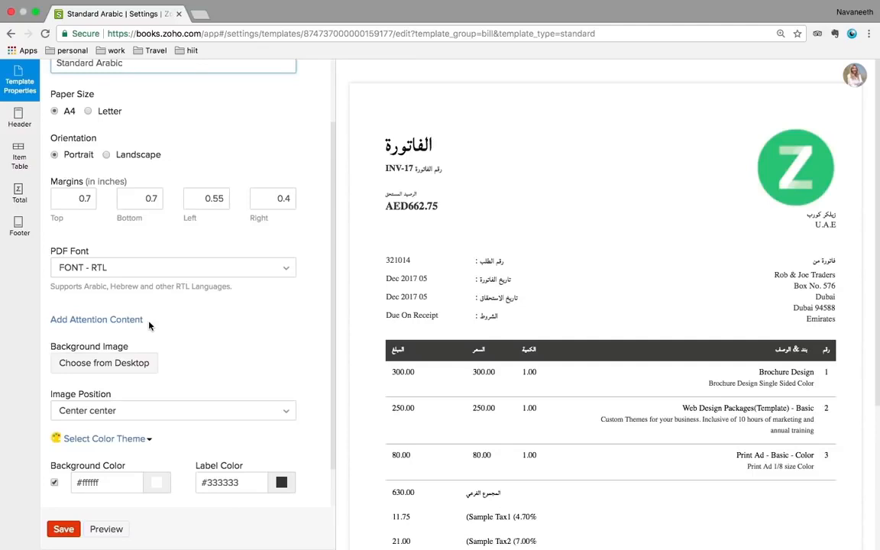
scroll(149, 326, down, 1)
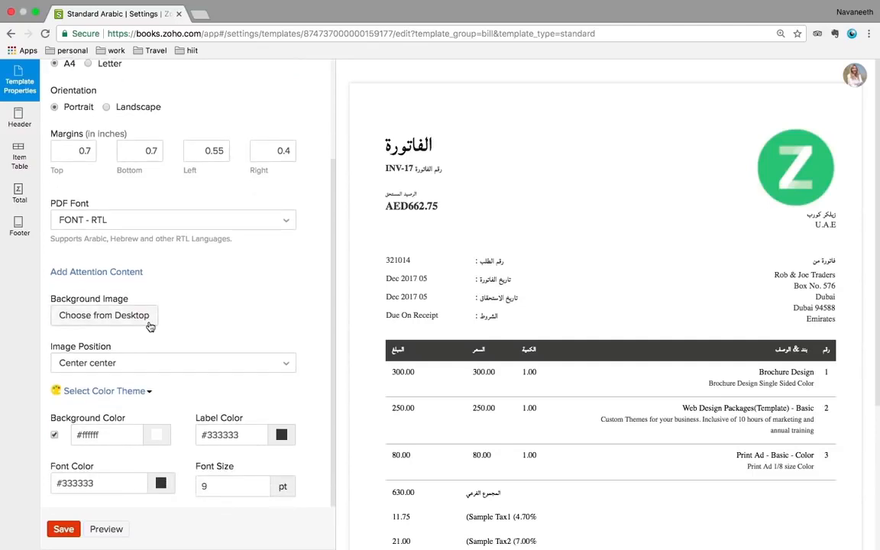
Check its header, item table labels and total sections, then return to the bill templates list
click(19, 123)
click(19, 149)
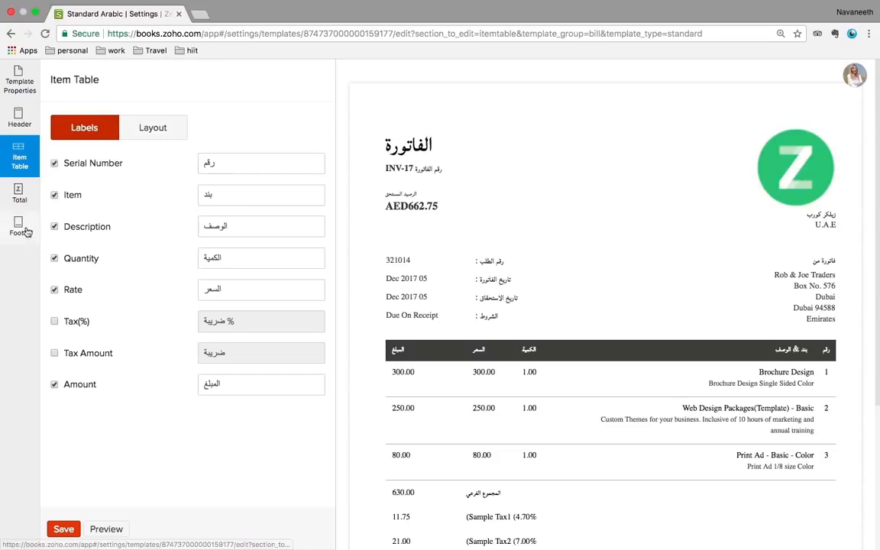
click(15, 199)
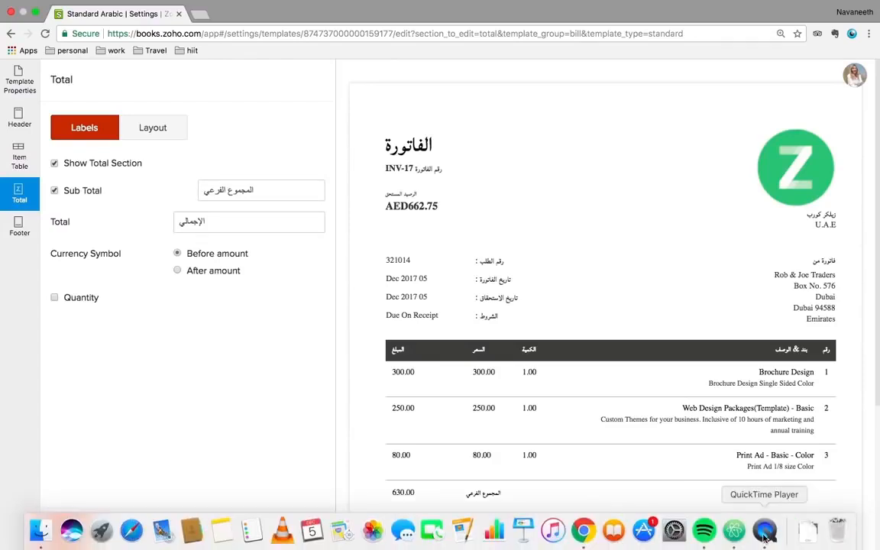
right_click(766, 538)
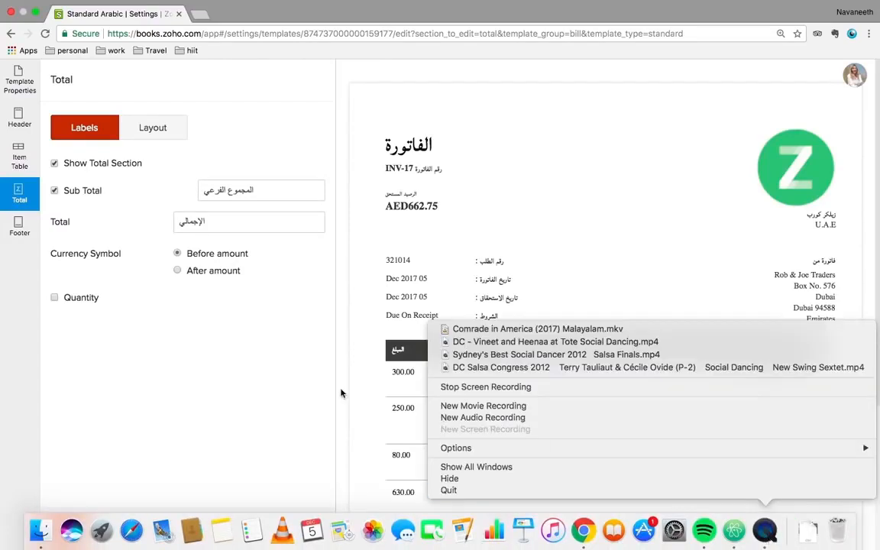
click(288, 347)
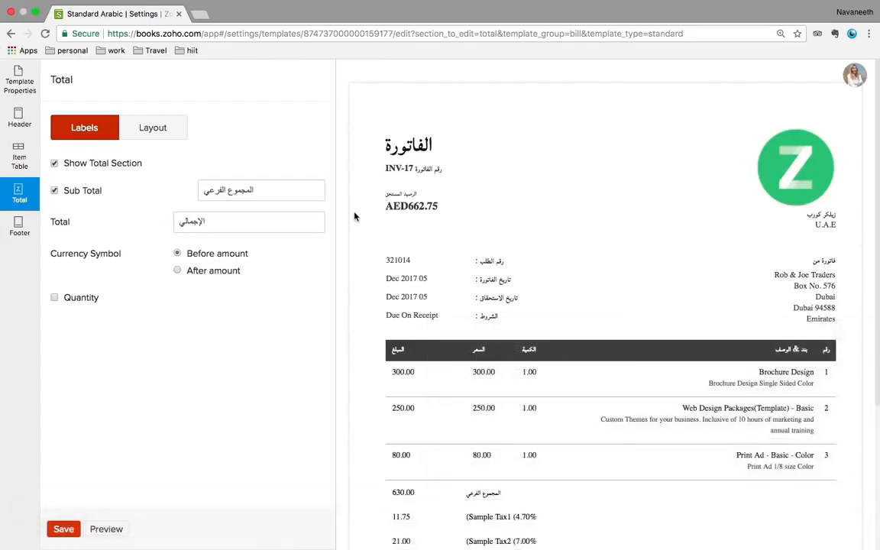
key(super+r)
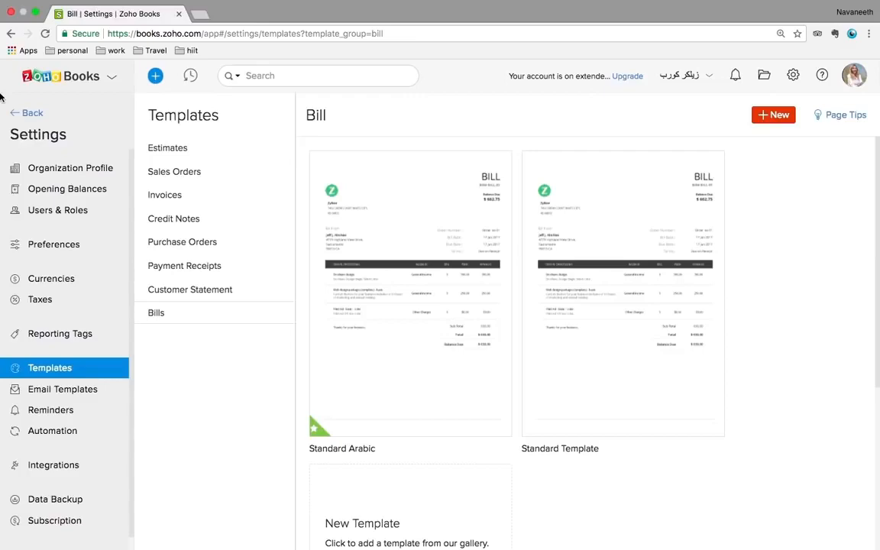
Leave Settings and open invoice NUM000031 from the Invoices list
click(24, 112)
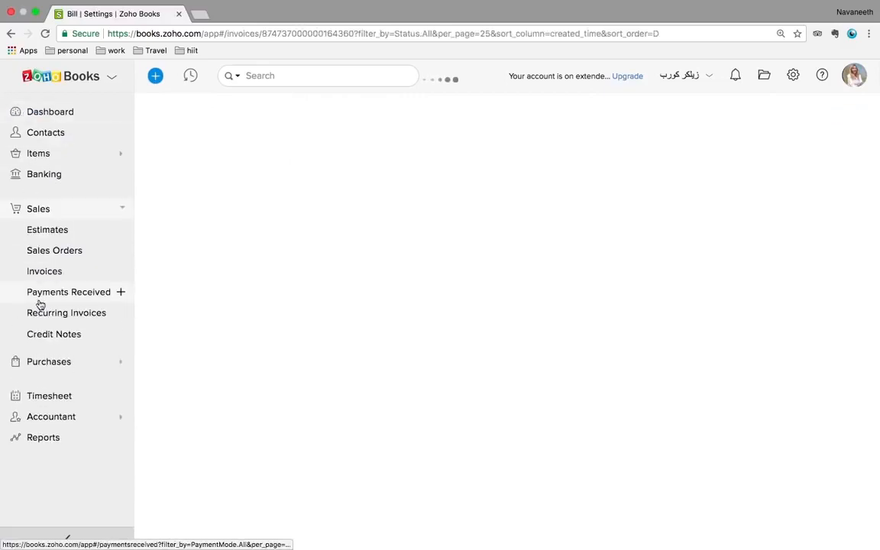
click(42, 272)
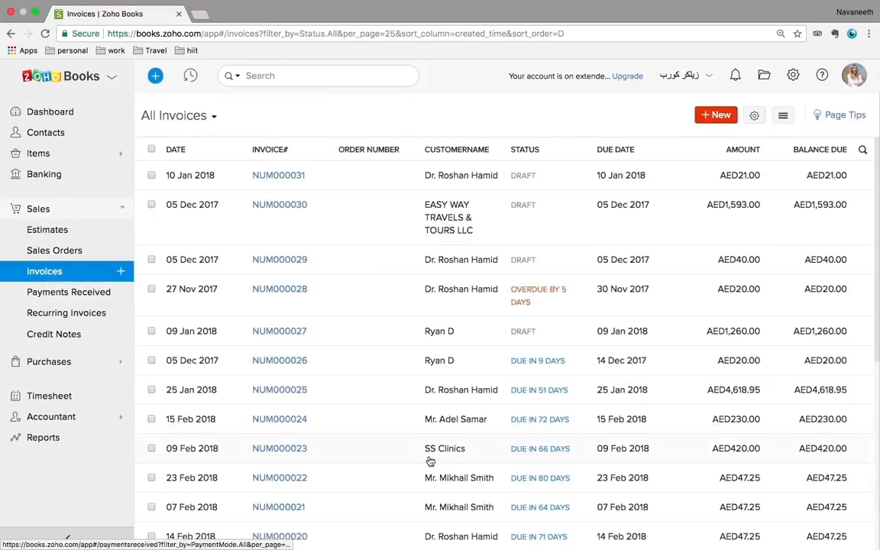
scroll(430, 461, down, 10)
scroll(430, 462, up, 10)
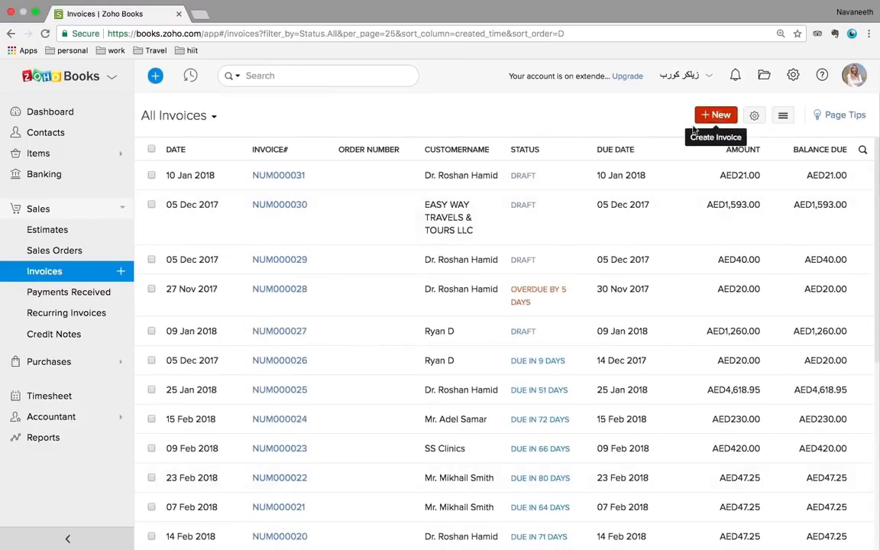
click(546, 181)
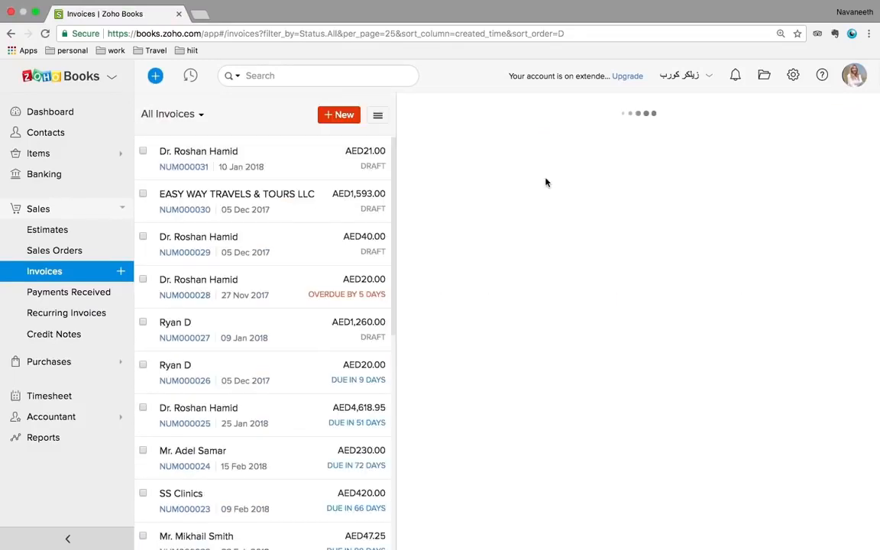
scroll(674, 385, down, 5)
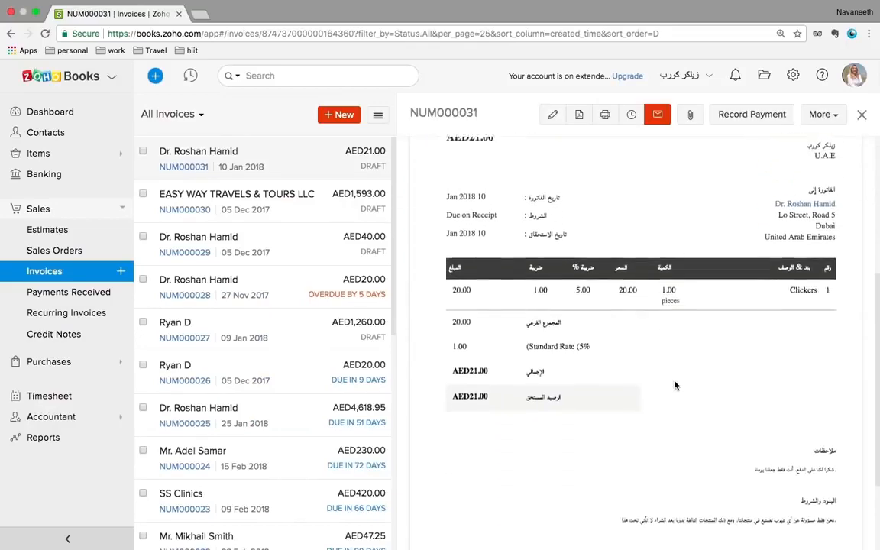
scroll(674, 385, down, 2)
scroll(675, 385, up, 5)
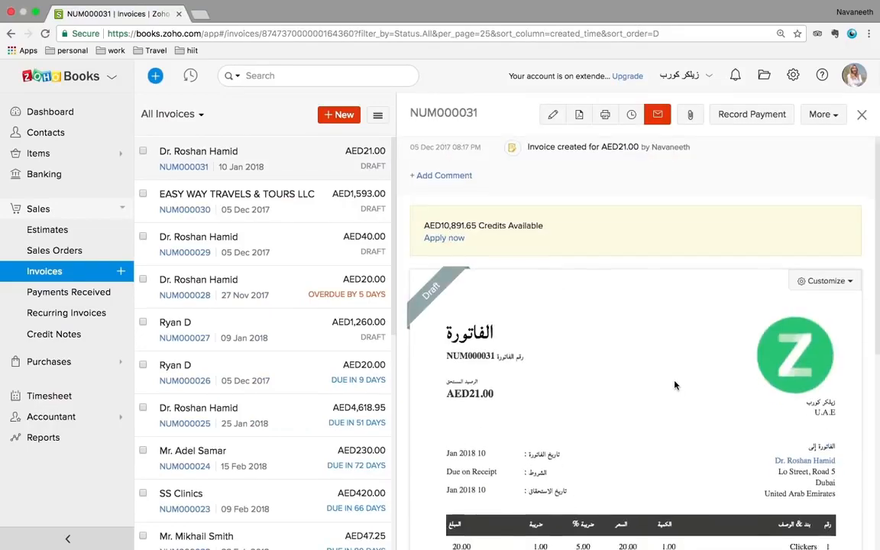
scroll(674, 384, down, 5)
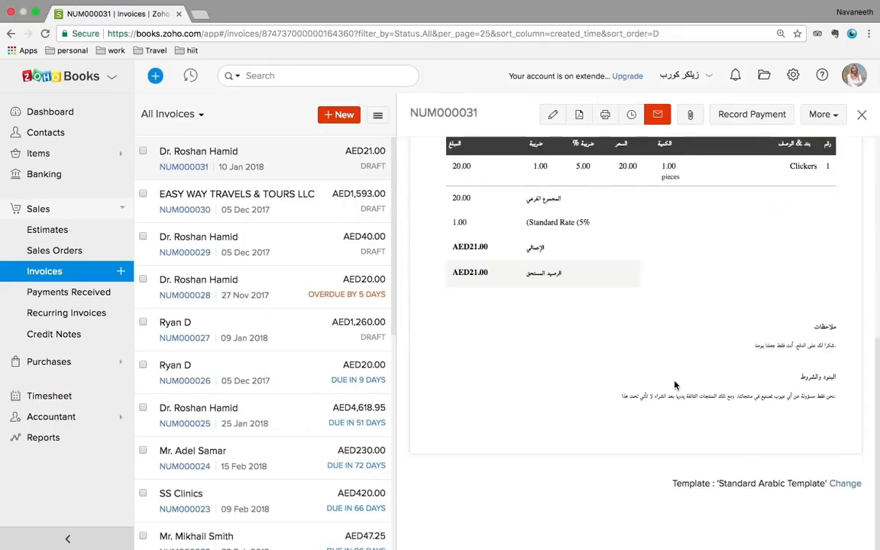
Change invoice NUM000031's template to the Standard Template
click(844, 485)
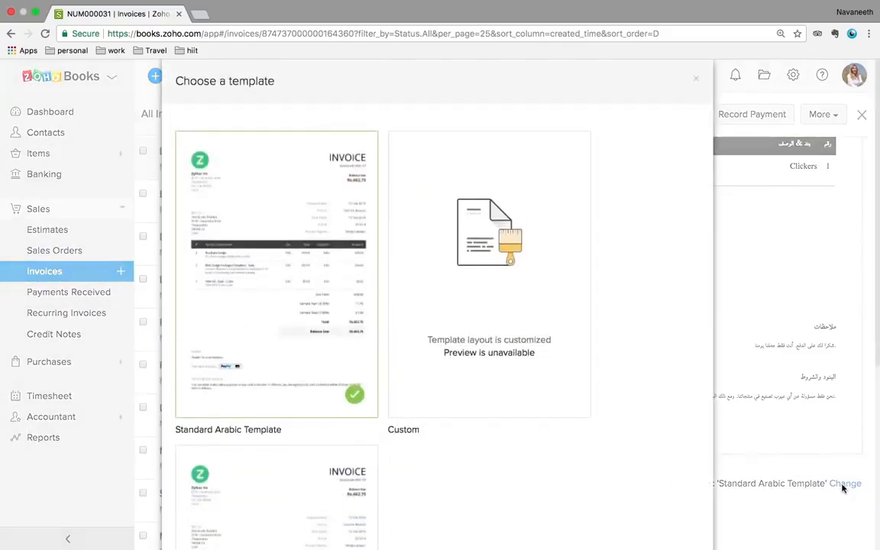
click(422, 375)
scroll(423, 374, down, 5)
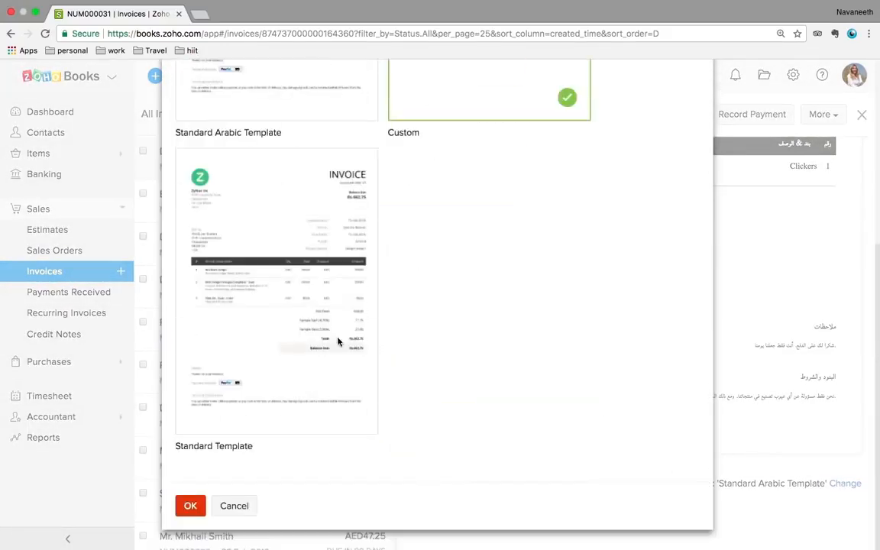
click(268, 392)
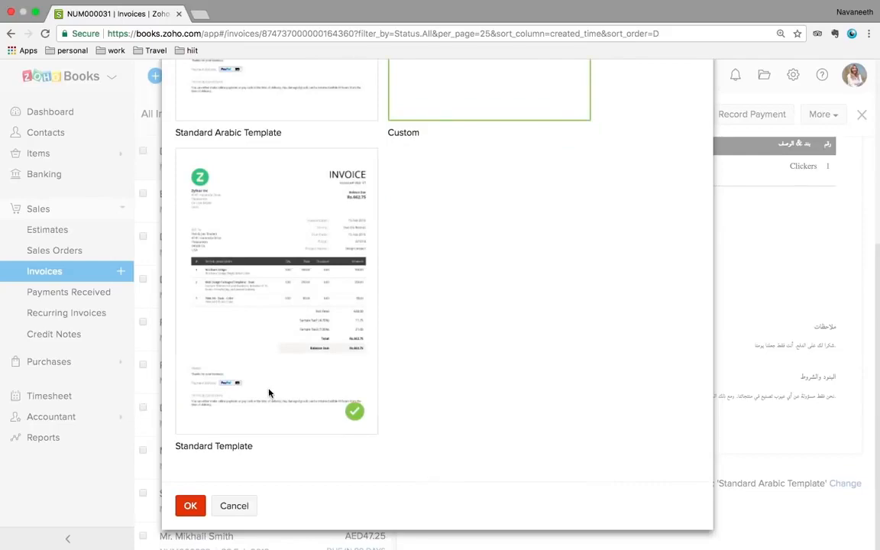
click(191, 506)
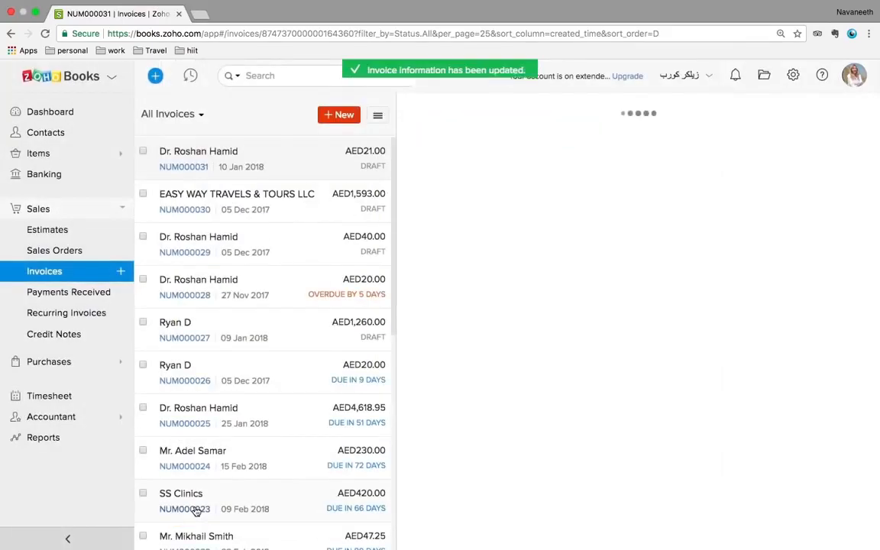
scroll(555, 476, down, 5)
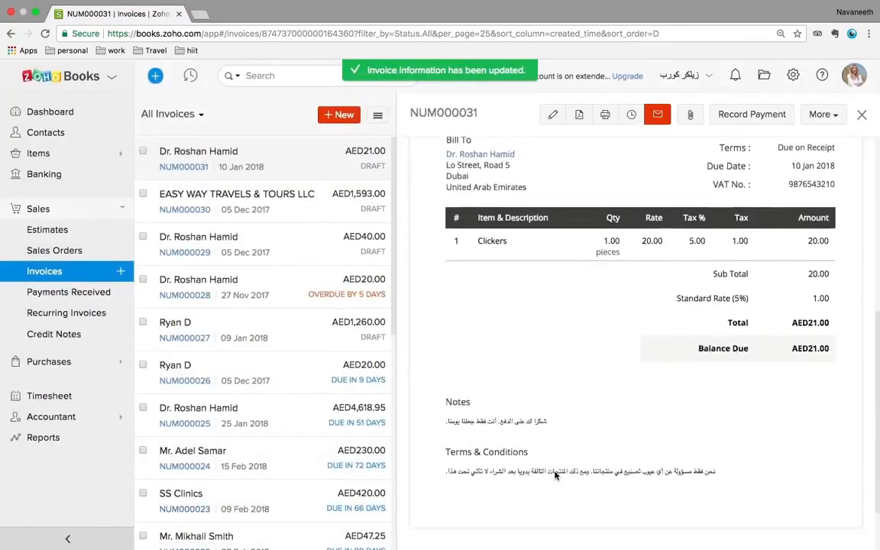
scroll(555, 476, up, 3)
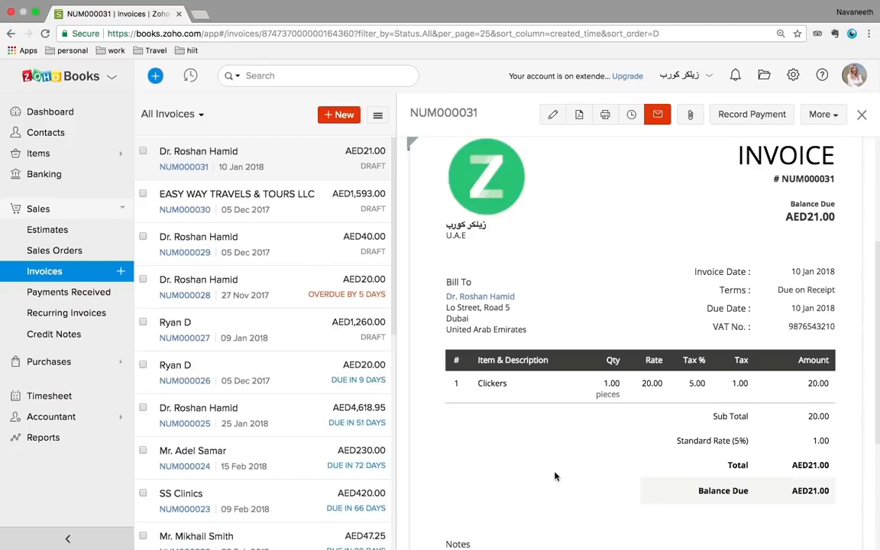
scroll(548, 351, up, 5)
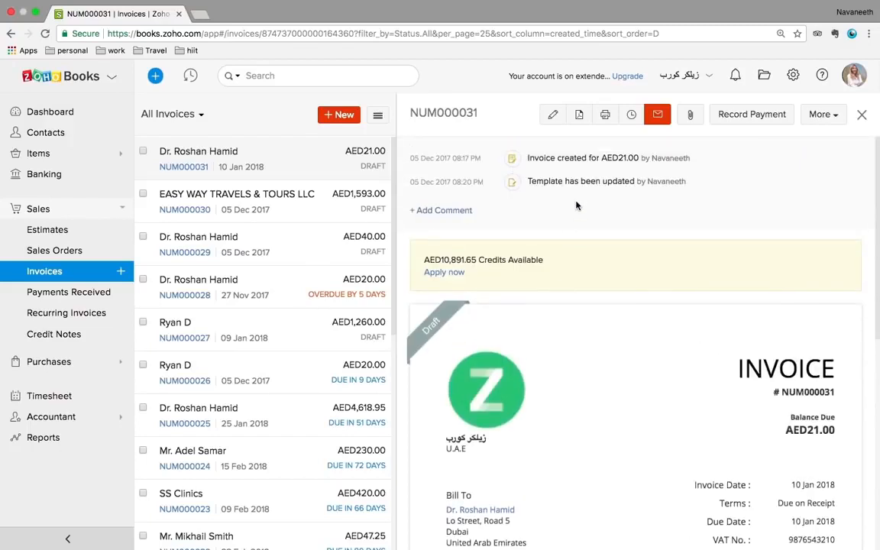
Record a full AED21.00 cash payment into Savings for invoice NUM000031
click(733, 119)
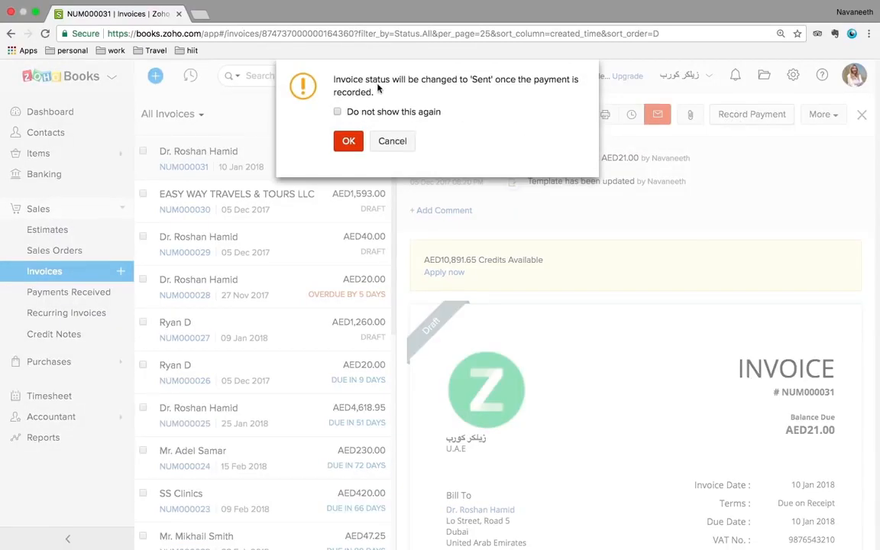
click(345, 140)
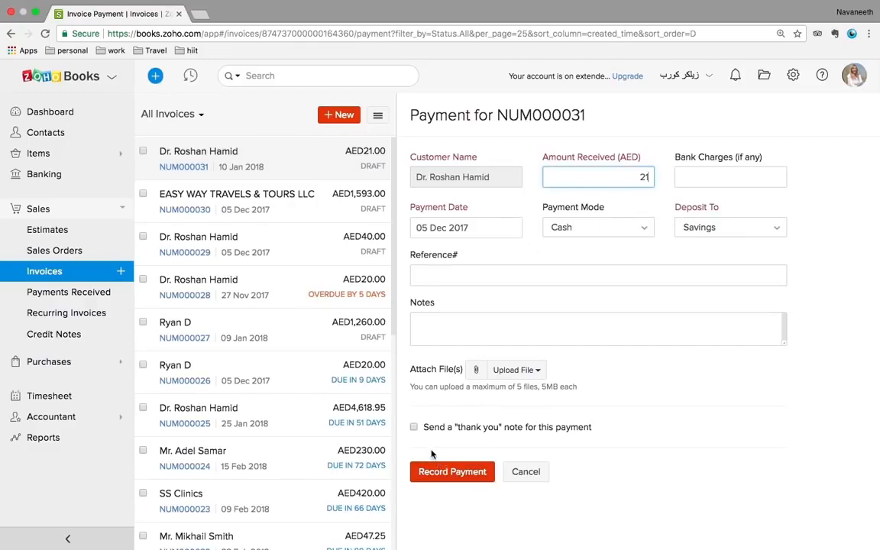
click(459, 475)
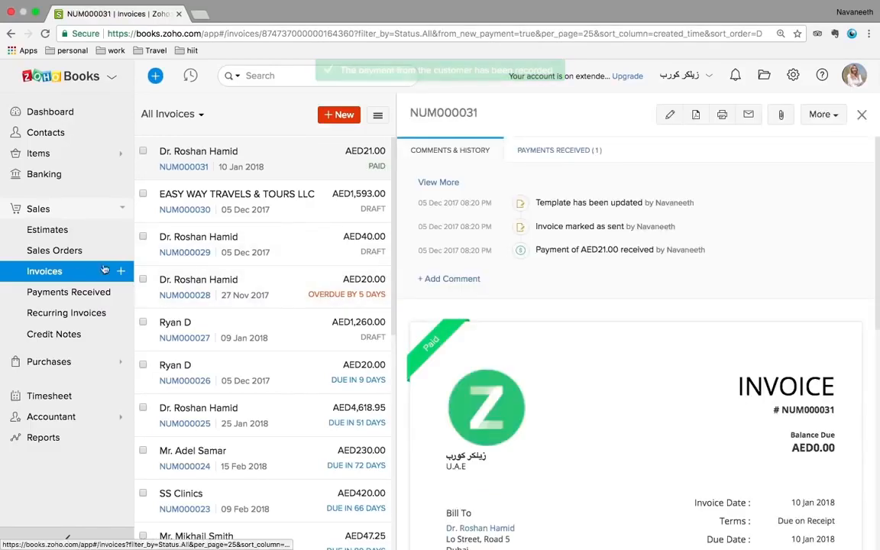
click(49, 274)
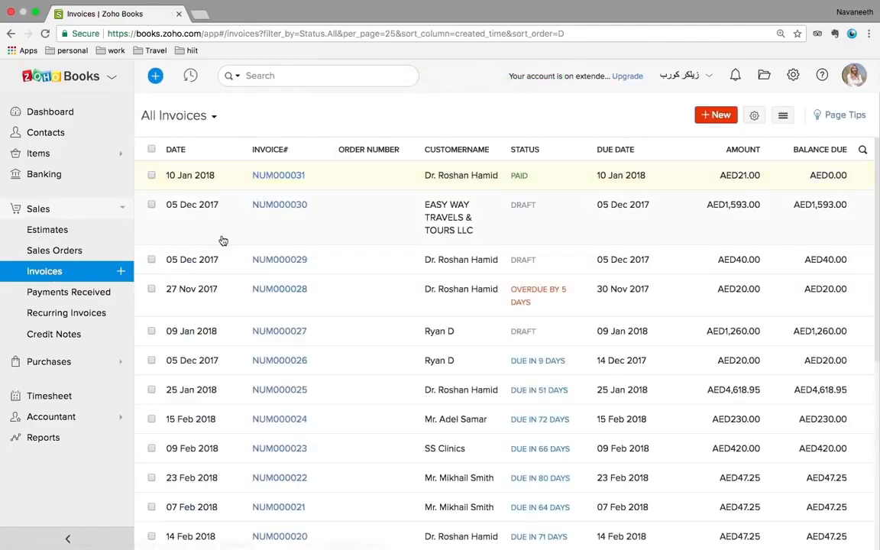
Tick and untick invoices NUM000031, NUM000030 and NUM000029, then view Payments Received
click(152, 176)
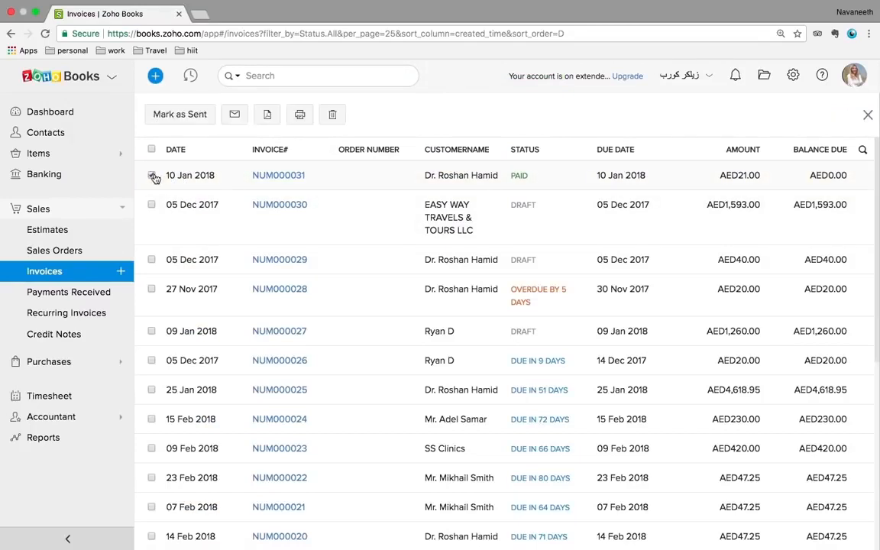
click(152, 176)
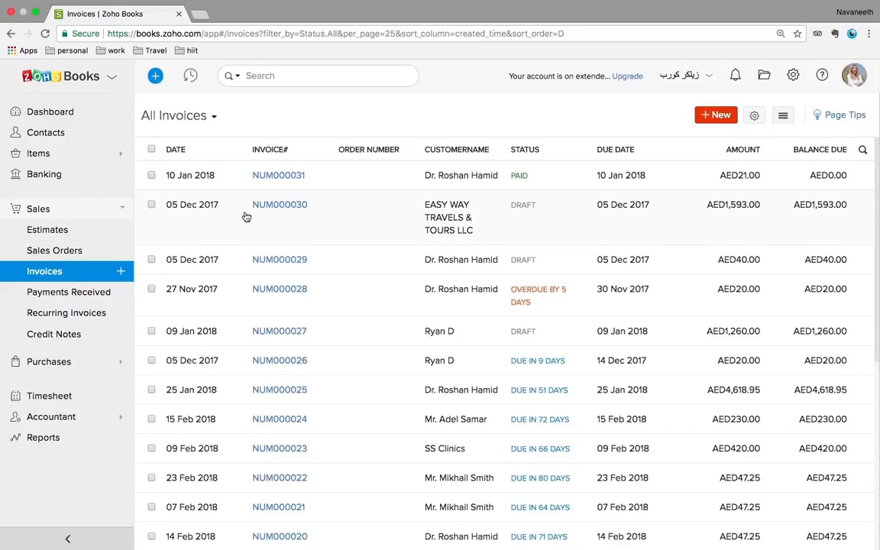
click(152, 205)
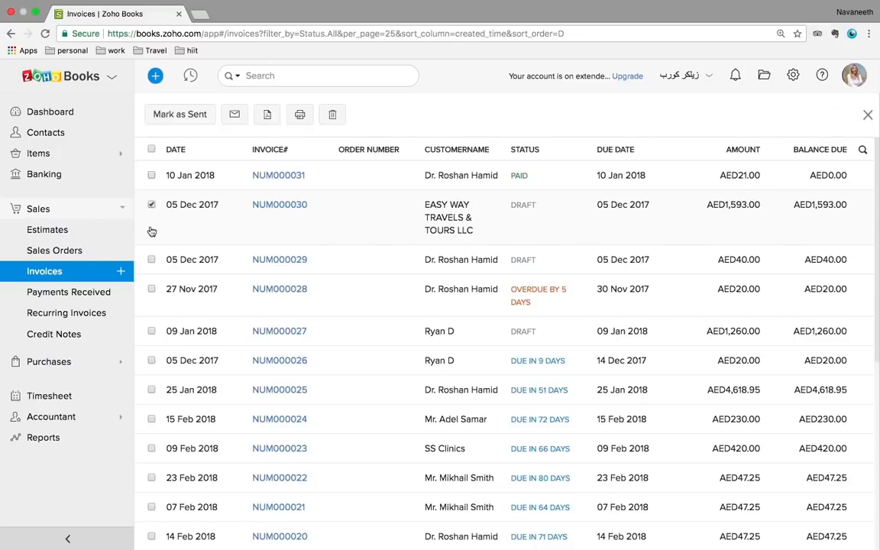
click(152, 259)
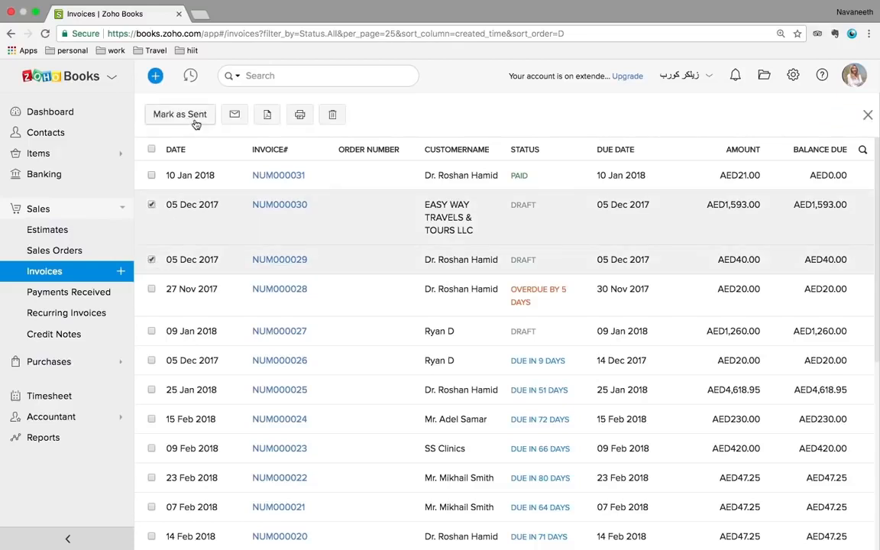
click(151, 204)
click(152, 259)
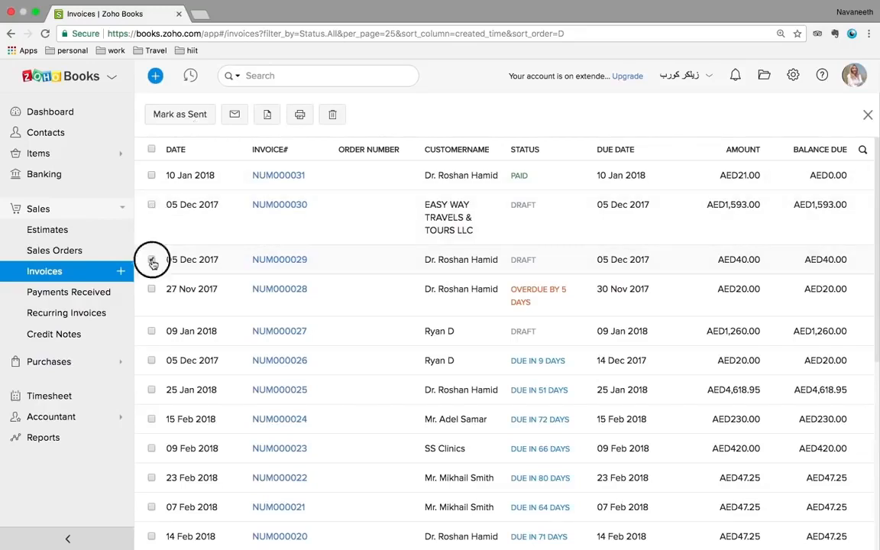
click(75, 294)
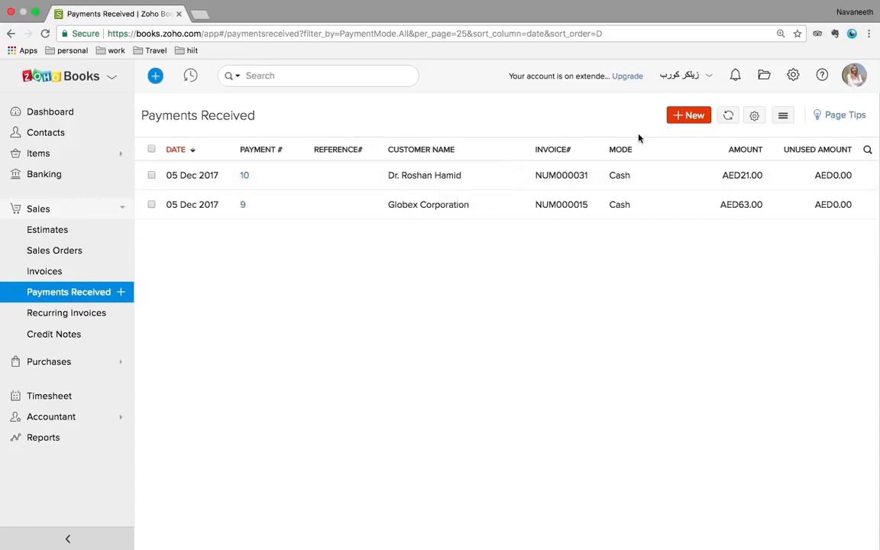
Start a new payment for Hameed Electrical, then leave it for the Recurring Invoices list
click(690, 115)
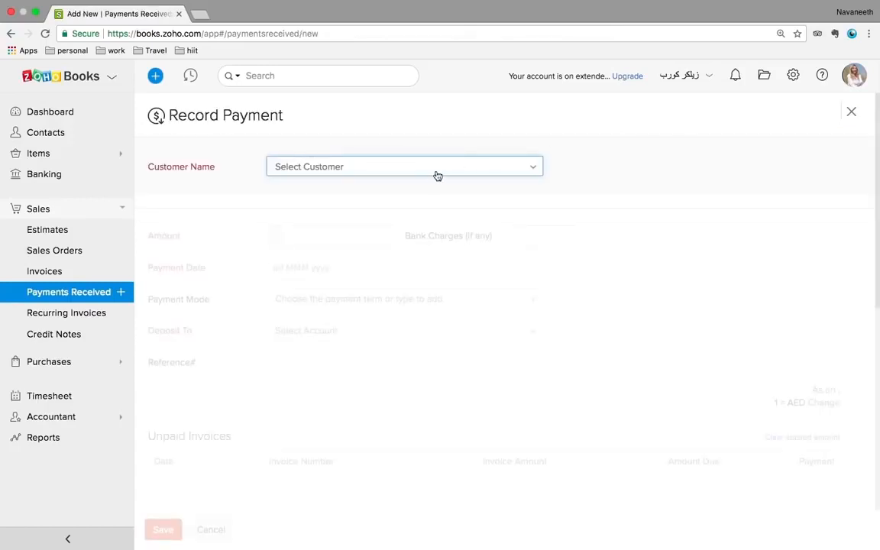
click(413, 175)
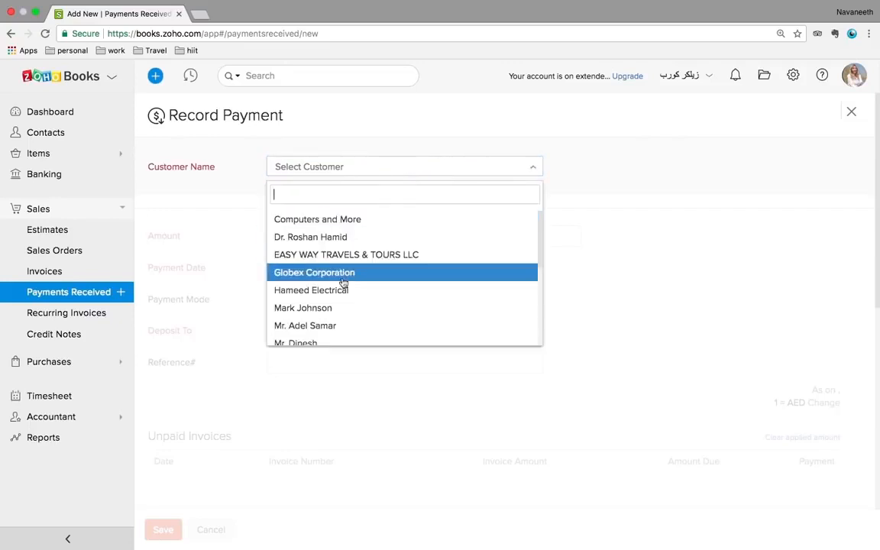
click(332, 298)
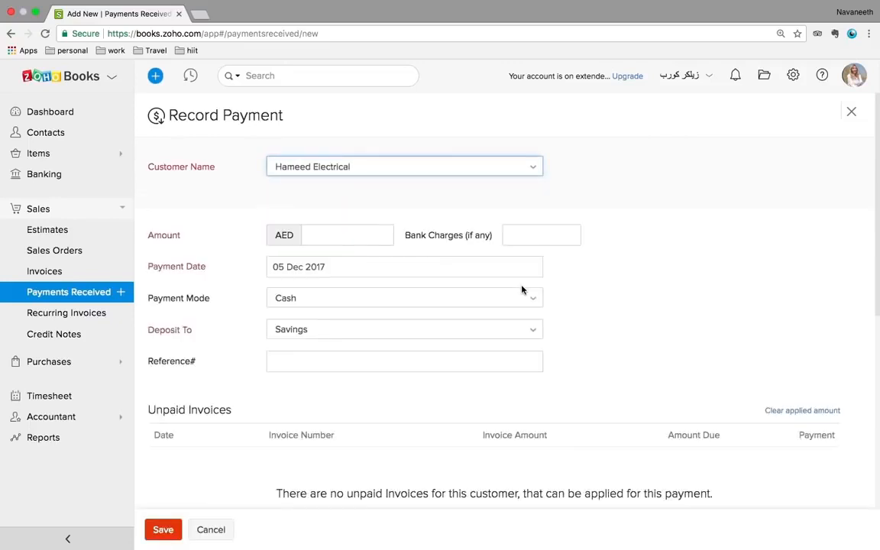
click(341, 239)
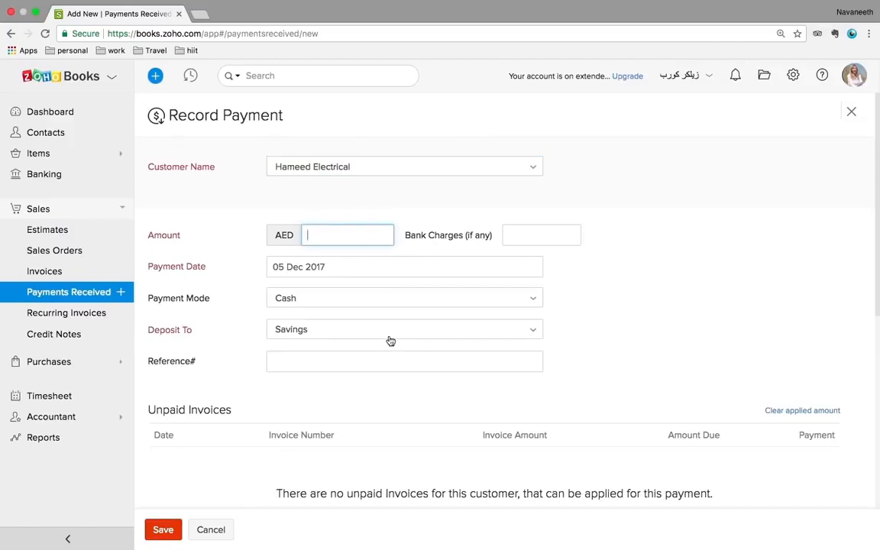
scroll(390, 341, down, 3)
scroll(391, 340, down, 2)
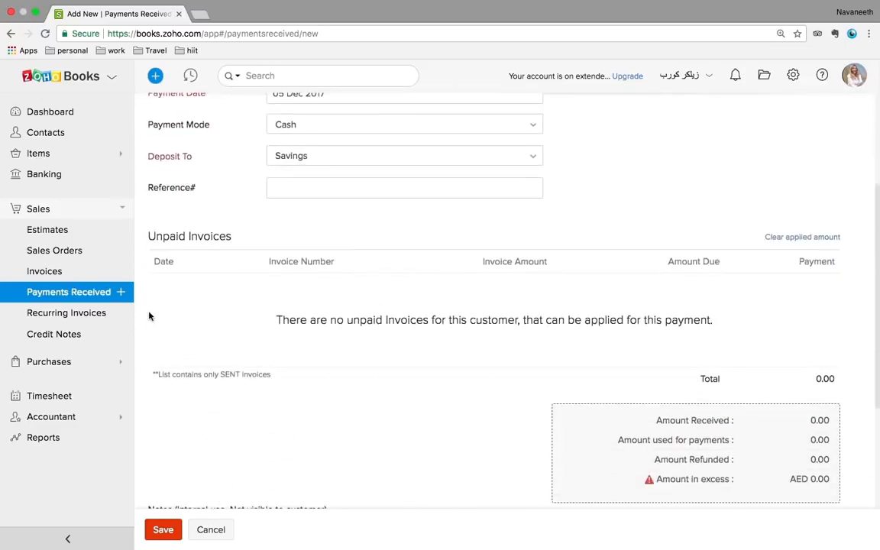
click(66, 321)
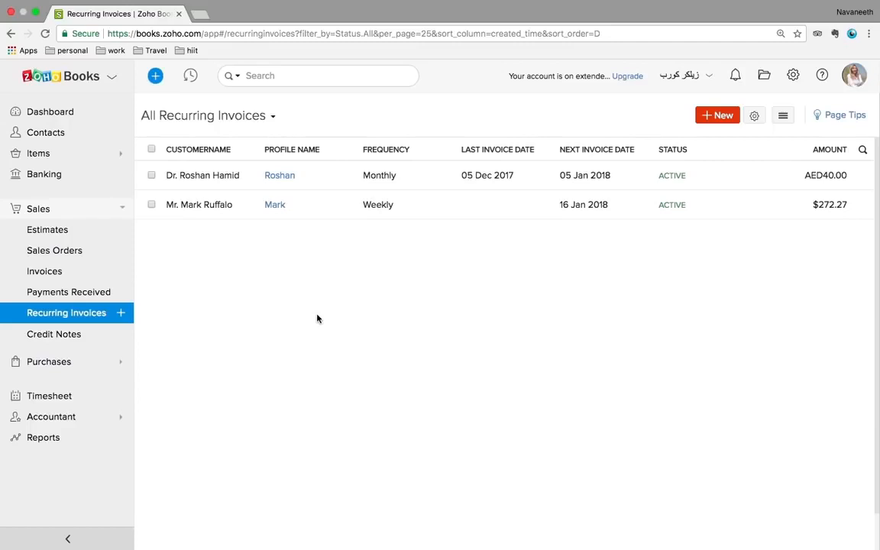
Start a monthly recurring invoice for Hameed Electrical with profile name 'hameed'
click(720, 116)
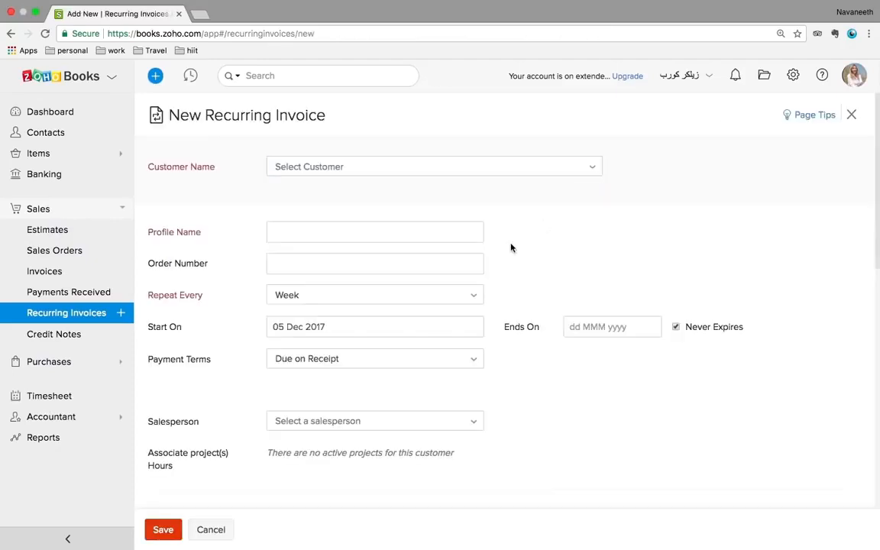
click(425, 171)
click(349, 290)
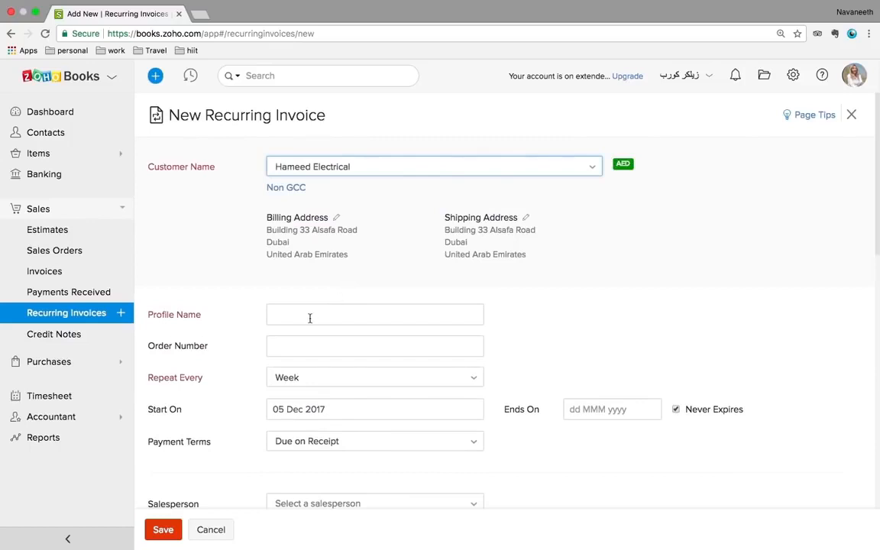
click(309, 316)
text(hameed)
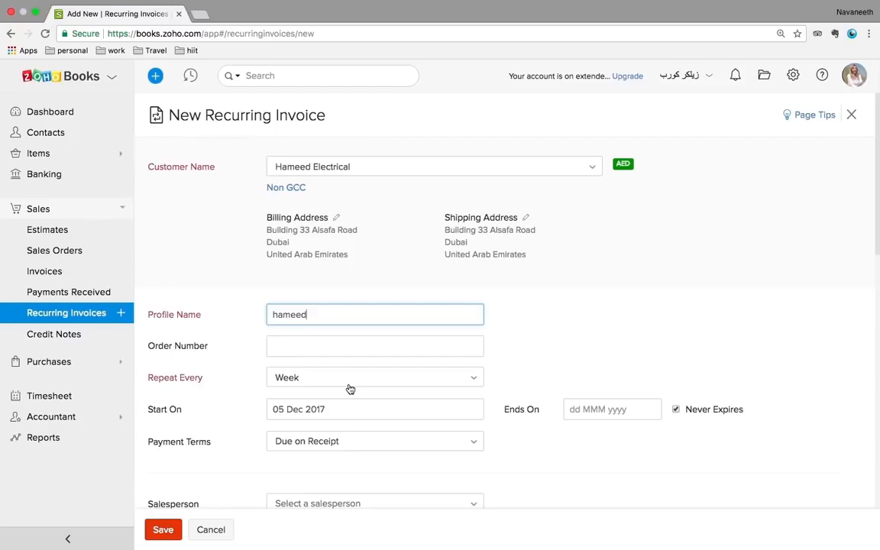
scroll(588, 310, down, 1)
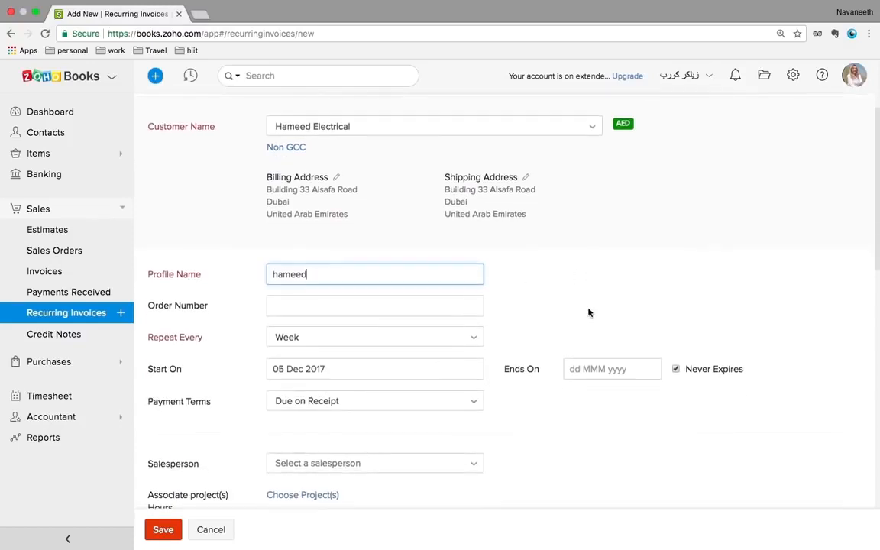
click(408, 345)
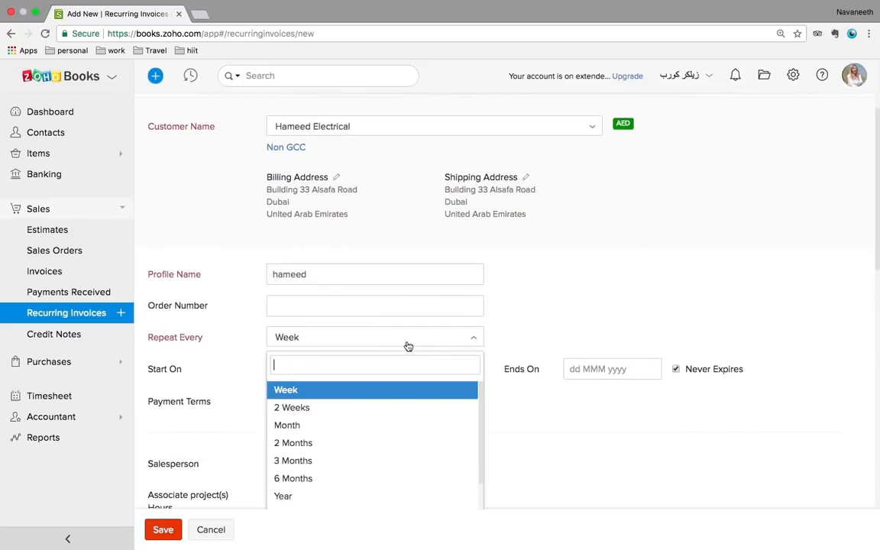
click(308, 425)
Add an AC Repair and Servicing line at 1000 marked Non-Taxable
scroll(612, 285, down, 2)
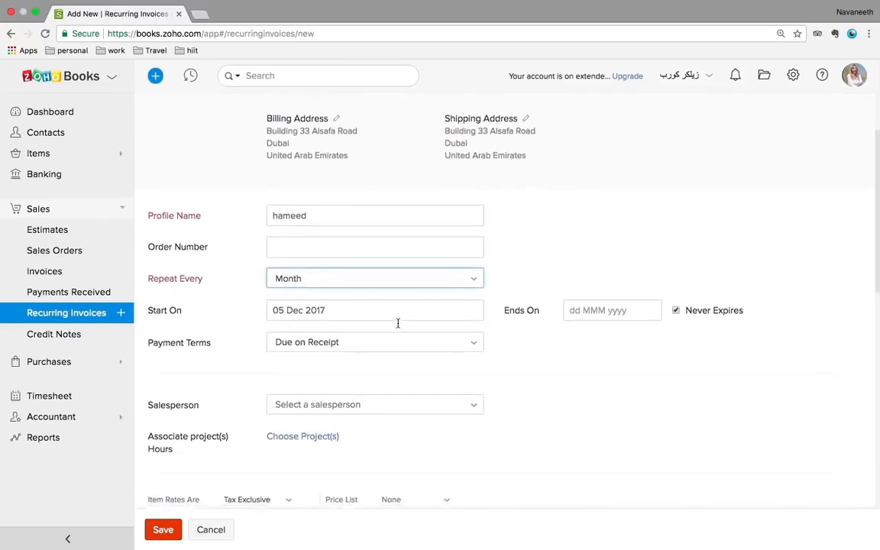
scroll(399, 323, down, 1)
scroll(438, 362, down, 5)
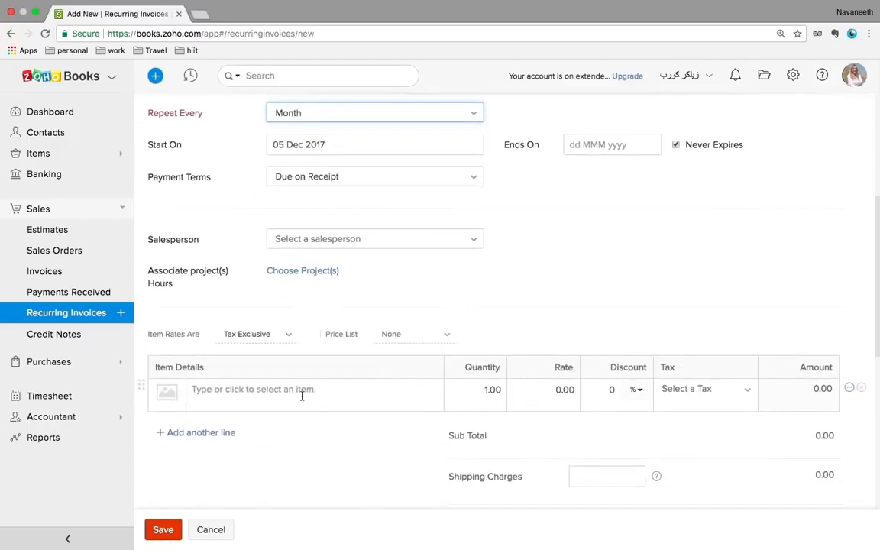
click(301, 391)
scroll(302, 396, down, 1)
scroll(290, 405, up, 1)
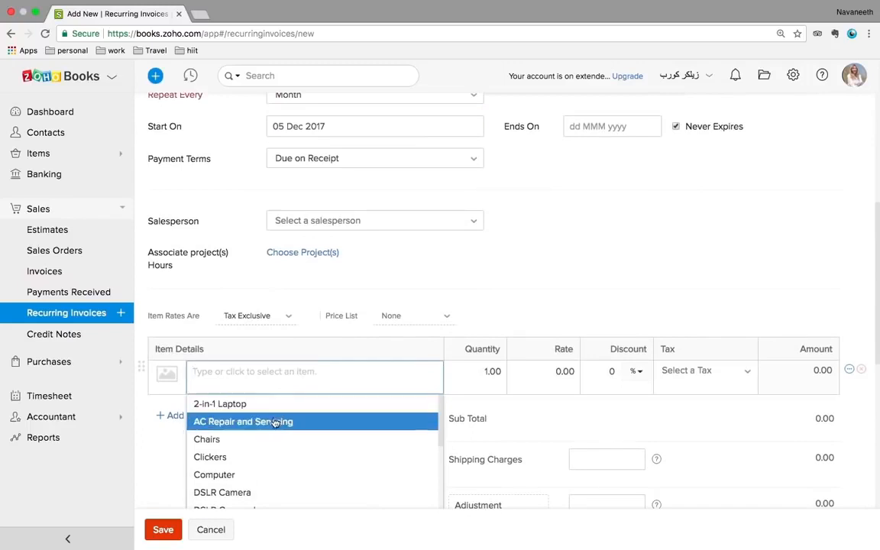
key(Escape)
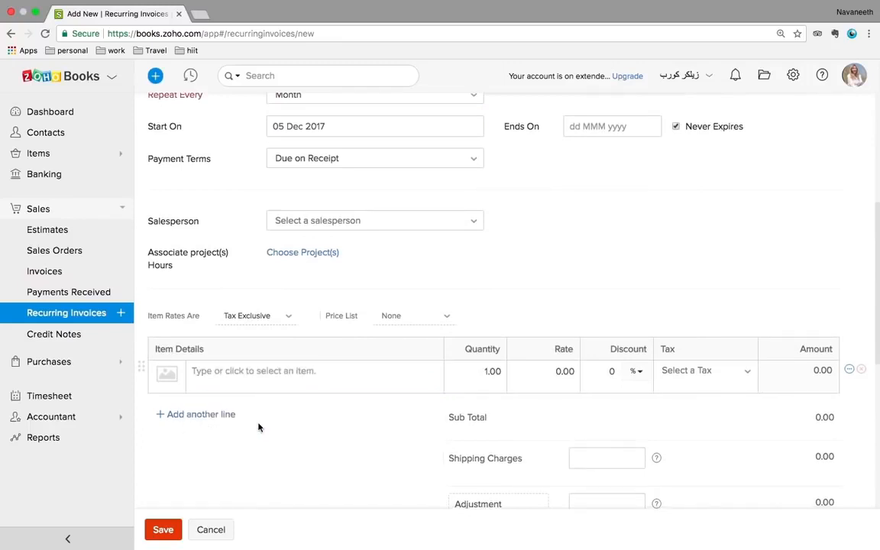
click(654, 371)
click(695, 422)
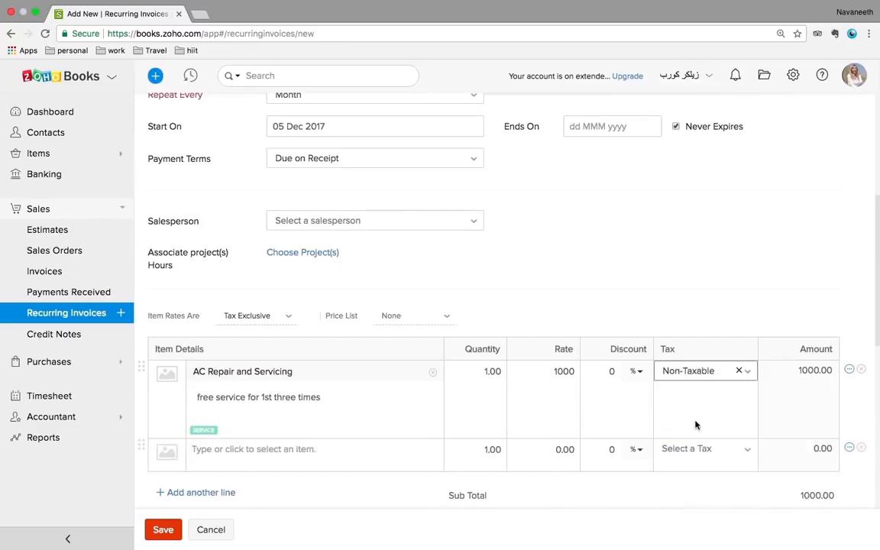
scroll(516, 405, down, 2)
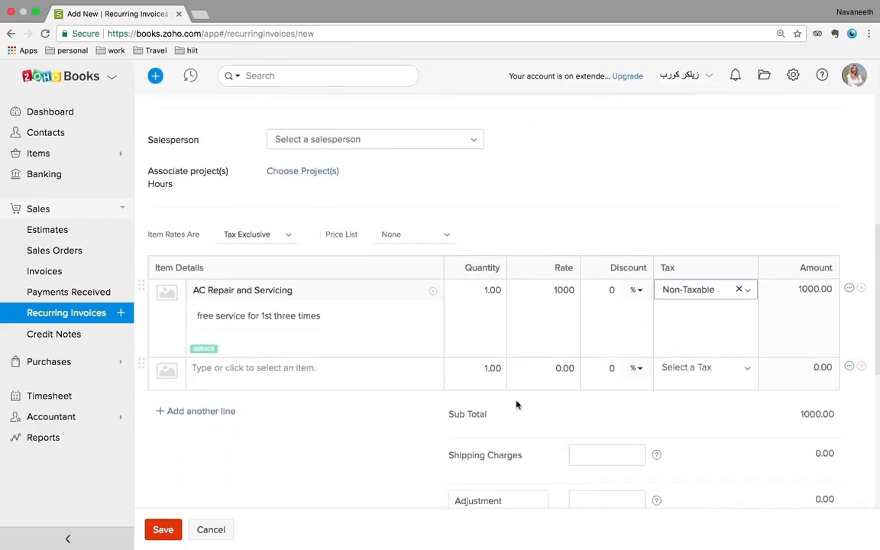
Try saving the recurring invoice, which fails with a Zero Rate tax error
click(161, 534)
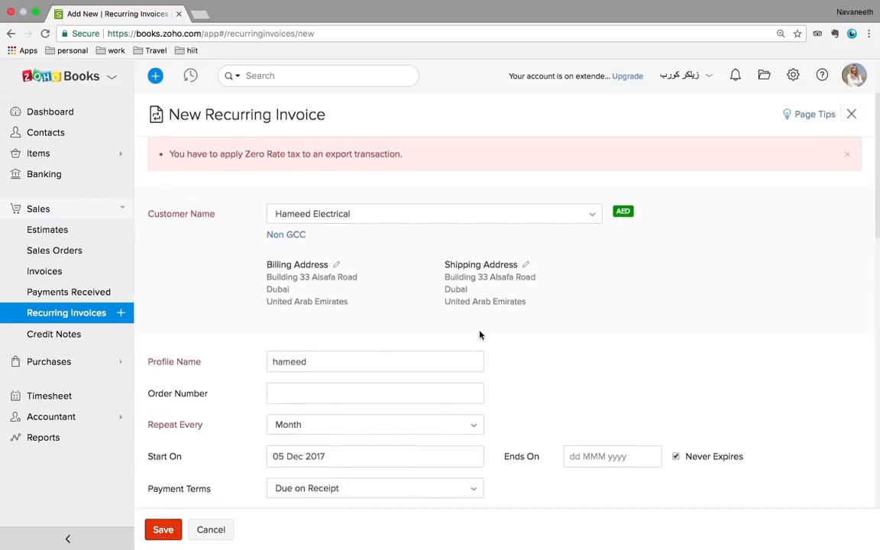
scroll(480, 332, down, 1)
scroll(480, 331, down, 1)
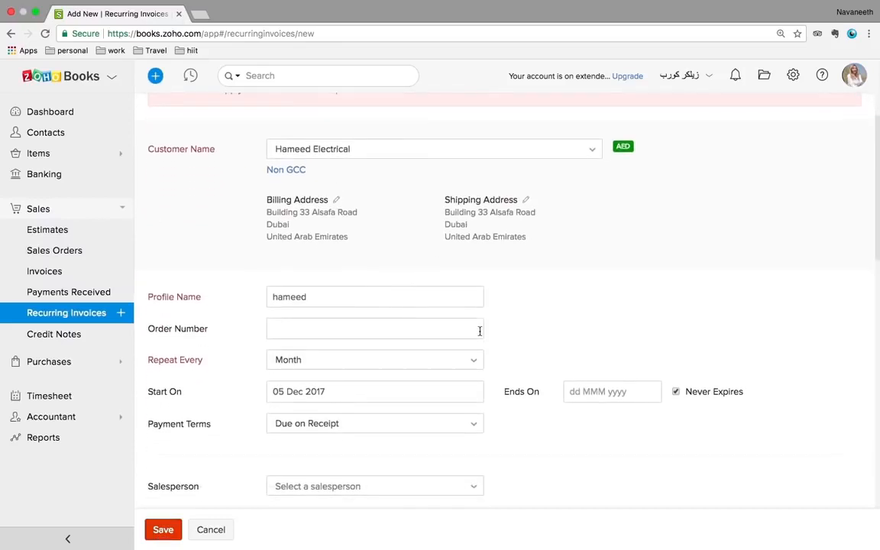
Switch the customer to the VAT-registered Dubai client and save again
click(402, 153)
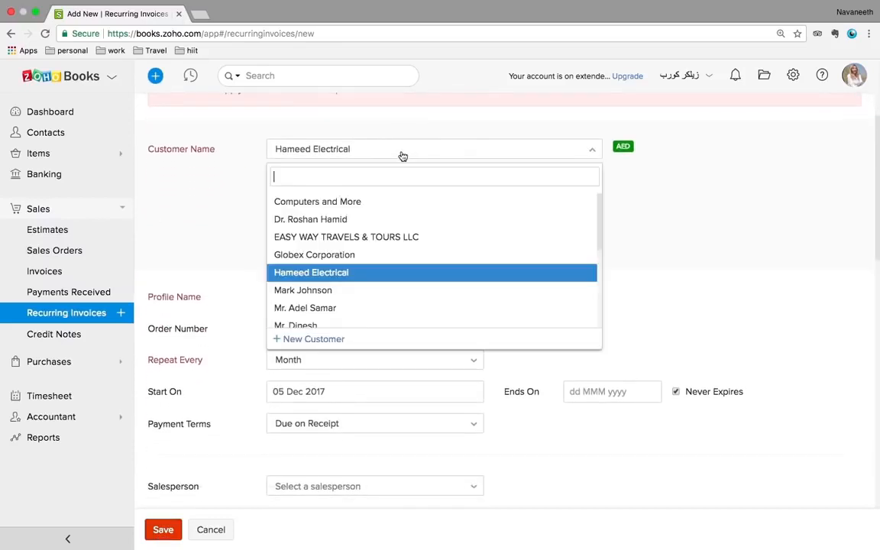
click(345, 220)
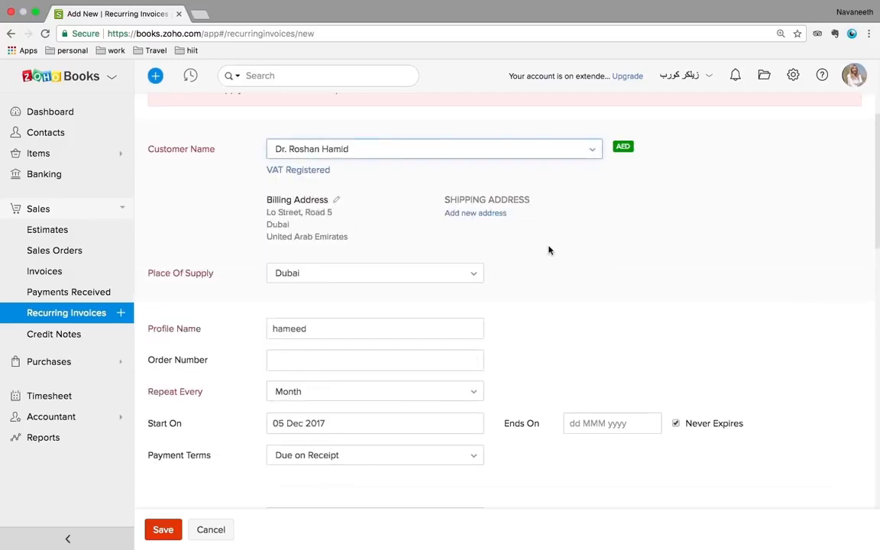
scroll(548, 249, down, 1)
scroll(527, 233, up, 3)
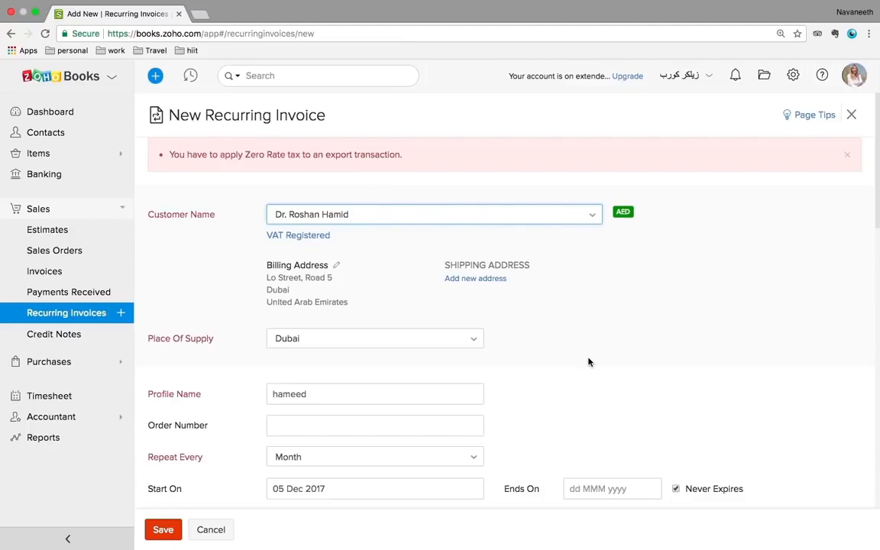
scroll(588, 362, down, 8)
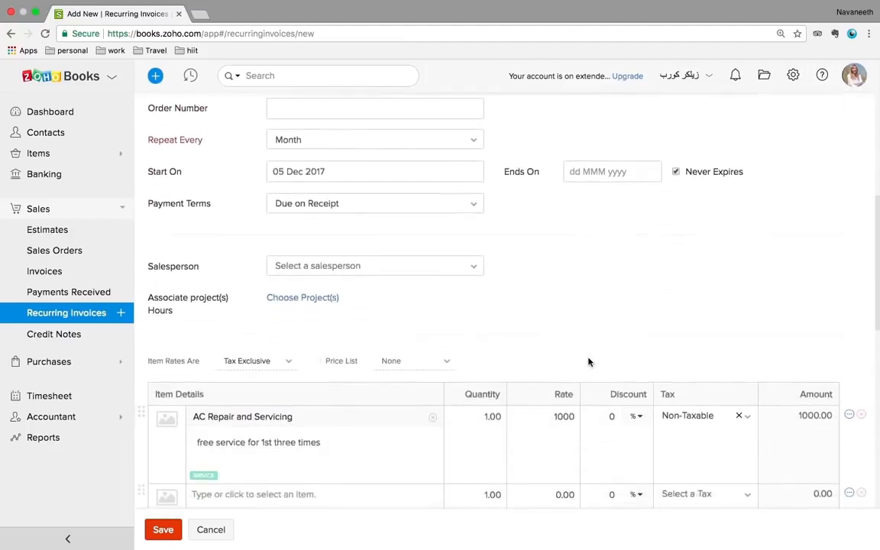
click(153, 529)
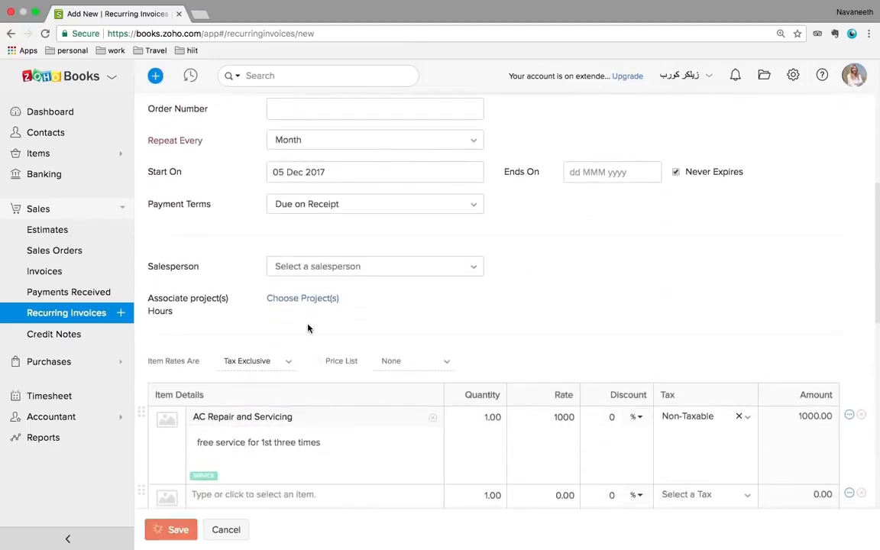
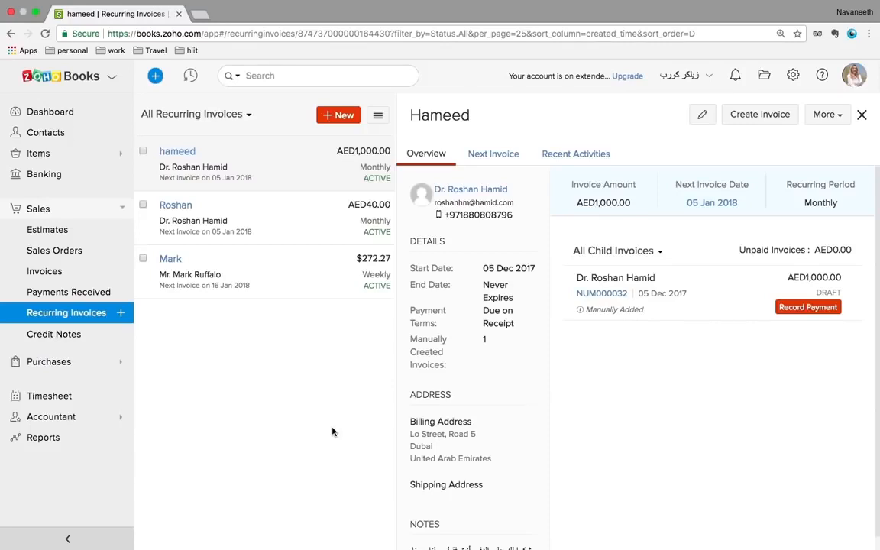
Open credit note CN-00006 (AED3,148.95) from the Credit Notes list and scroll through it
click(61, 339)
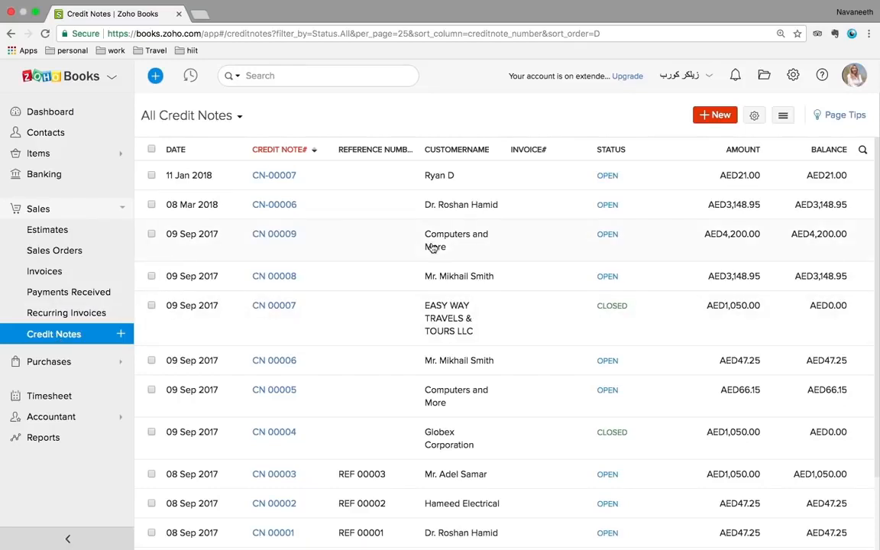
click(445, 206)
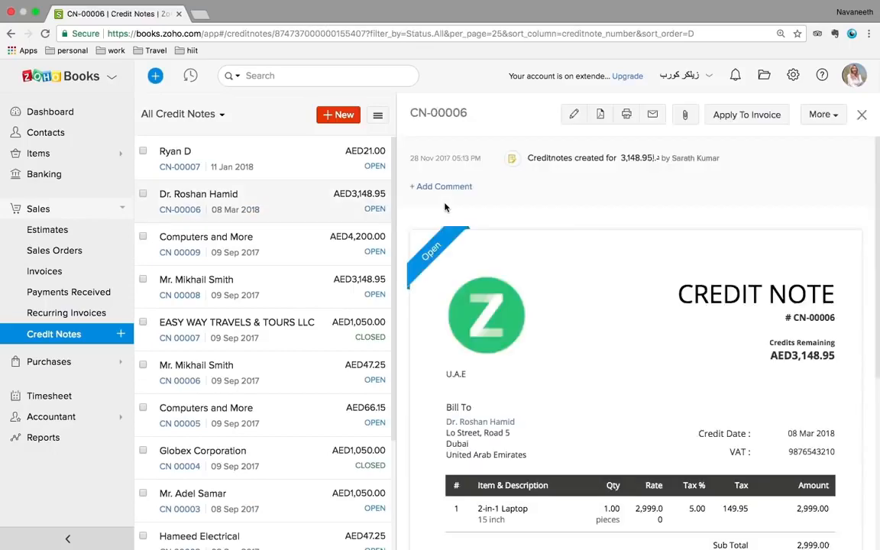
scroll(698, 340, down, 5)
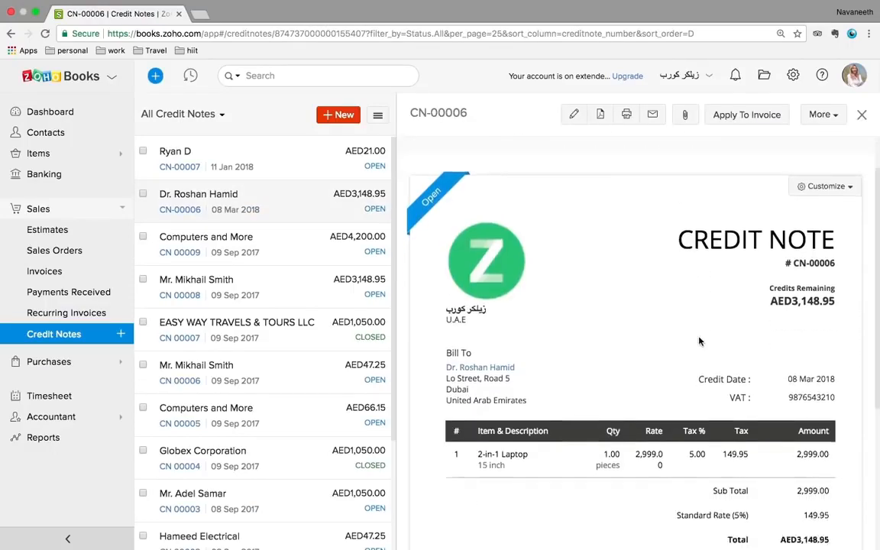
scroll(698, 340, up, 5)
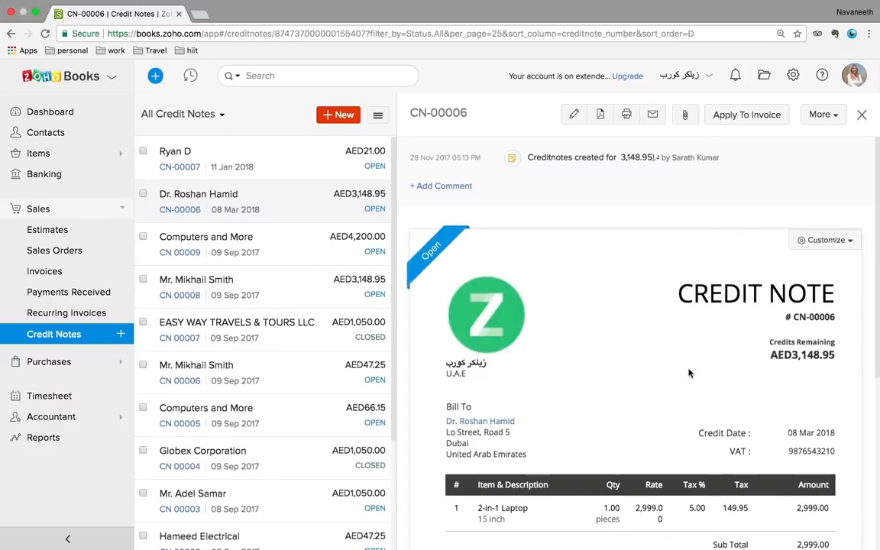
scroll(496, 382, down, 1)
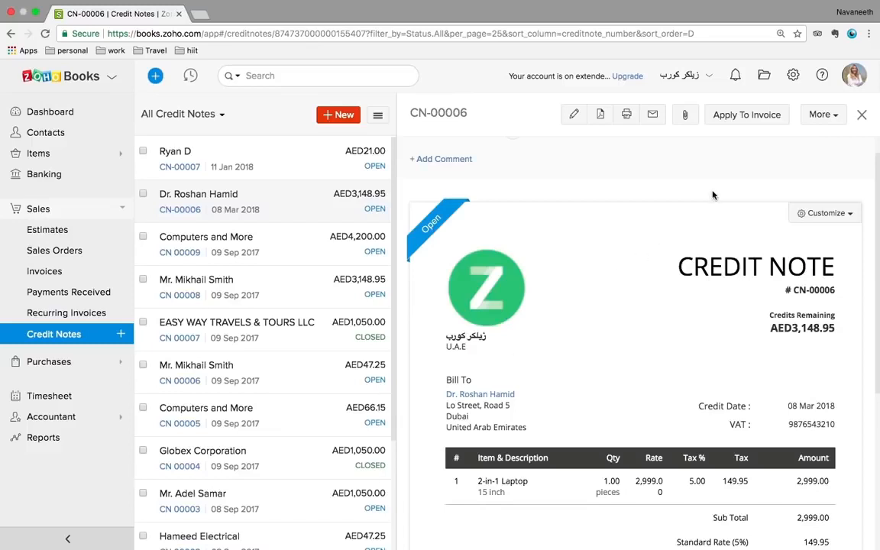
click(73, 370)
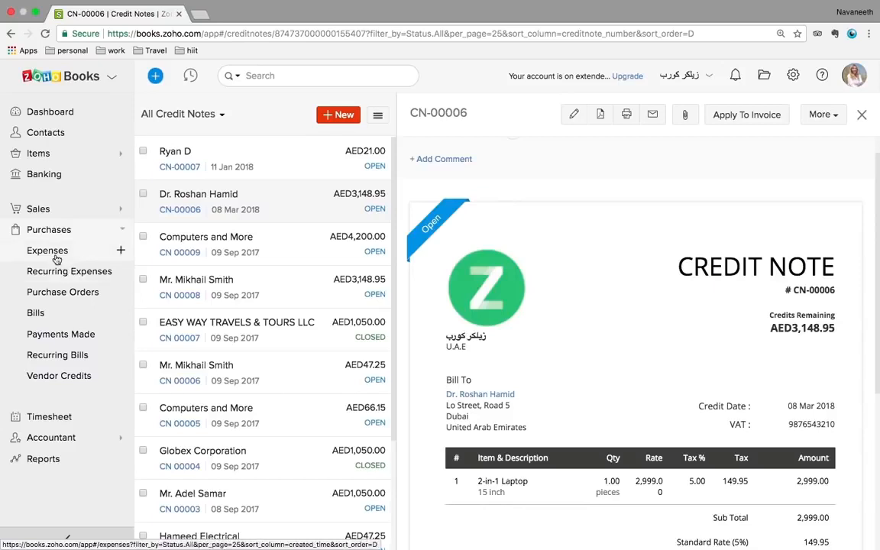
View the Advertising And Marketing expense from the Expenses list, then start a new expense
click(55, 253)
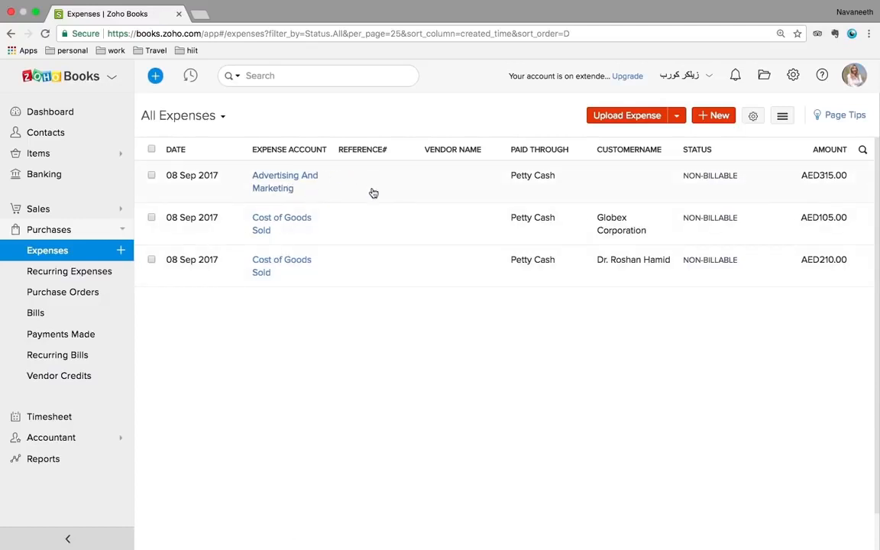
click(302, 189)
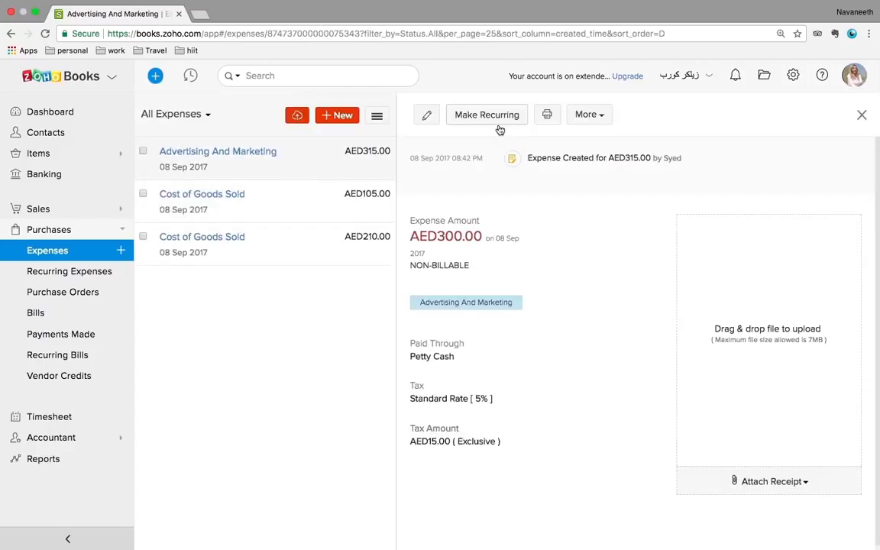
click(347, 118)
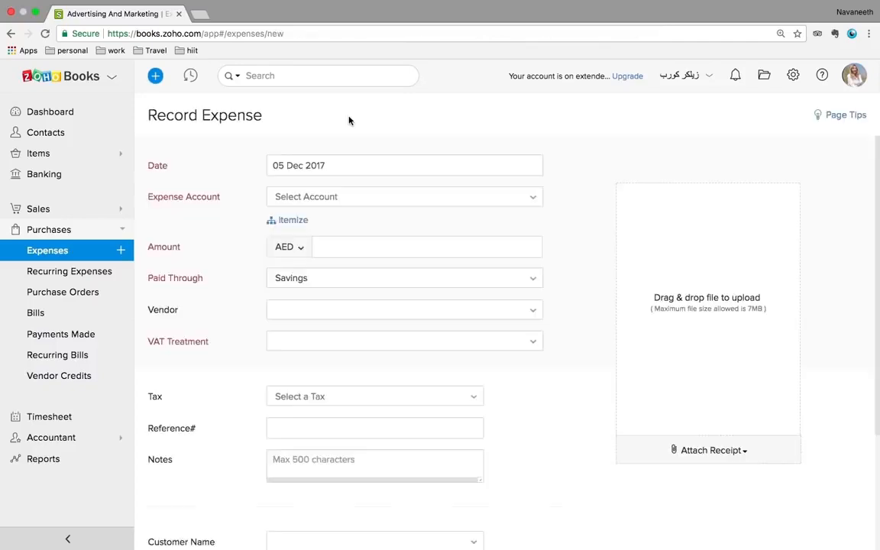
Set the new expense's VAT Treatment to VAT Registered, check Place Of Supply, then view Recurring Expenses
scroll(446, 294, down, 3)
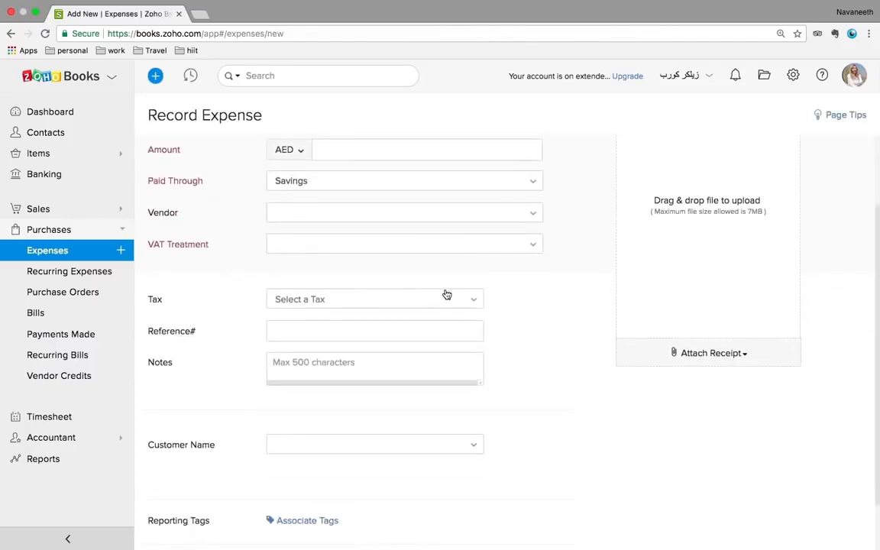
click(413, 246)
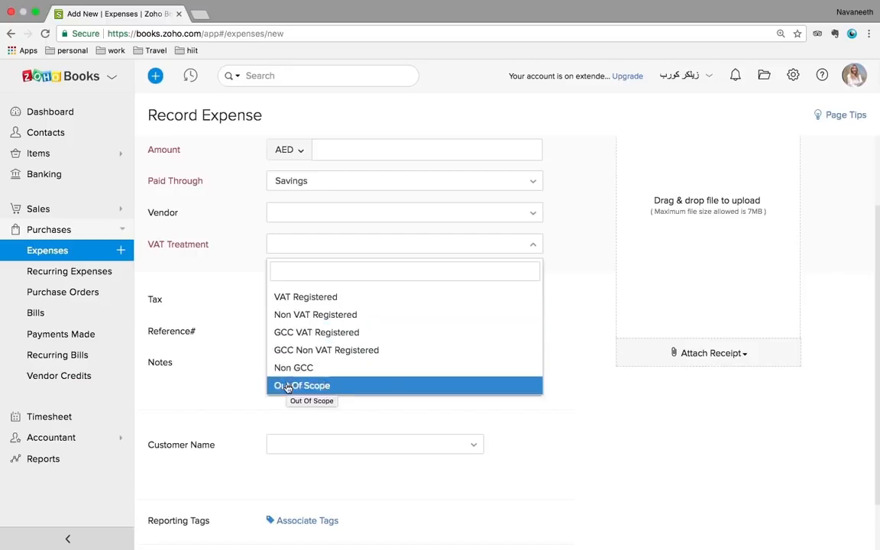
click(297, 303)
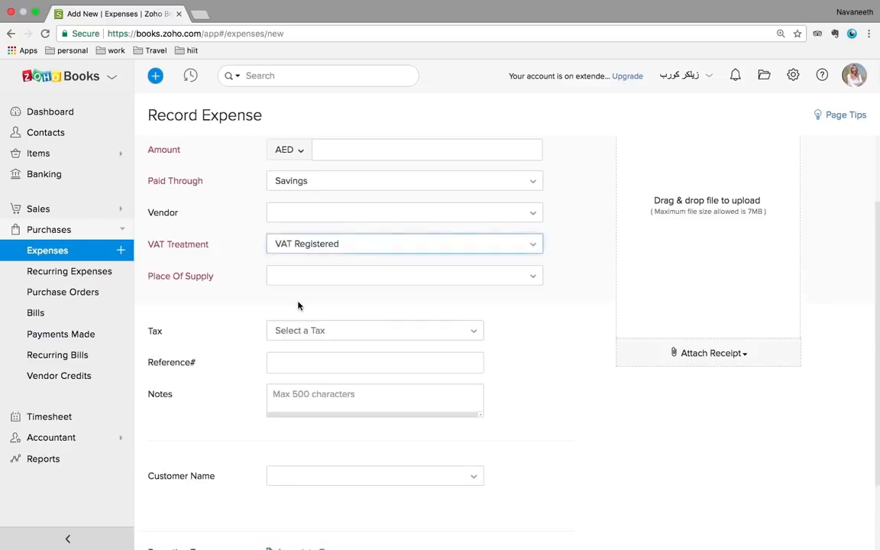
click(296, 279)
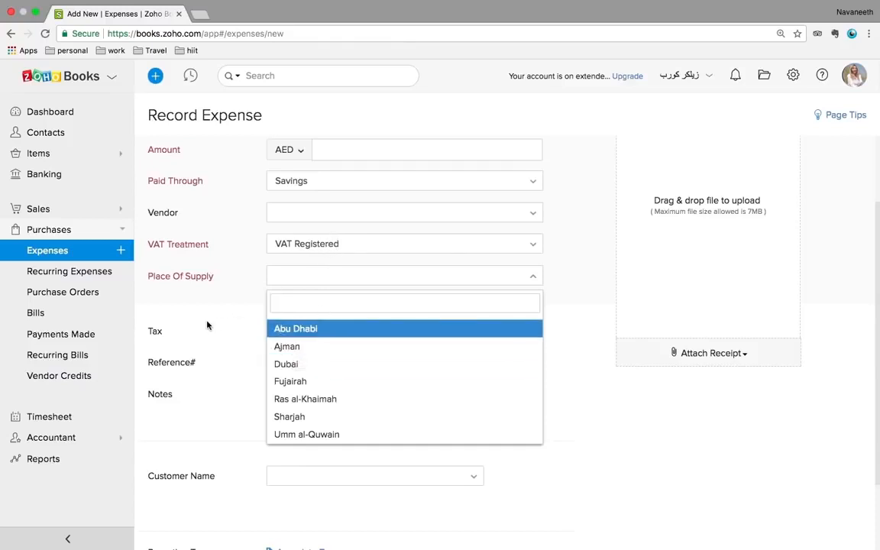
click(79, 279)
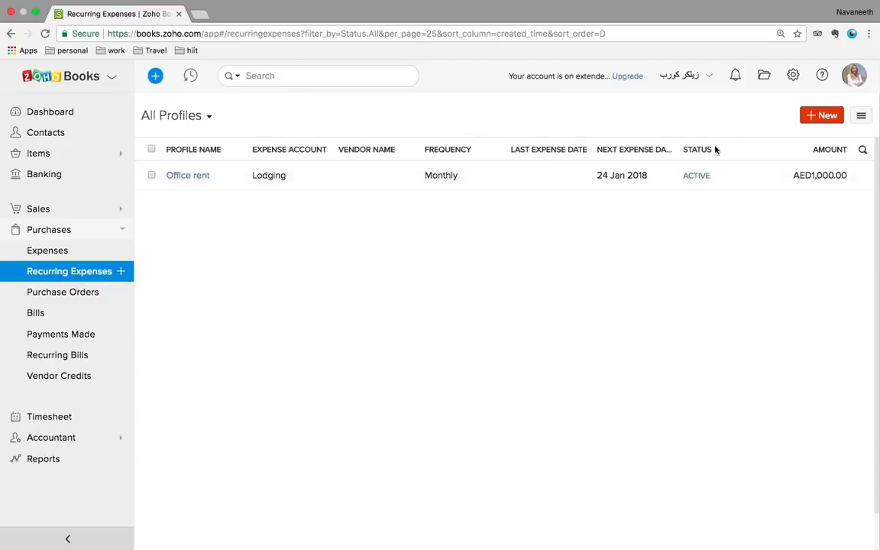
Open a blank recurring expense form, then leave it unsaved for the Purchase Orders list
click(830, 119)
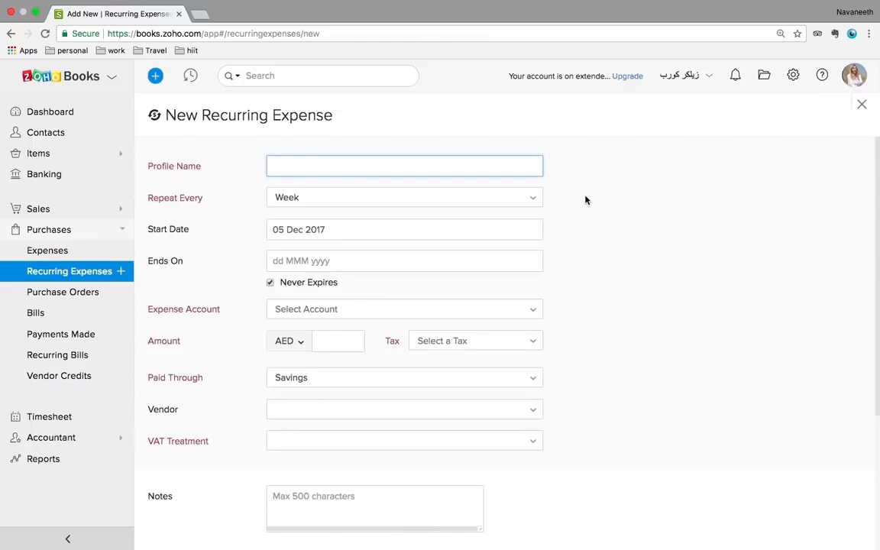
scroll(222, 252, down, 5)
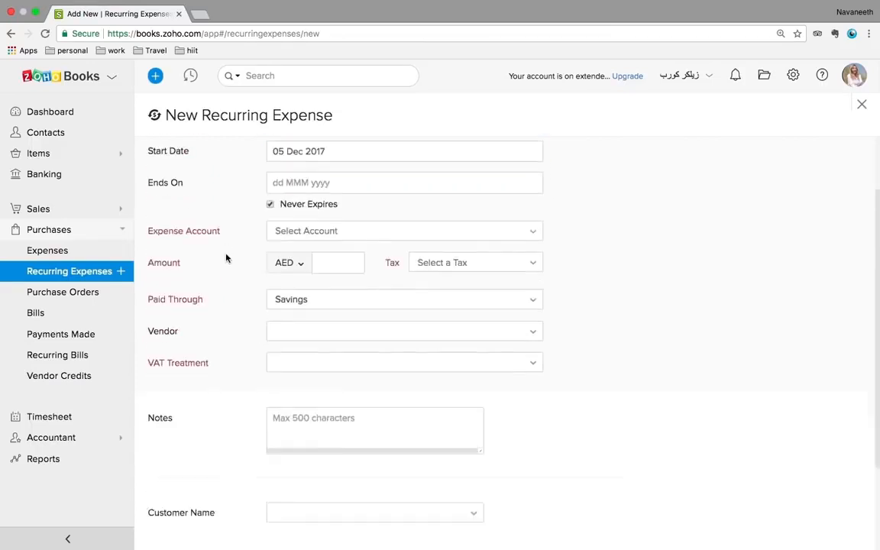
click(59, 292)
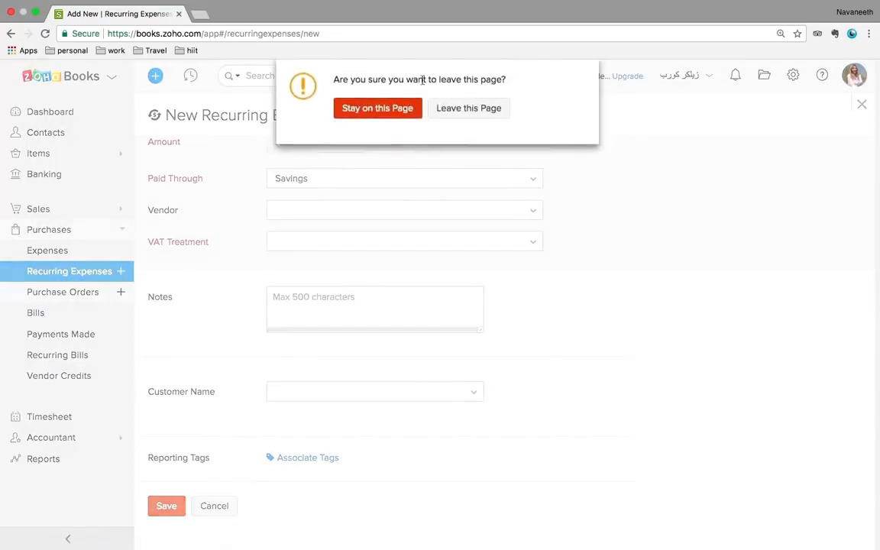
click(456, 115)
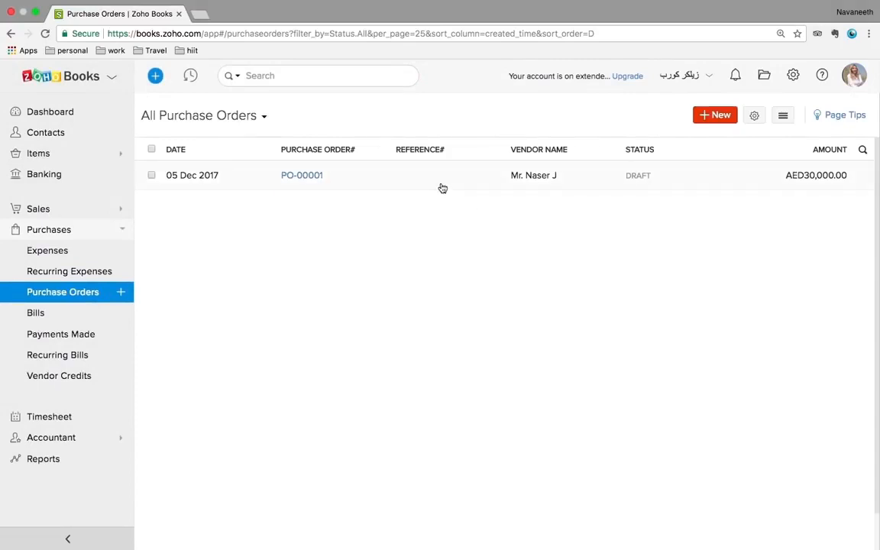
Save purchase order PO-00002 for a GCC VAT Registered vendor with one PC line at 1000 AED
click(721, 120)
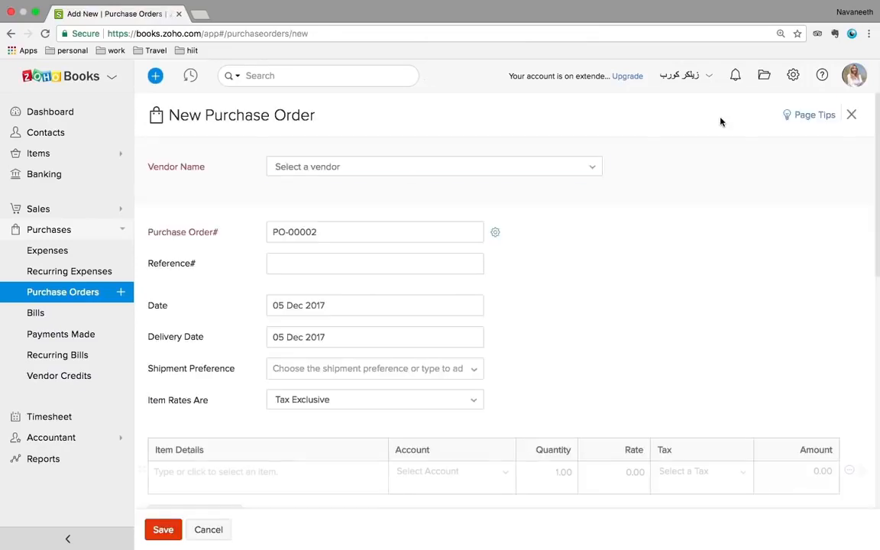
click(463, 170)
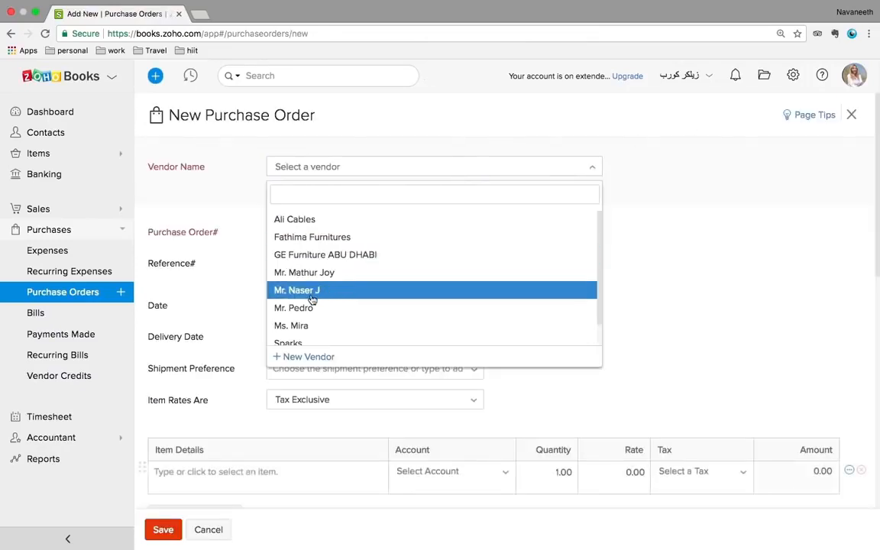
click(308, 278)
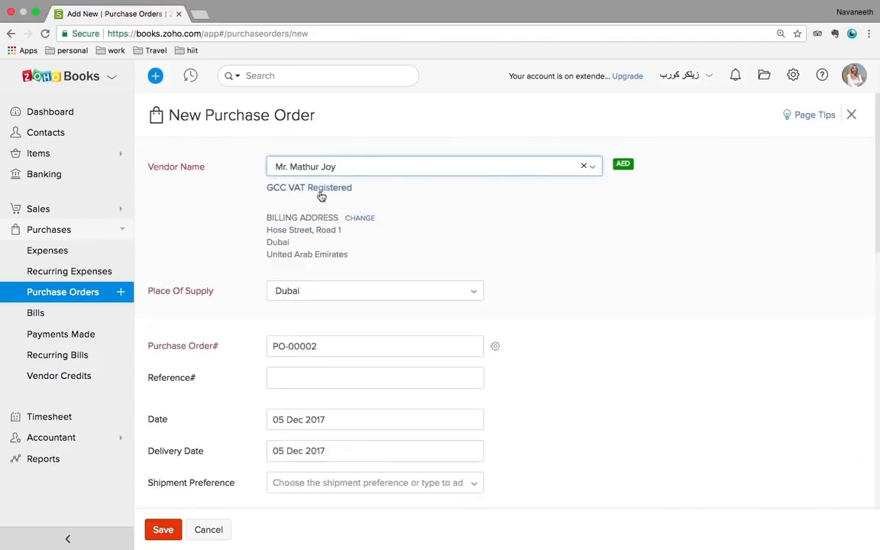
scroll(459, 246, down, 2)
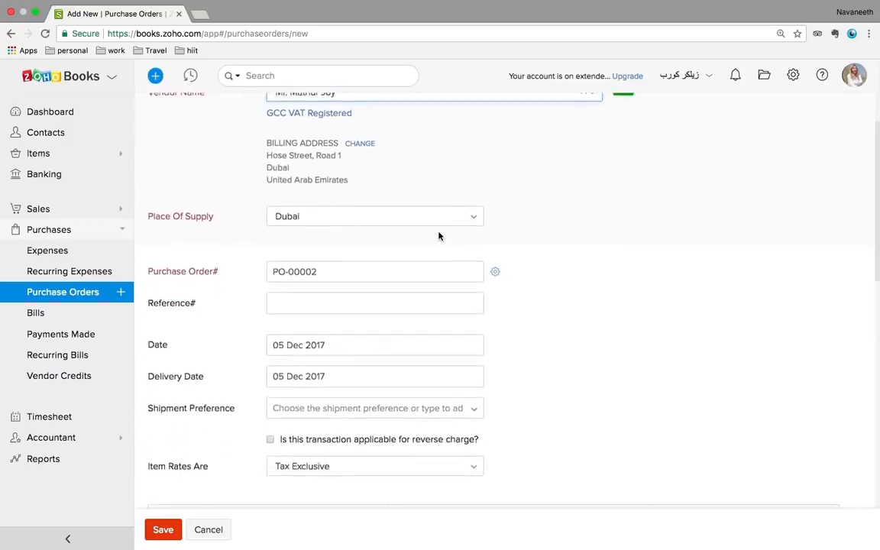
scroll(439, 236, down, 1)
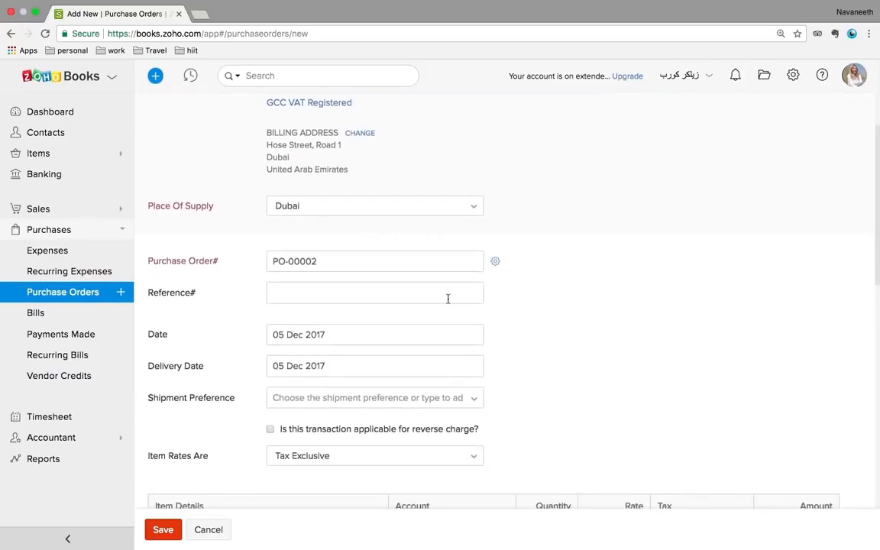
scroll(448, 299, down, 4)
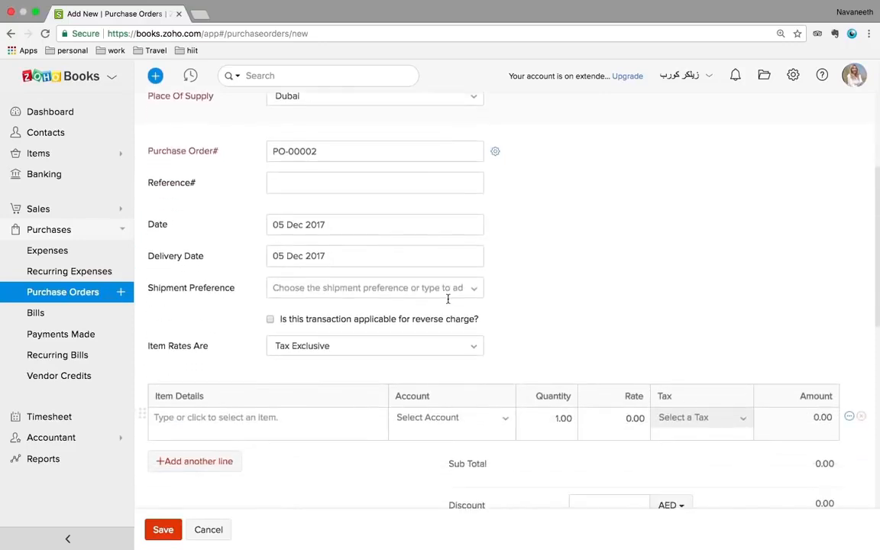
click(271, 383)
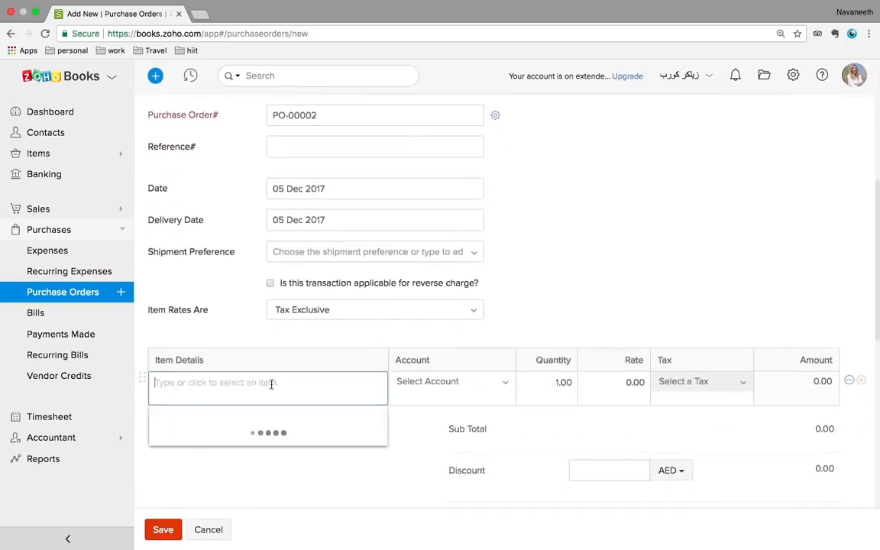
key(Escape)
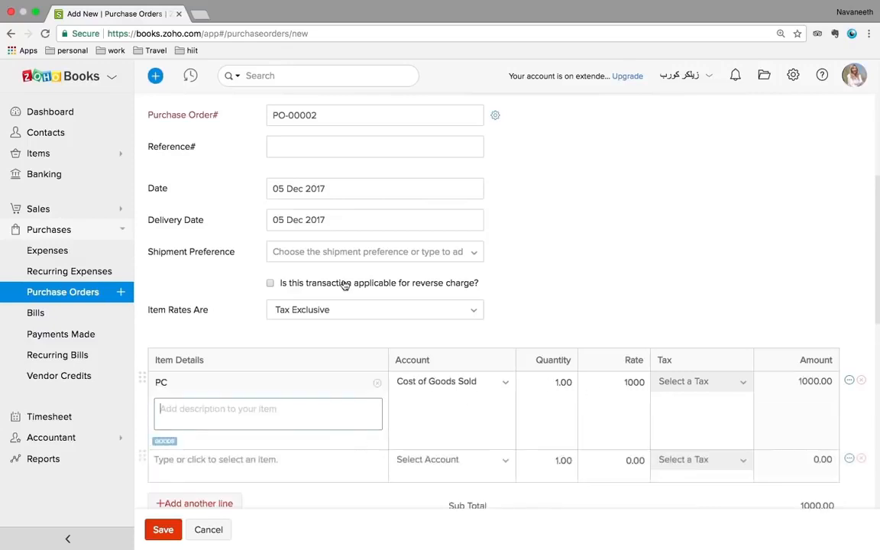
click(245, 422)
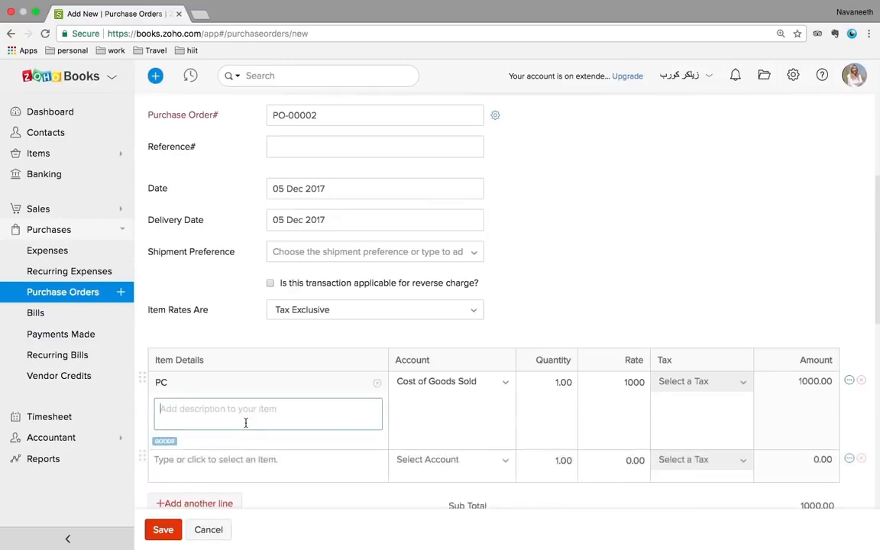
click(173, 537)
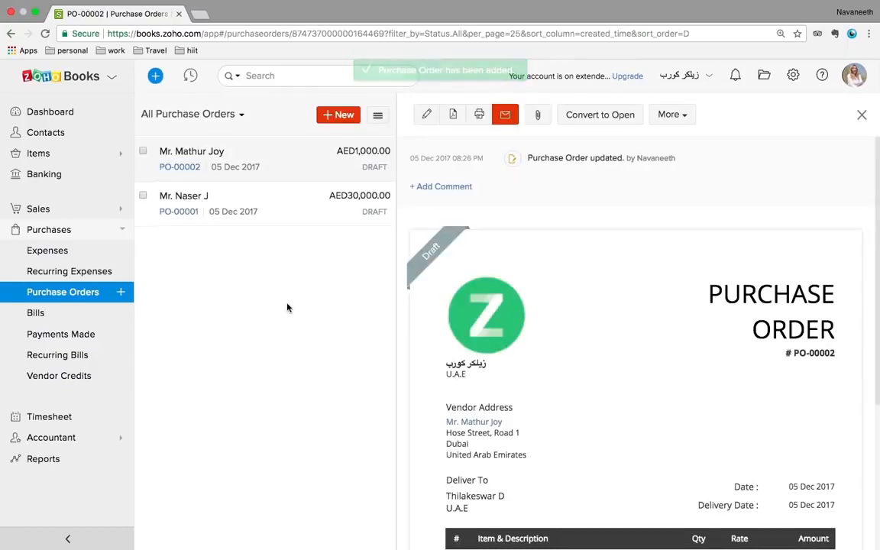
Confirm converting PO-00002 into a bill, then abandon it for the All Bills list
click(671, 114)
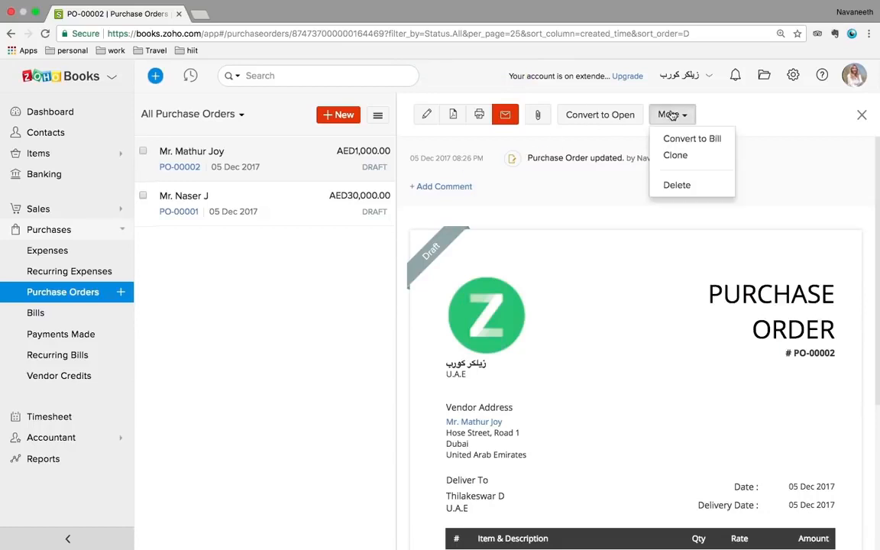
click(701, 140)
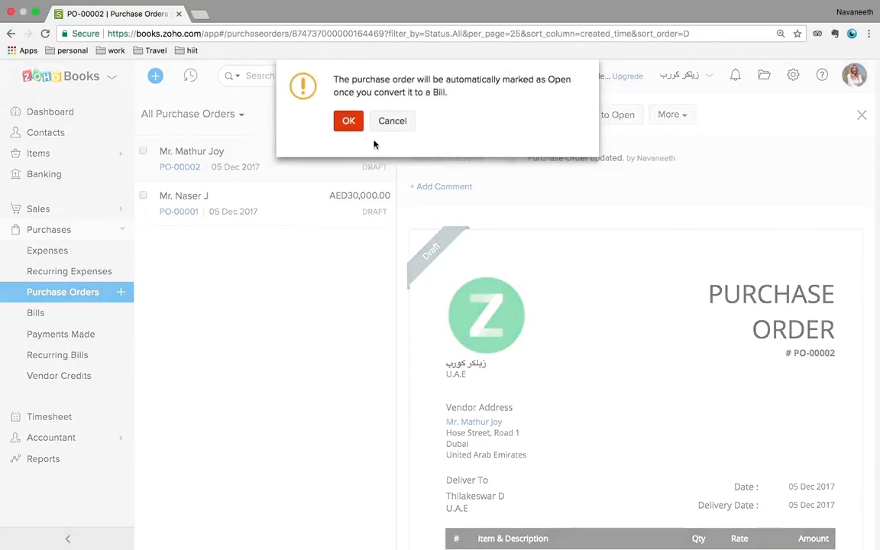
click(349, 121)
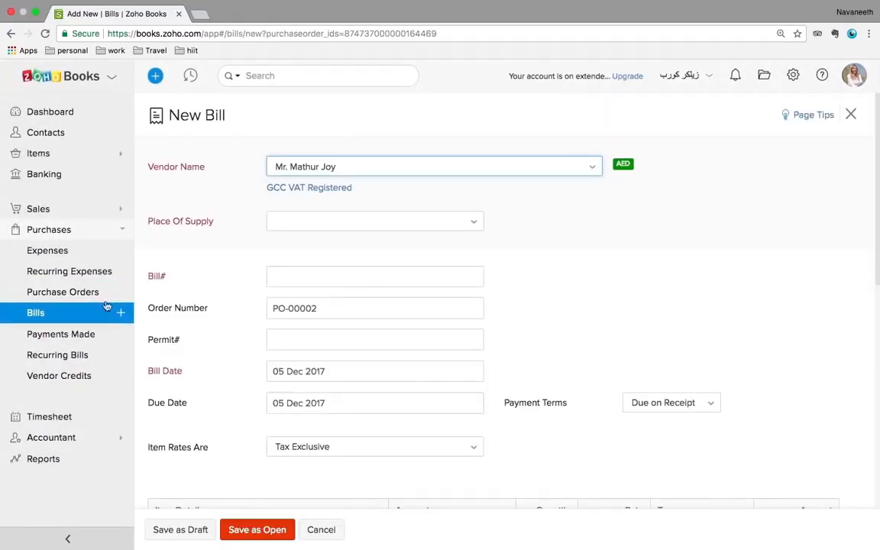
click(18, 316)
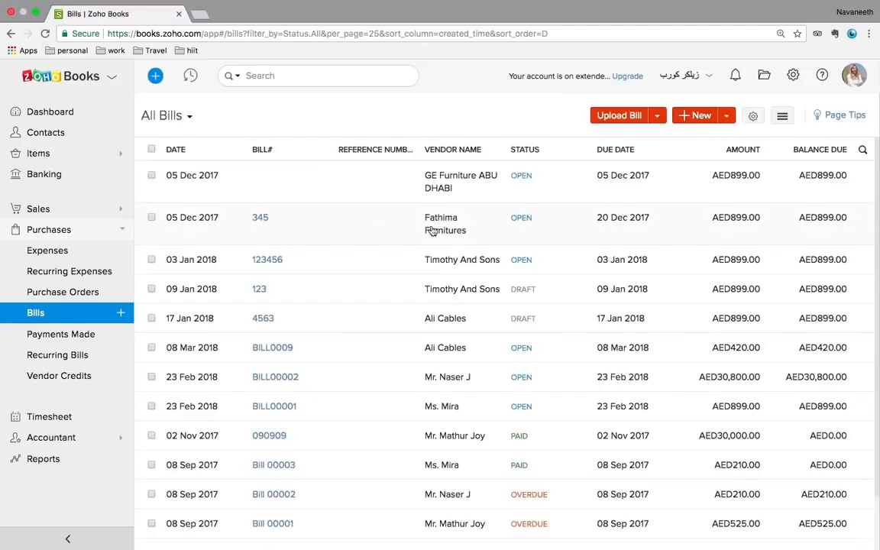
Start a new bill with Fathima Furnitures as the vendor and focus the Bill# field
scroll(432, 230, down, 2)
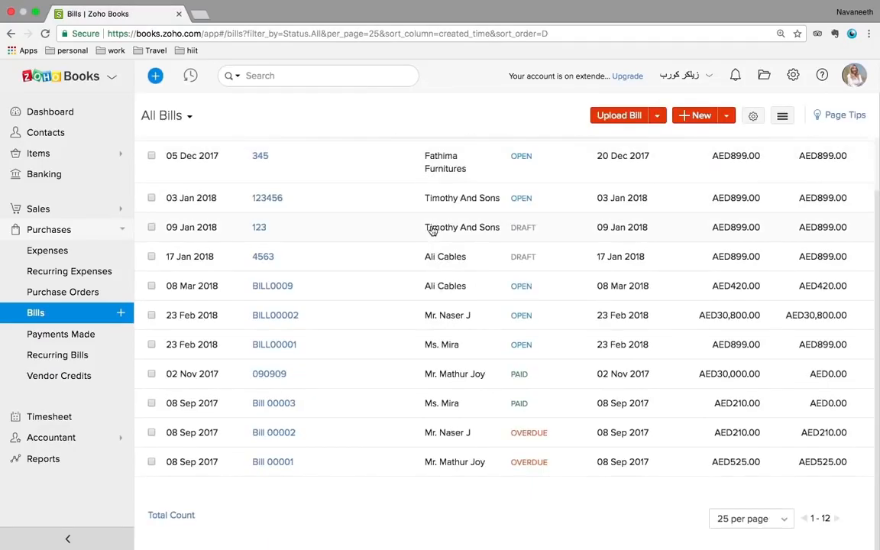
scroll(432, 231, up, 2)
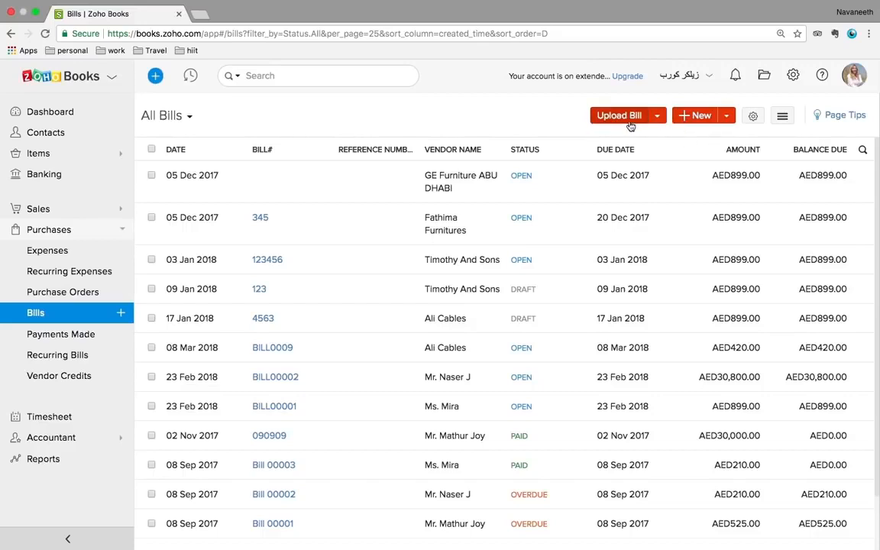
click(695, 119)
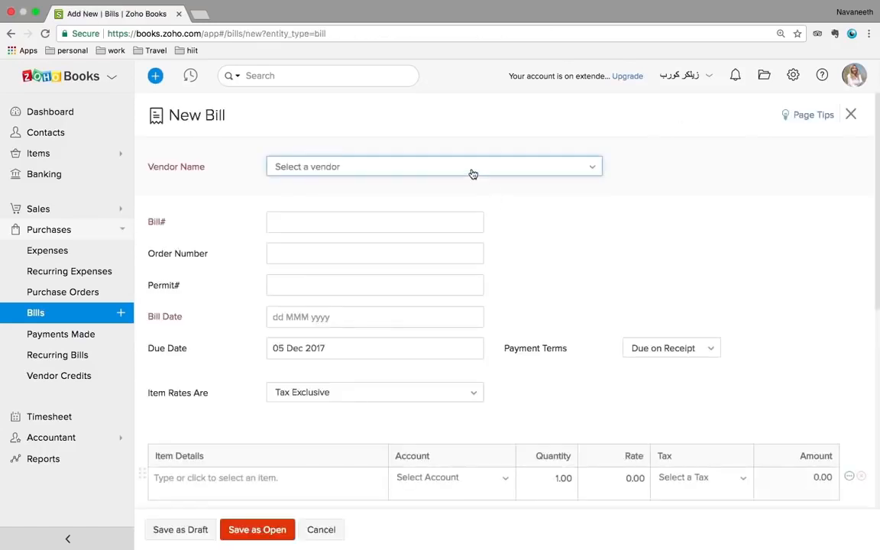
click(462, 174)
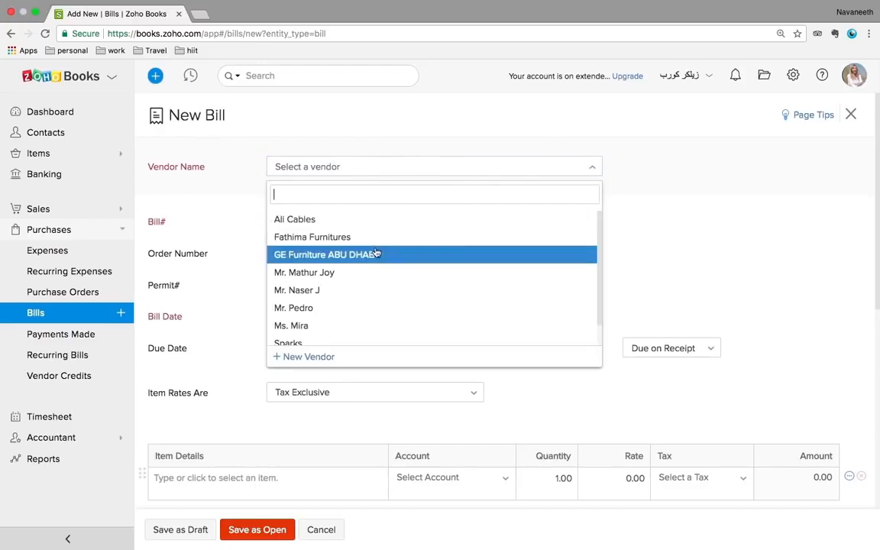
click(337, 243)
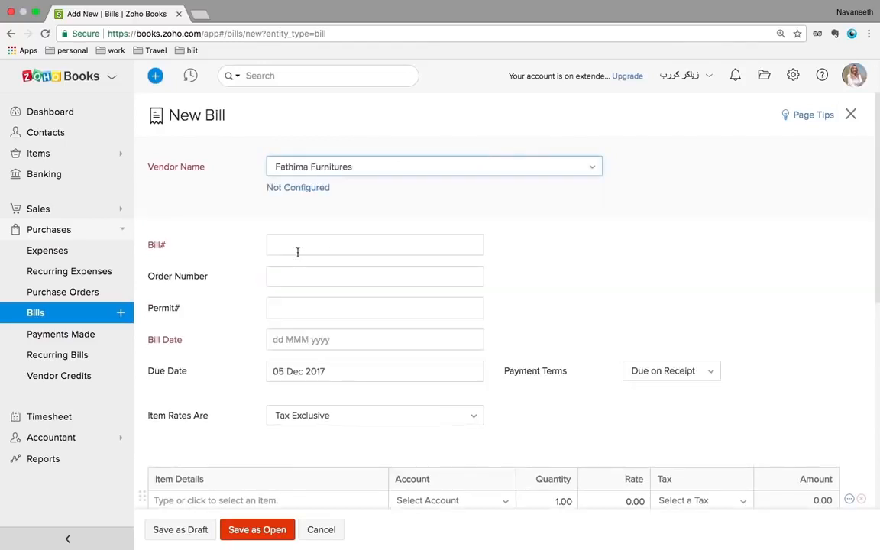
click(307, 274)
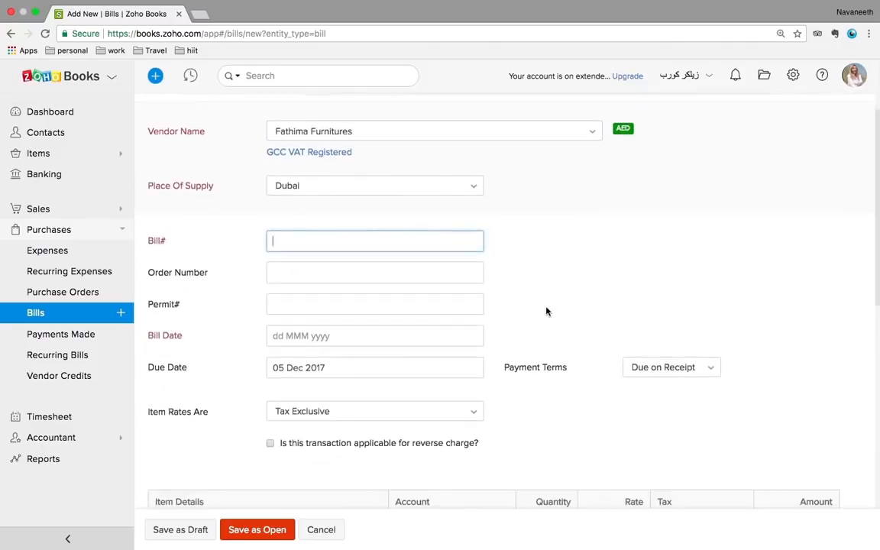
Discard the unsaved bill and open the Payments Made list
scroll(441, 332, down, 2)
scroll(440, 333, down, 2)
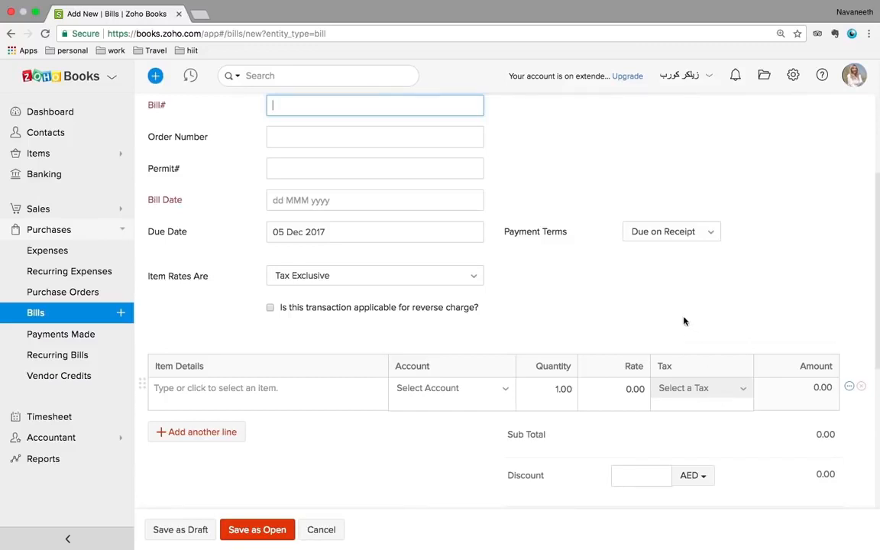
click(39, 336)
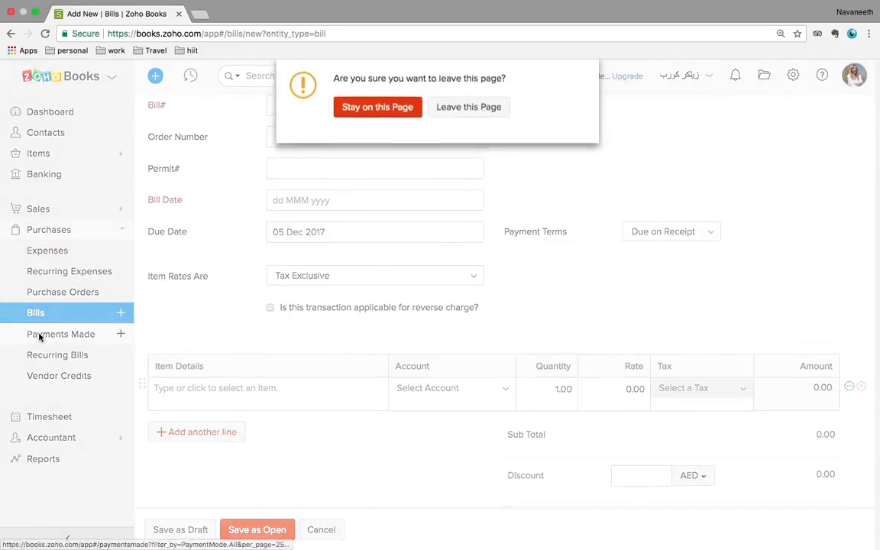
click(455, 109)
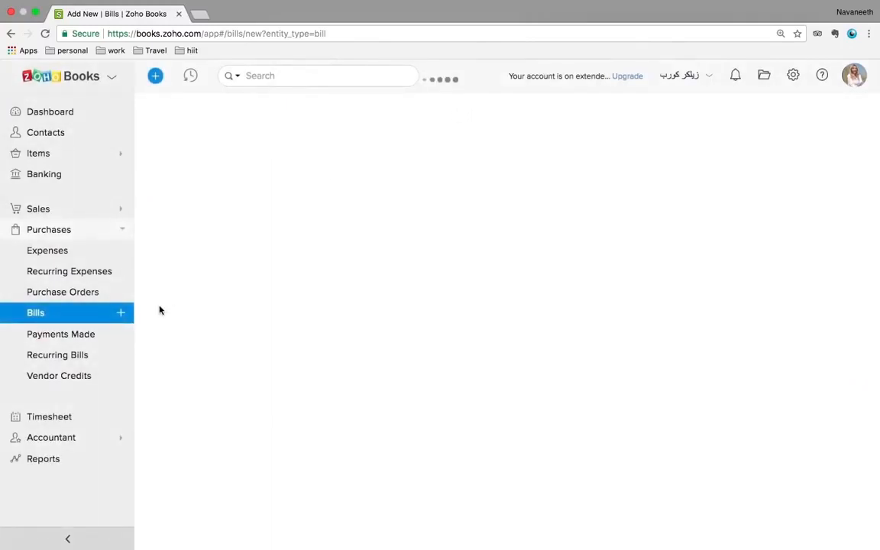
click(88, 336)
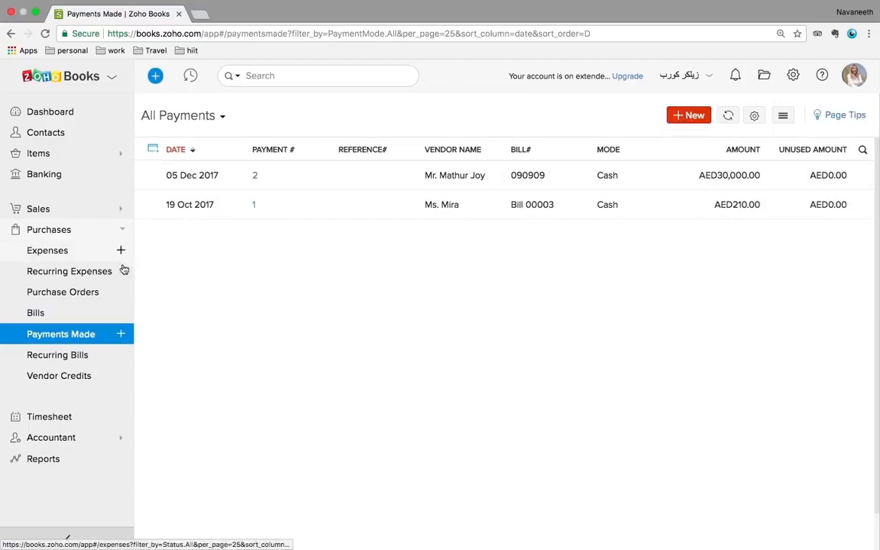
Review the GE Furniture ABU DHABI bill with AED899.00 due, then go to Recurring Bills
click(38, 313)
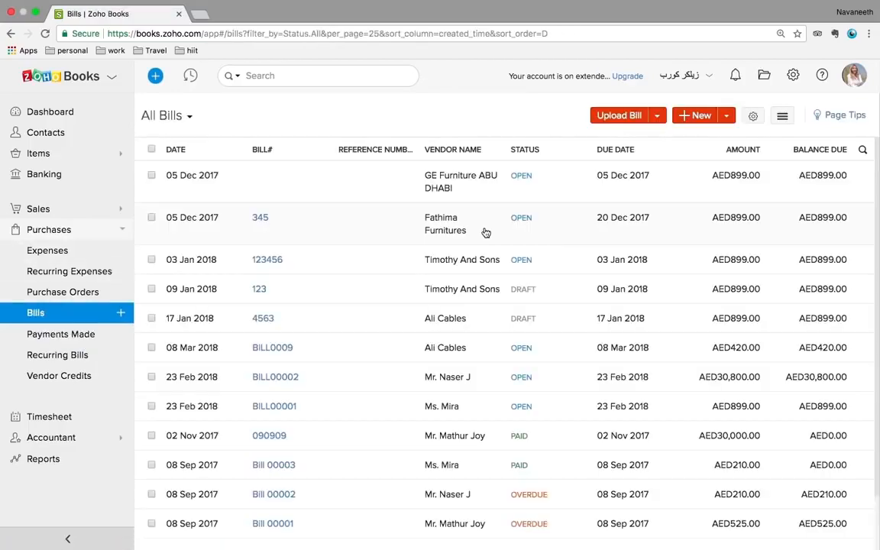
click(452, 190)
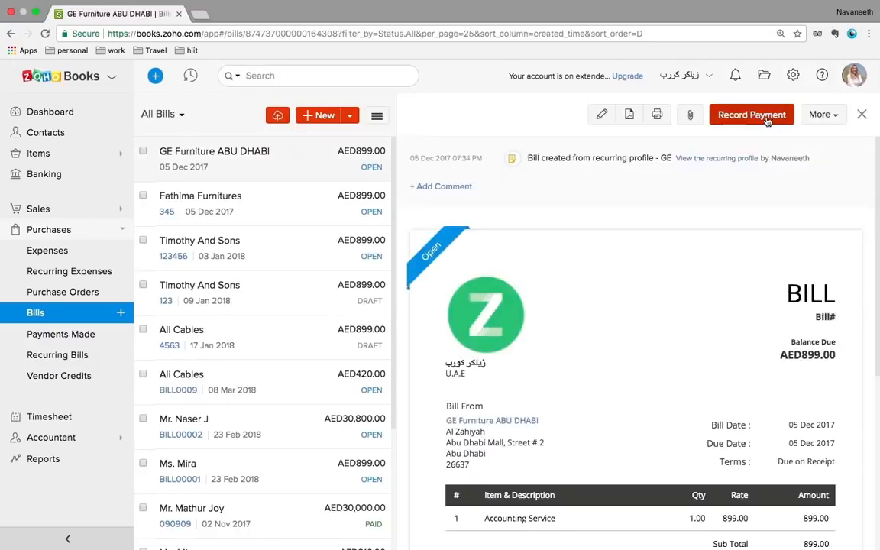
click(57, 356)
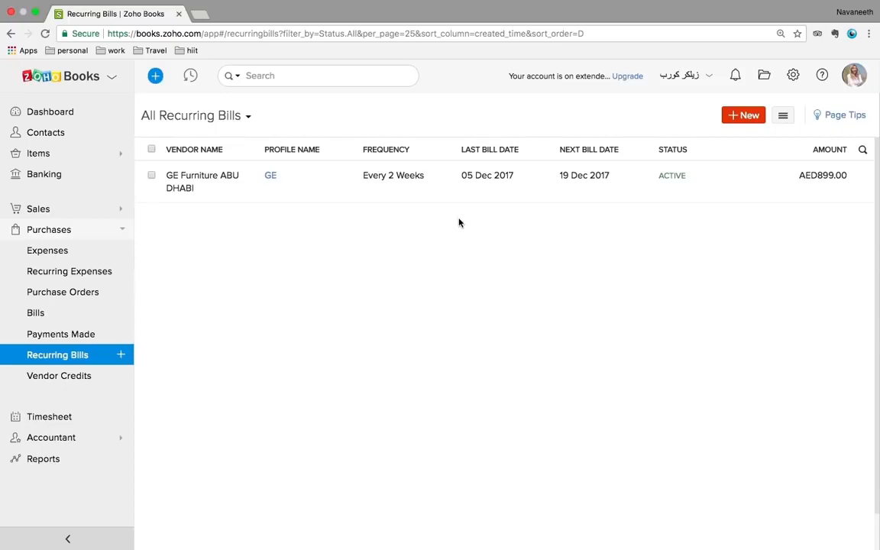
click(784, 119)
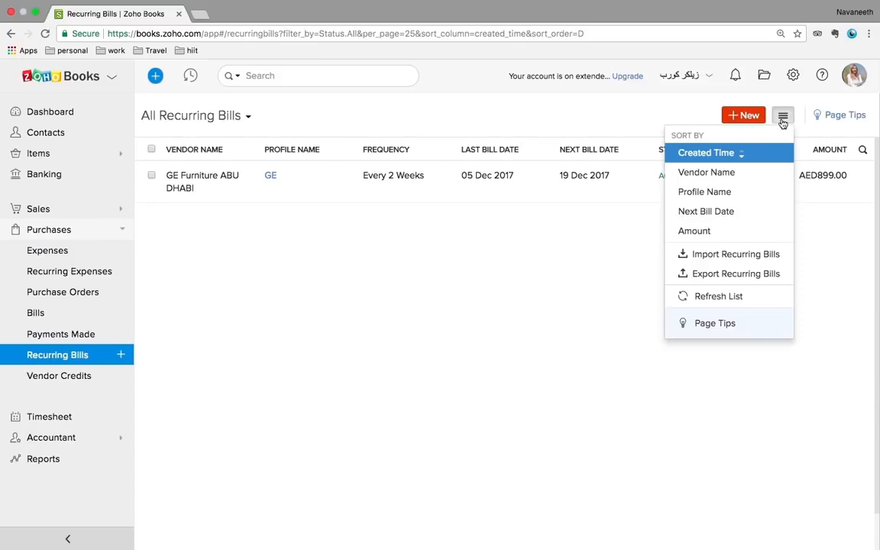
click(365, 296)
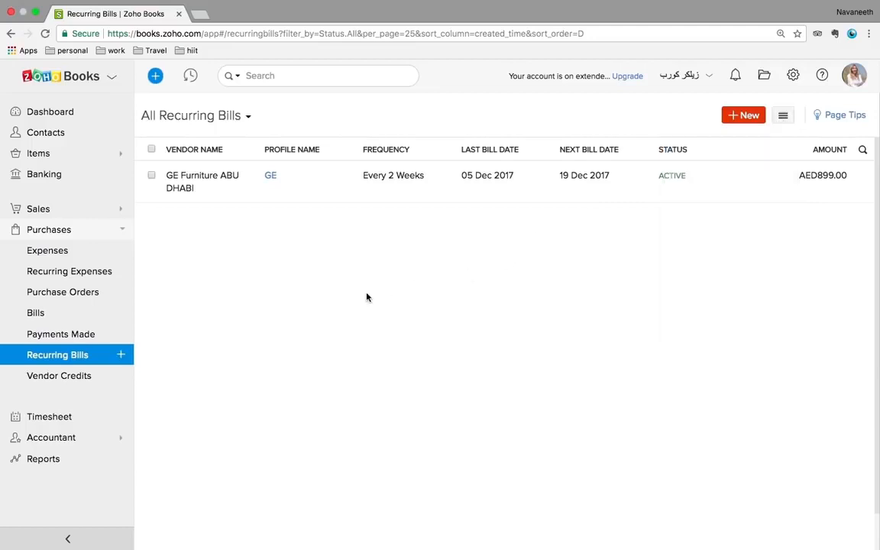
On All Bills, look at the sort/import options and the filter dropdown without changing anything
click(53, 316)
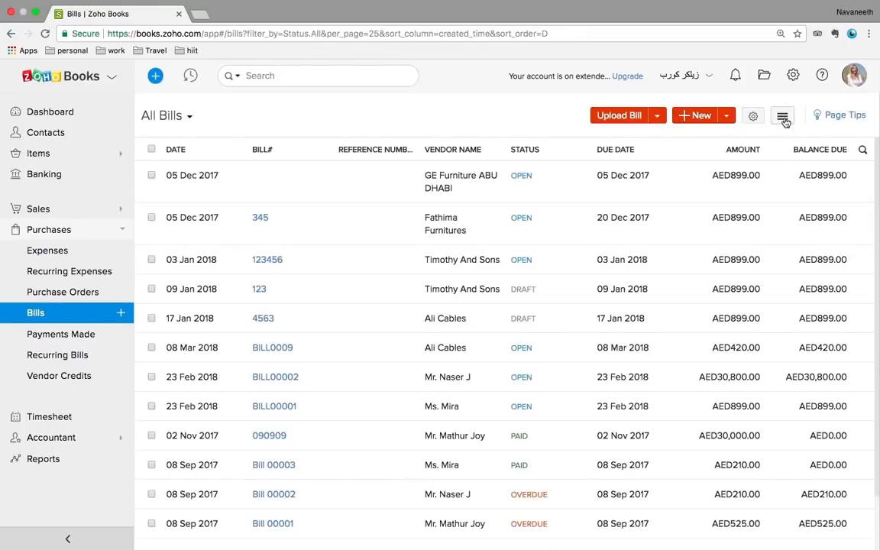
click(783, 119)
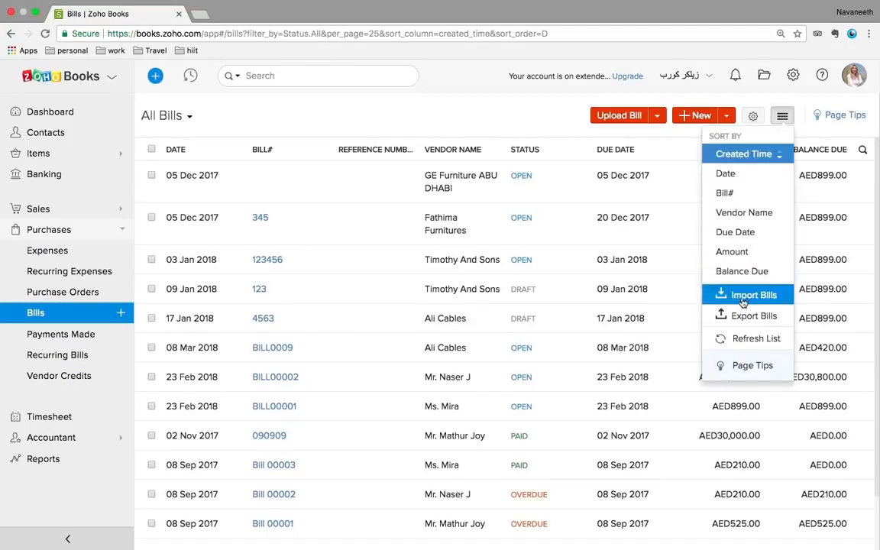
click(168, 116)
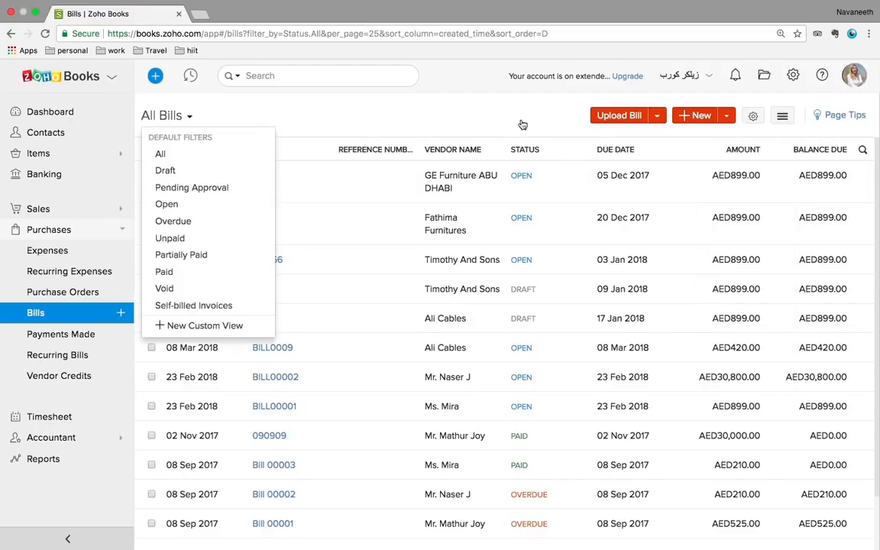
click(550, 106)
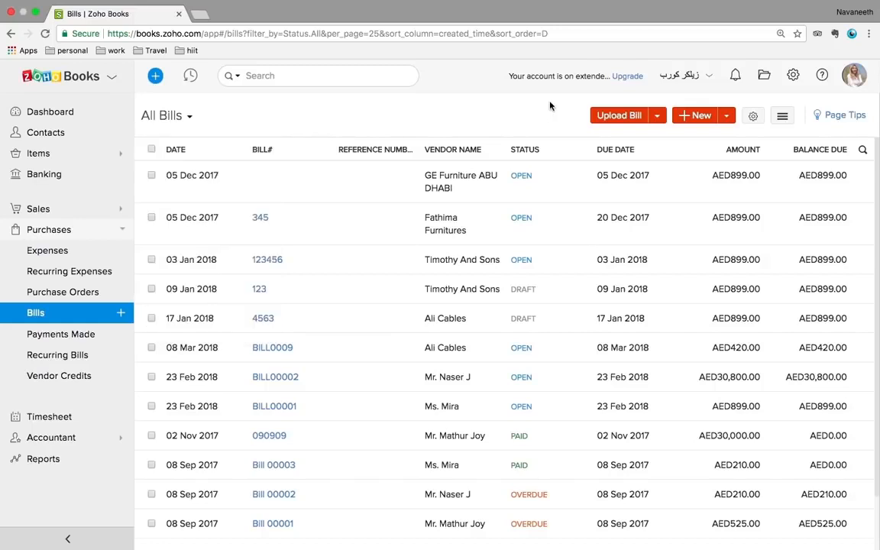
Open the vendor credits list and review vendor credit VC 00003
click(56, 379)
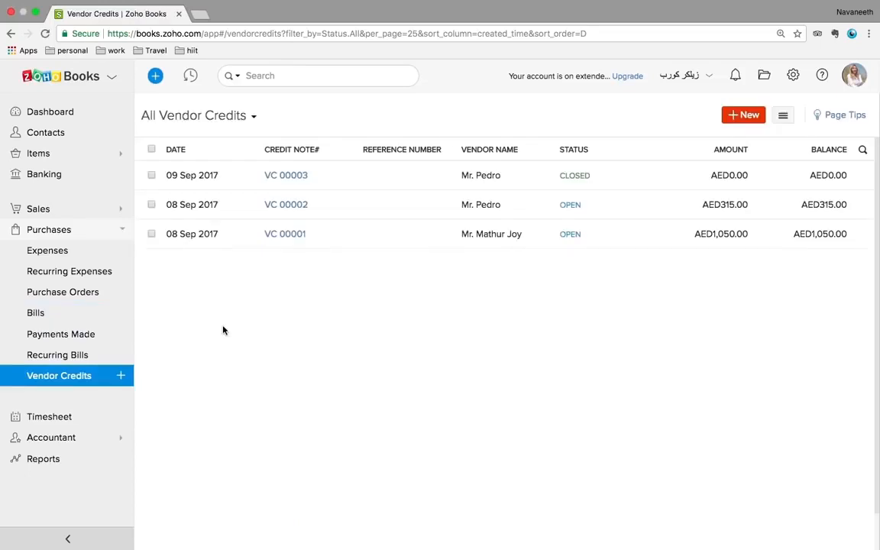
click(351, 165)
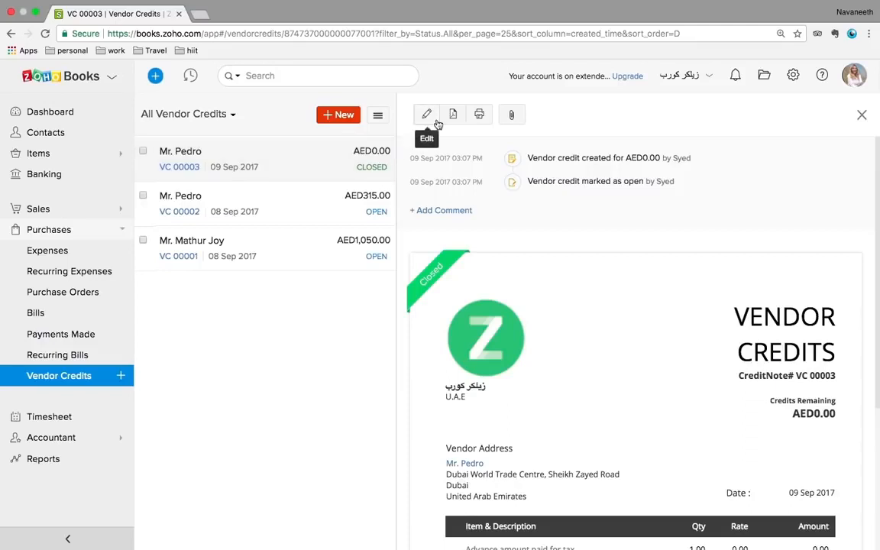
scroll(513, 245, down, 3)
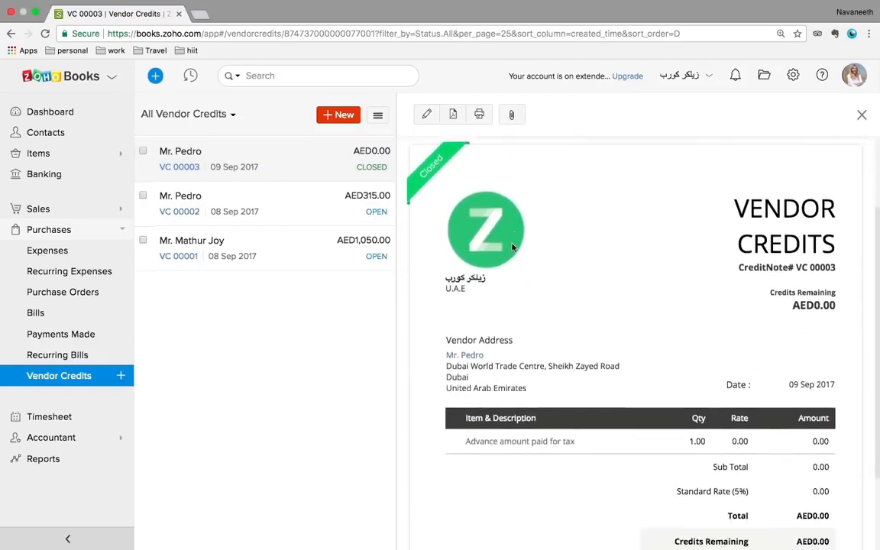
scroll(509, 257, up, 3)
Review vendor credit VC 00002, its customisation and refund/void/delete options, then open Timesheet Projects
click(271, 192)
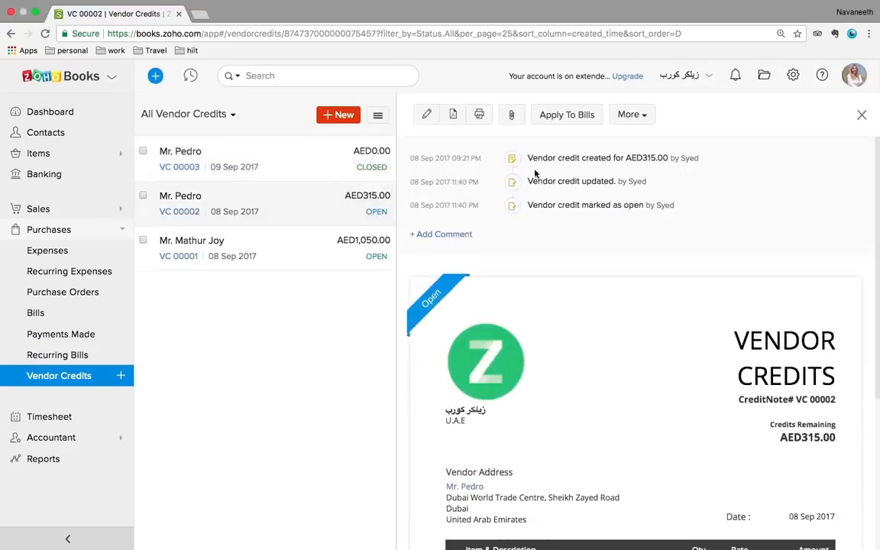
scroll(607, 288, down, 3)
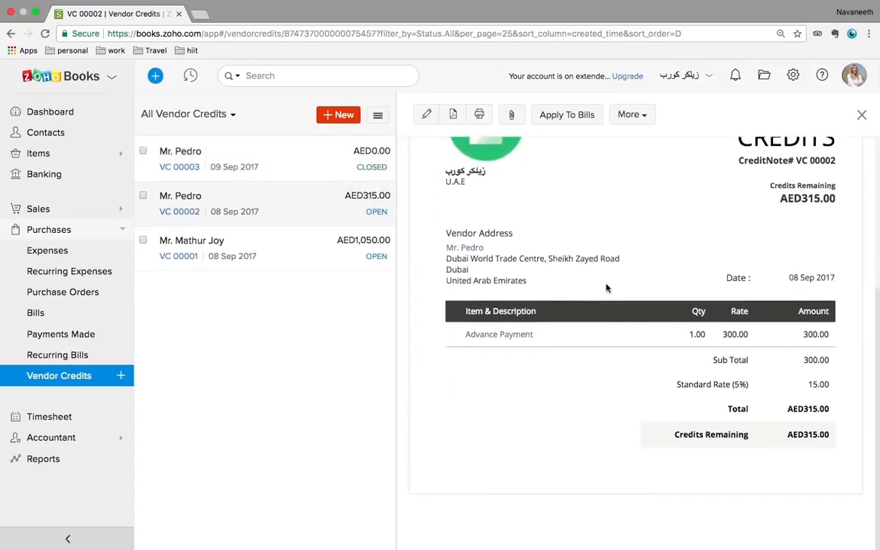
scroll(606, 288, up, 3)
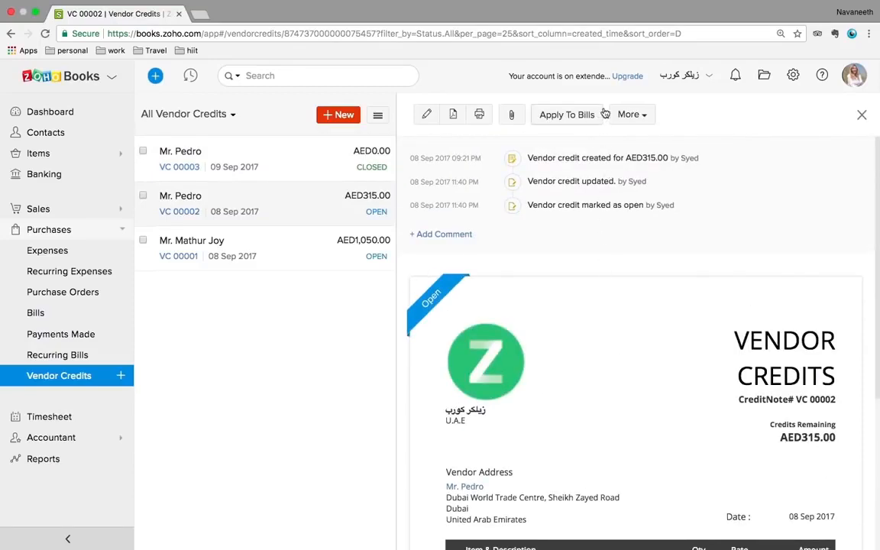
click(816, 294)
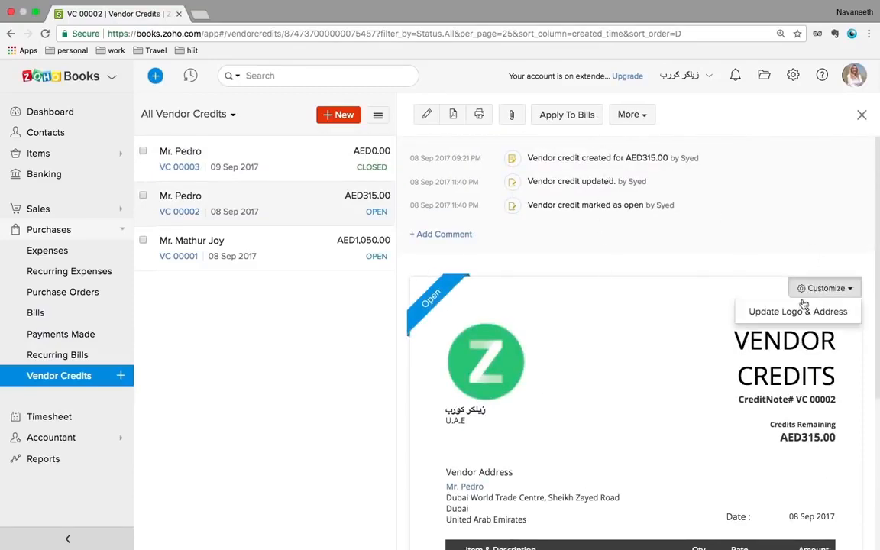
click(636, 115)
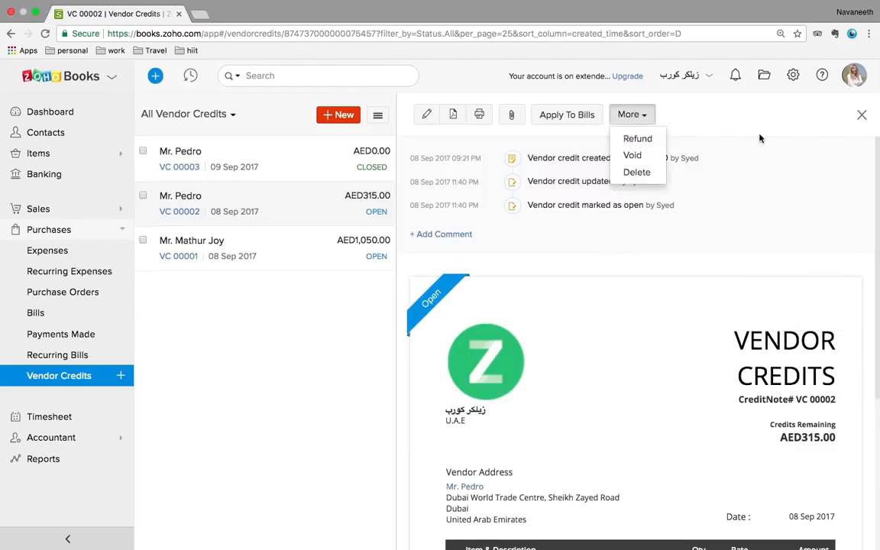
click(726, 123)
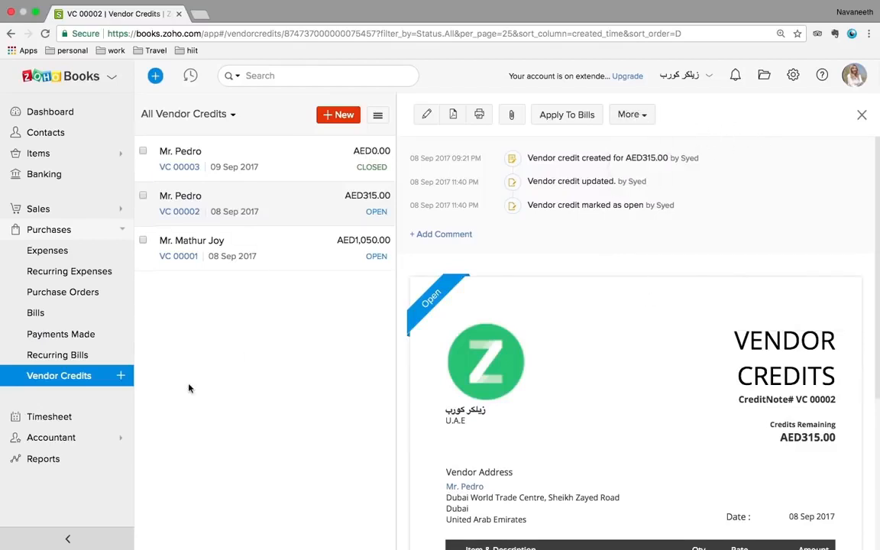
click(55, 417)
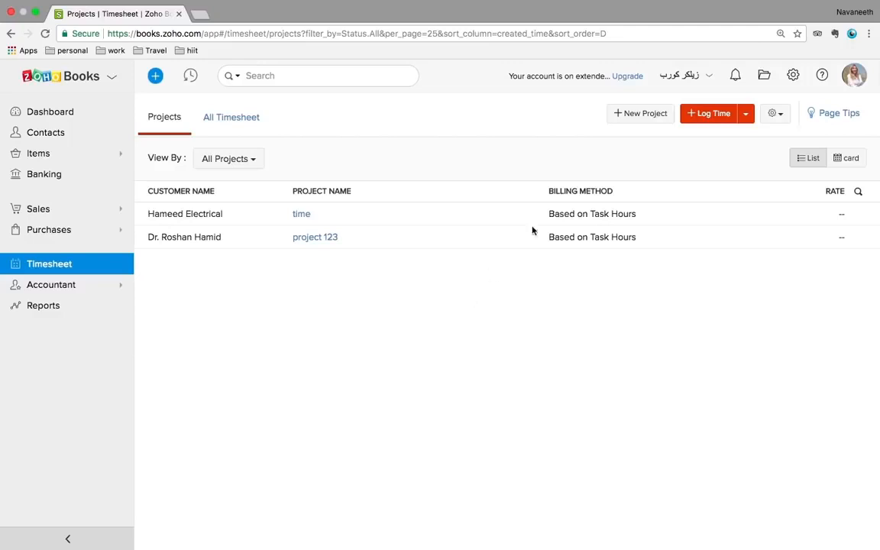
Create project 'sample' for Globex Corporation billed Based on Task Hours, and begin the task's hourly rate
click(639, 116)
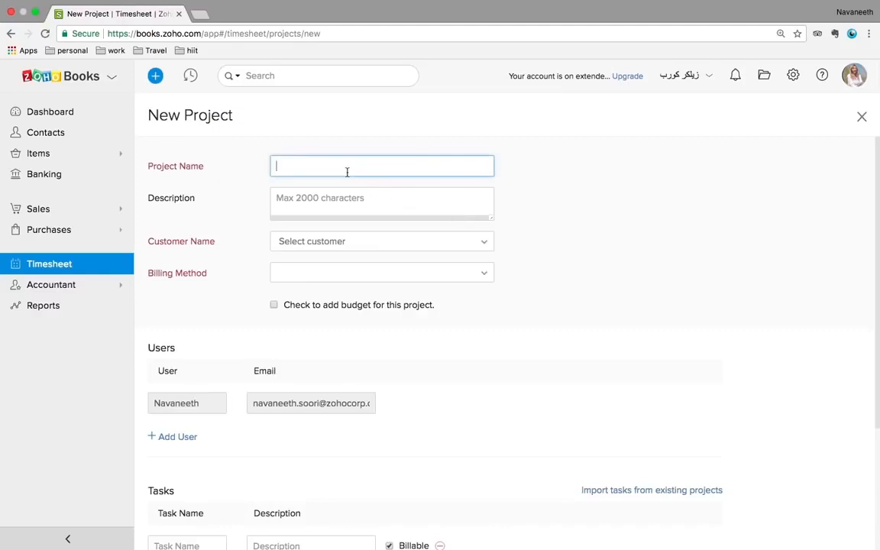
text(sample)
click(339, 248)
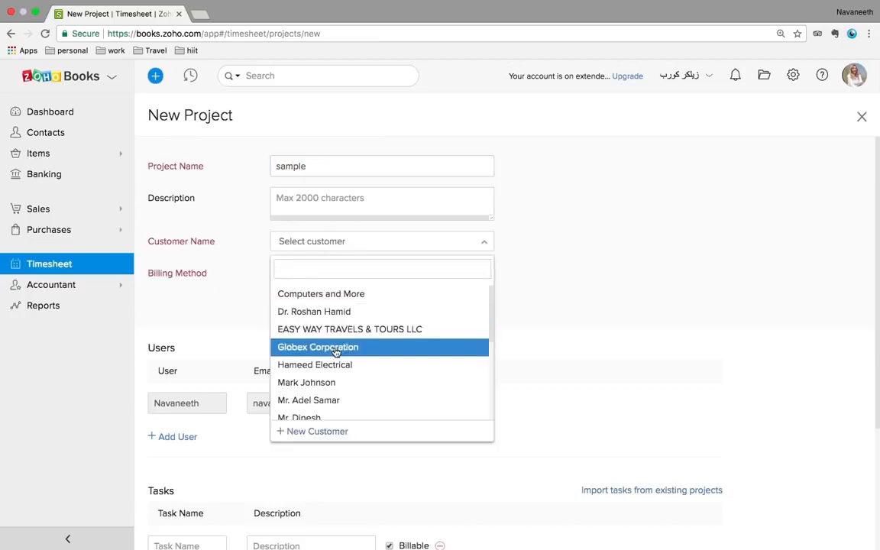
click(338, 348)
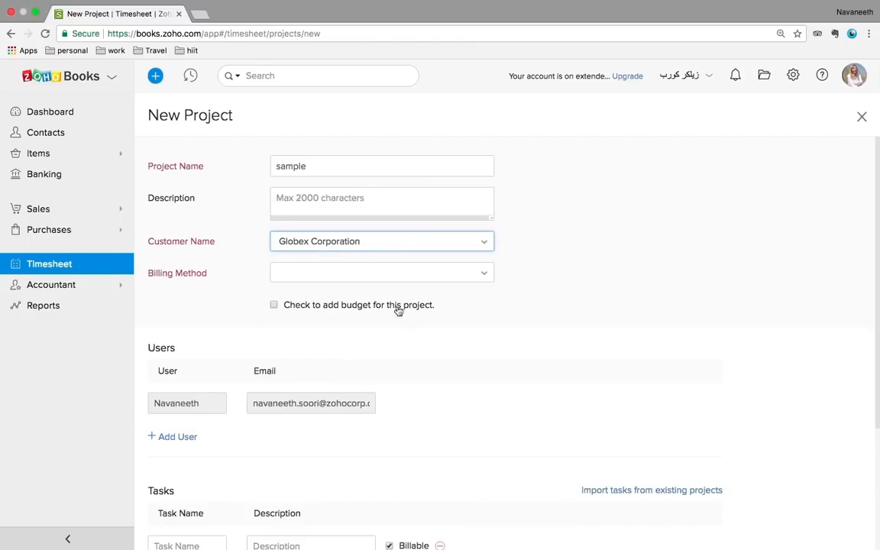
click(369, 278)
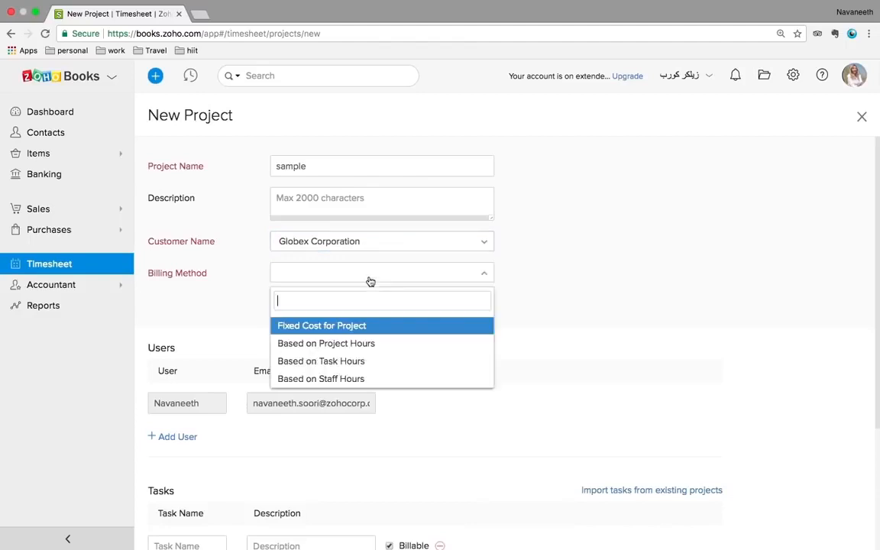
click(324, 360)
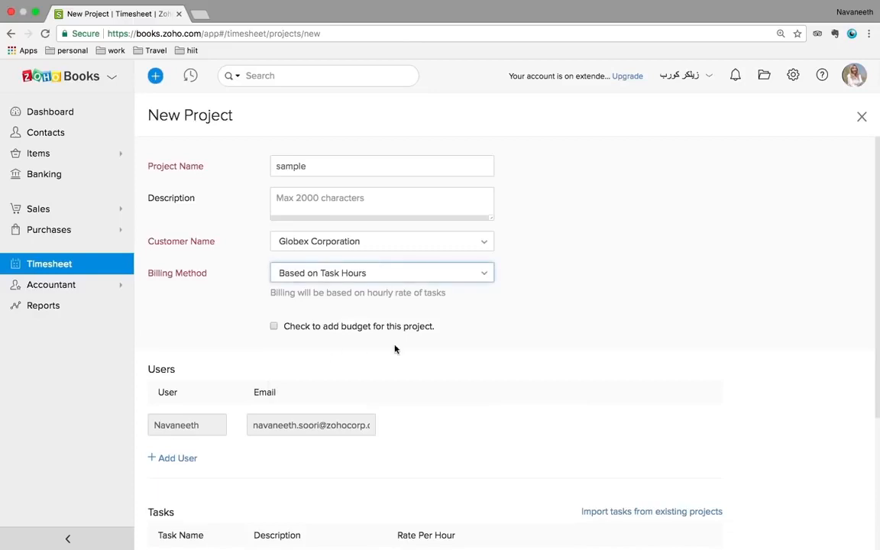
scroll(462, 347, down, 5)
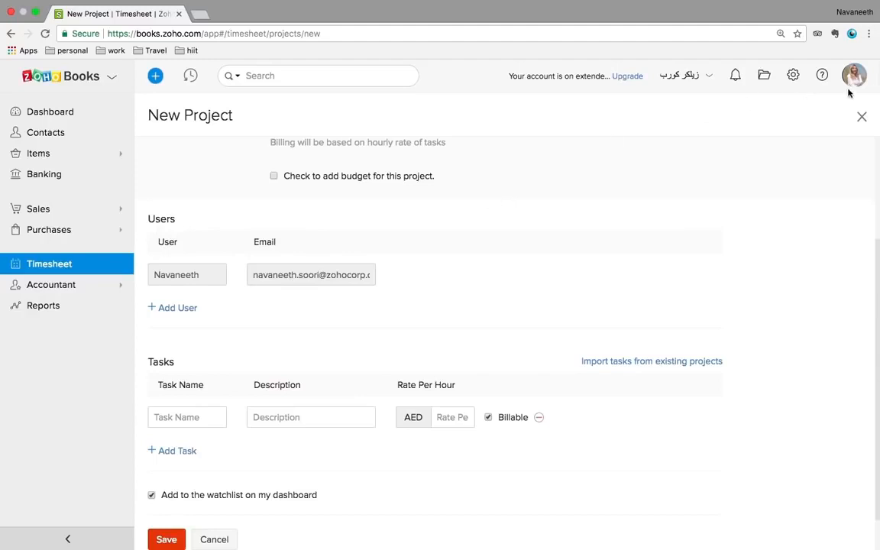
scroll(387, 360, down, 2)
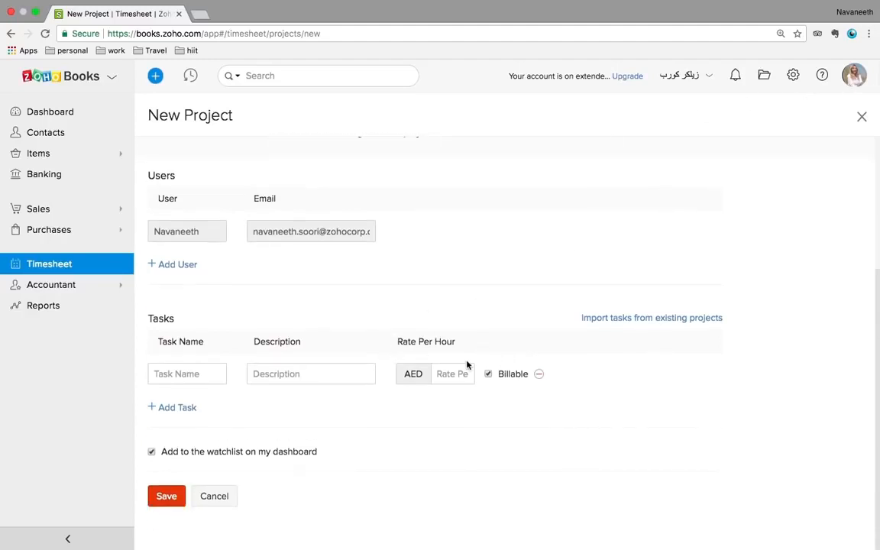
click(451, 375)
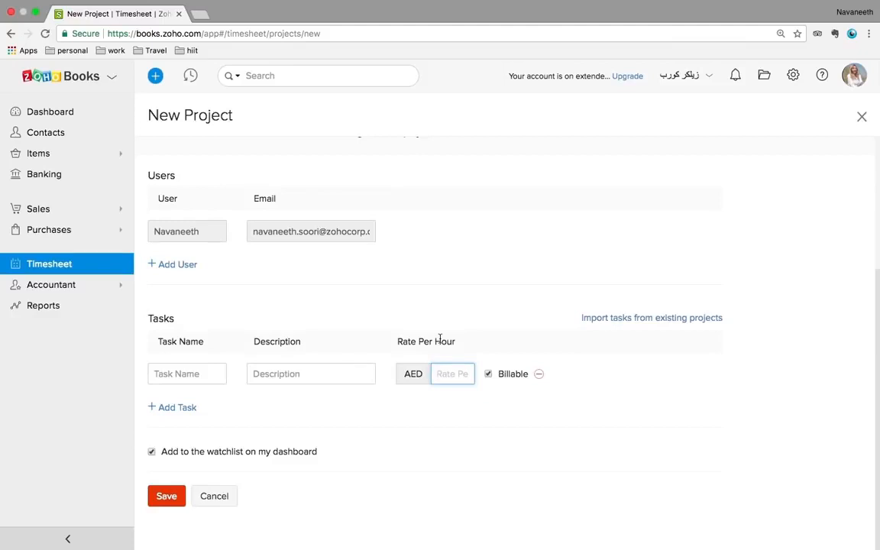
Leave the unsaved project and scroll through the Dashboard widgets
click(50, 119)
scroll(413, 299, down, 5)
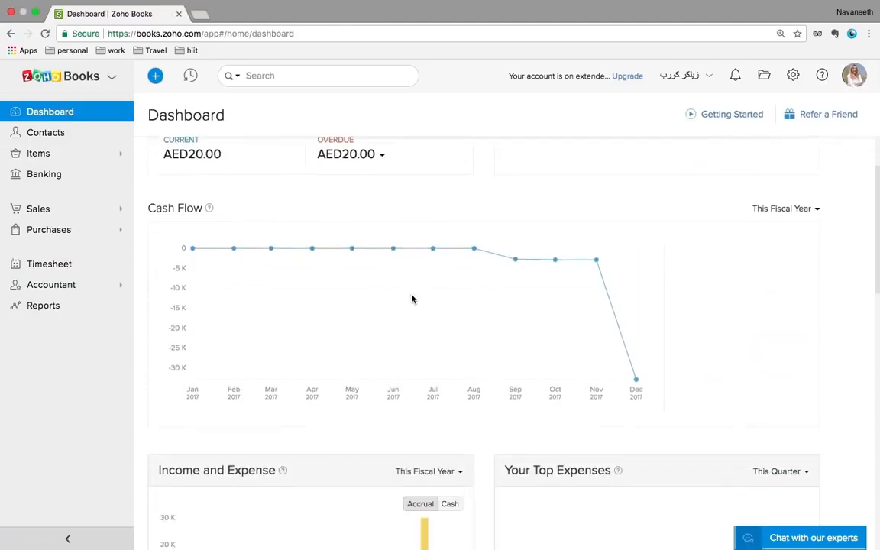
scroll(412, 298, down, 6)
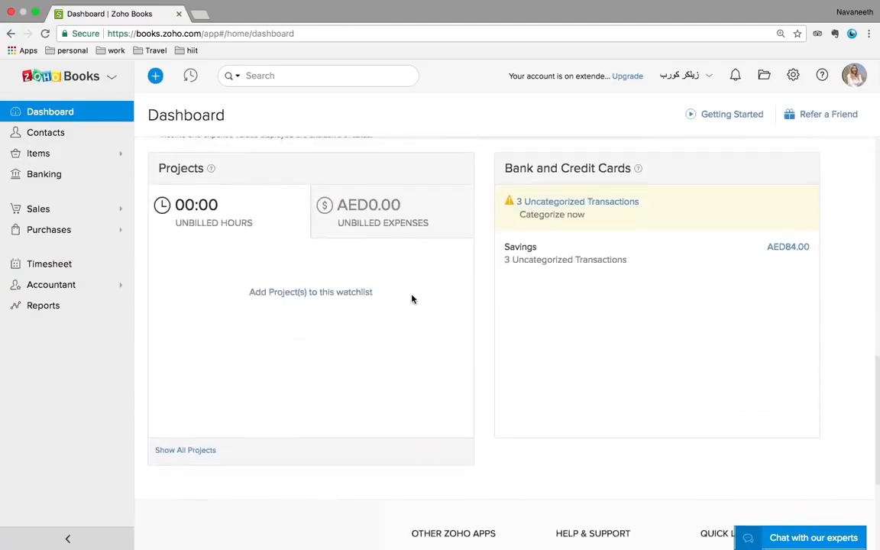
scroll(411, 299, down, 2)
scroll(411, 299, up, 2)
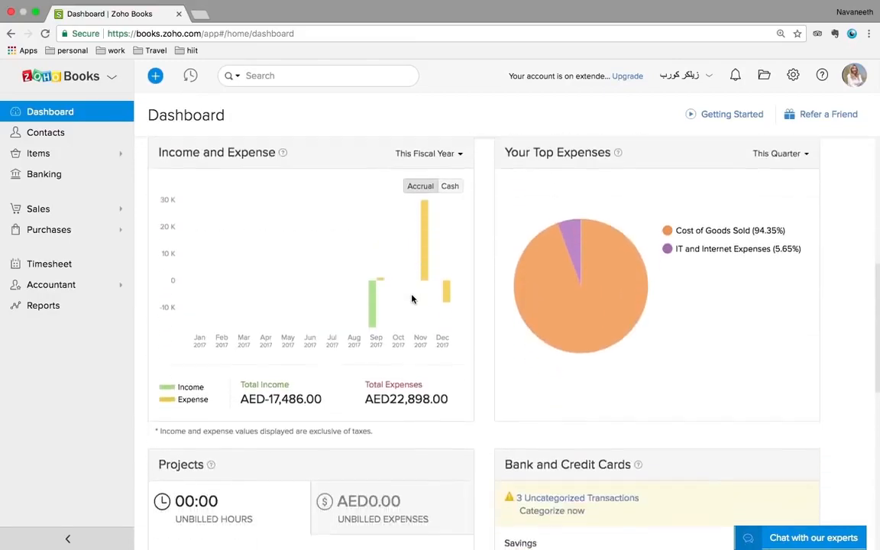
scroll(411, 299, up, 4)
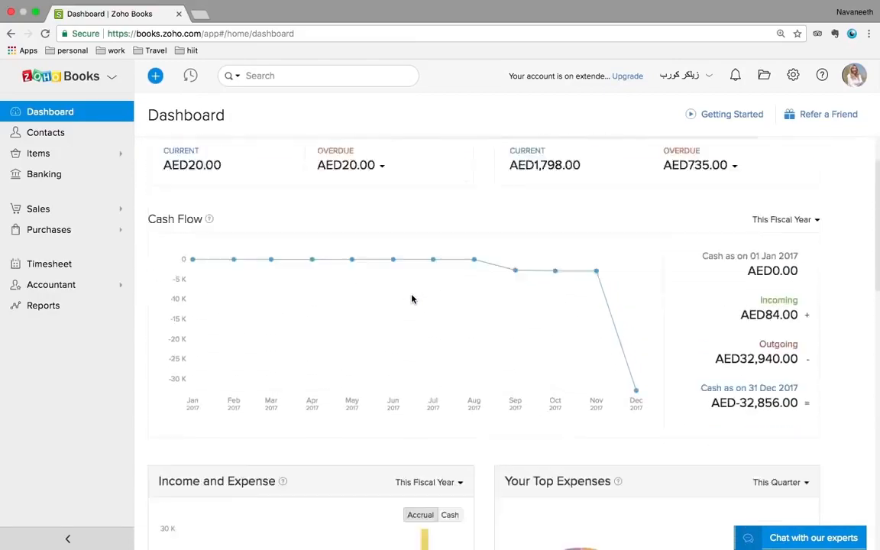
Check the three uncategorized bank transactions, then return to the Dashboard
scroll(412, 298, down, 8)
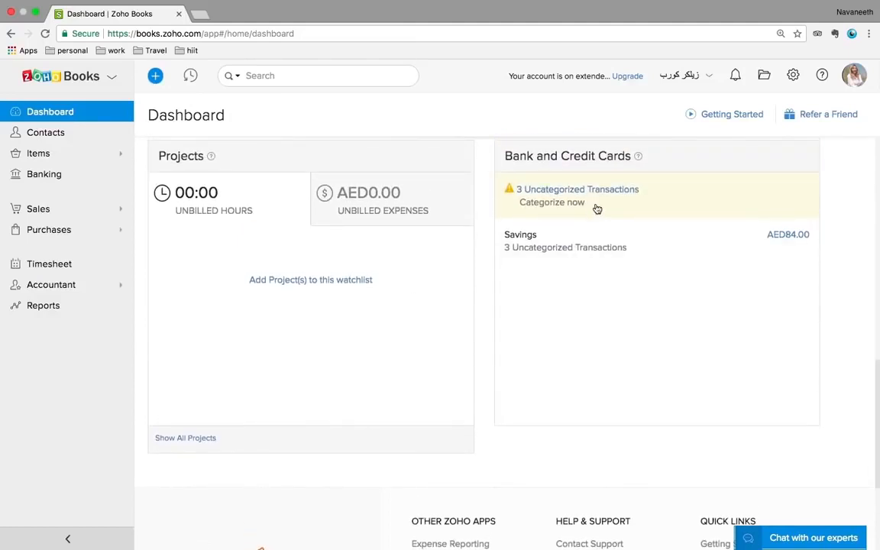
click(531, 201)
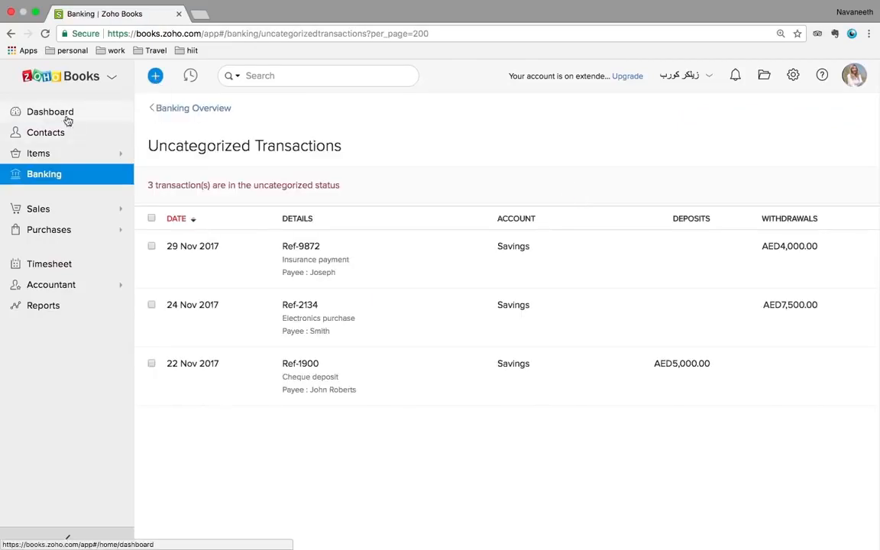
click(10, 34)
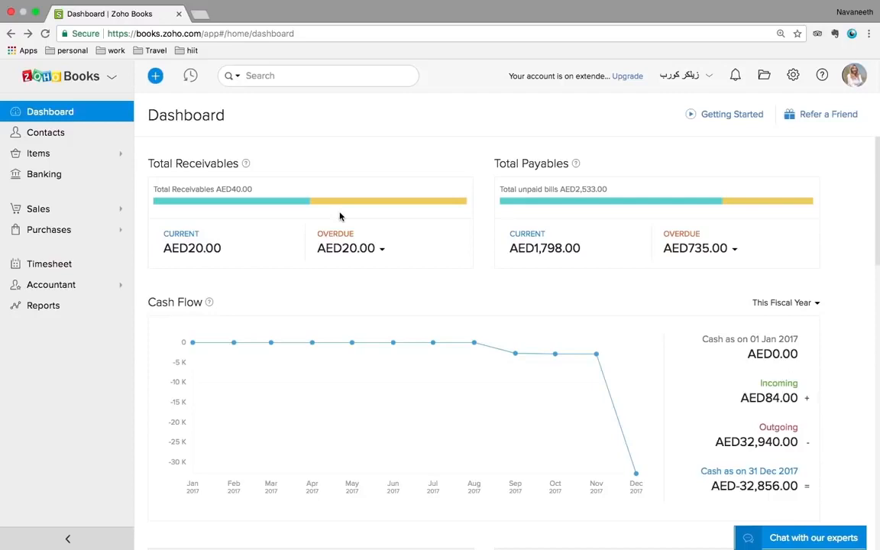
Open the Balance Sheet report under Business Overview in Reports
click(53, 309)
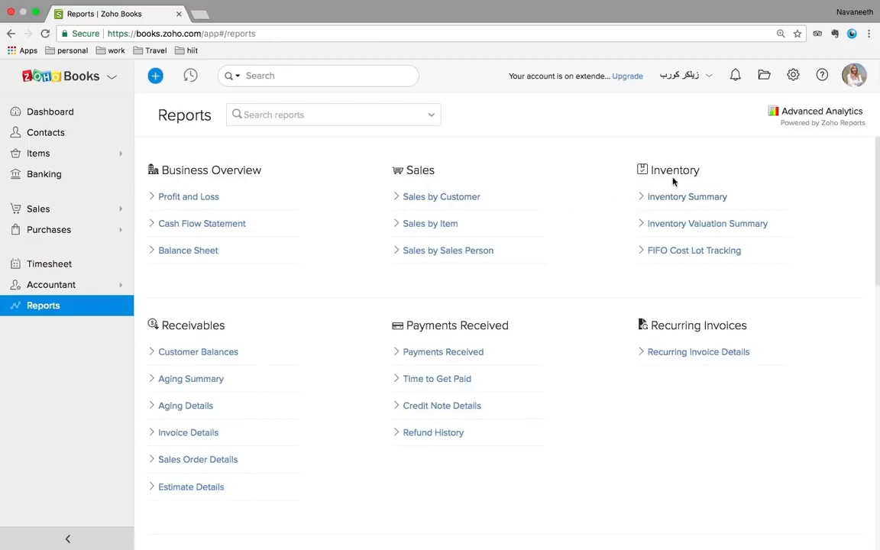
scroll(564, 359, down, 5)
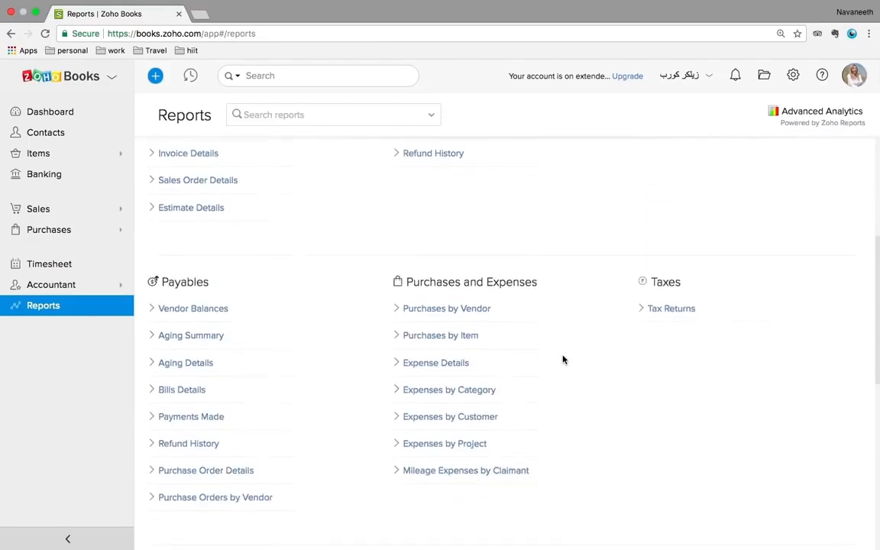
scroll(564, 359, up, 5)
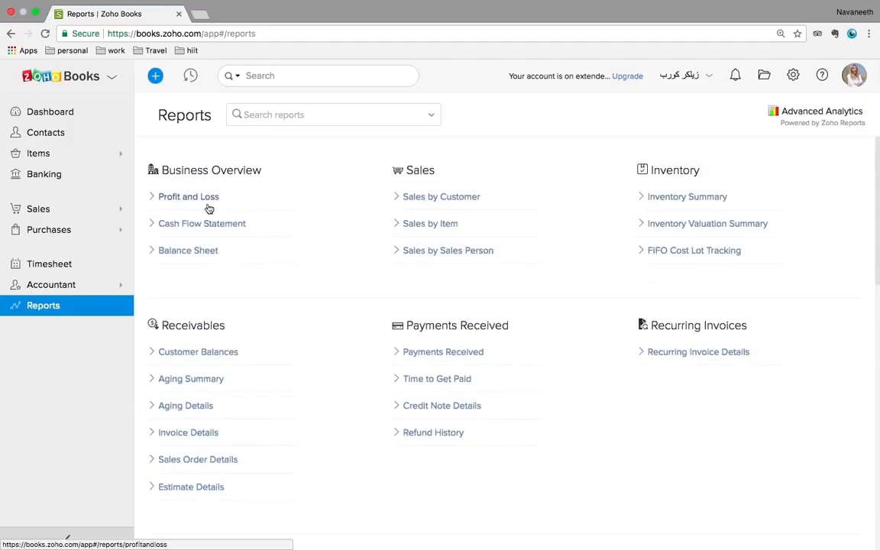
click(193, 250)
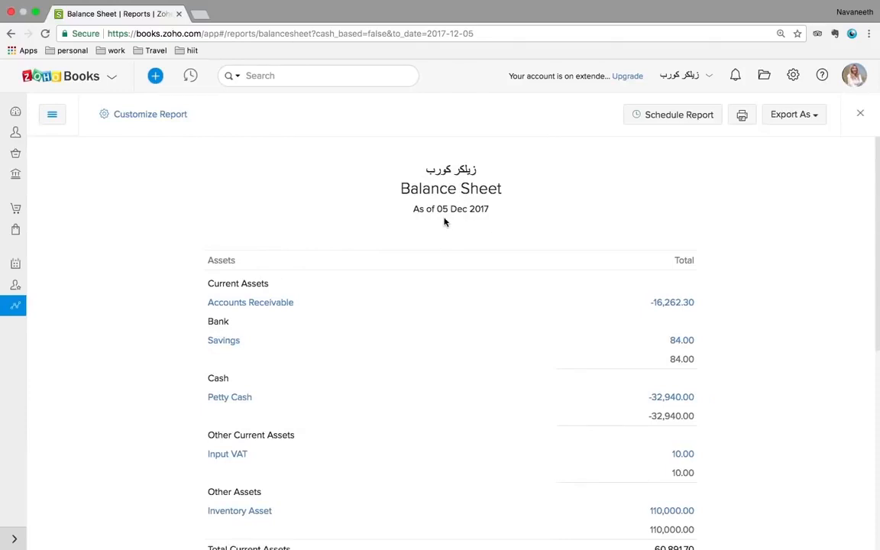
Rerun the Balance Sheet for This Quarter, as of 31 Dec 2017, and view the export formats
click(167, 116)
click(248, 183)
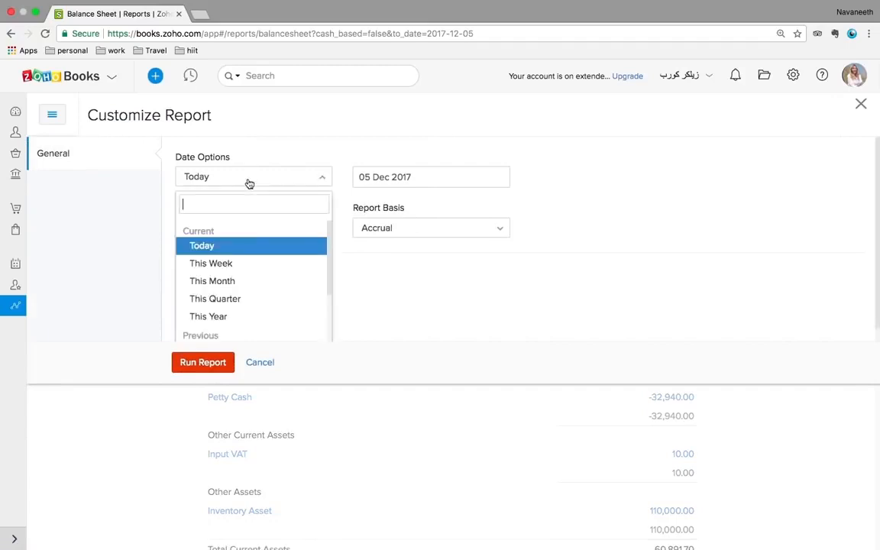
click(241, 299)
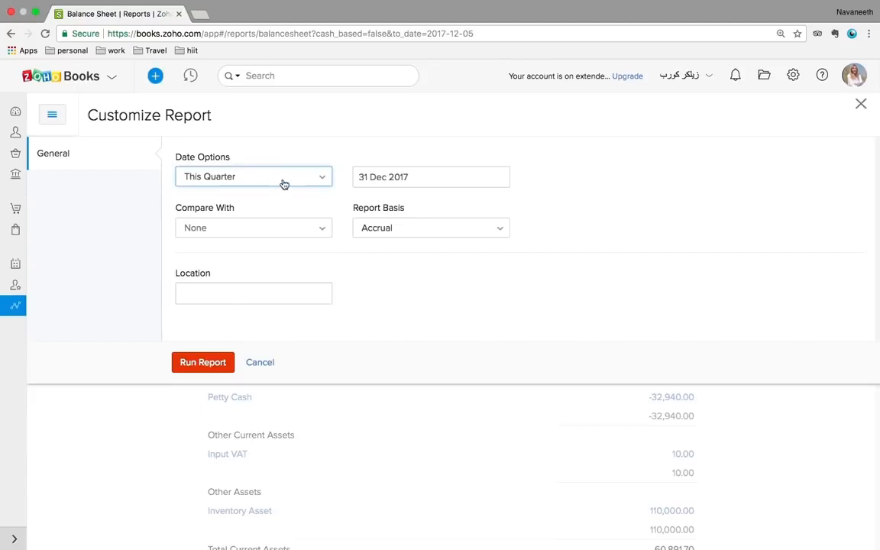
click(202, 363)
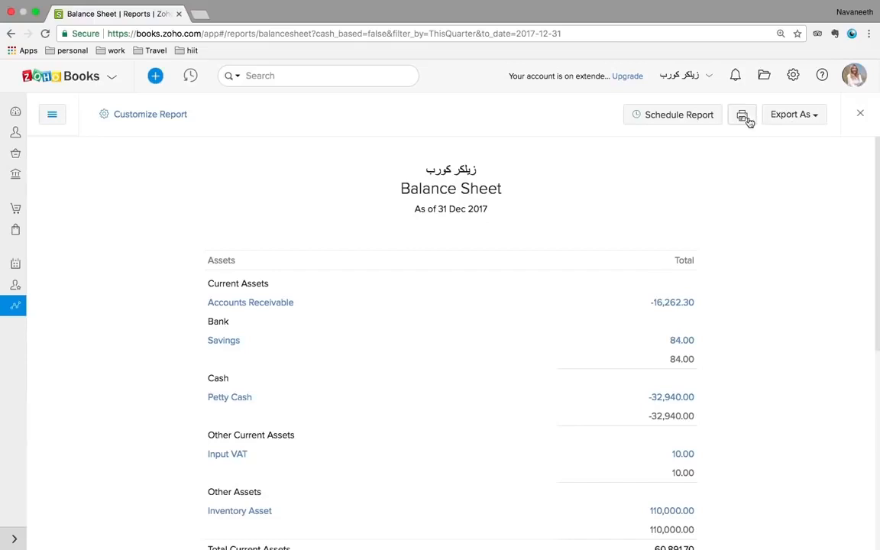
click(788, 116)
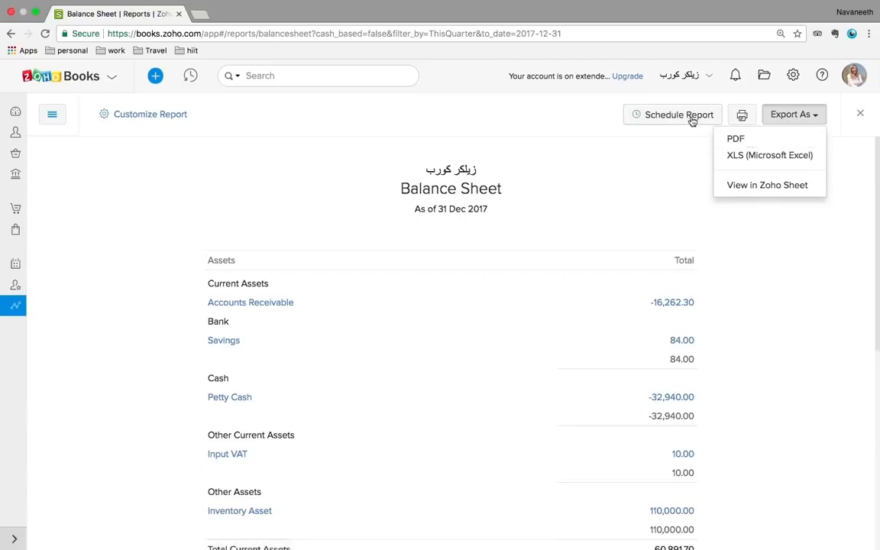
Preview a Weekly report schedule without saving, then go back to the 05 Dec 2017 Balance Sheet
click(661, 149)
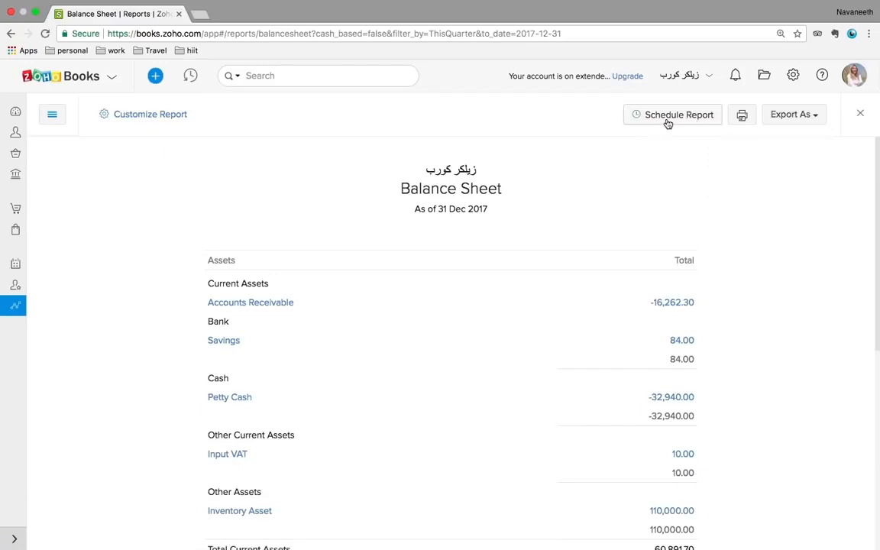
click(666, 121)
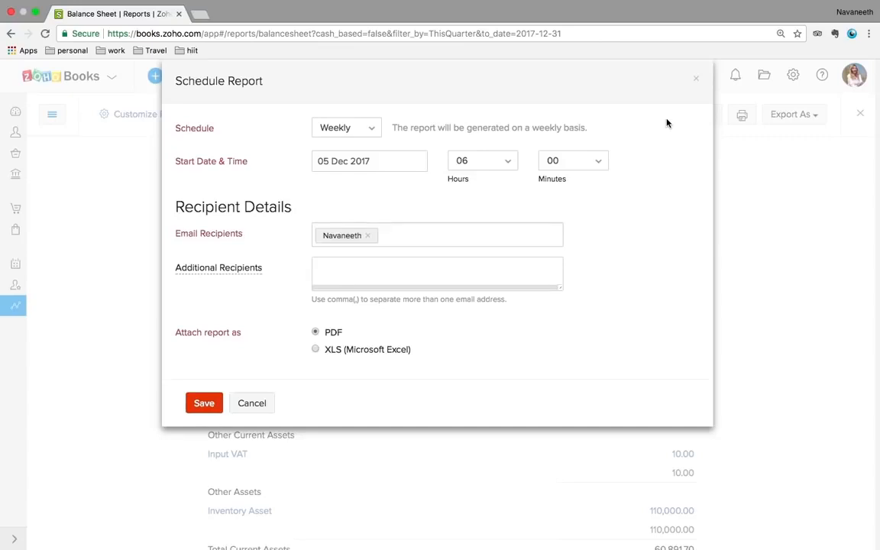
click(371, 135)
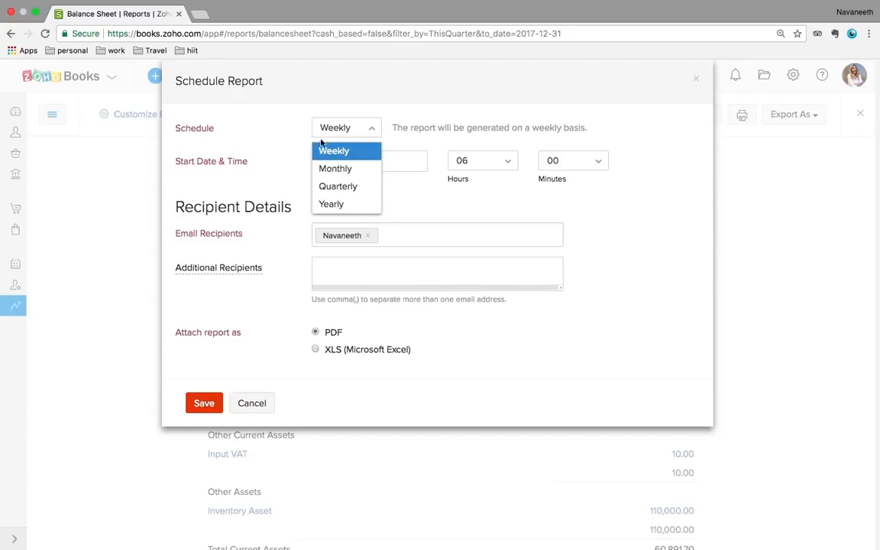
click(276, 171)
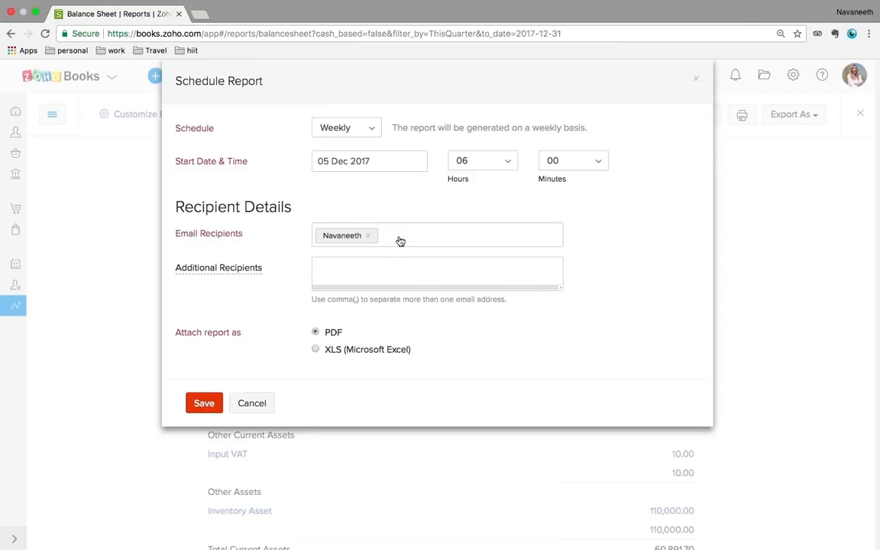
click(254, 403)
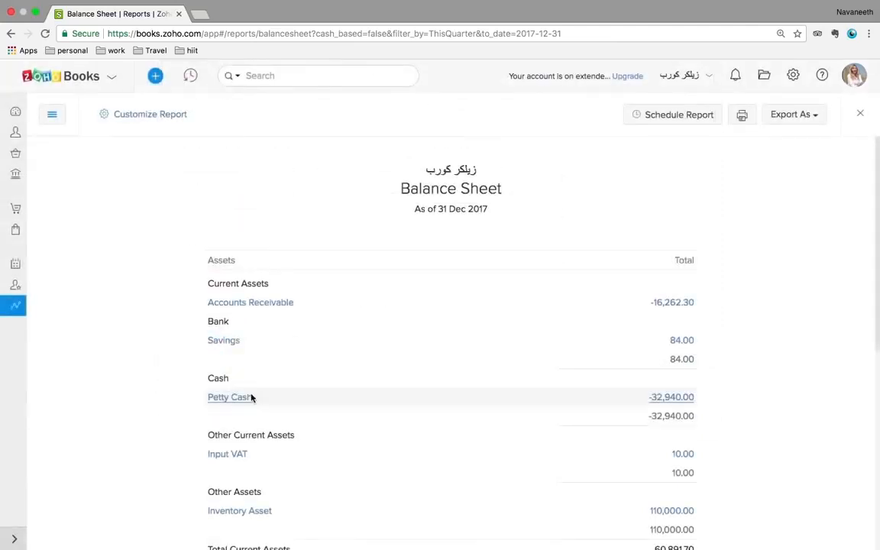
click(11, 34)
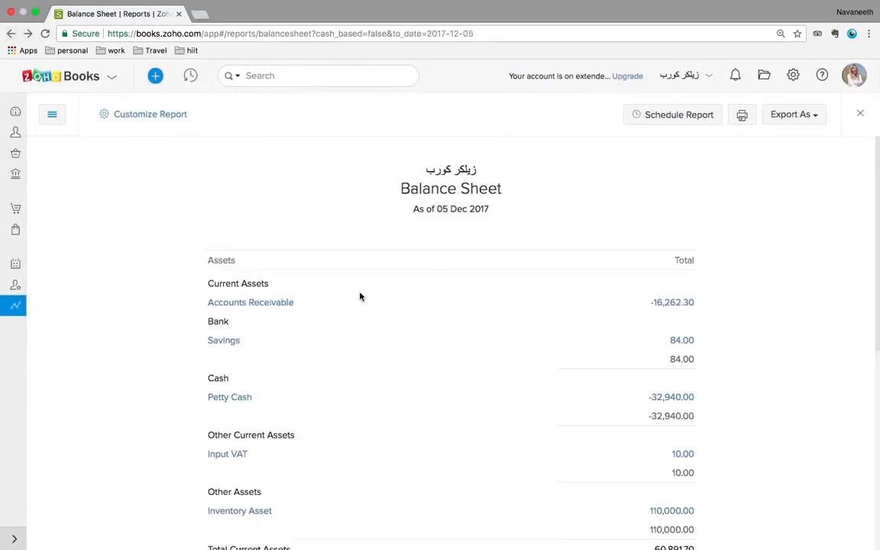
Return to the Reports list and open Tax Returns from the Taxes section
click(12, 34)
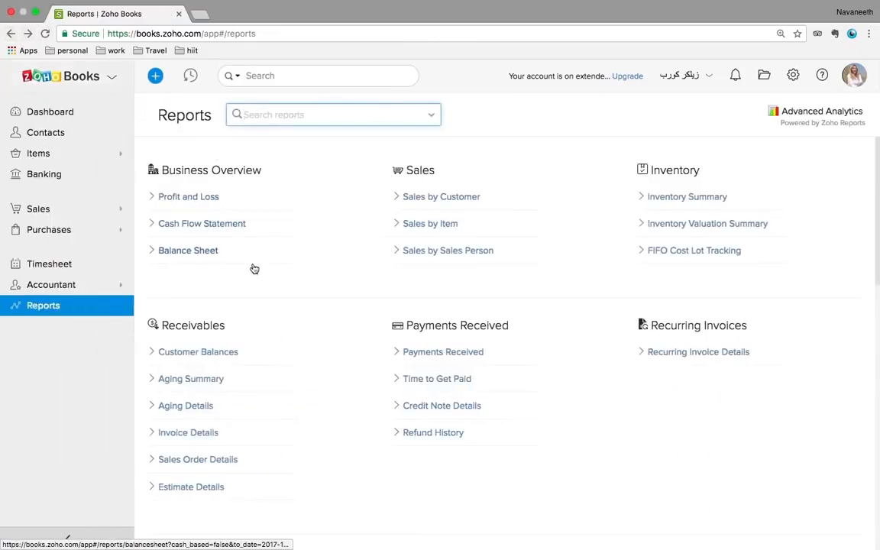
scroll(600, 370, down, 5)
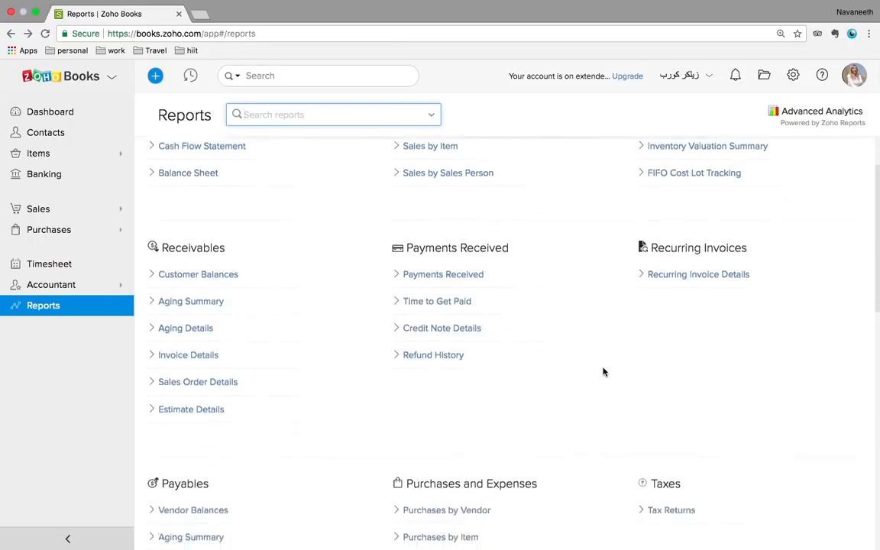
scroll(373, 389, down, 4)
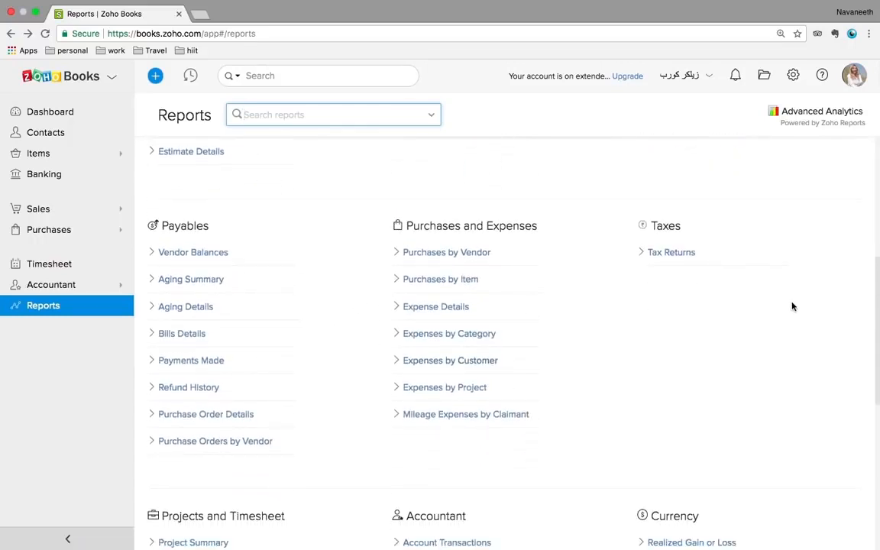
scroll(792, 306, up, 1)
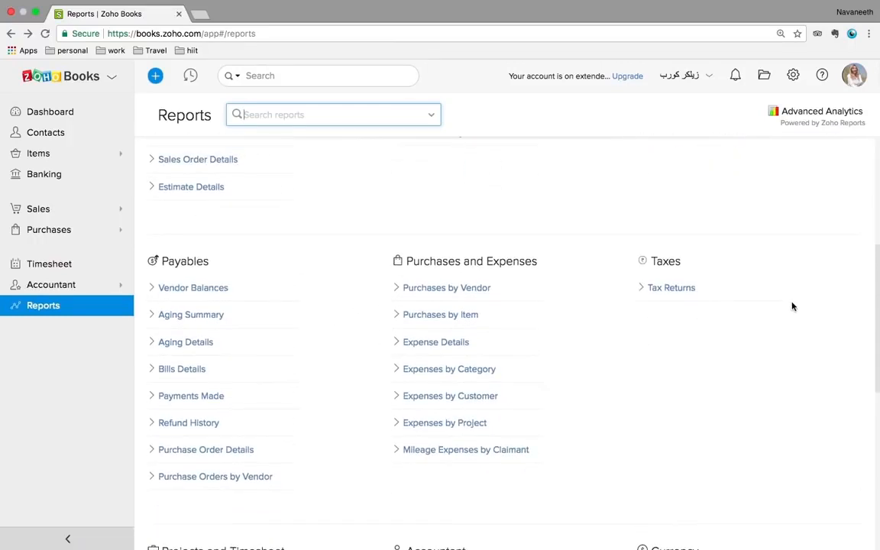
click(672, 290)
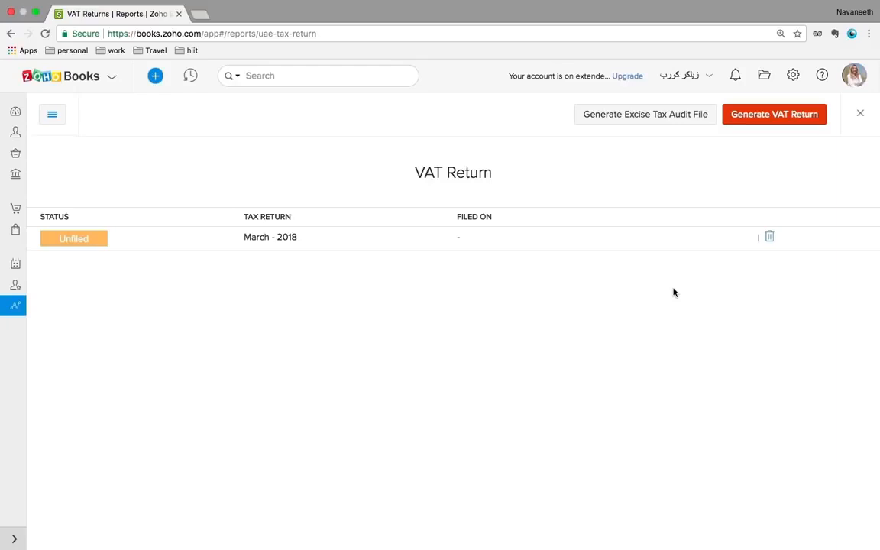
Open the unfiled March - 2018 VAT return and scroll down to its Net VAT due
click(103, 244)
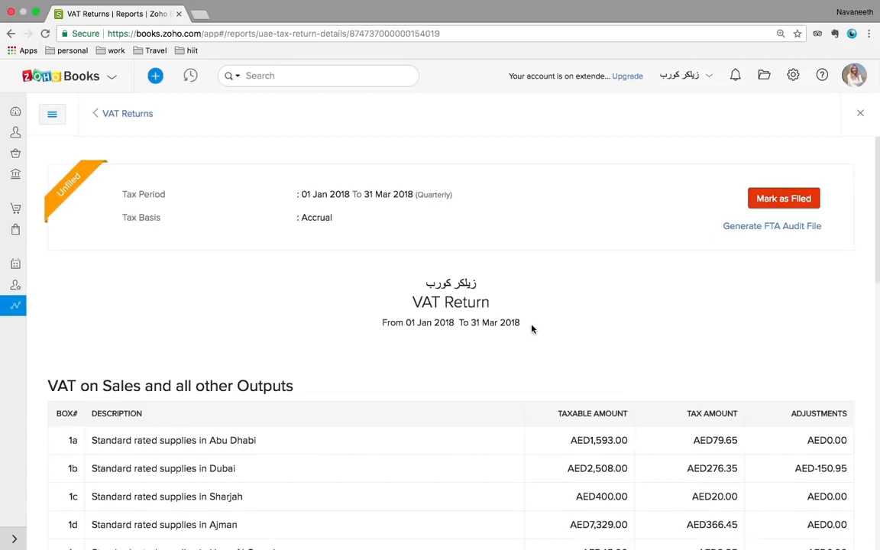
scroll(532, 328, down, 10)
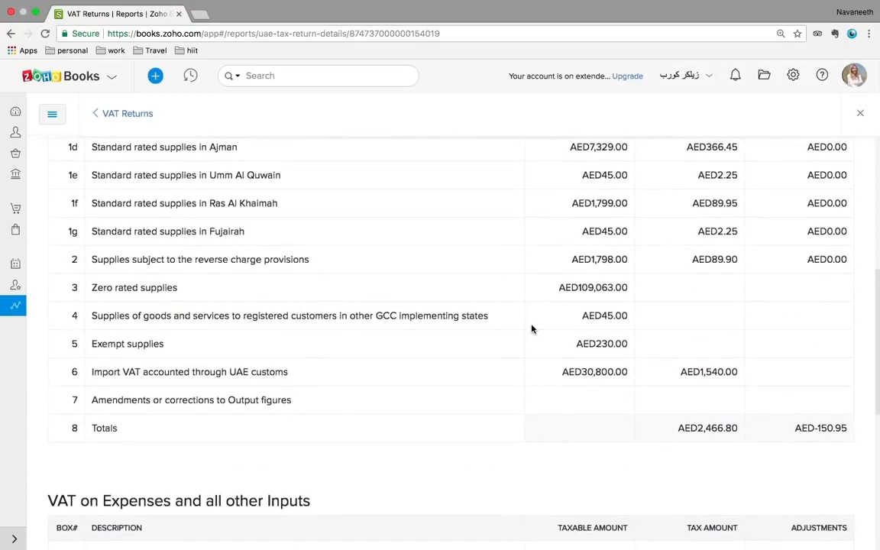
scroll(532, 328, up, 8)
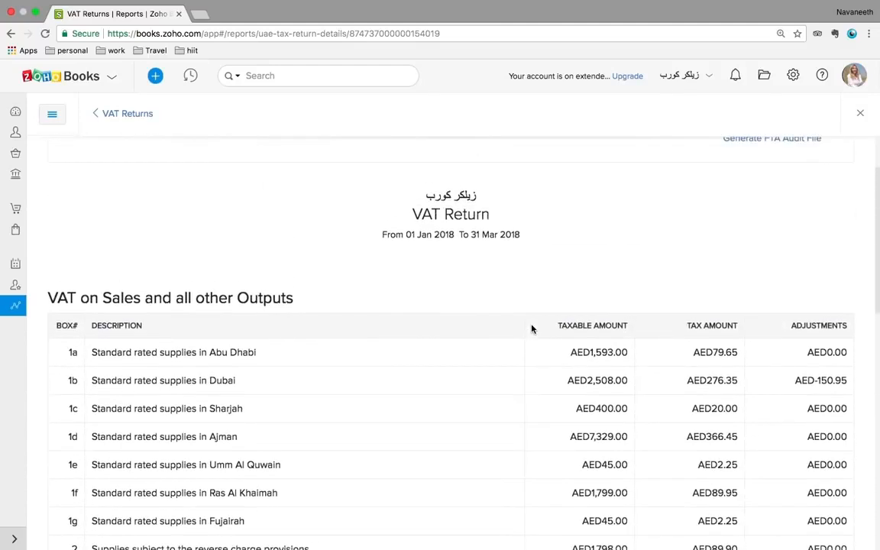
scroll(533, 328, down, 2)
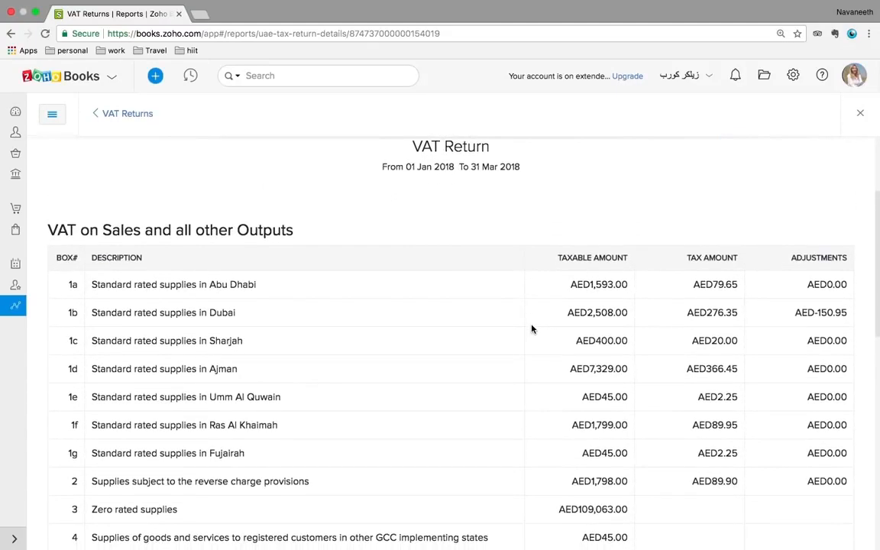
scroll(533, 328, up, 1)
scroll(532, 328, up, 4)
scroll(533, 338, down, 2)
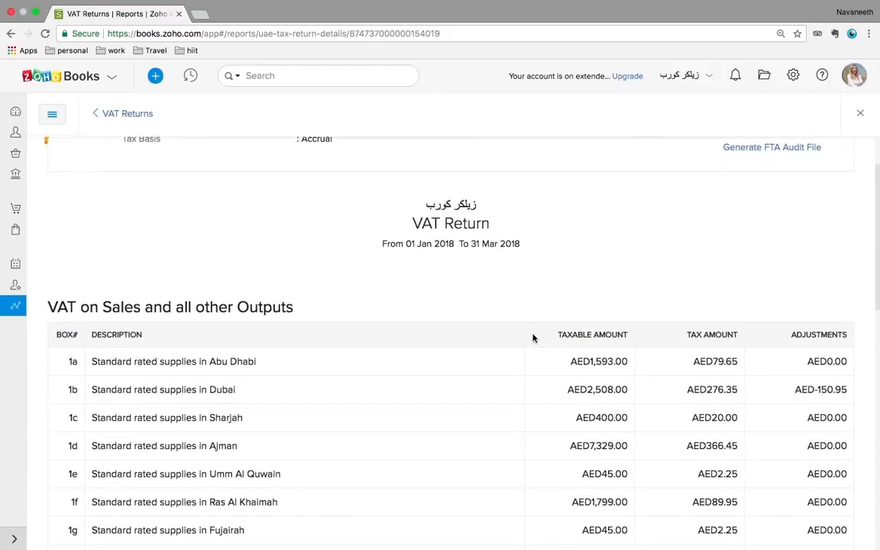
scroll(532, 337, down, 4)
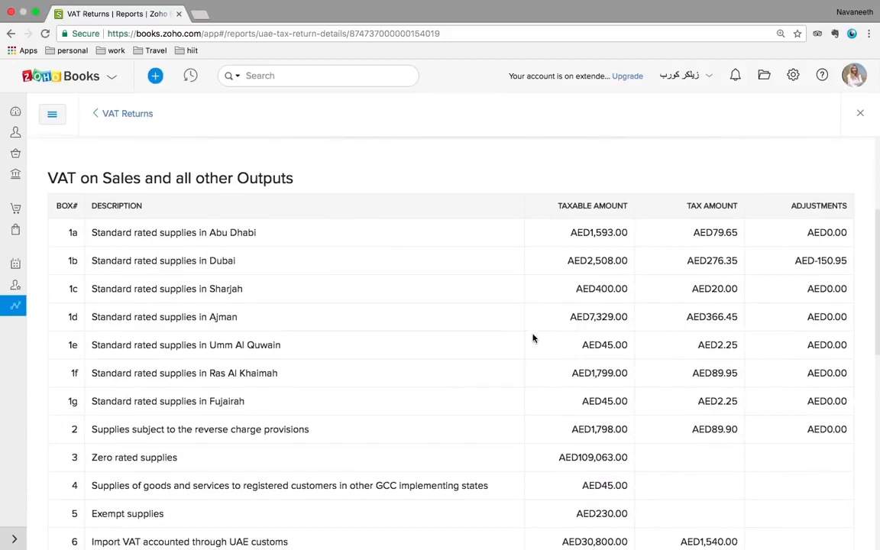
scroll(533, 338, down, 2)
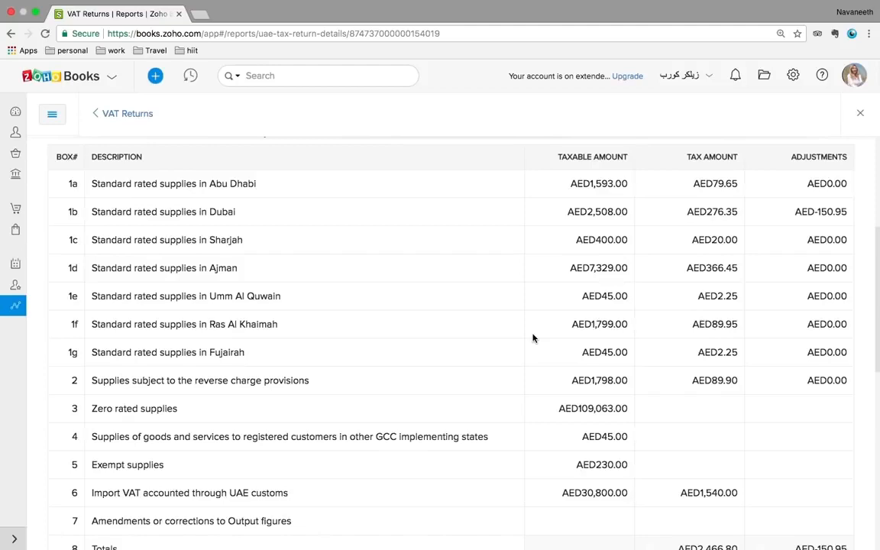
Scroll back up through the VAT return's inputs and outputs to the top
scroll(746, 286, up, 3)
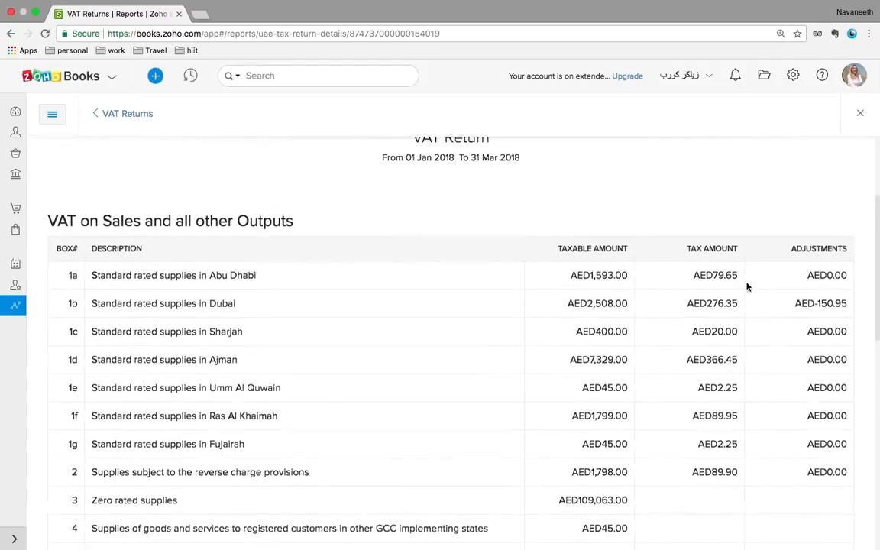
scroll(747, 287, up, 1)
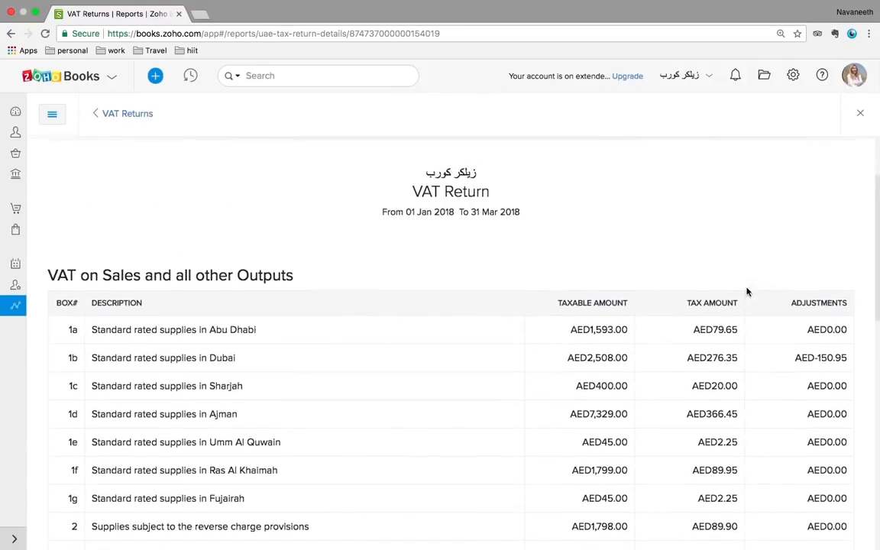
scroll(747, 291, up, 1)
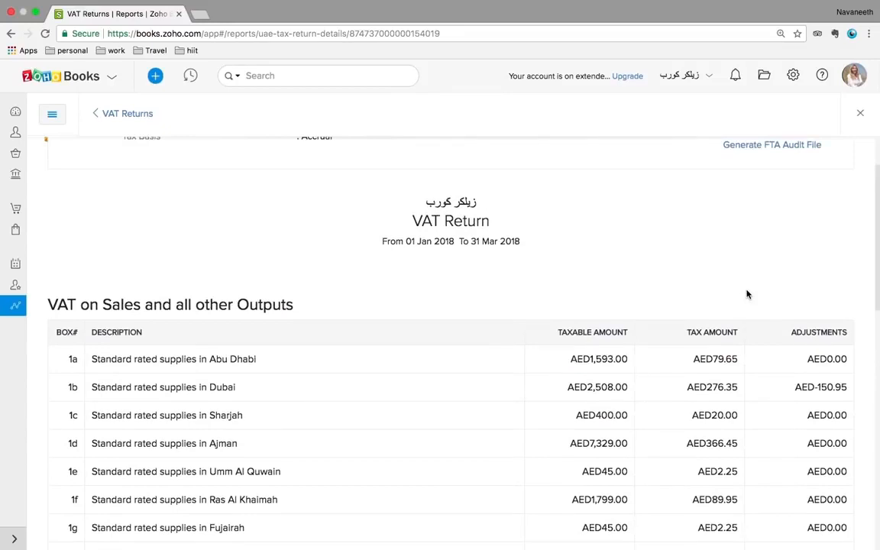
scroll(747, 294, up, 1)
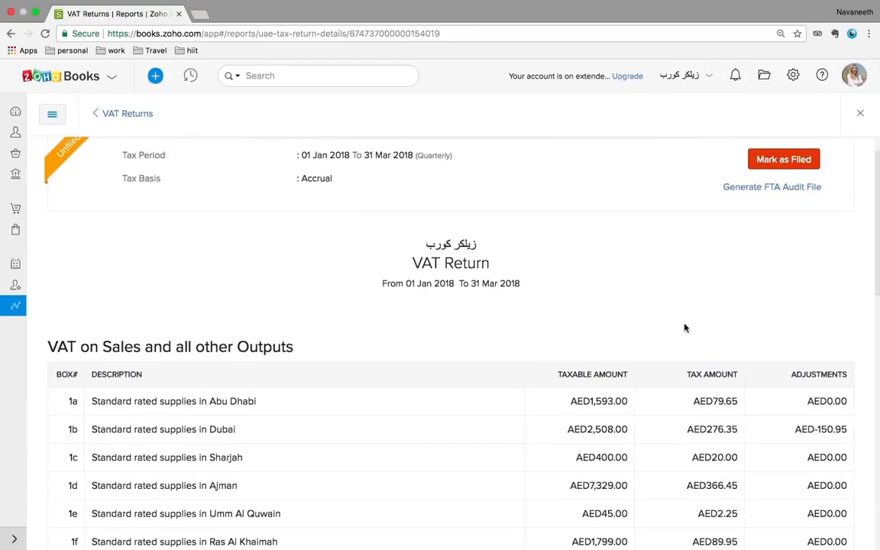
scroll(684, 328, up, 1)
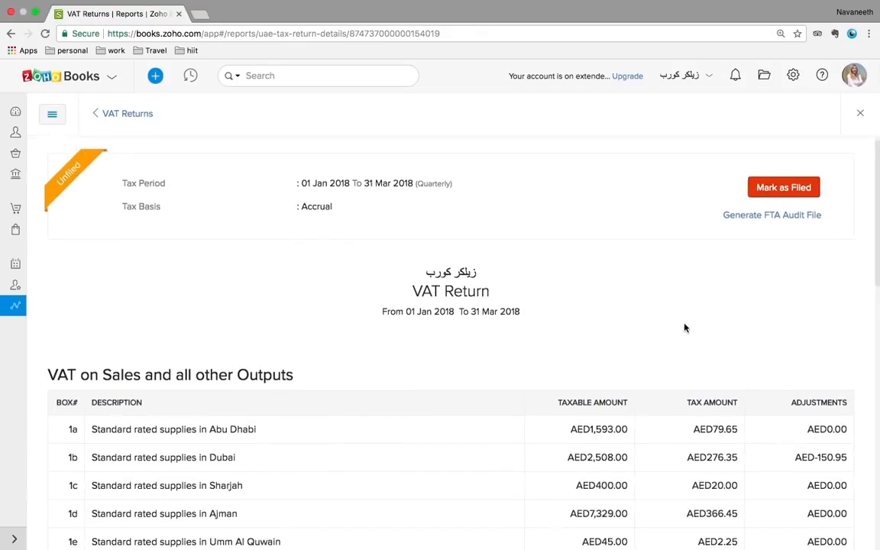
scroll(684, 328, down, 9)
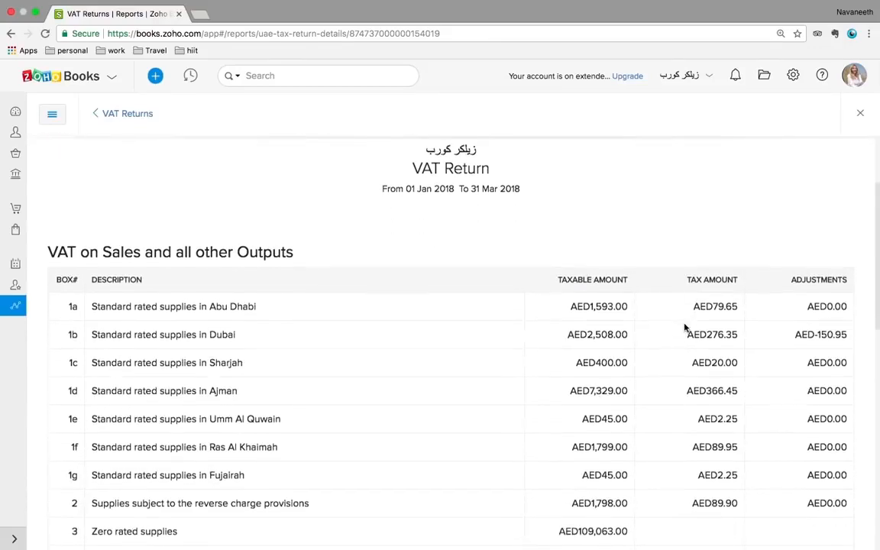
scroll(685, 328, down, 7)
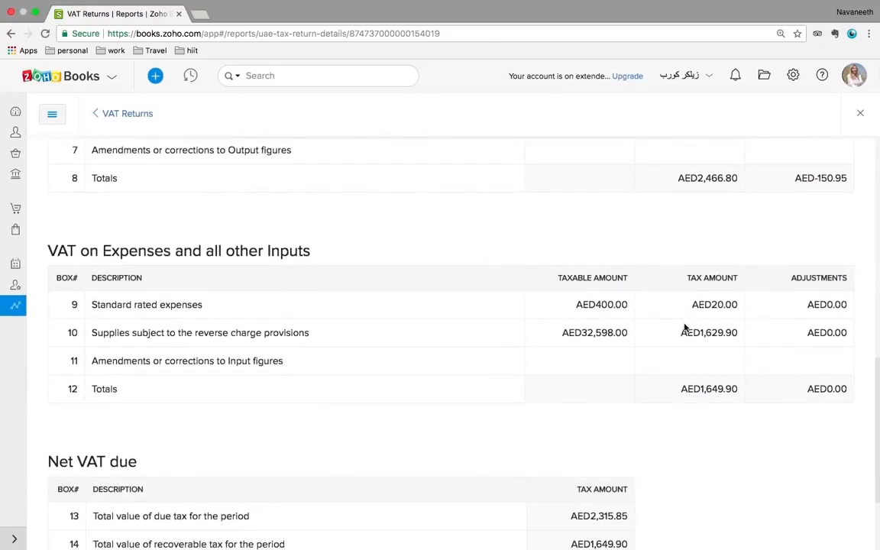
scroll(684, 328, down, 3)
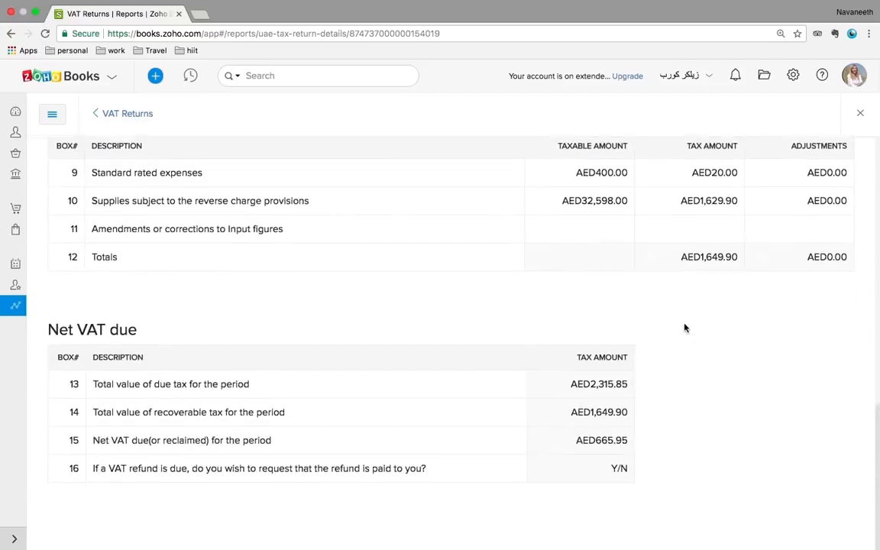
scroll(684, 328, up, 20)
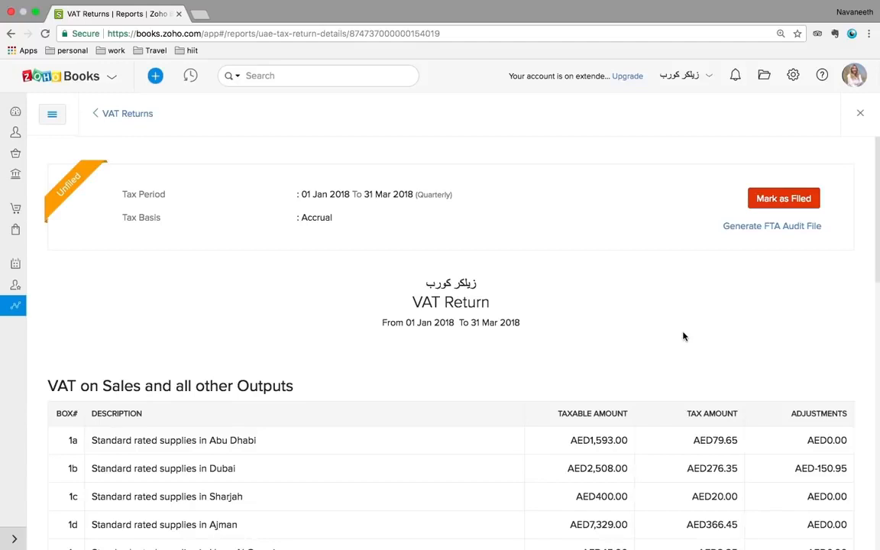
View Manual Journals and a blank new journal, then open Base Currency Adjustments
click(17, 118)
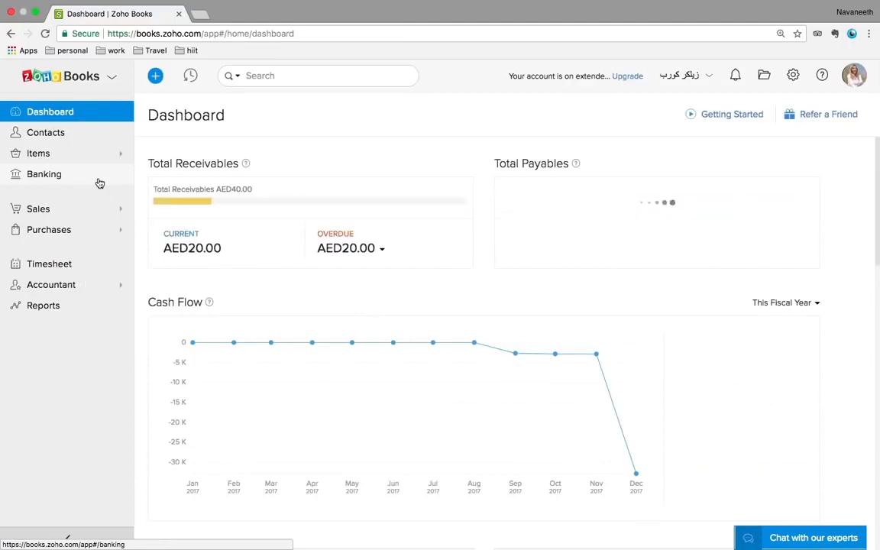
click(73, 290)
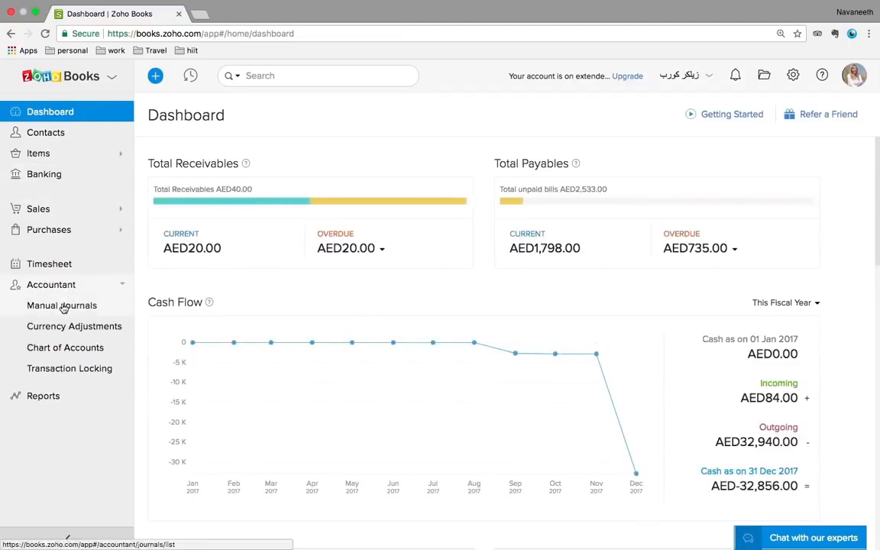
click(63, 307)
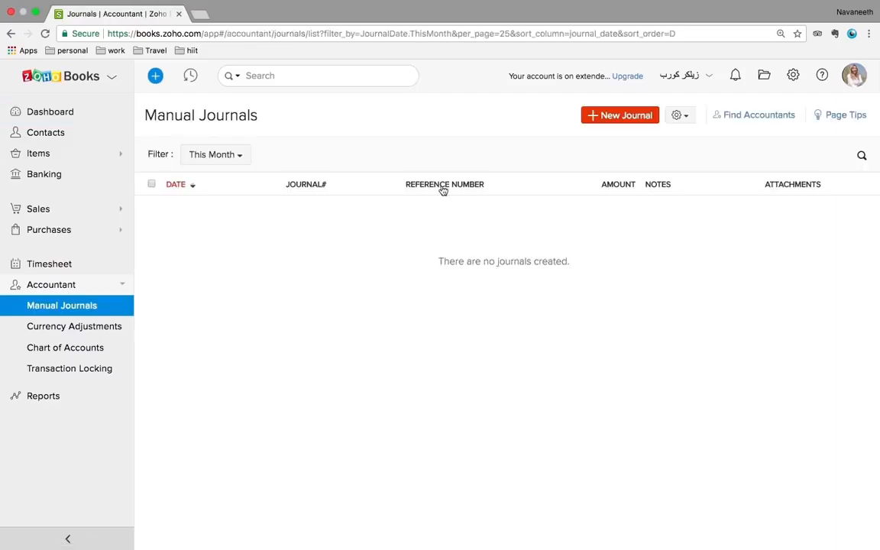
click(613, 116)
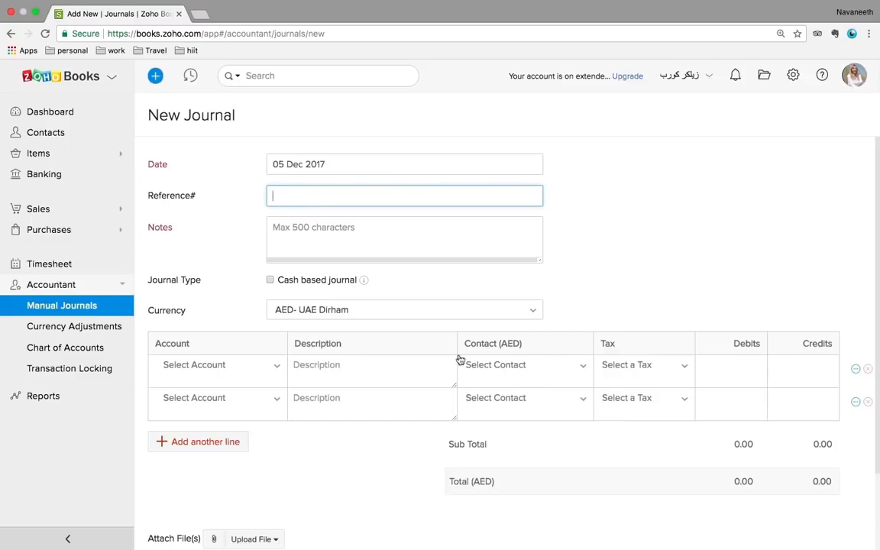
click(76, 334)
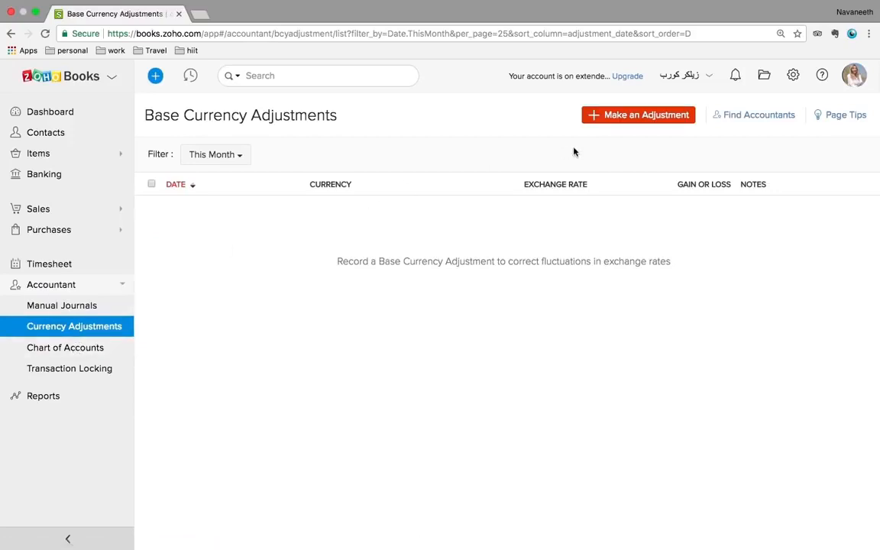
Start a GBP - Pound Sterling base currency adjustment, then cancel it without saving
click(629, 120)
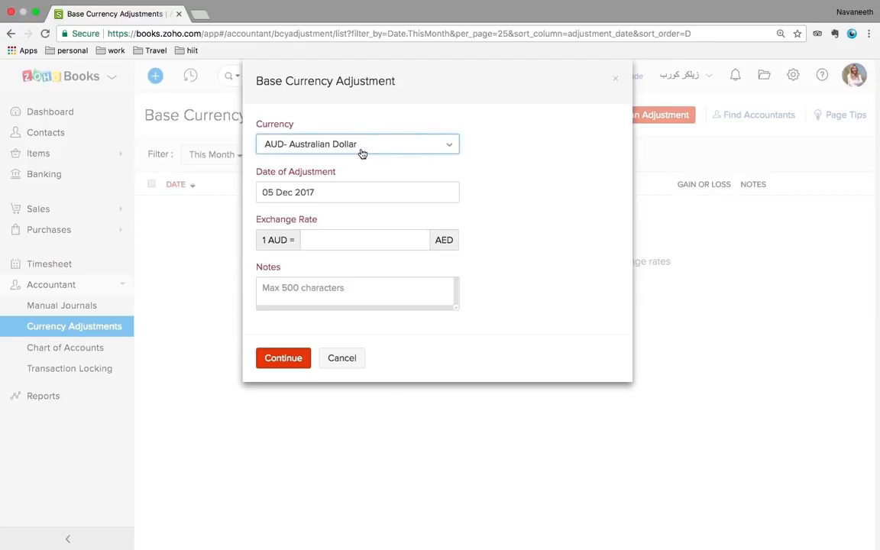
click(408, 150)
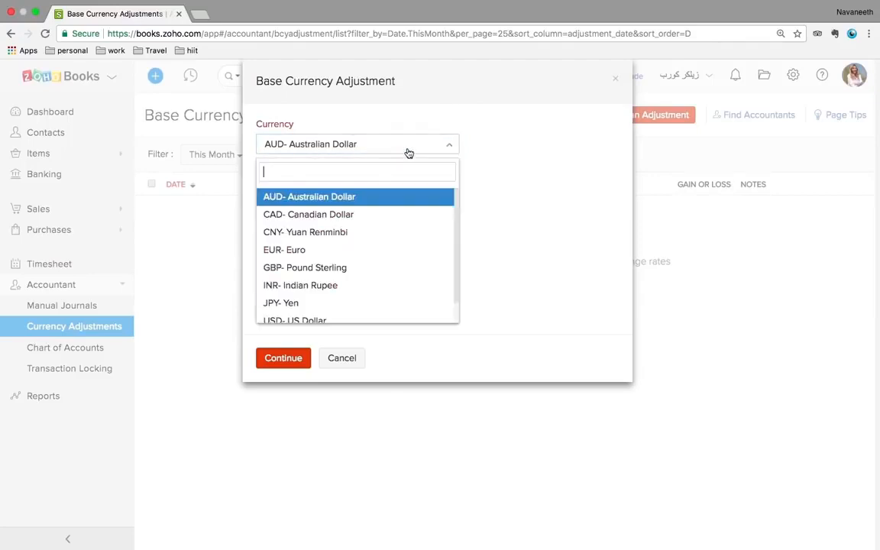
click(315, 268)
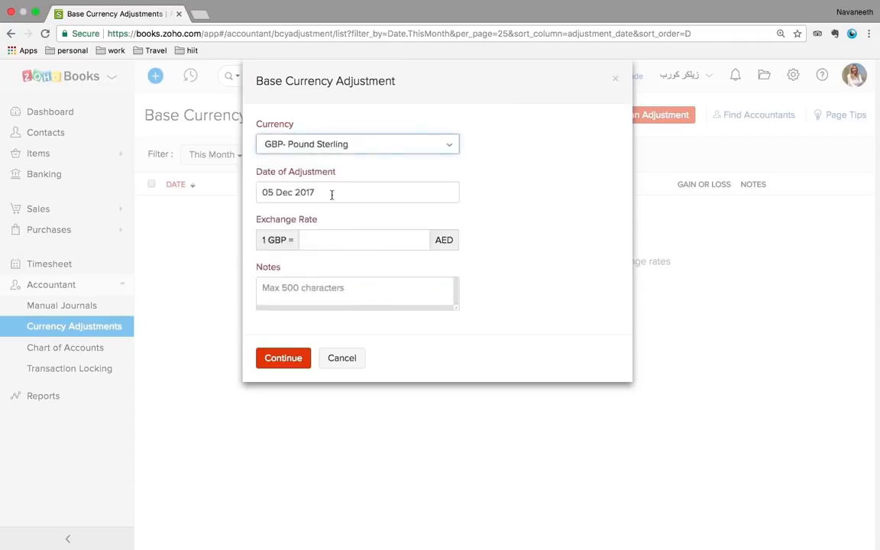
click(366, 242)
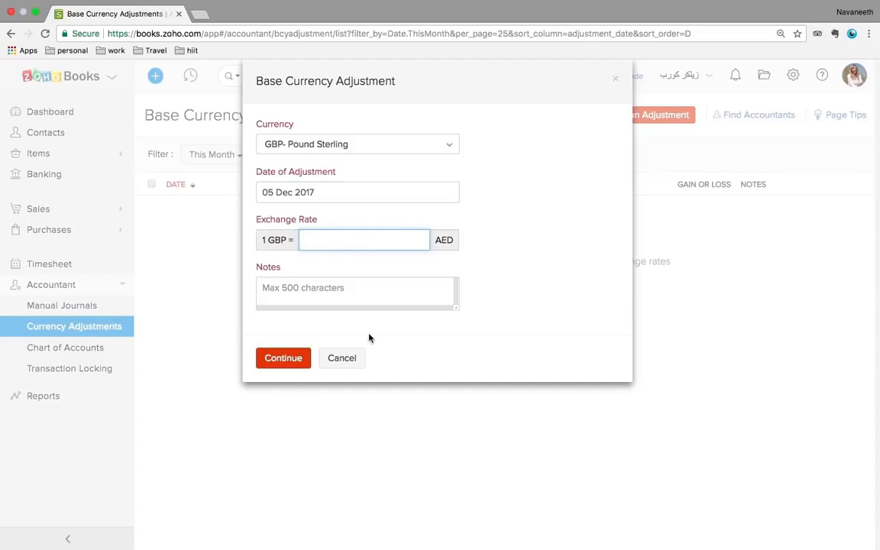
click(344, 358)
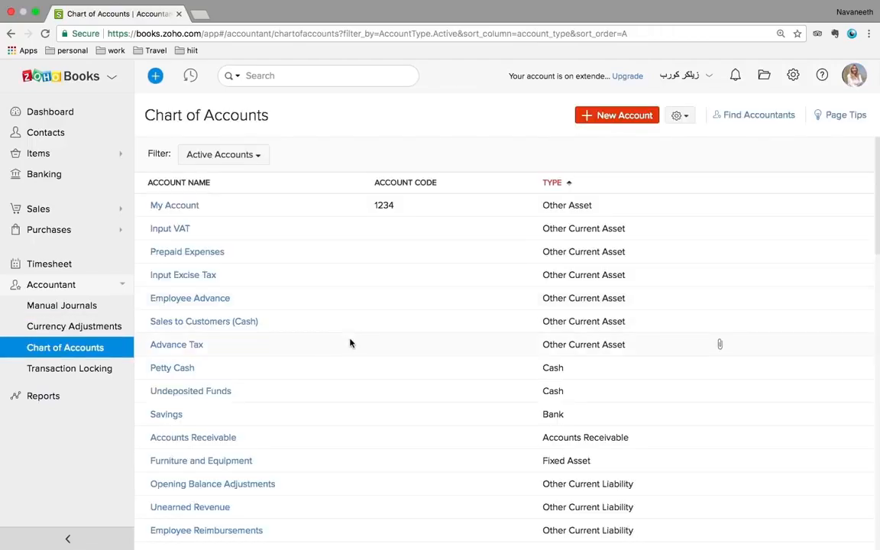
Preview a new Other Asset account form without saving, then open Transaction Locking
scroll(350, 344, down, 10)
scroll(350, 344, up, 10)
click(621, 116)
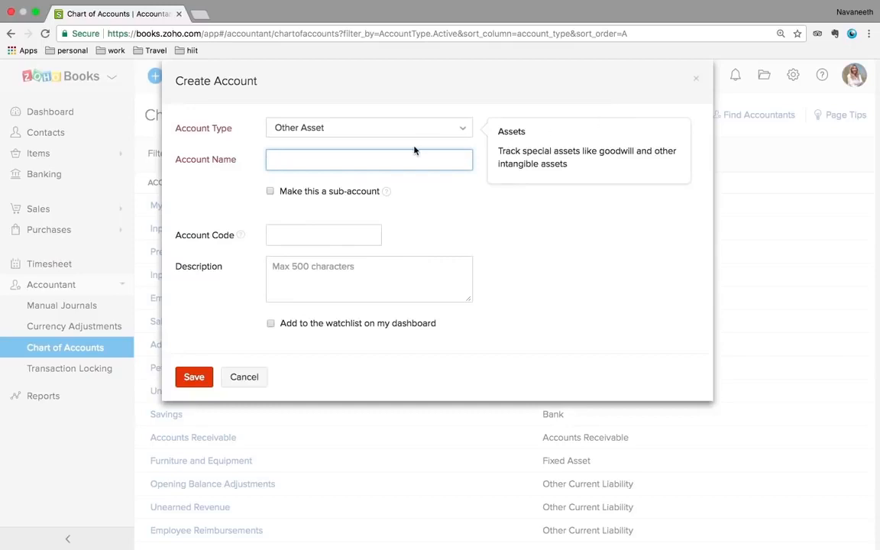
click(319, 129)
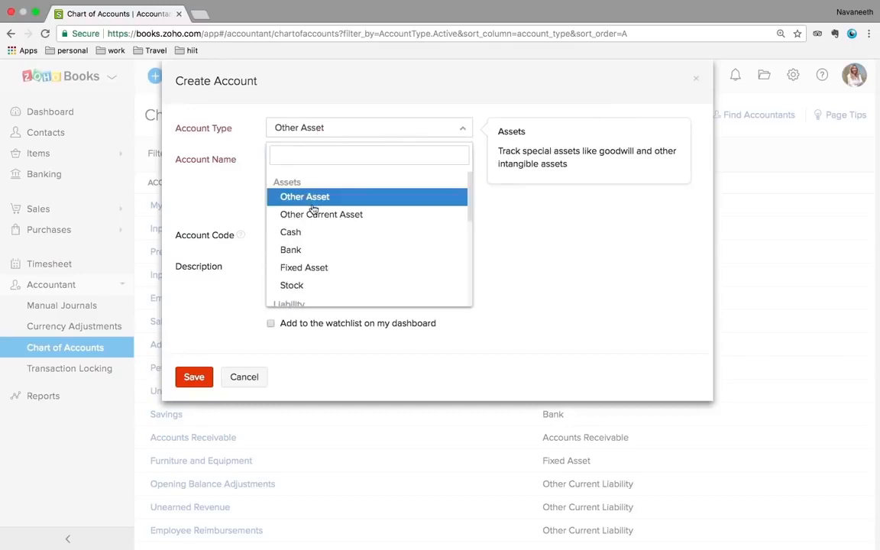
click(241, 161)
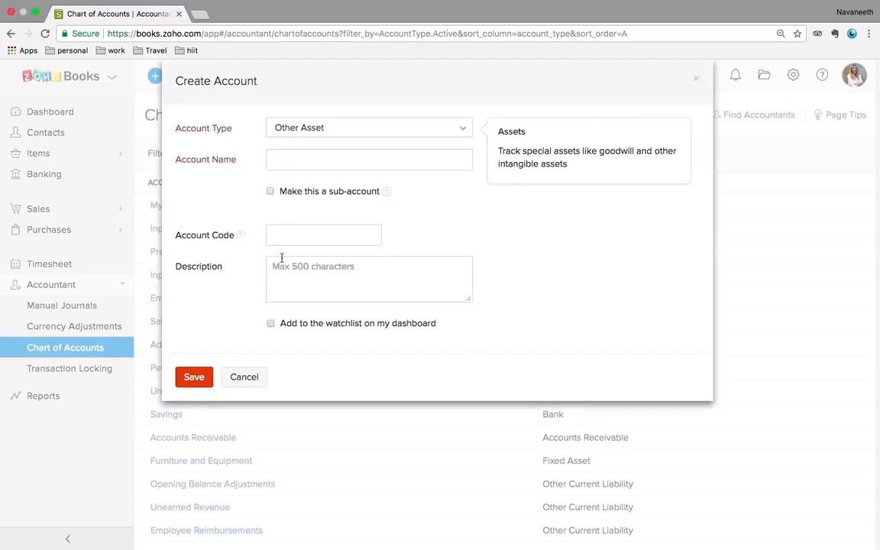
click(248, 375)
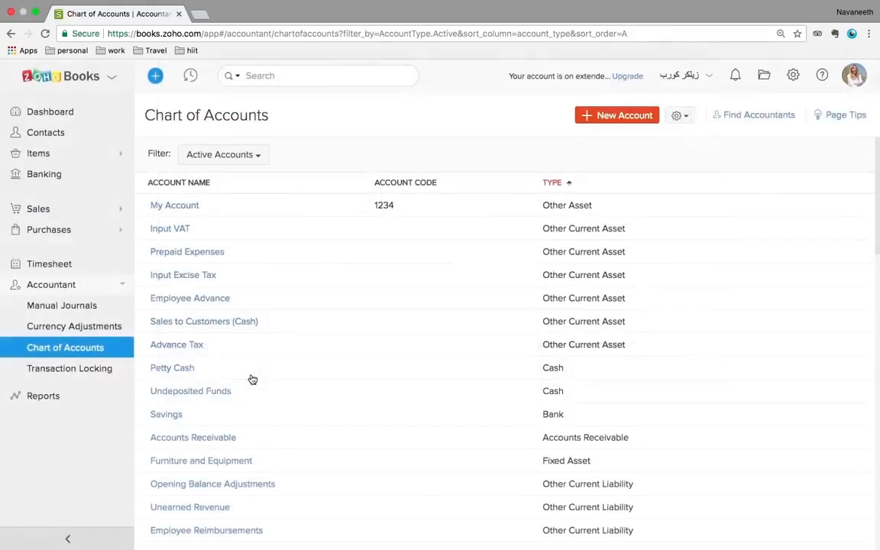
click(66, 369)
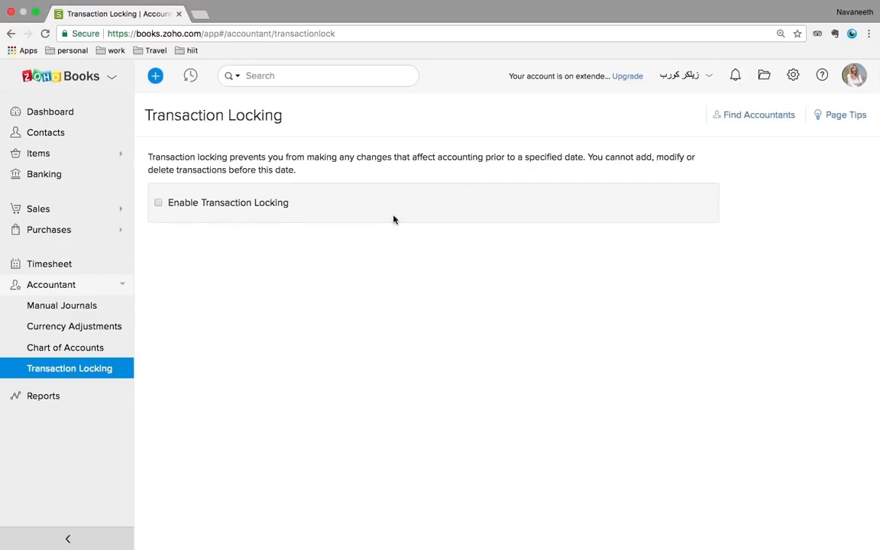
Enable Transaction Locking to reveal the Lock Date and Reason fields, then return to the Dashboard
click(158, 203)
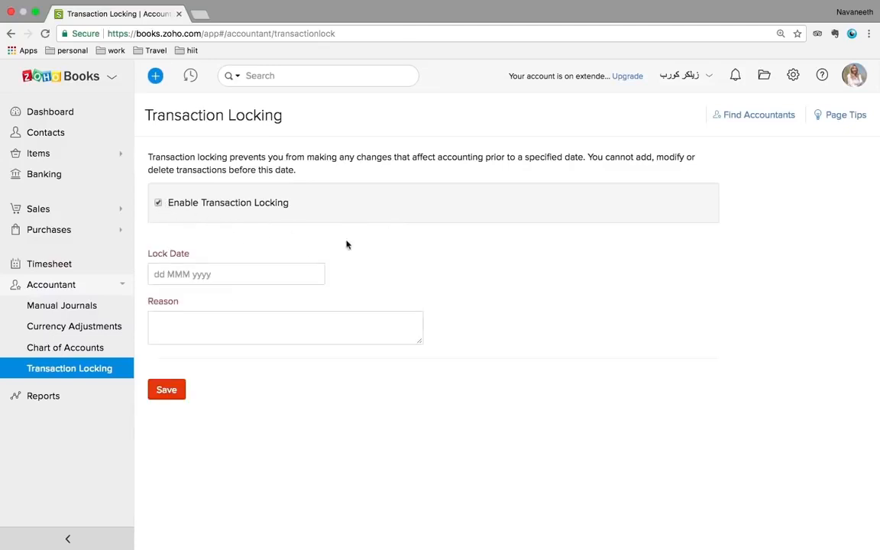
click(57, 114)
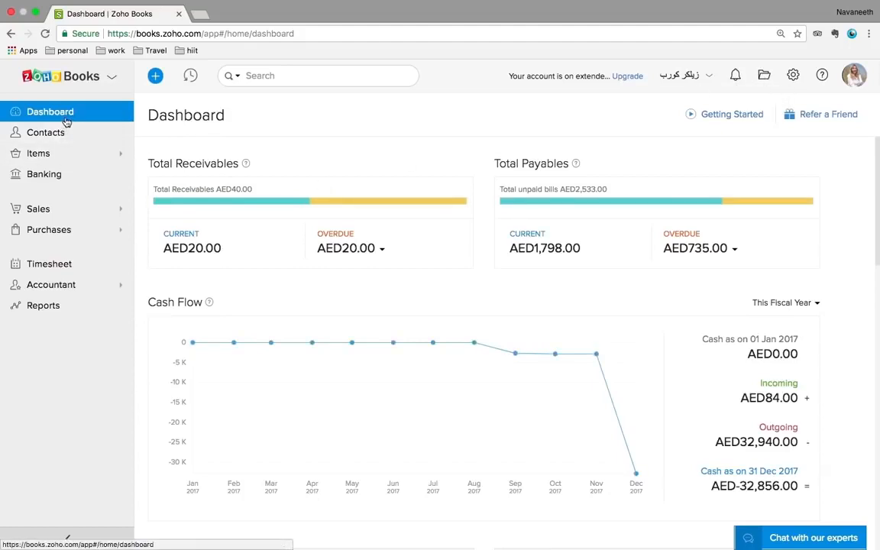
Open the empty Documents Inbox from the header's folder icon
click(763, 77)
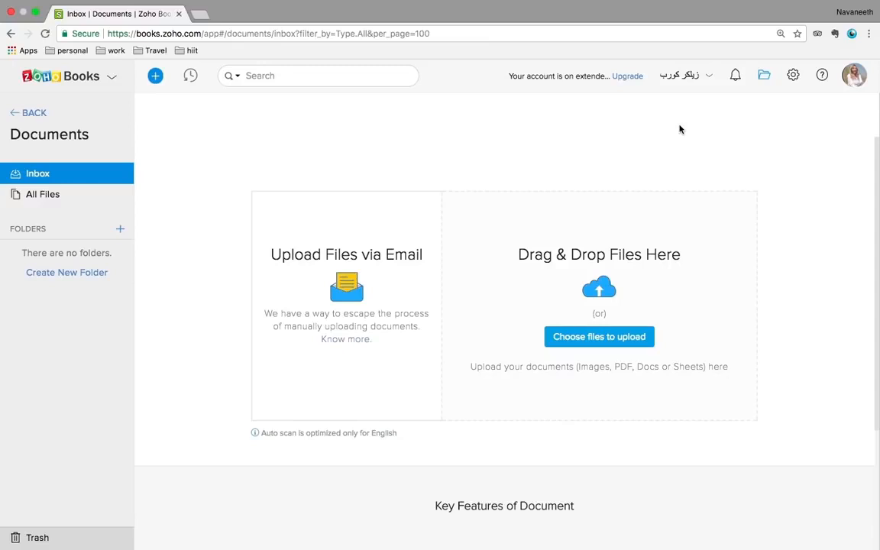
Review the Users & Roles list in settings, then go to General preferences
click(793, 76)
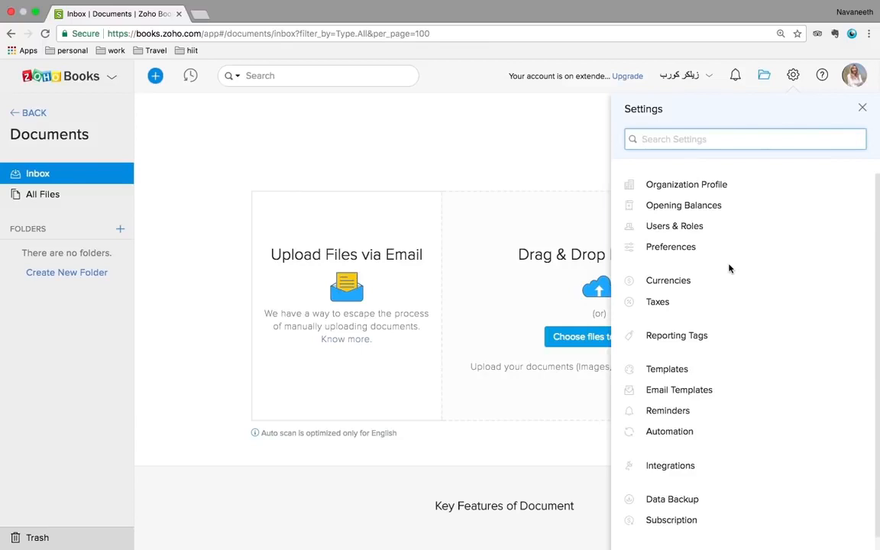
scroll(729, 268, down, 1)
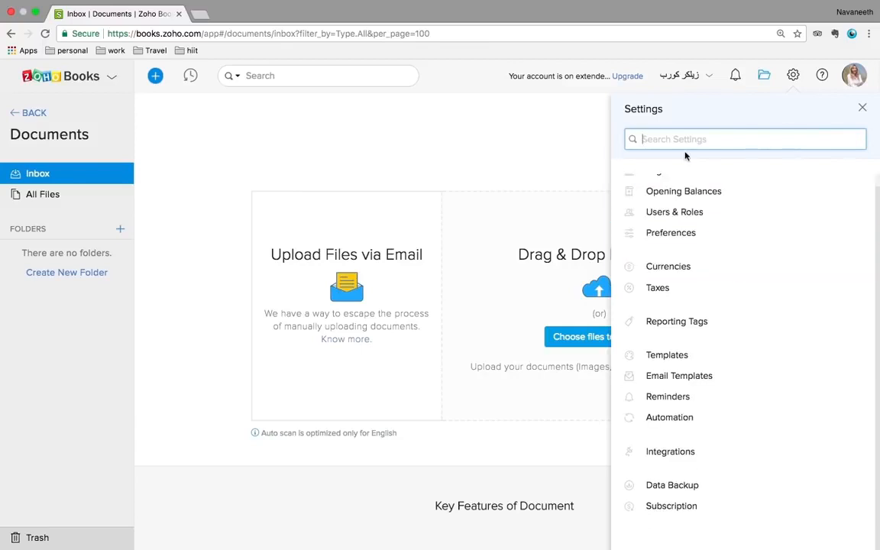
click(692, 217)
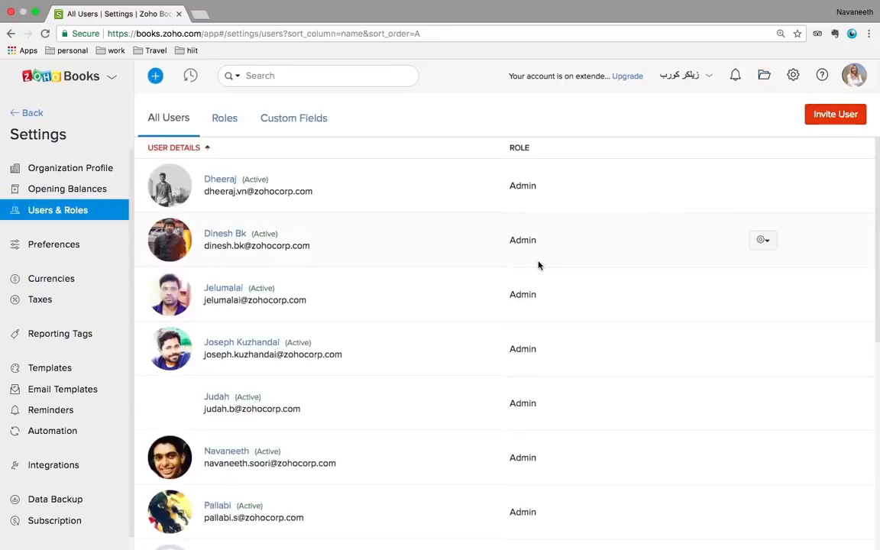
scroll(538, 265, down, 5)
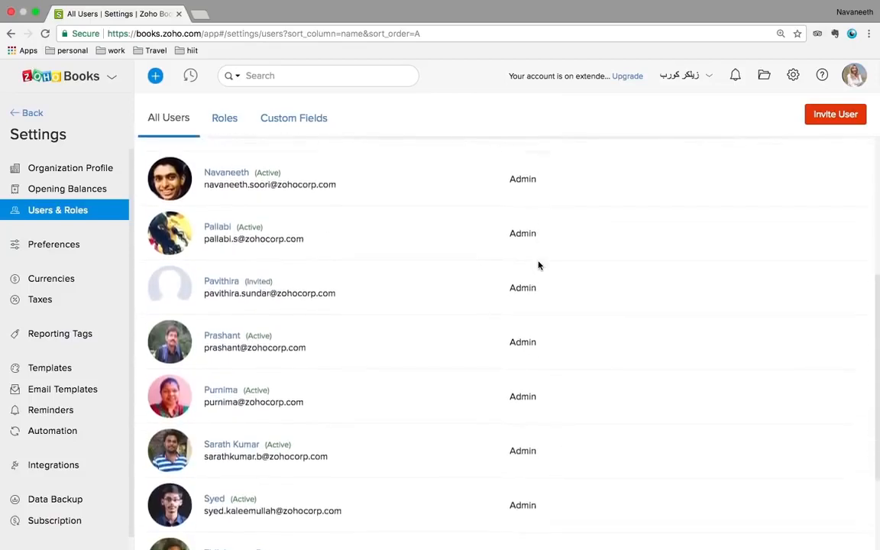
scroll(539, 265, up, 5)
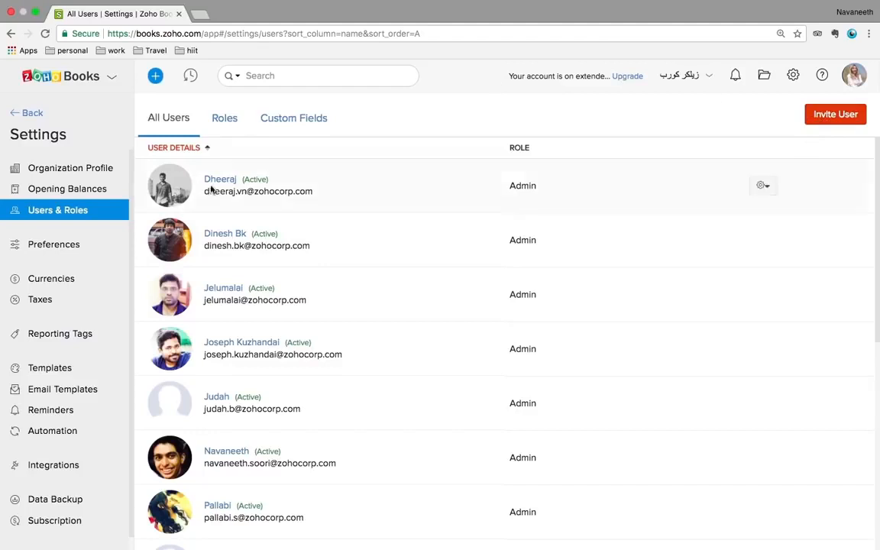
click(61, 249)
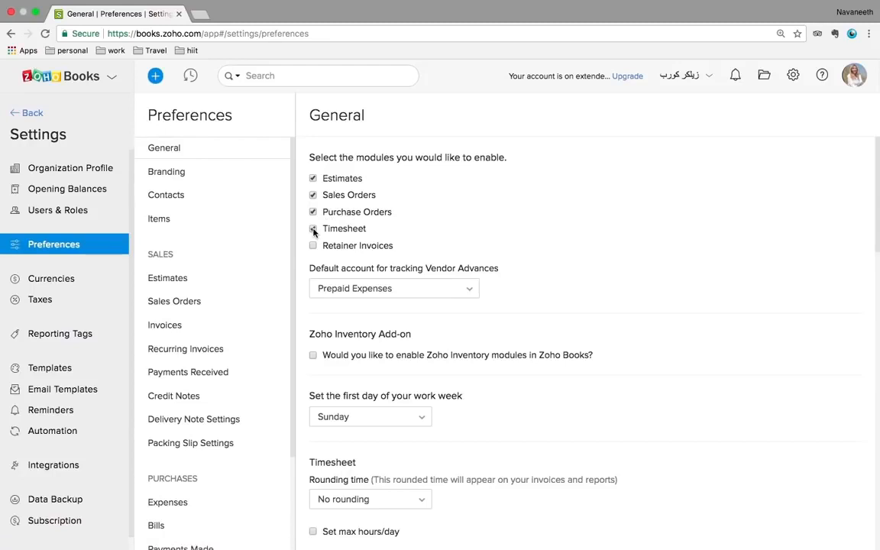
Look over the Estimates preferences, then open the Currencies list with AED base currency
mouse_move(687, 535)
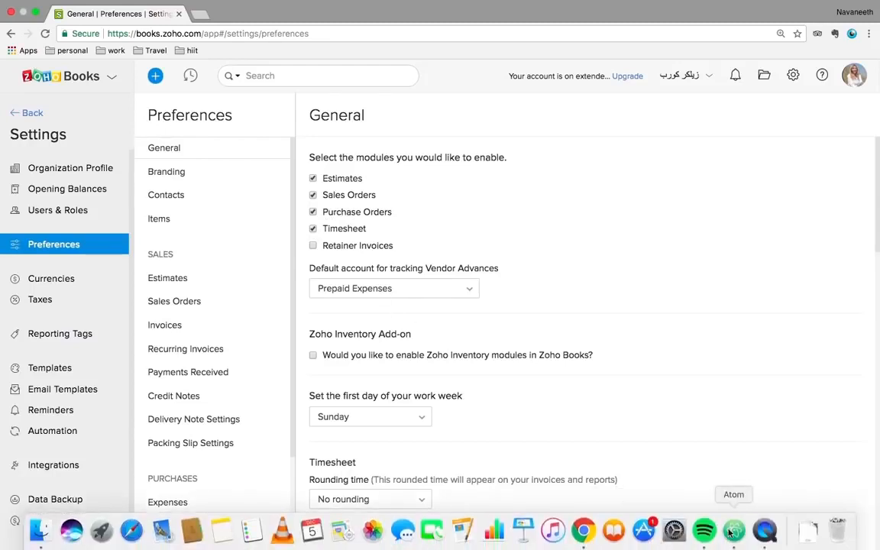
right_click(763, 539)
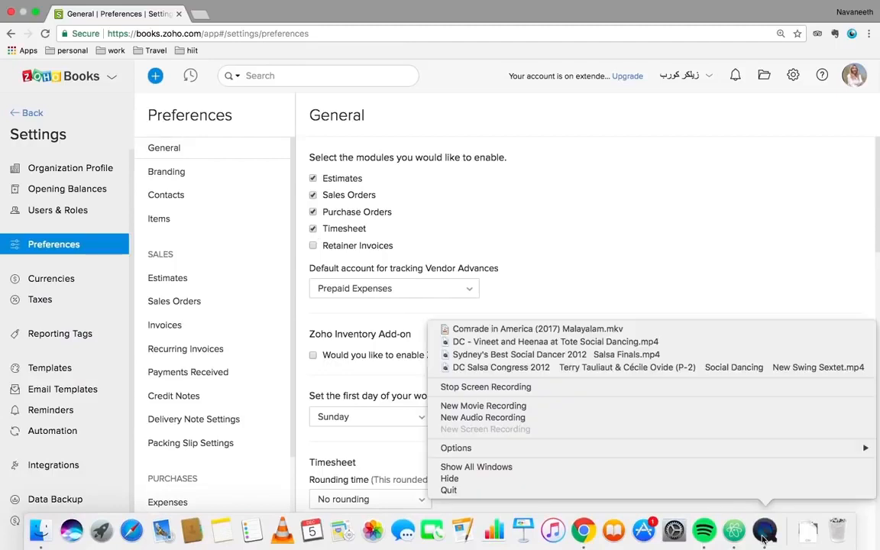
click(648, 167)
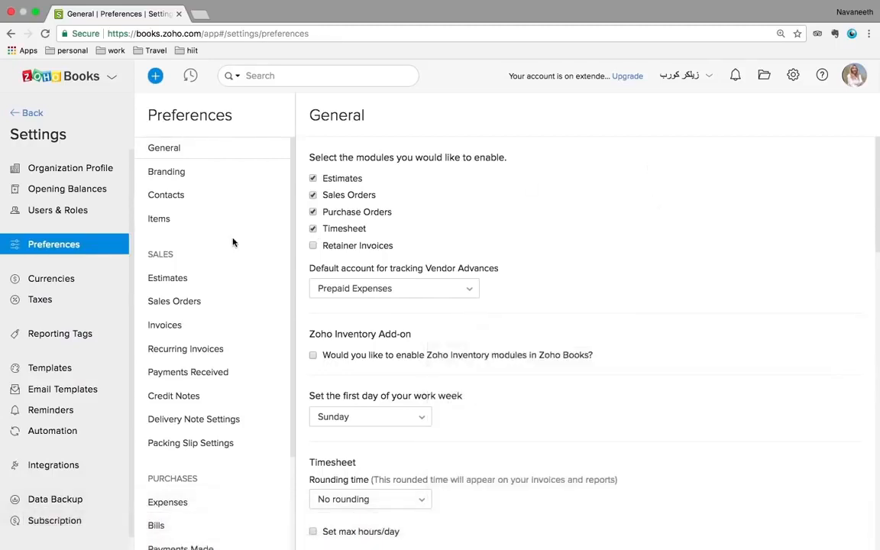
click(177, 279)
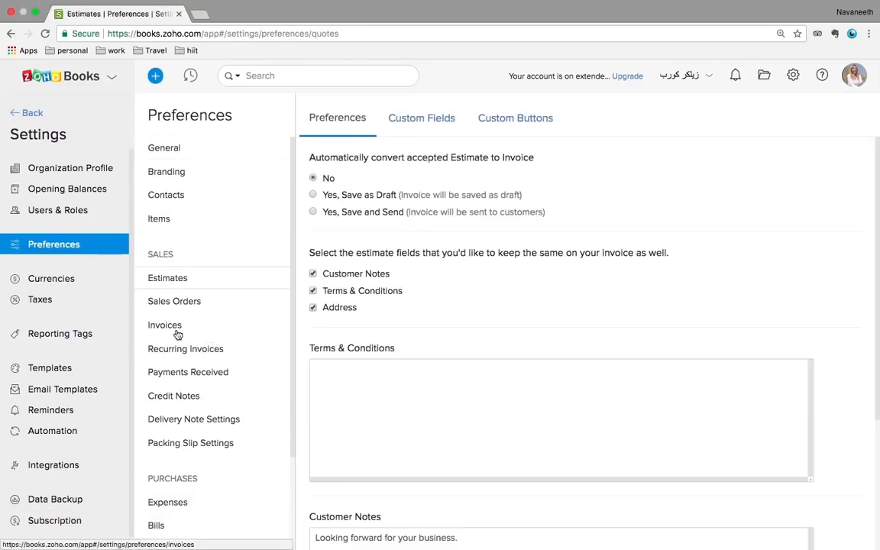
click(58, 279)
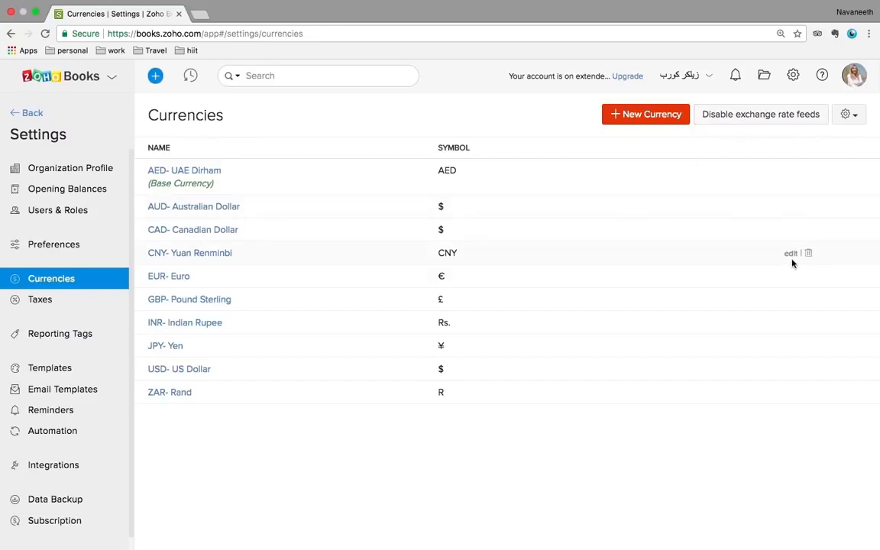
Inspect the CNY currency and Taxes settings without changes, then open Reporting Tags
click(790, 253)
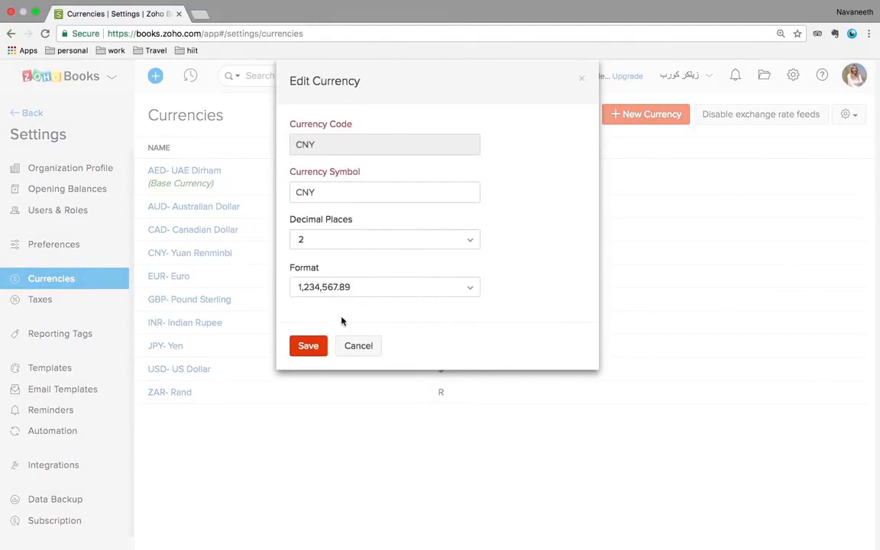
click(356, 348)
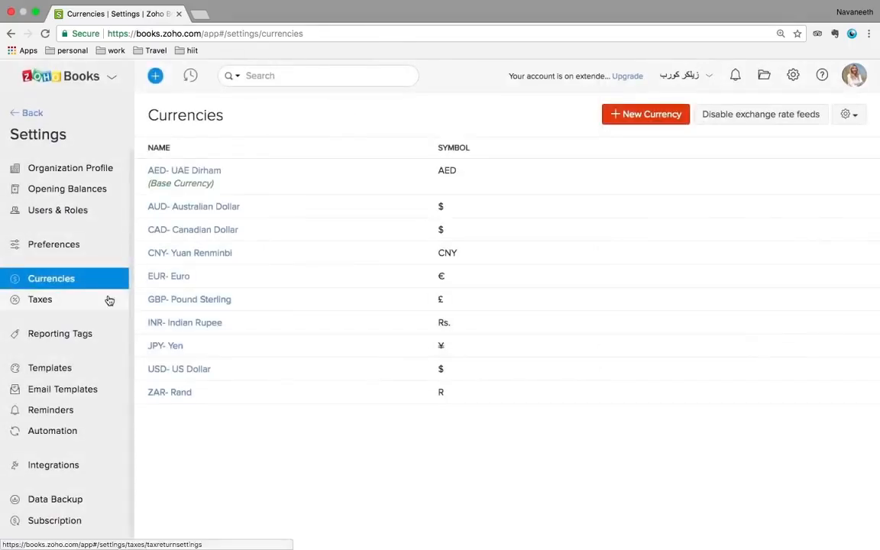
click(61, 309)
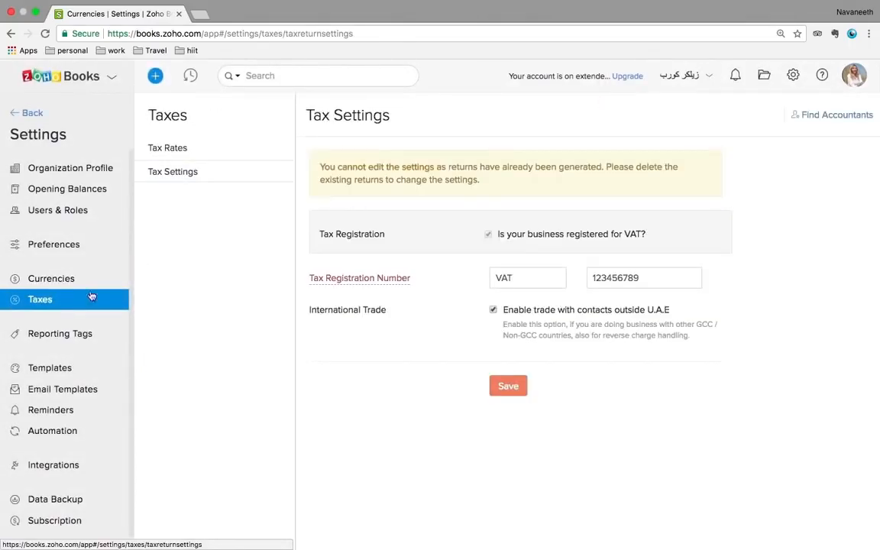
click(71, 340)
click(71, 339)
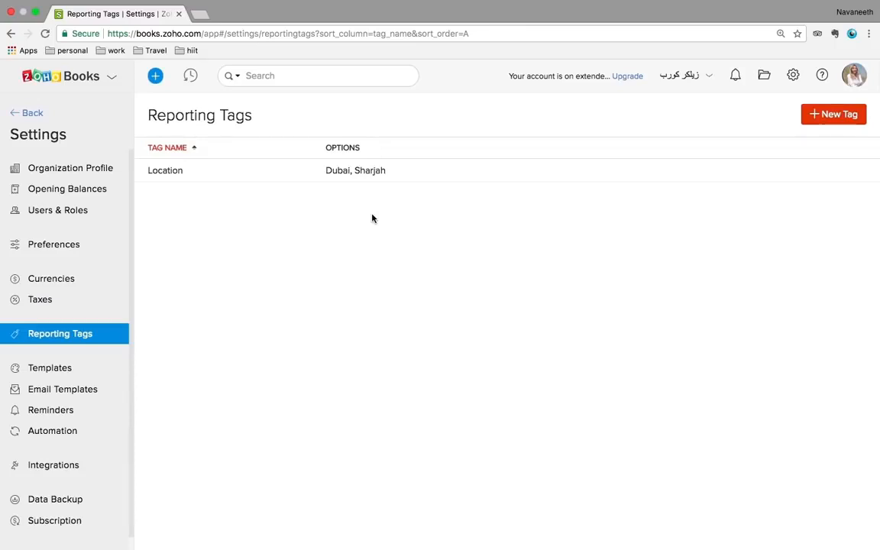
Create a Department reporting tag with options Sales and Marketing, then view Templates
click(363, 173)
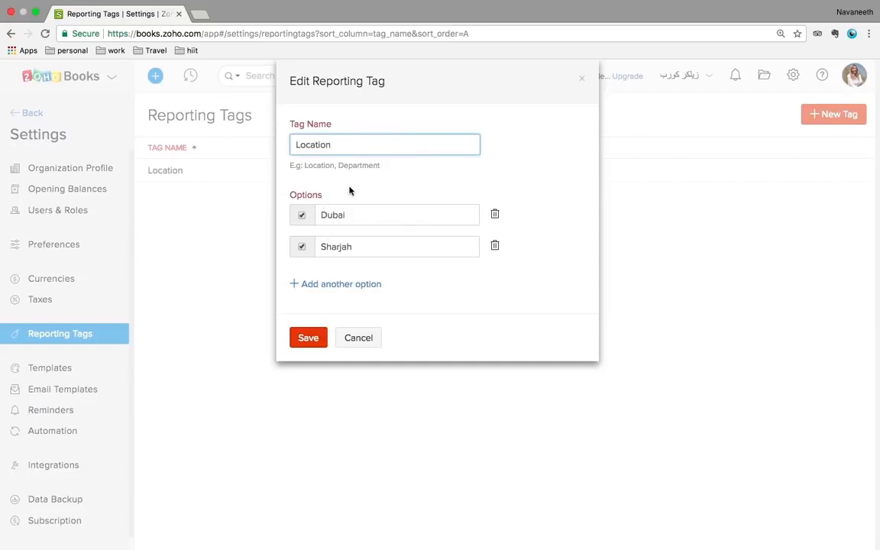
click(369, 339)
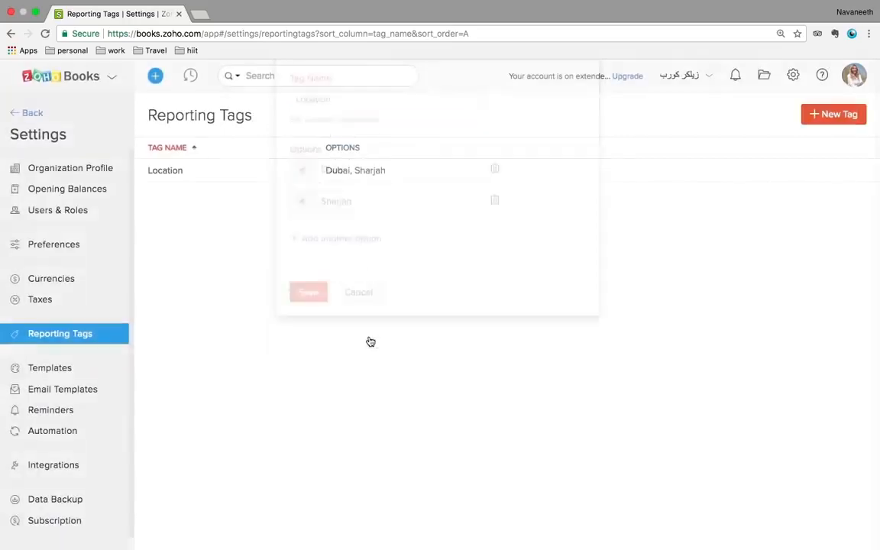
click(823, 121)
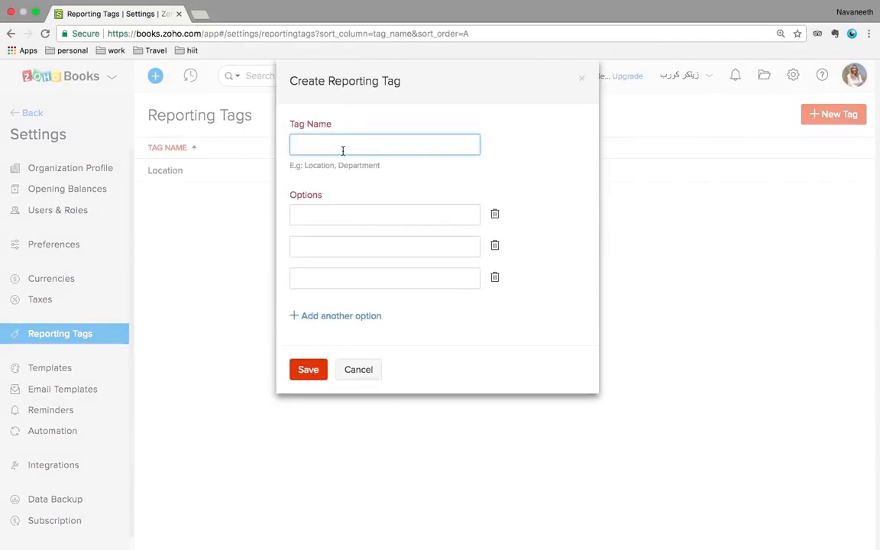
text(Department)
click(323, 217)
text(Sale)
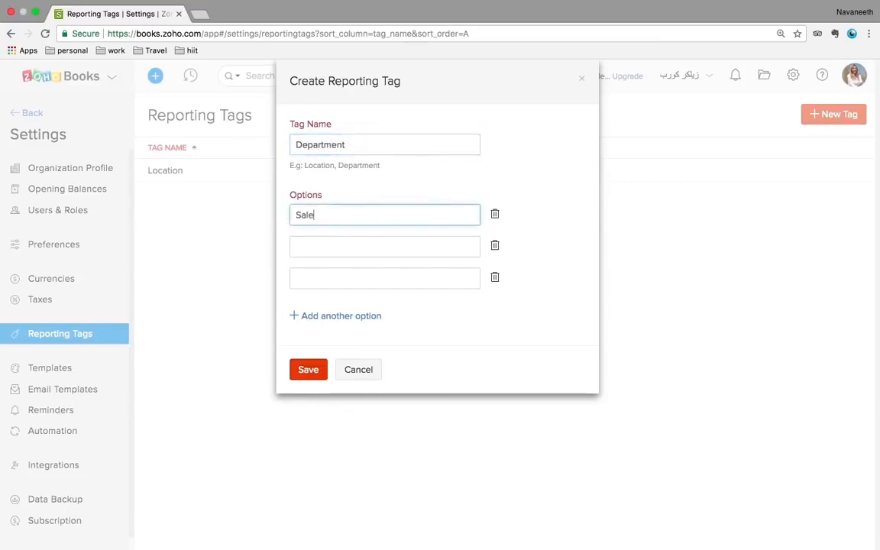
text(s)
click(312, 246)
text(Ma)
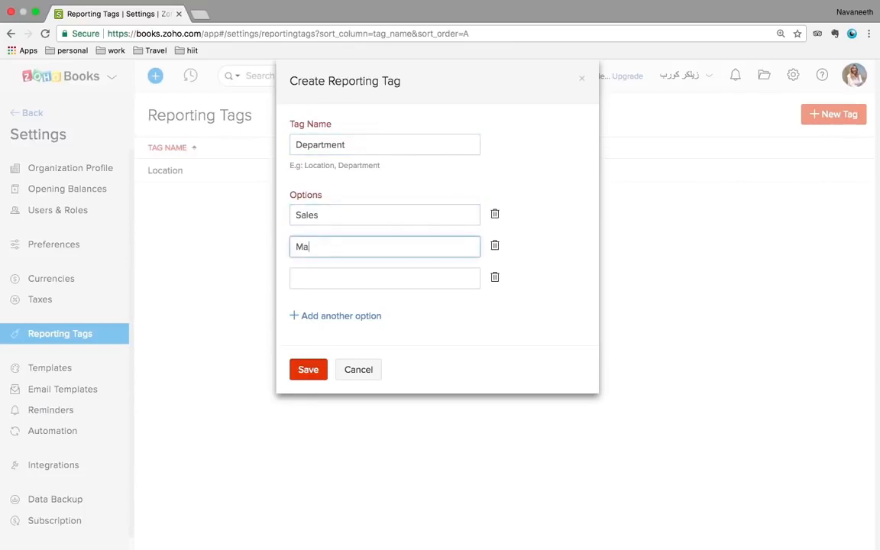
text(rketing)
click(311, 372)
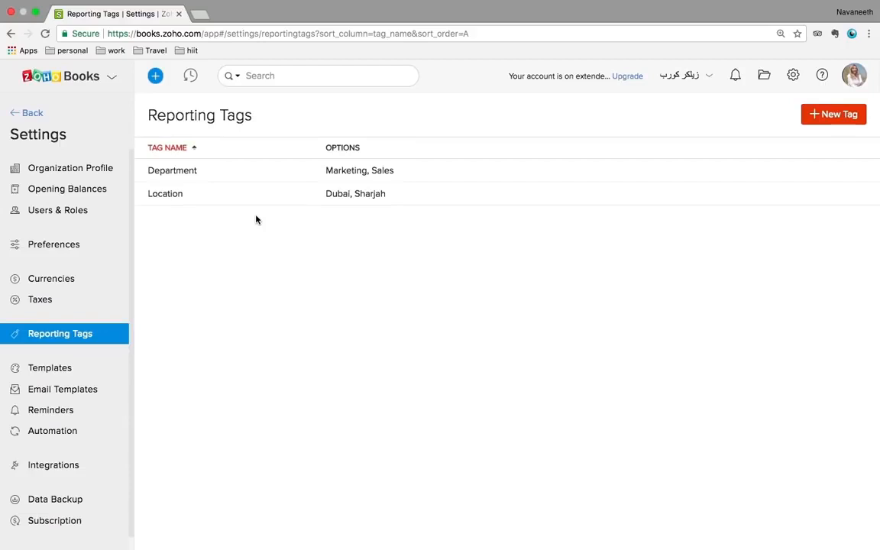
click(65, 374)
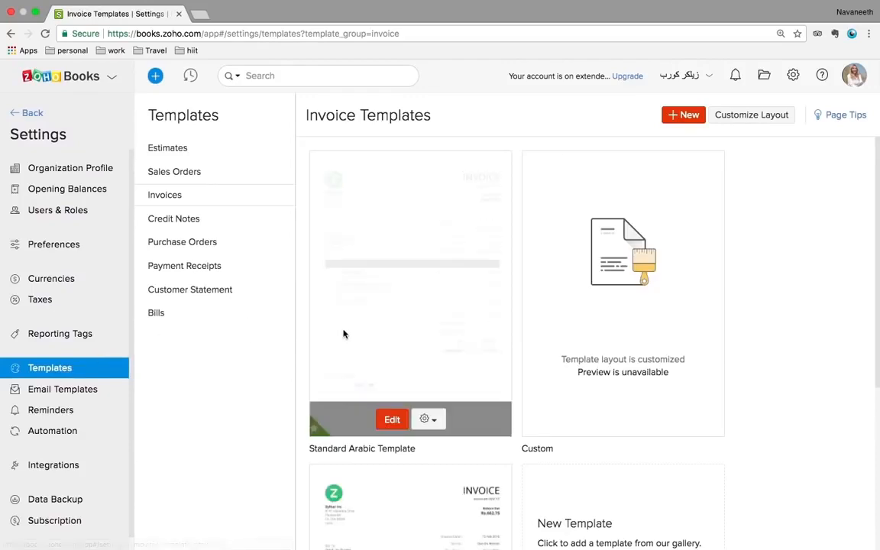
scroll(67, 398, down, 1)
Browse the User Invite, Estimate, Sales Order and Invoice email templates, opening the default invoice one
click(62, 383)
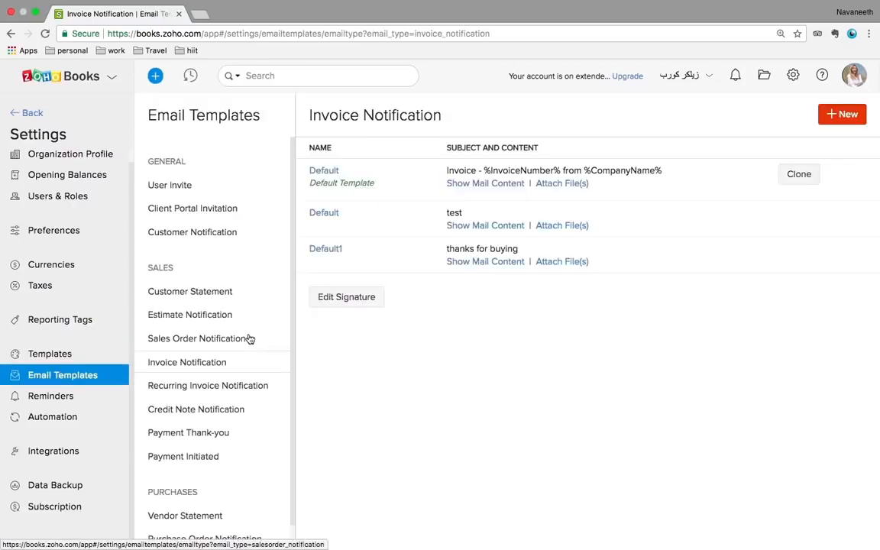
click(181, 186)
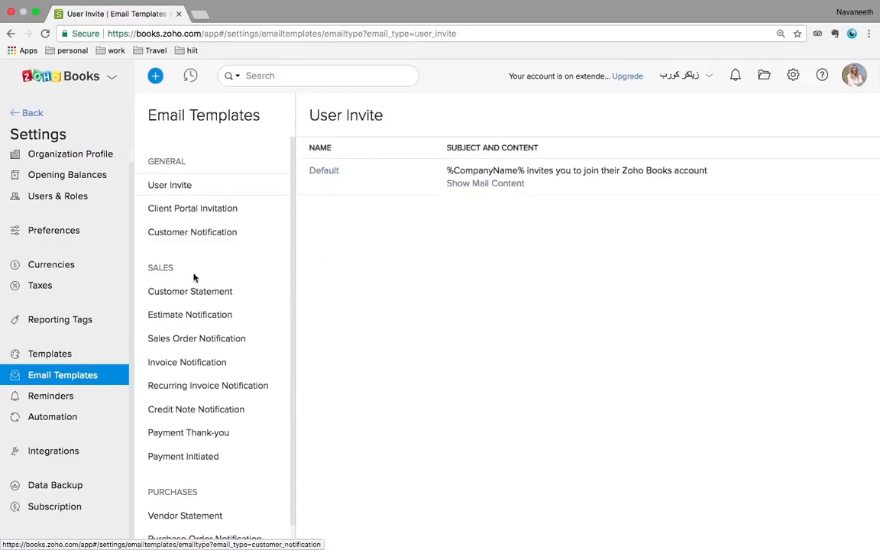
click(196, 320)
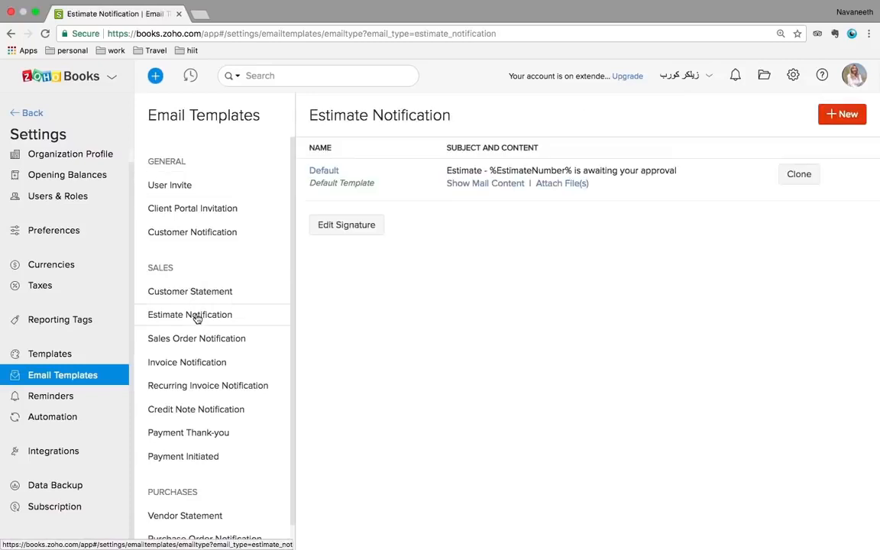
click(198, 340)
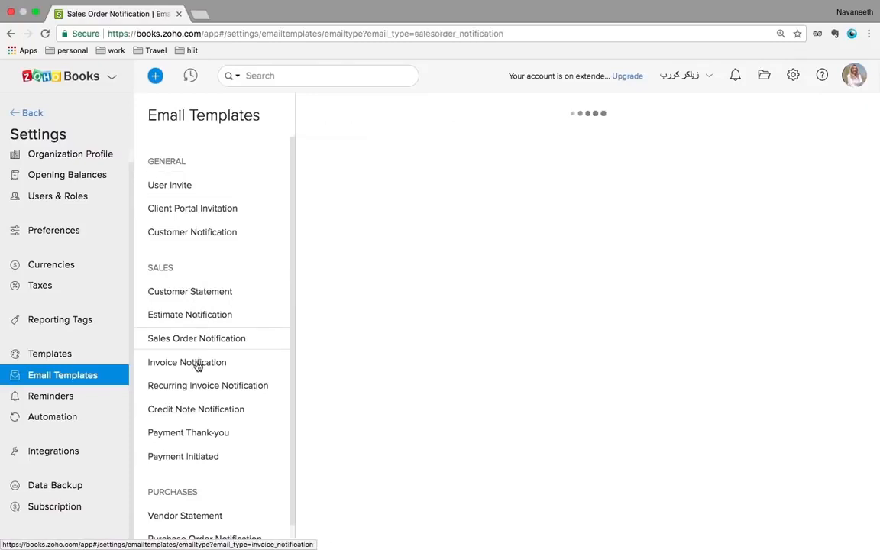
click(197, 363)
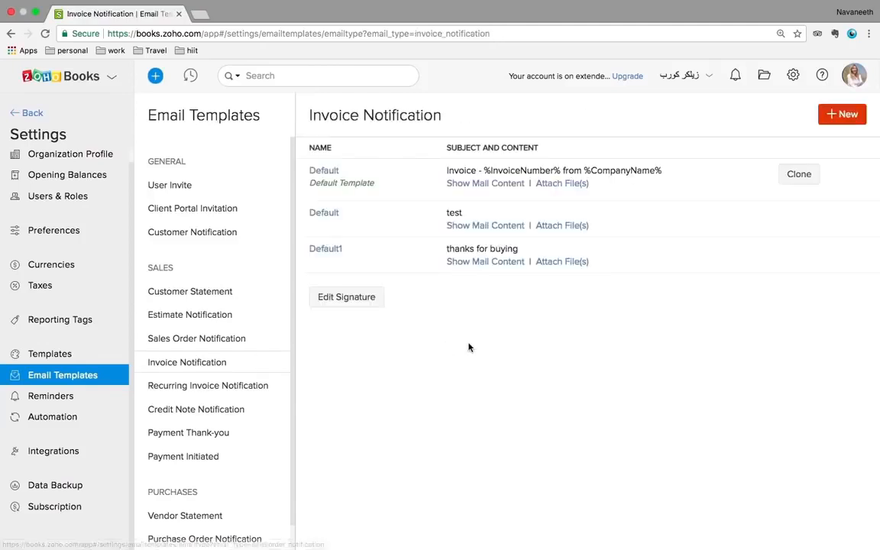
click(328, 173)
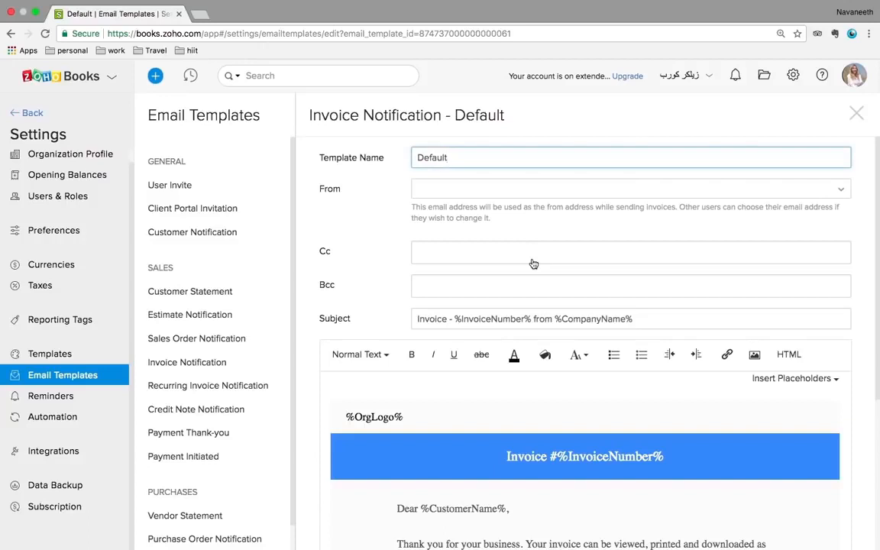
scroll(533, 263, down, 5)
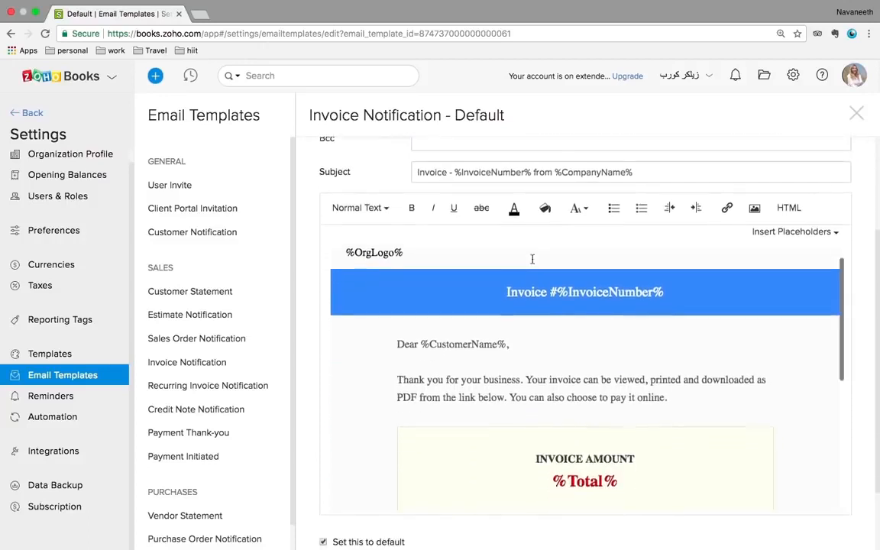
View the default Payment Thank-you template, then go to Reminders
click(210, 436)
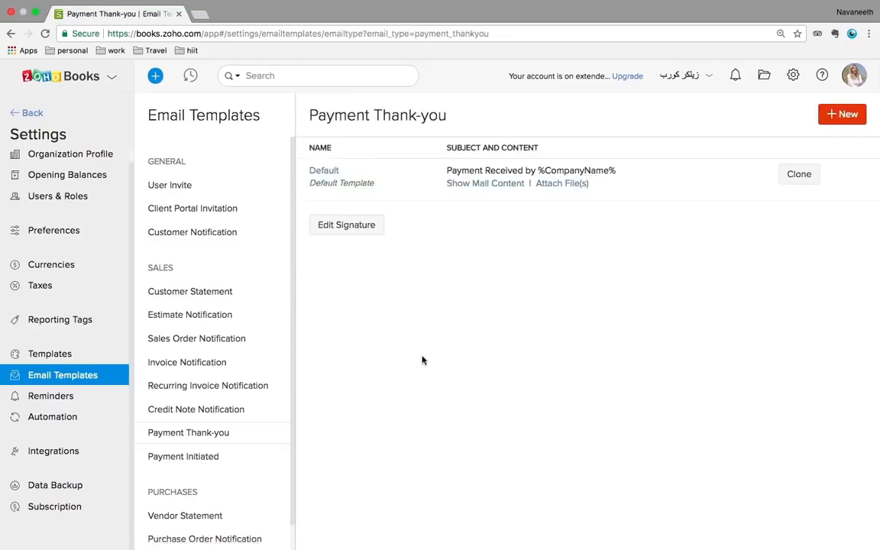
click(327, 173)
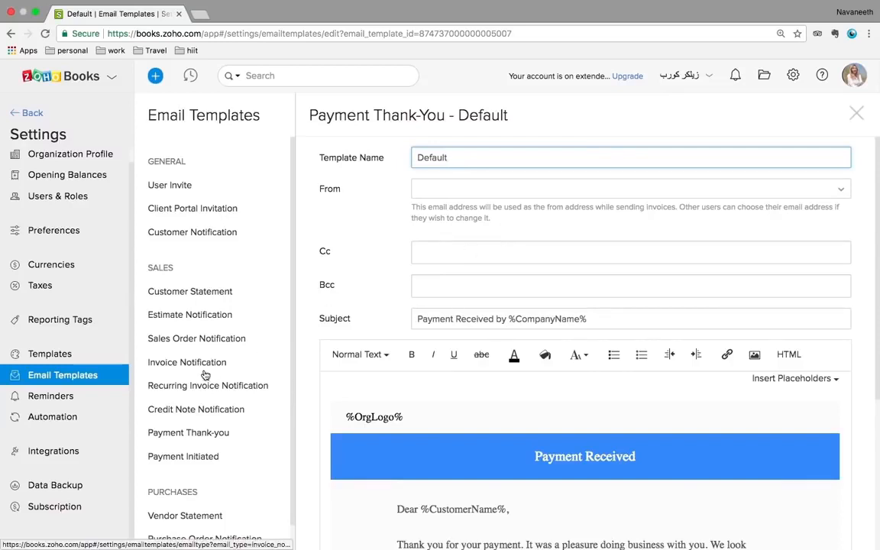
scroll(205, 373, down, 1)
click(70, 398)
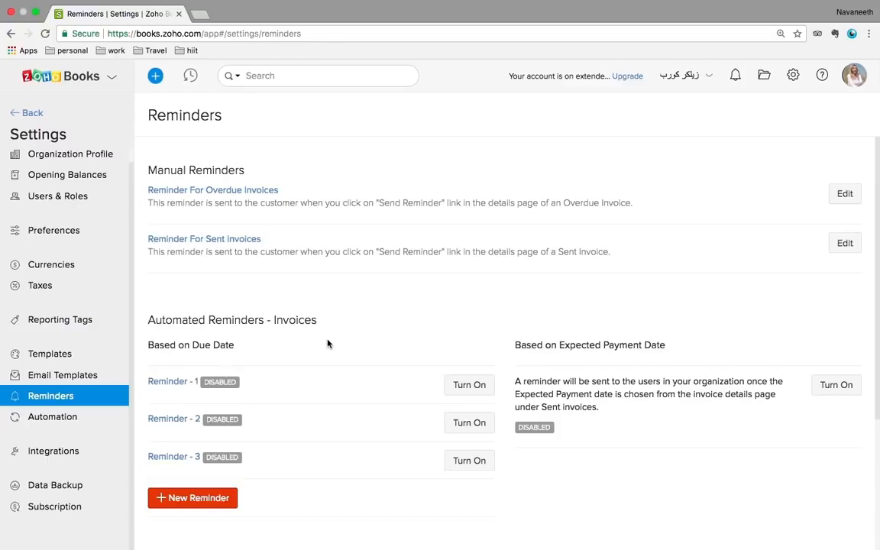
Look through the invoice and bill reminder settings
scroll(328, 344, down, 1)
scroll(327, 344, up, 1)
scroll(328, 344, down, 4)
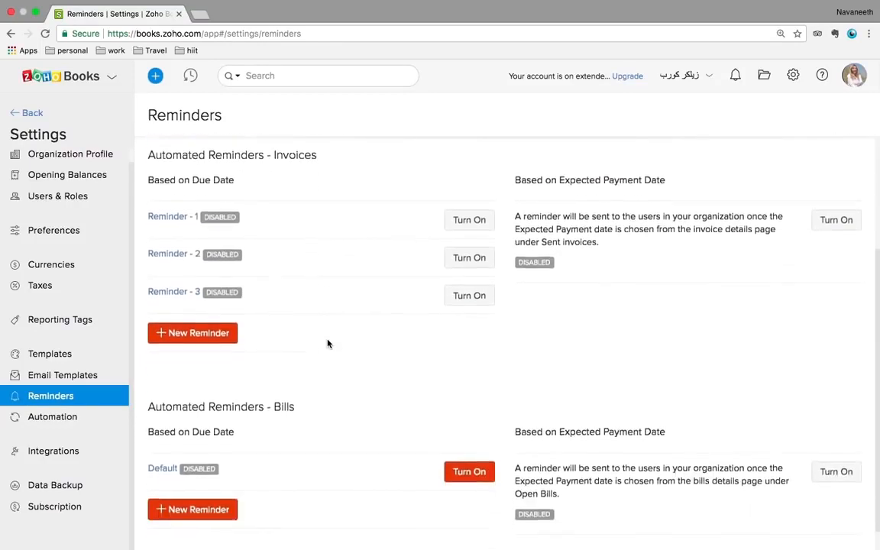
scroll(328, 344, down, 1)
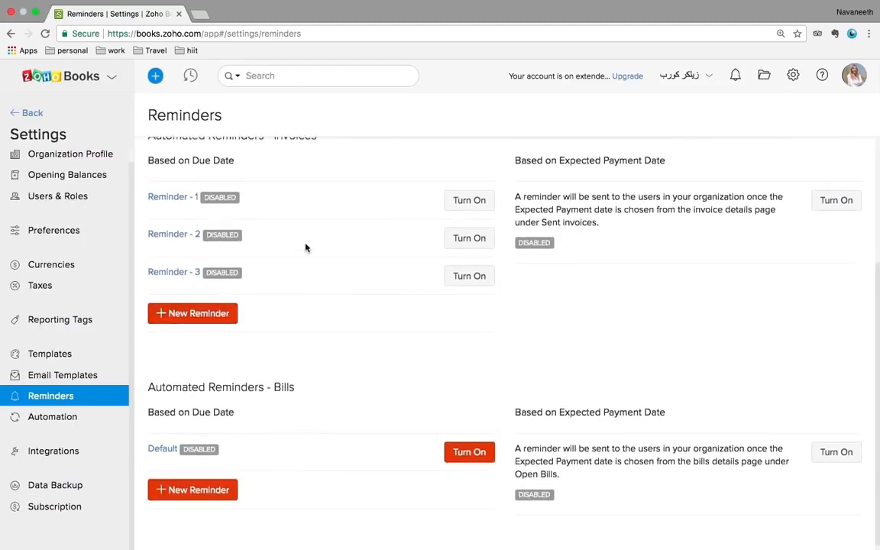
scroll(297, 248, up, 2)
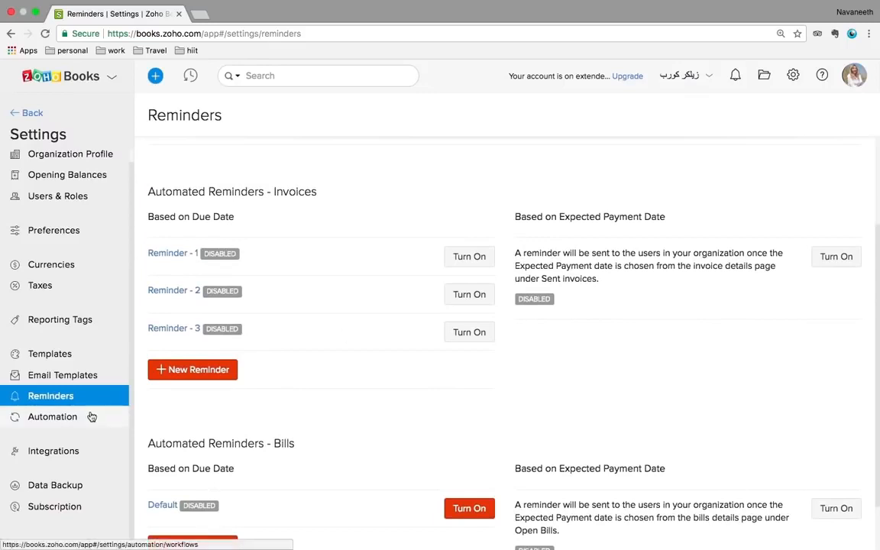
Review workflow rules and webhooks under Automation, then open the Online Payments integrations
click(59, 420)
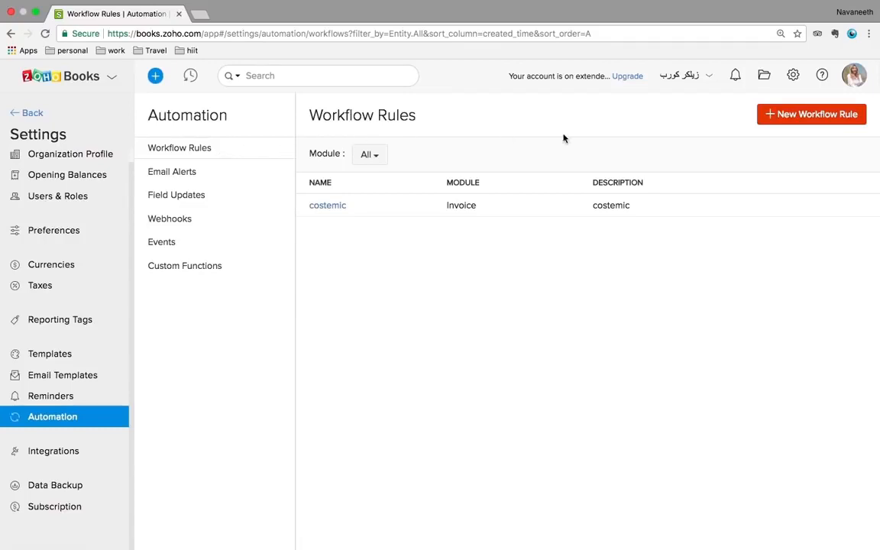
click(181, 225)
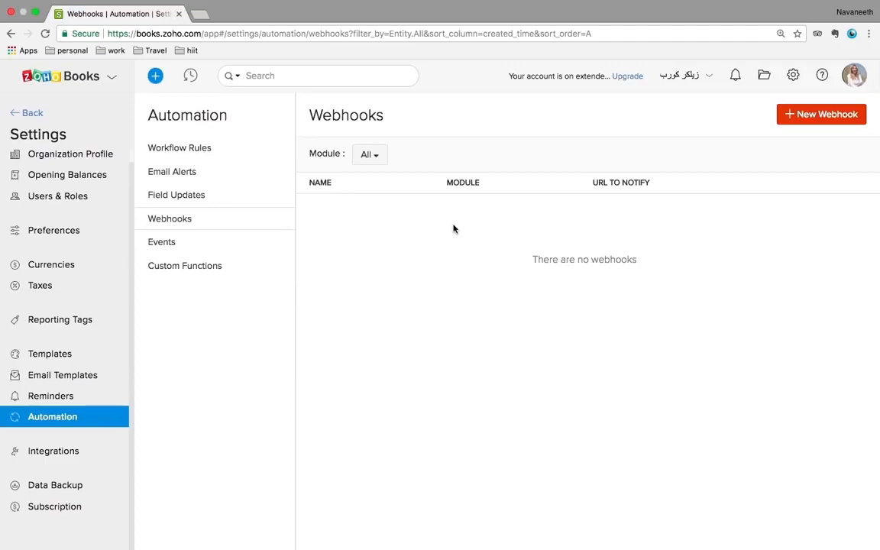
click(17, 454)
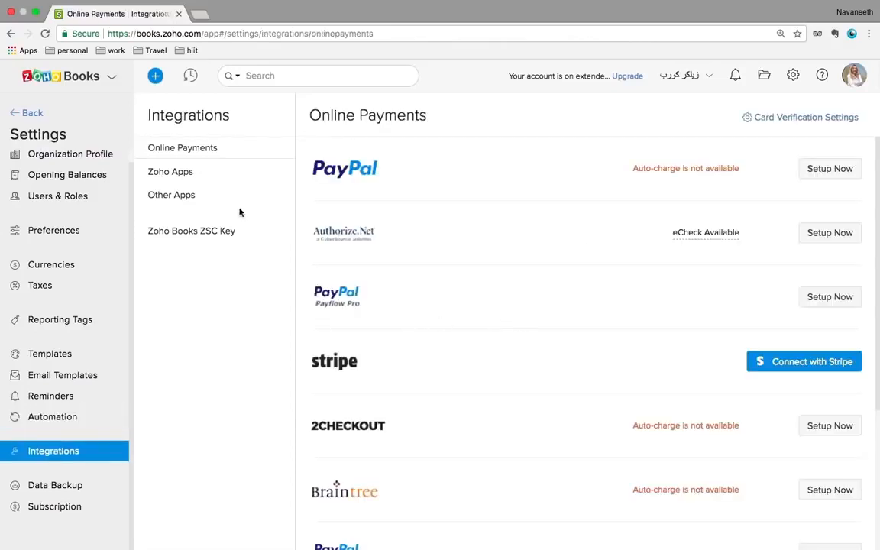
Browse Zoho Apps and Other Apps integrations like Slack and Zapier, then open Data Backup
scroll(524, 243, down, 3)
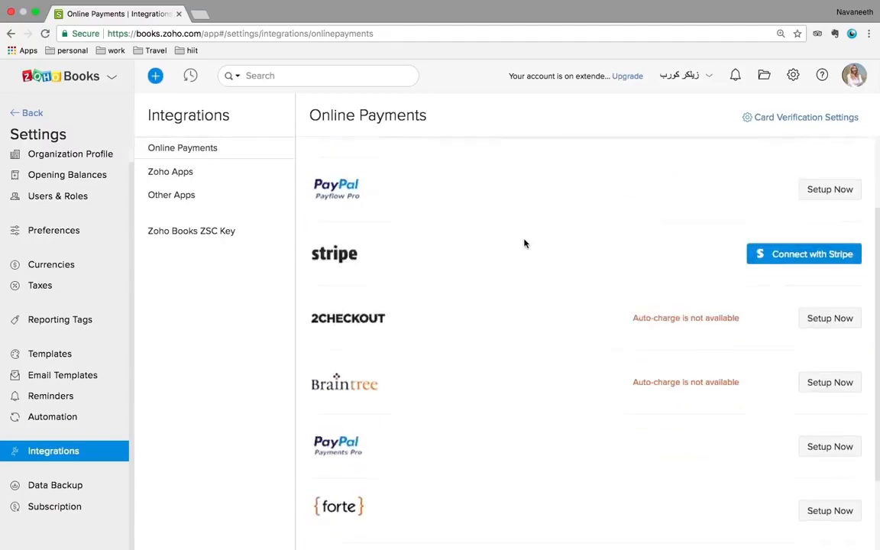
scroll(524, 243, up, 3)
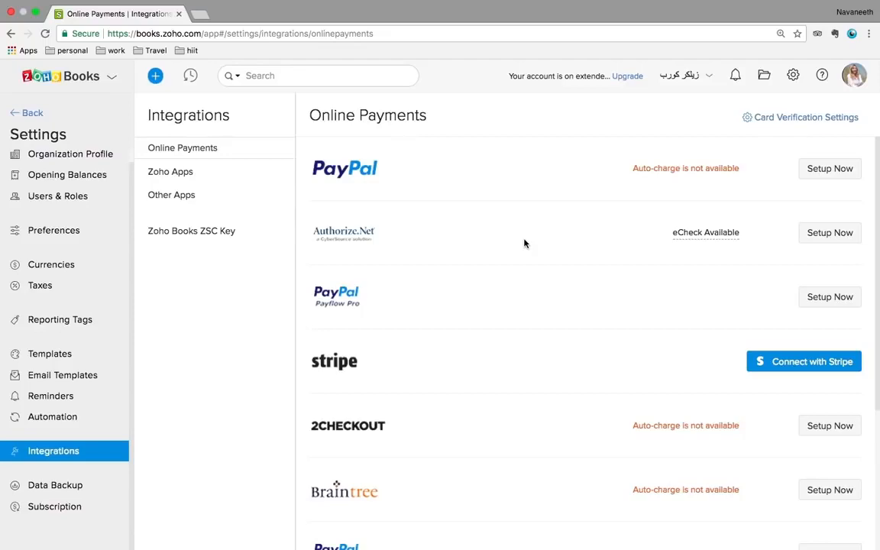
click(185, 172)
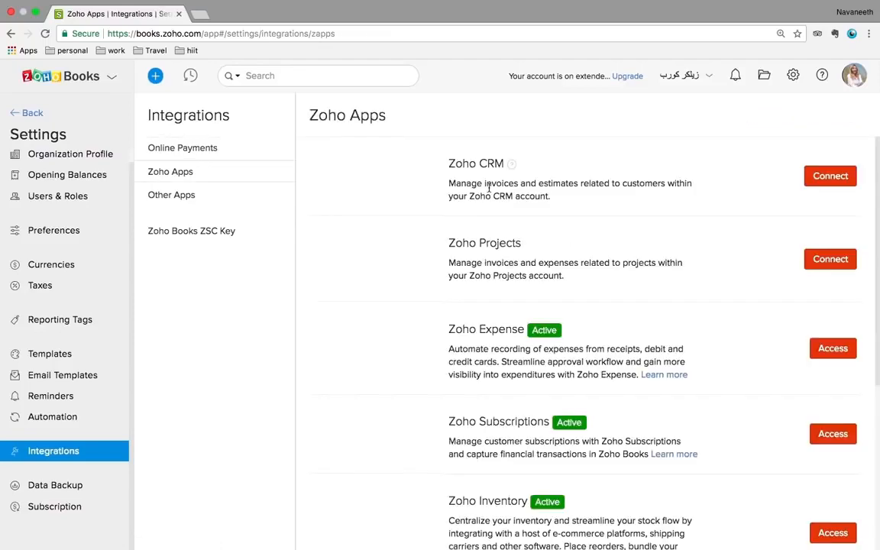
scroll(439, 168, down, 4)
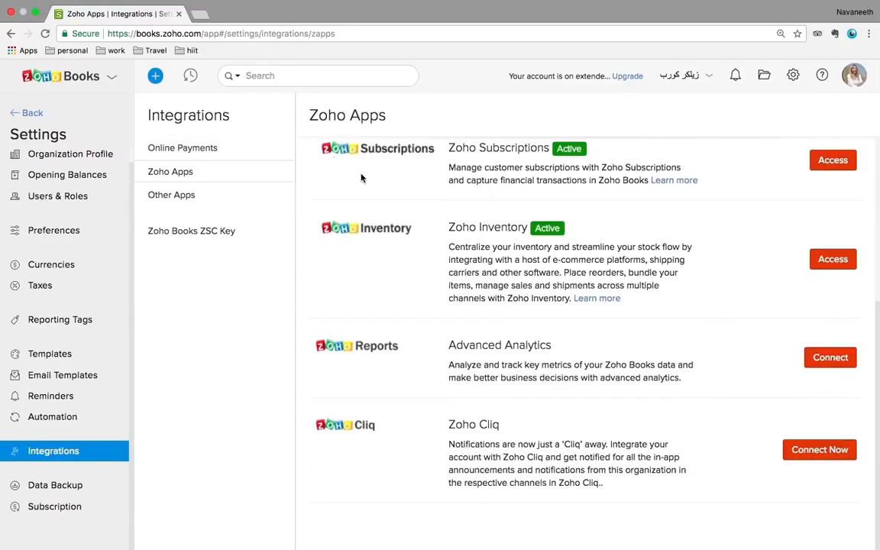
click(188, 197)
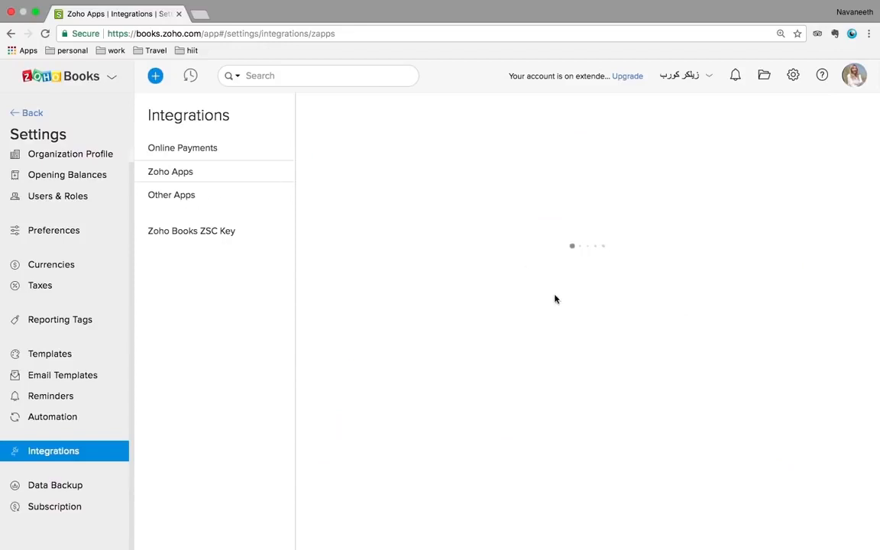
scroll(555, 299, down, 1)
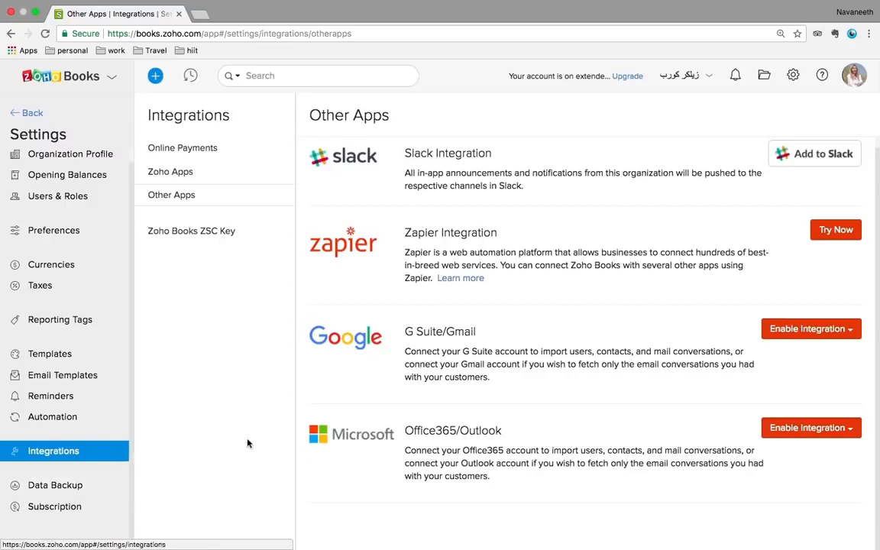
click(71, 487)
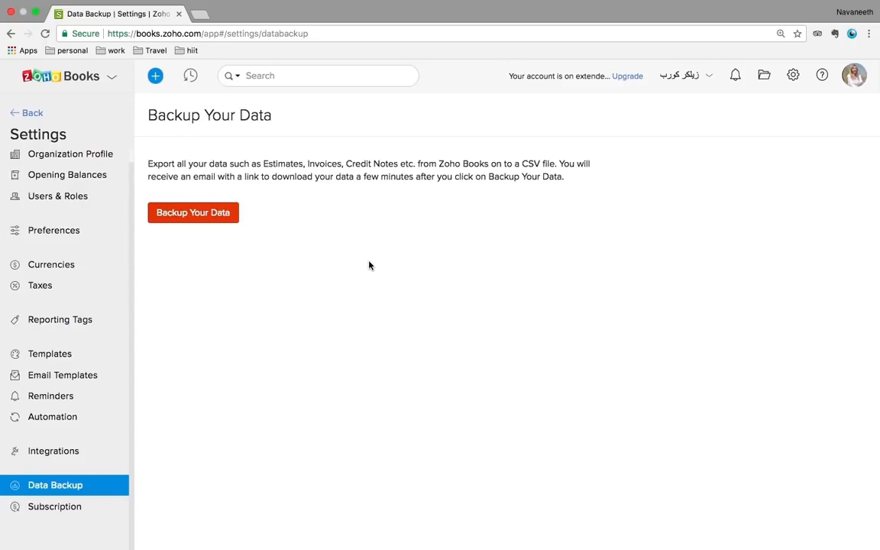
Show the quick settings panel, then the Help & Support panel
click(793, 78)
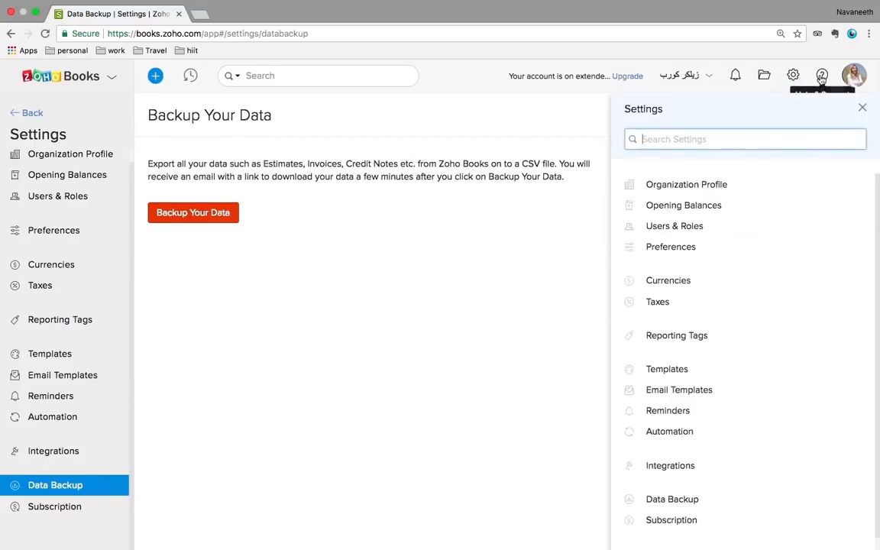
click(822, 78)
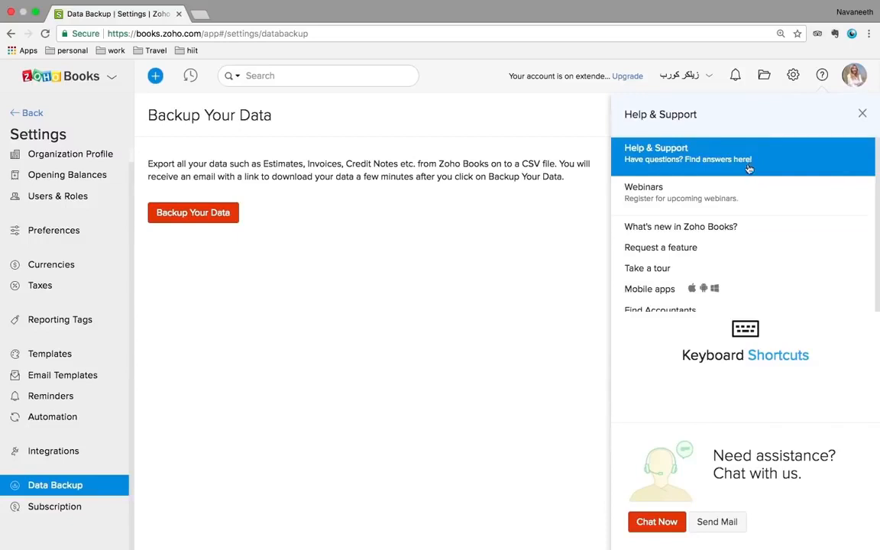